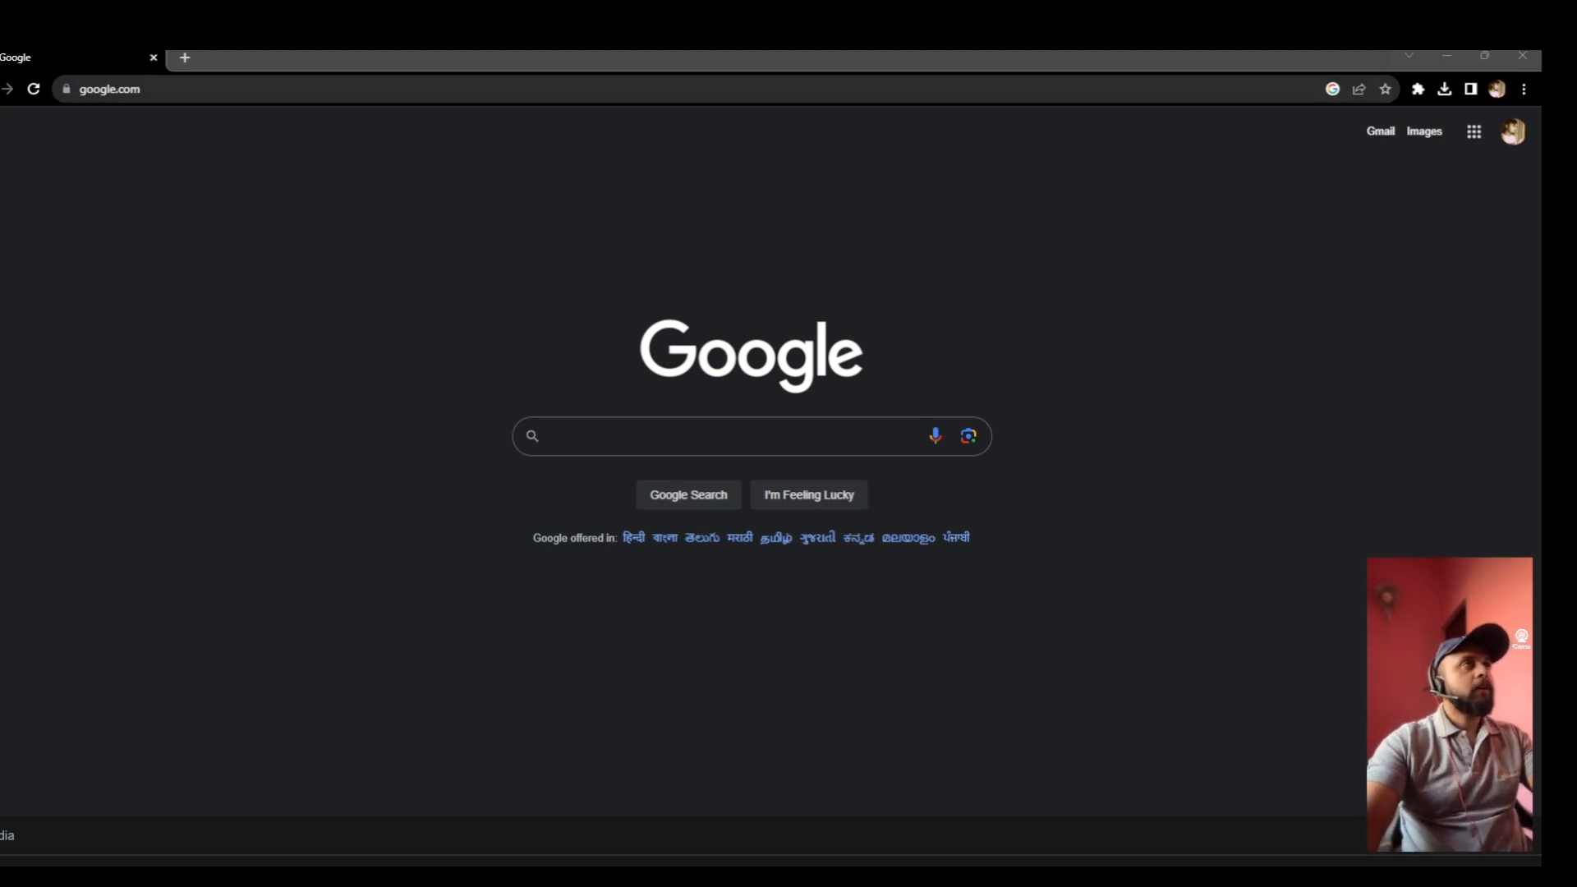
- Search Google for 'azure cloud login' and sign in to the Microsoft Azure portal
left_click(547, 86)
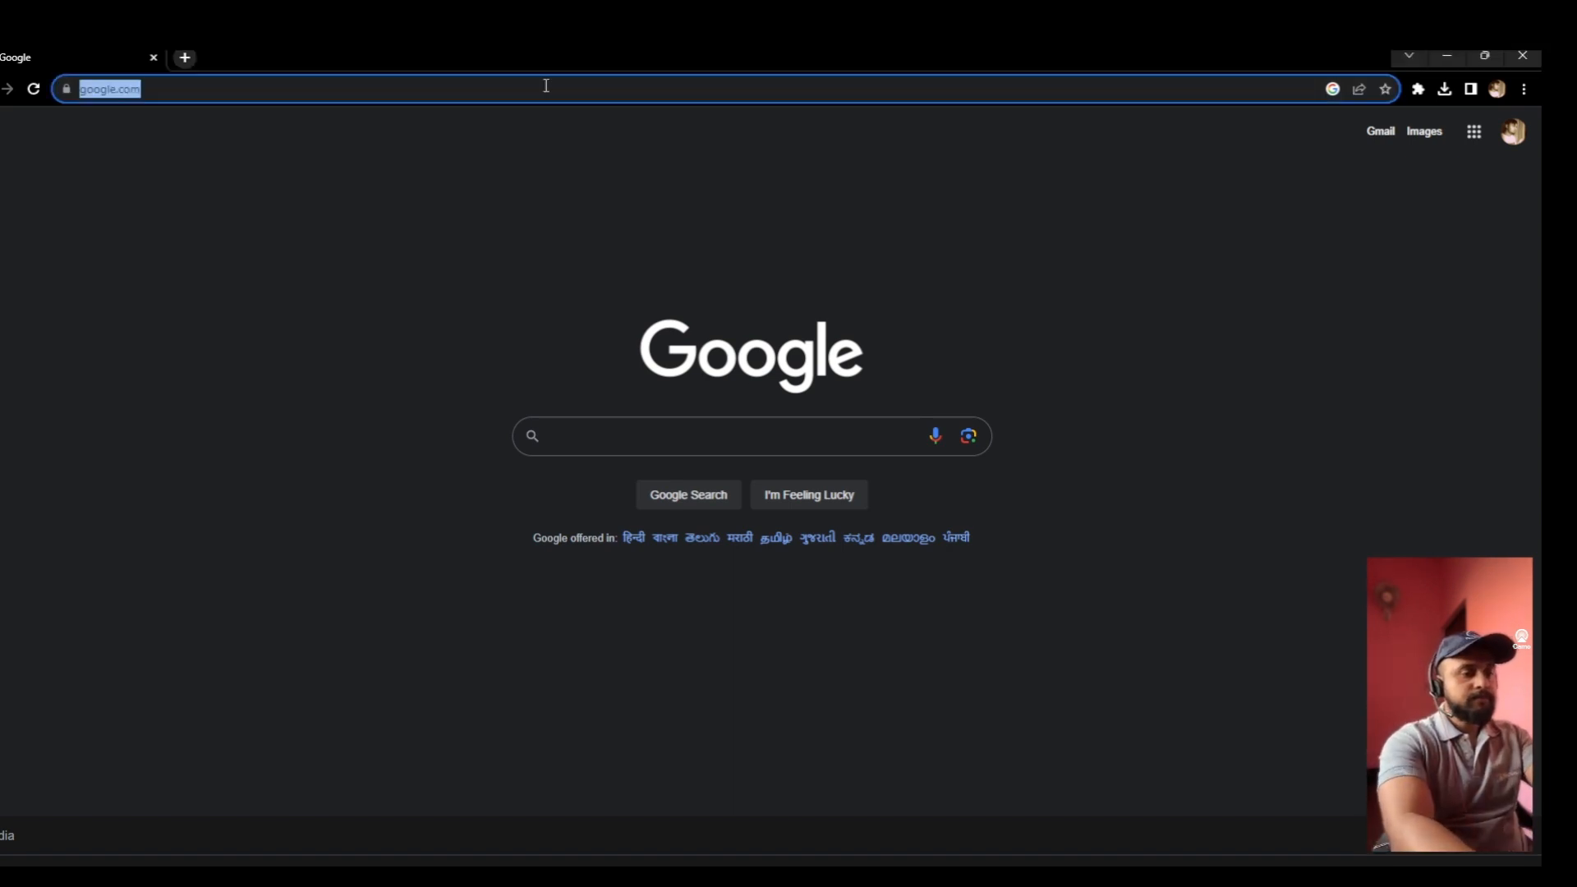
type("azure")
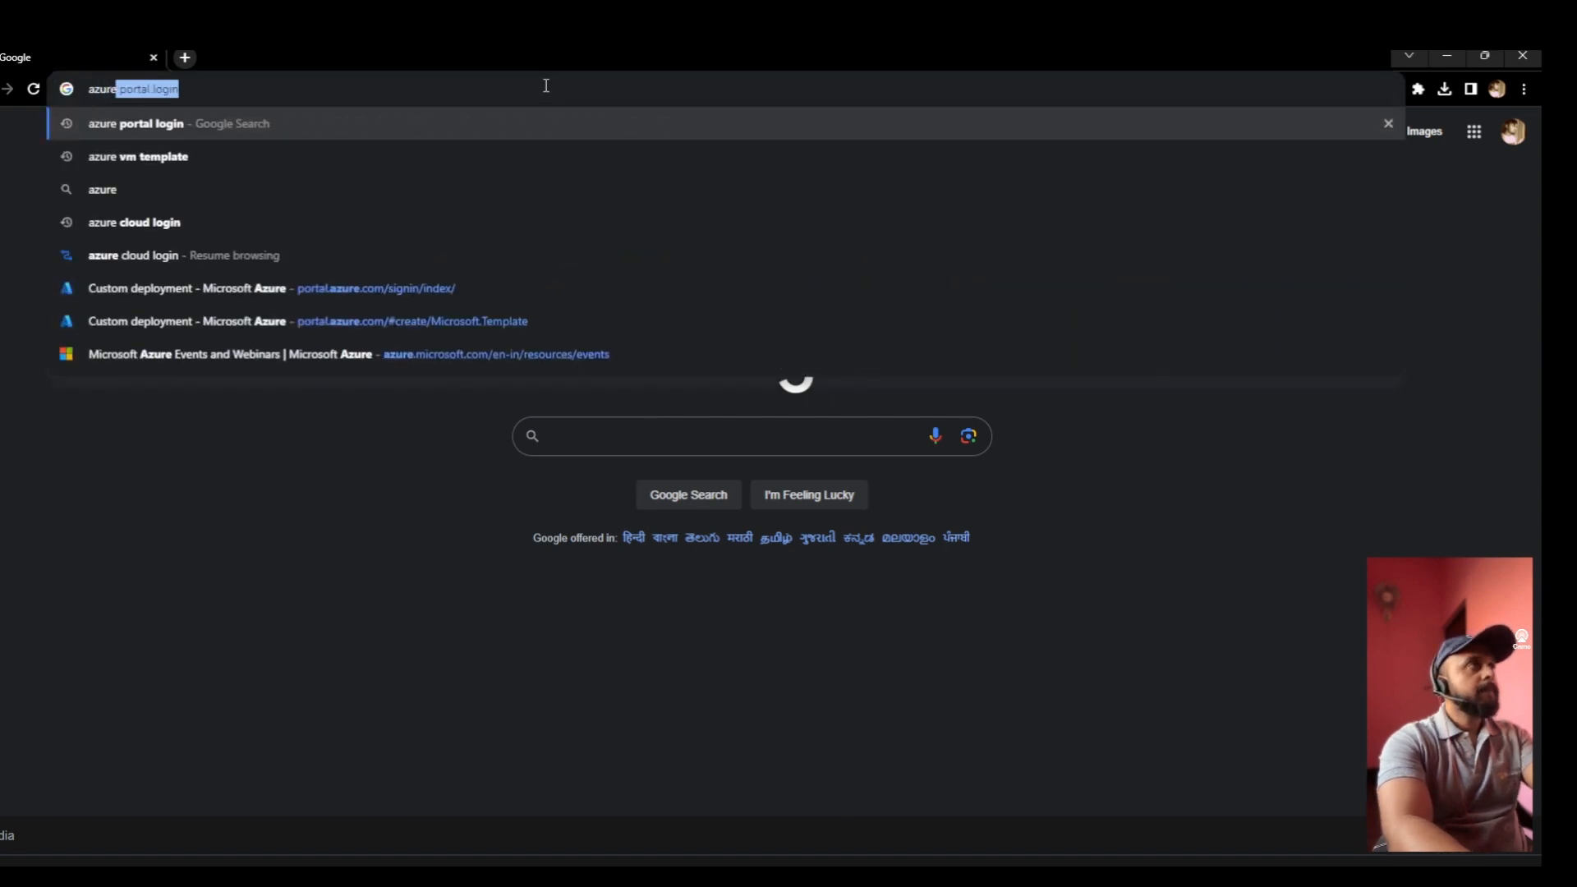
left_click(312, 224)
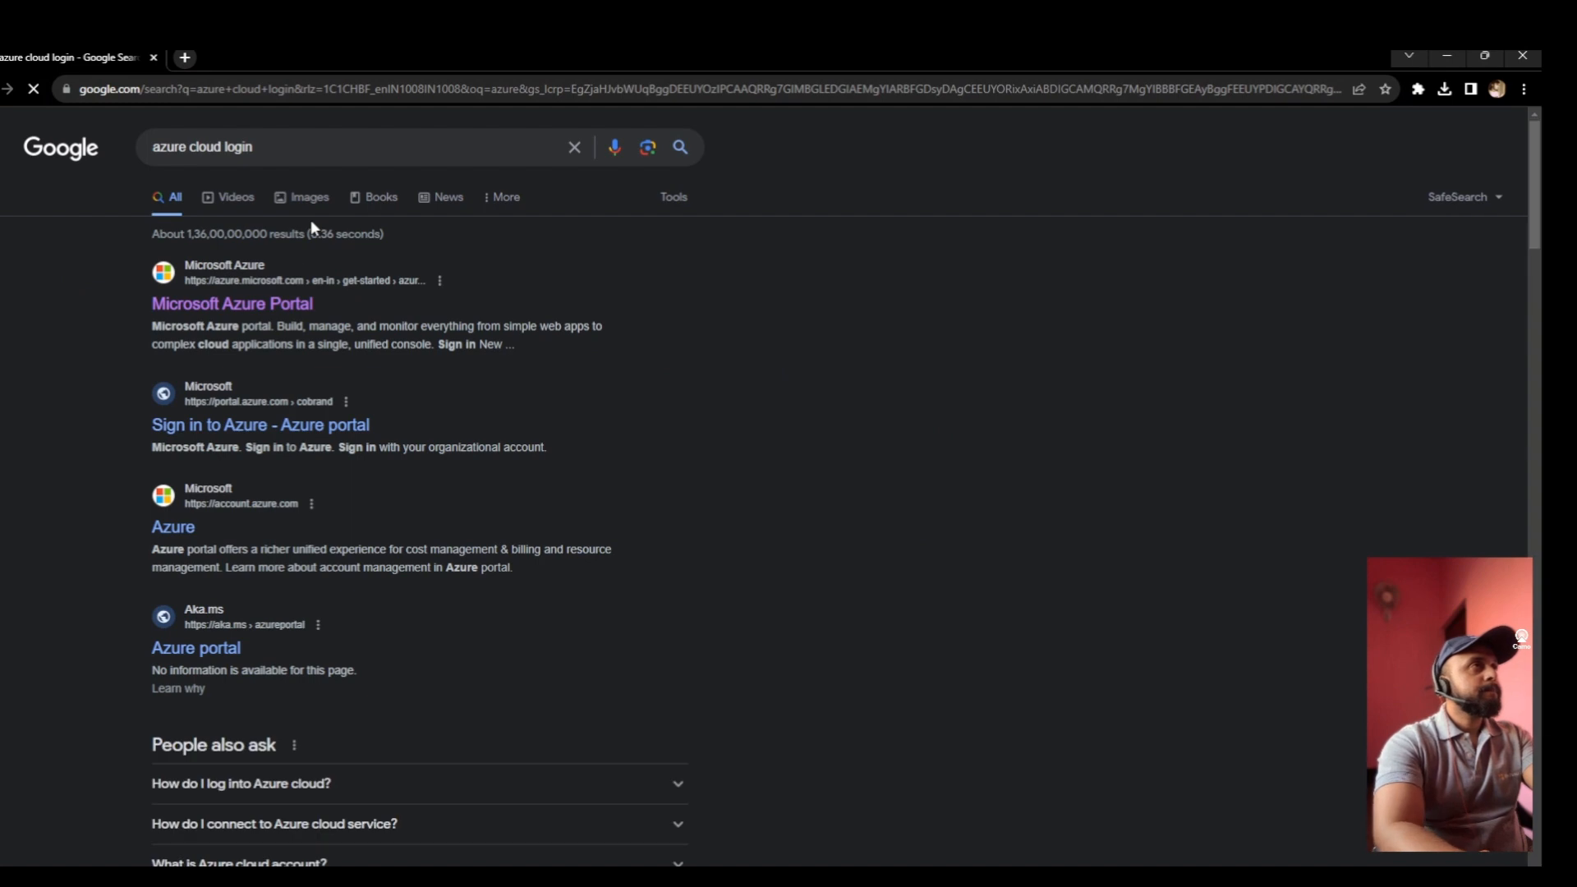
left_click(246, 304)
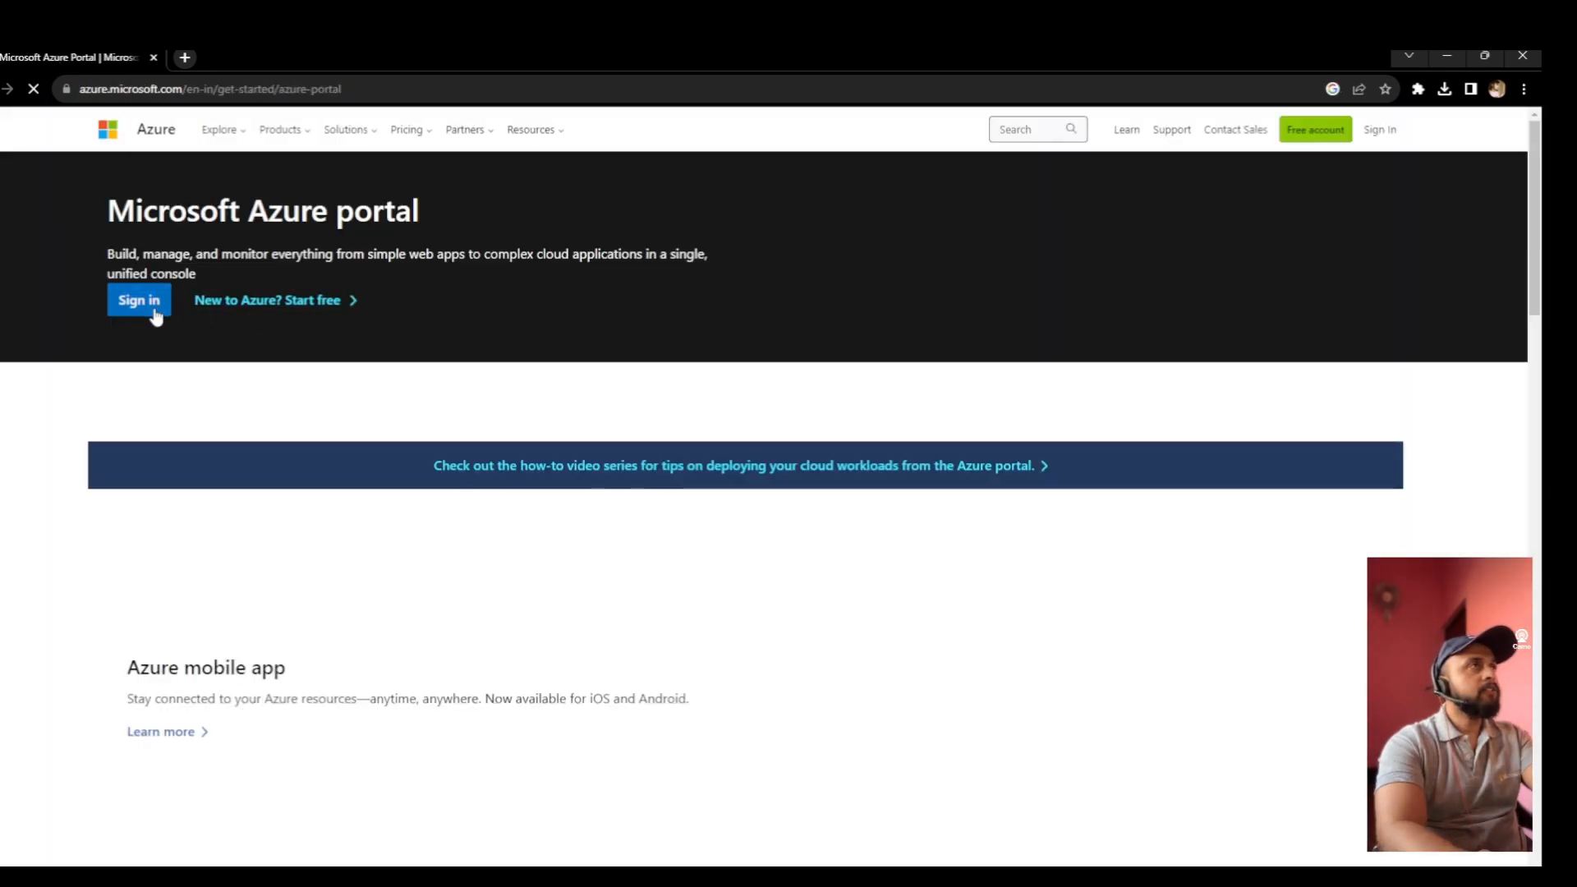
left_click(154, 310)
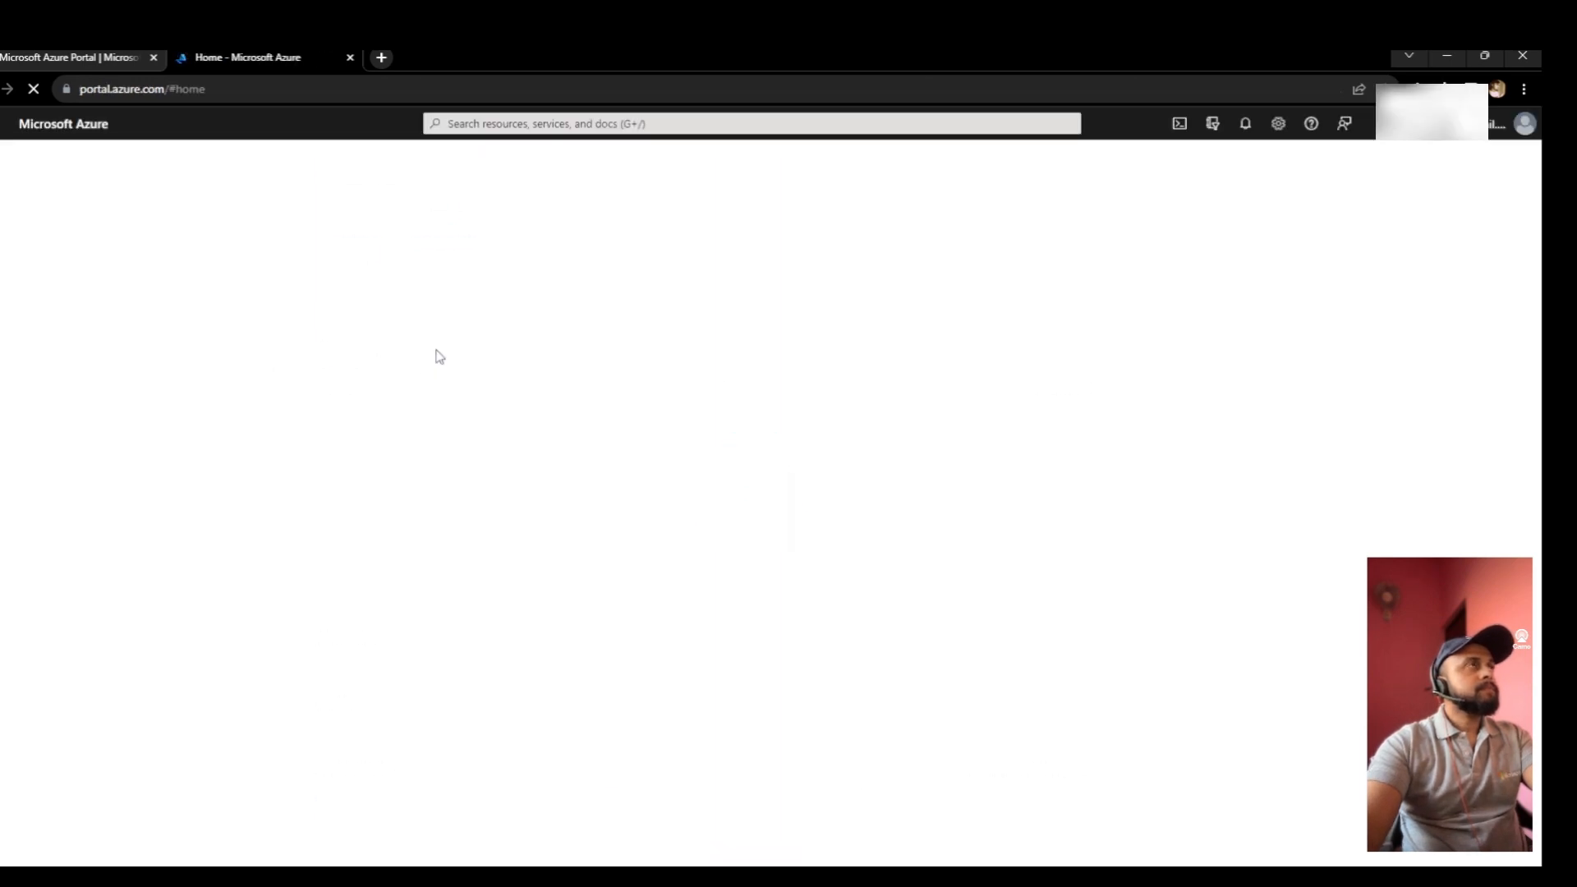
- Search the portal for 'template' to reach Deploy a custom template
left_click(615, 125)
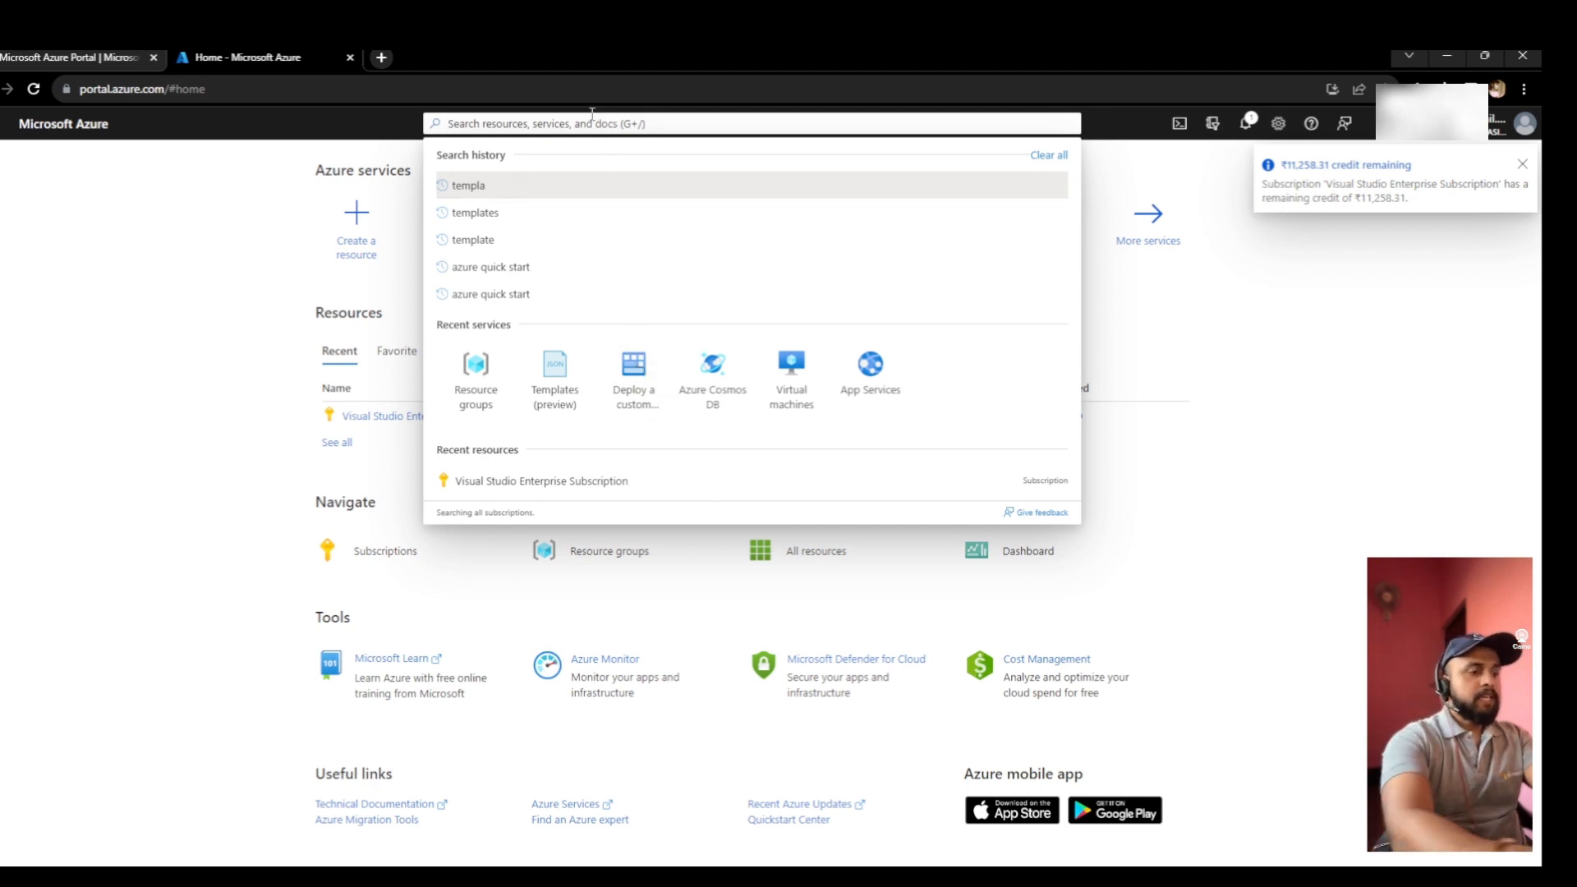
type("template")
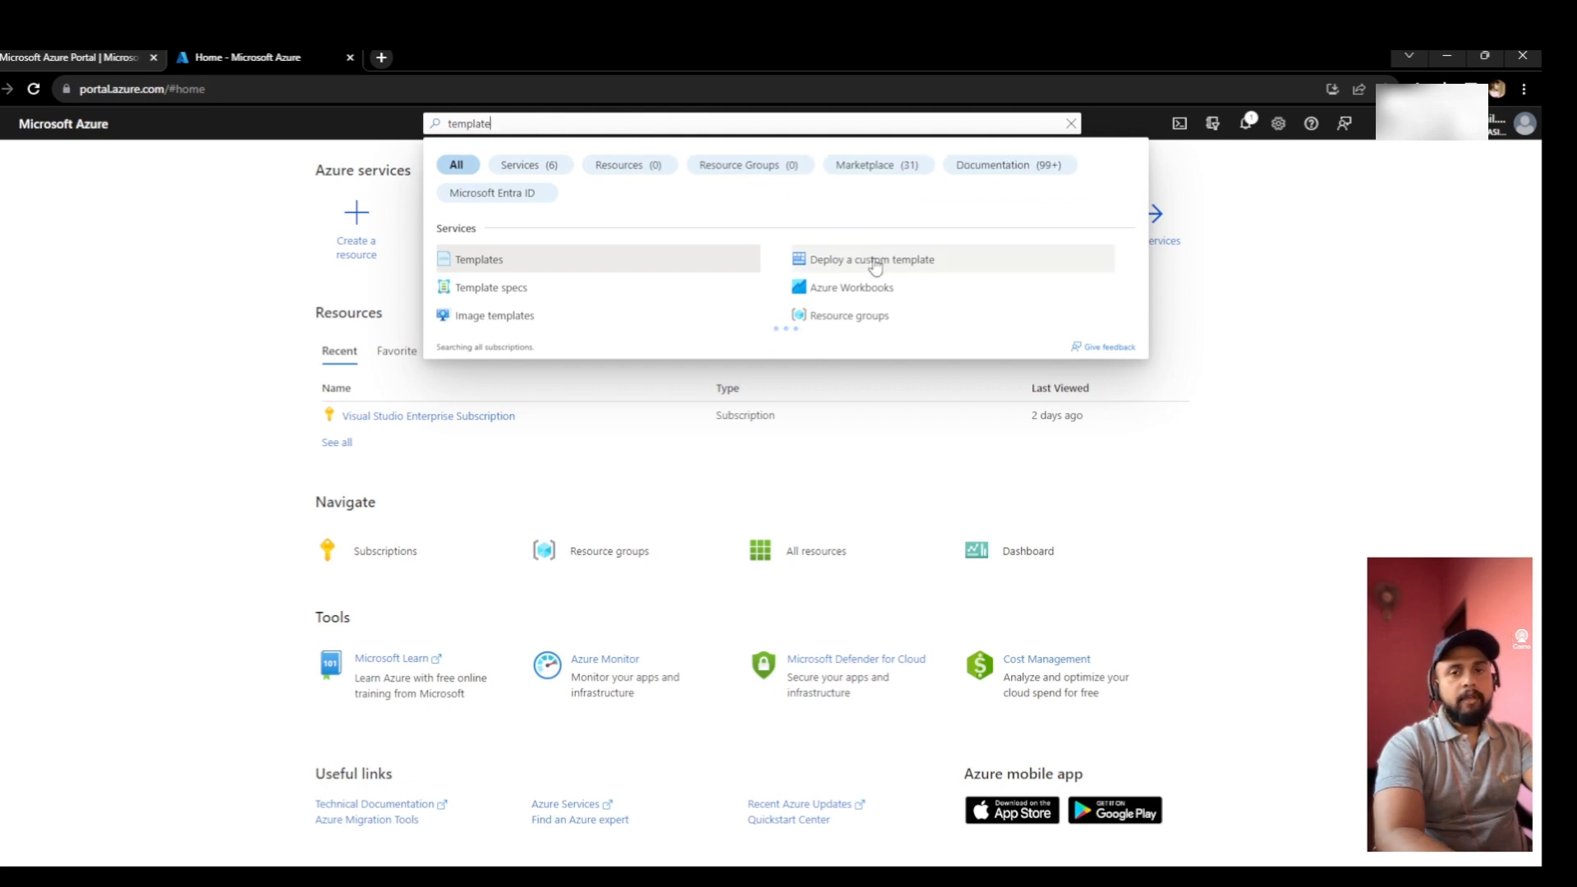
key("Escape")
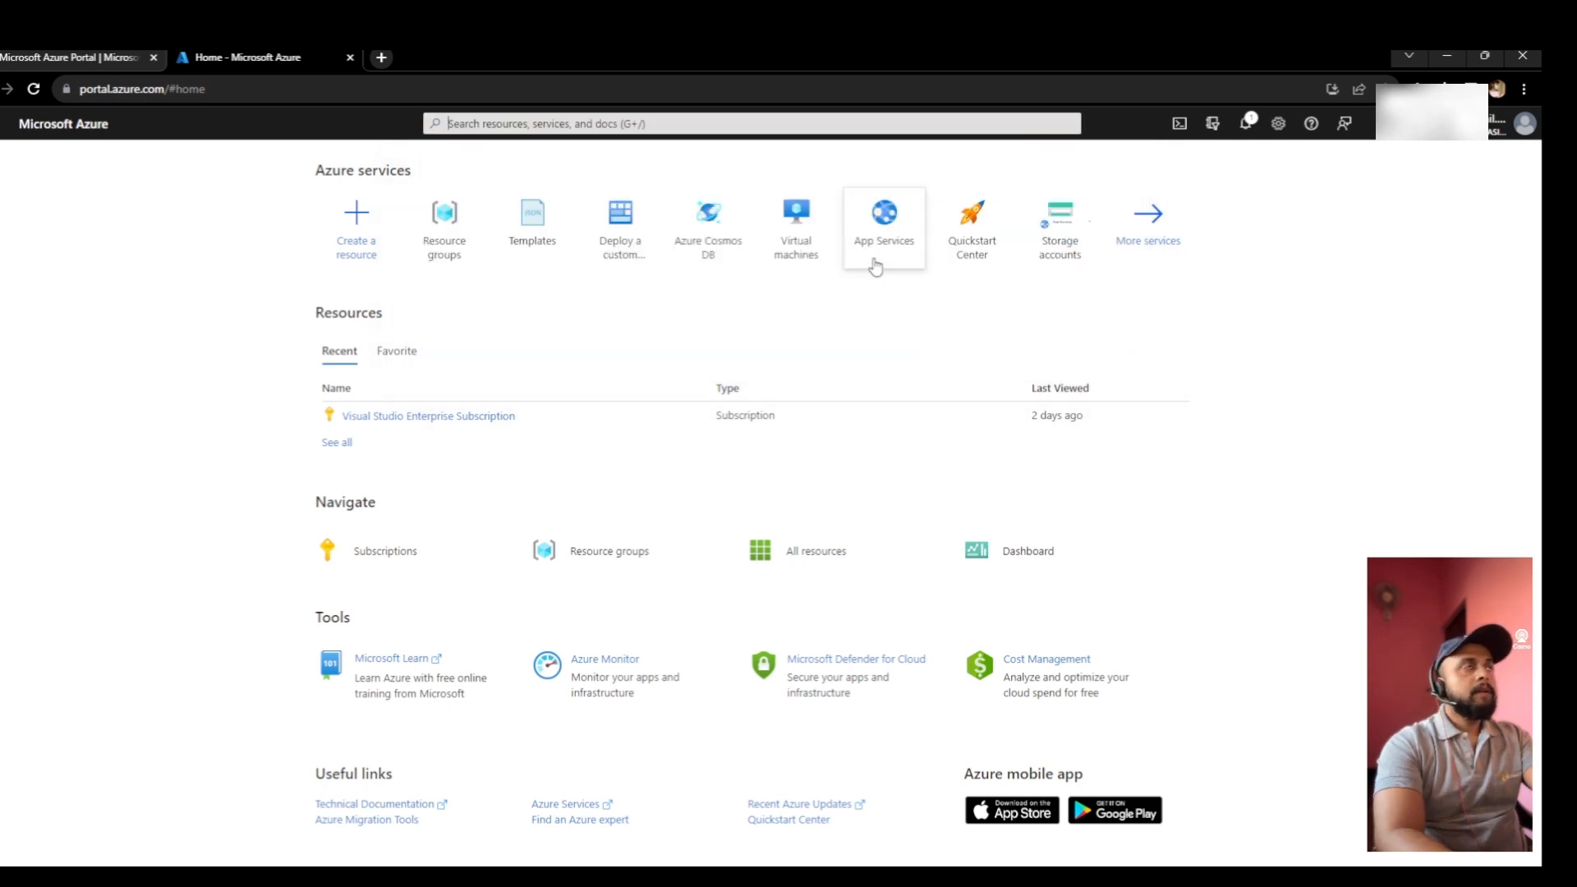
mouse_move(875, 267)
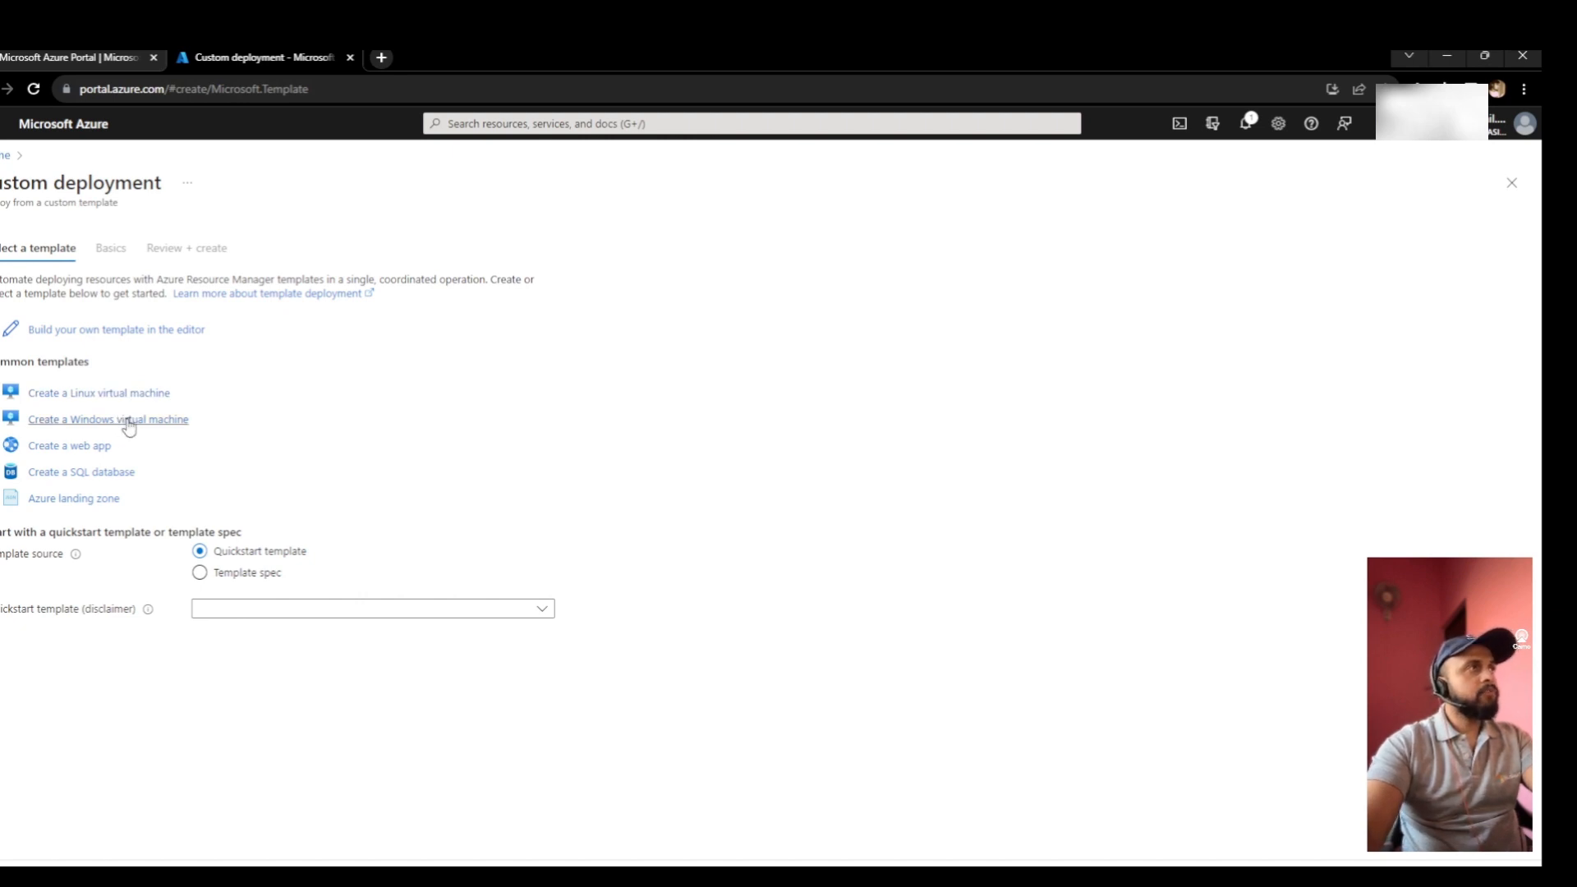
- Start from the 'Create a Windows virtual machine' quickstart and open its template JSON
left_click(128, 422)
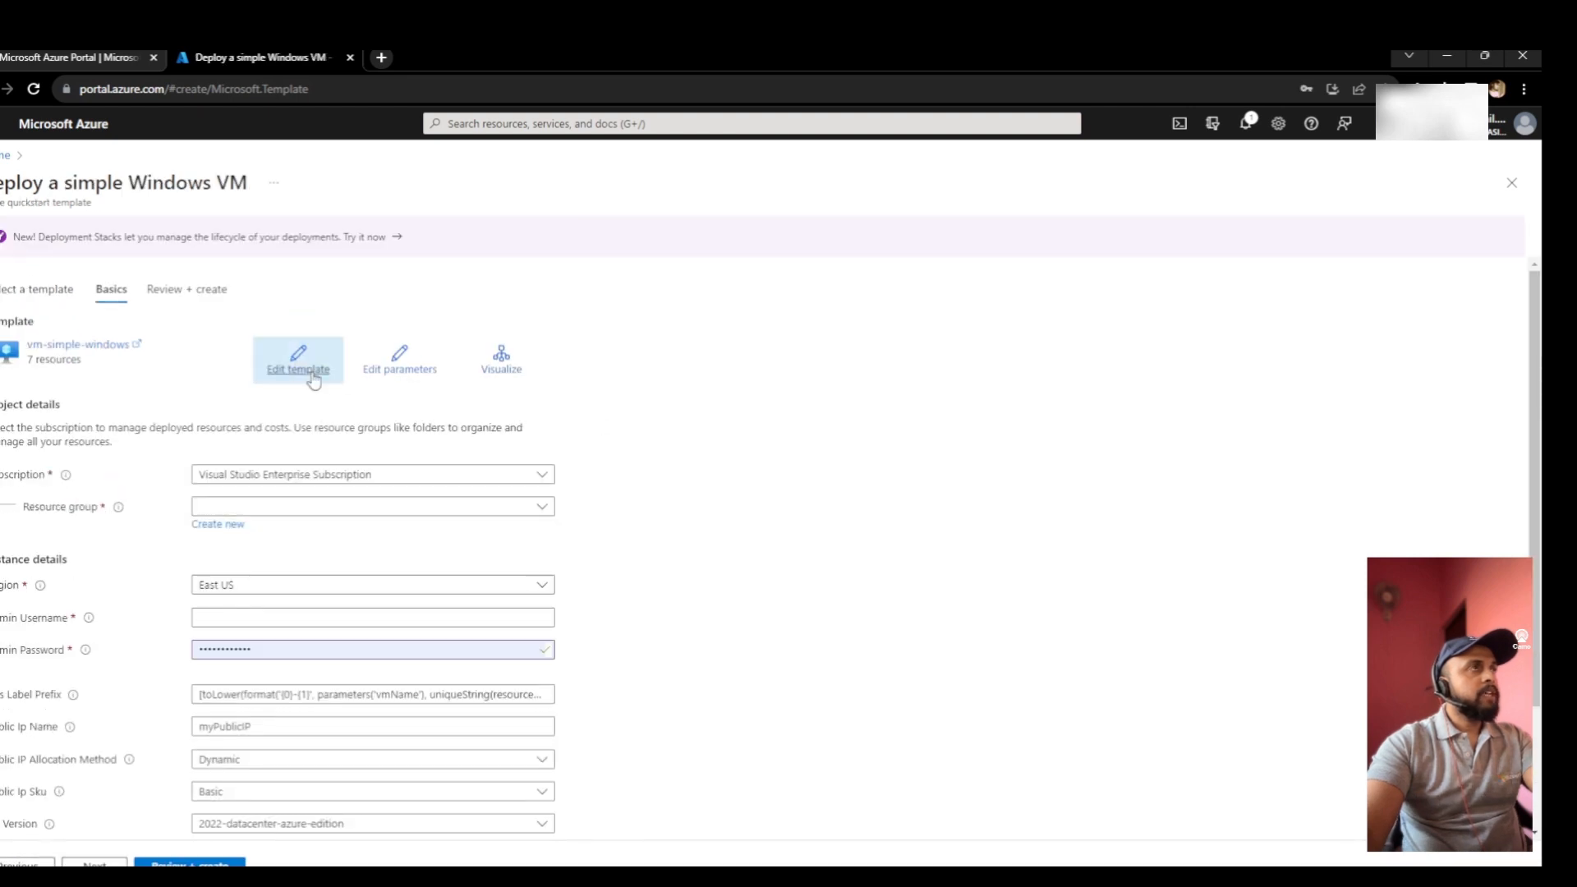
left_click(294, 367)
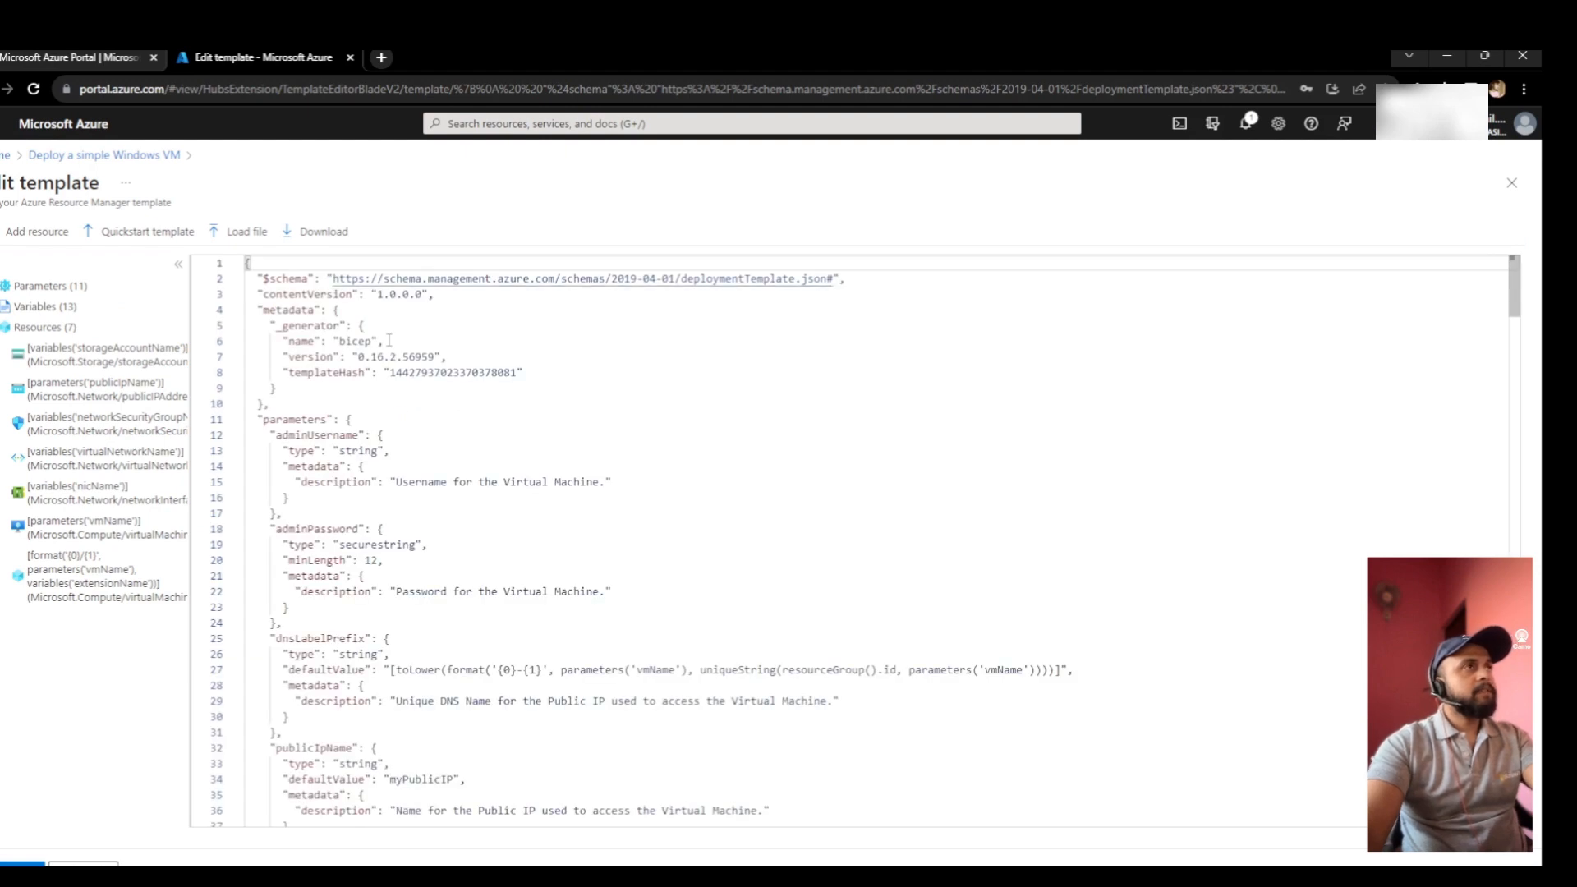
scroll(411, 386, "down", 6)
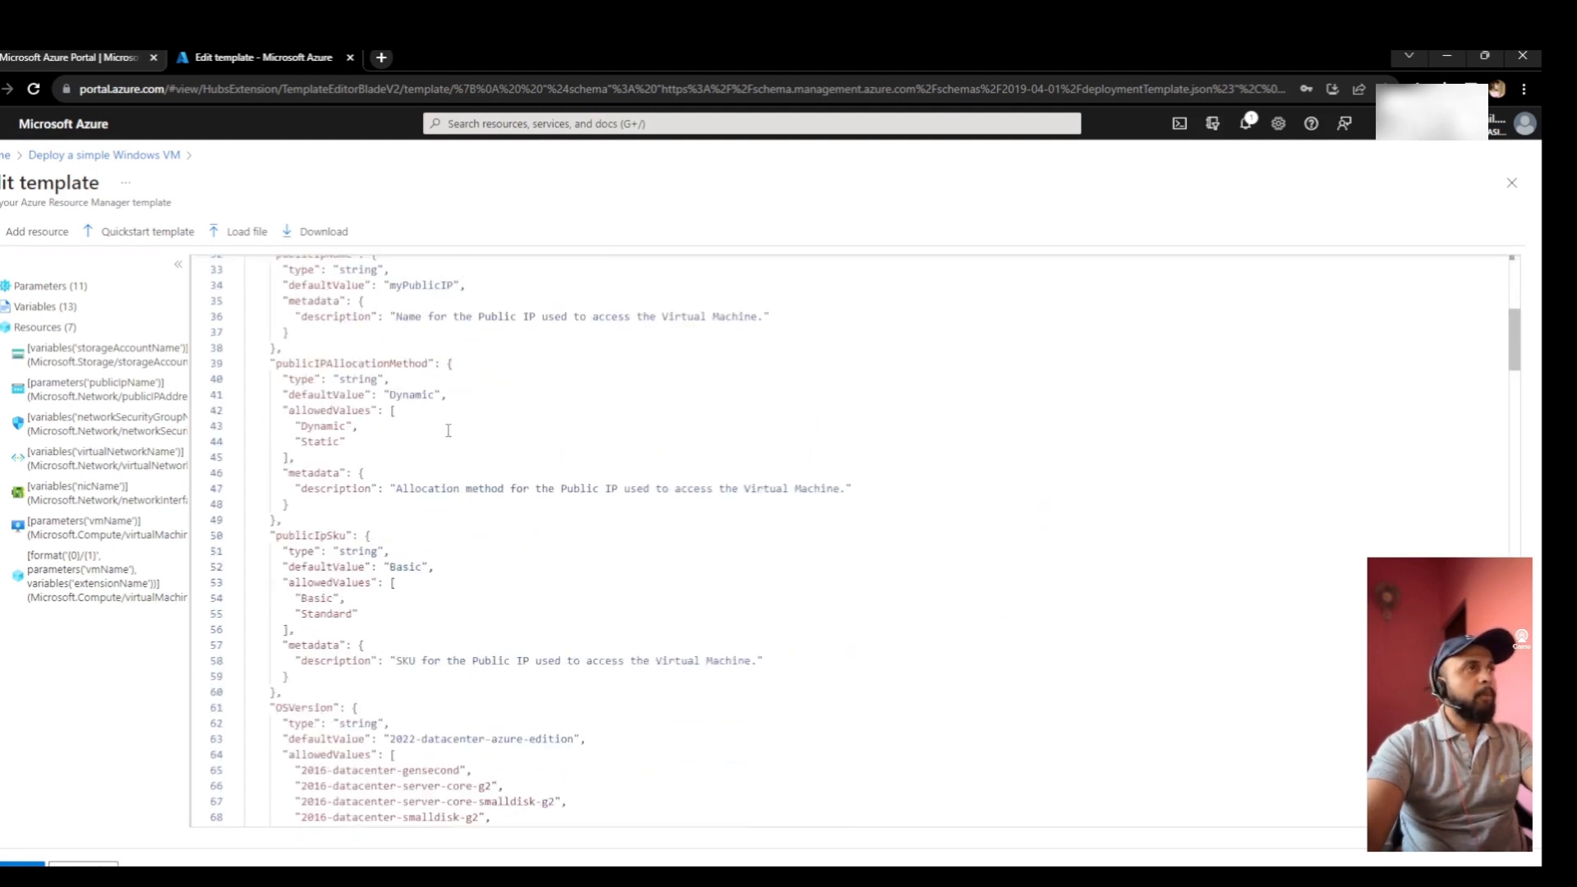
scroll(448, 431, "down", 6)
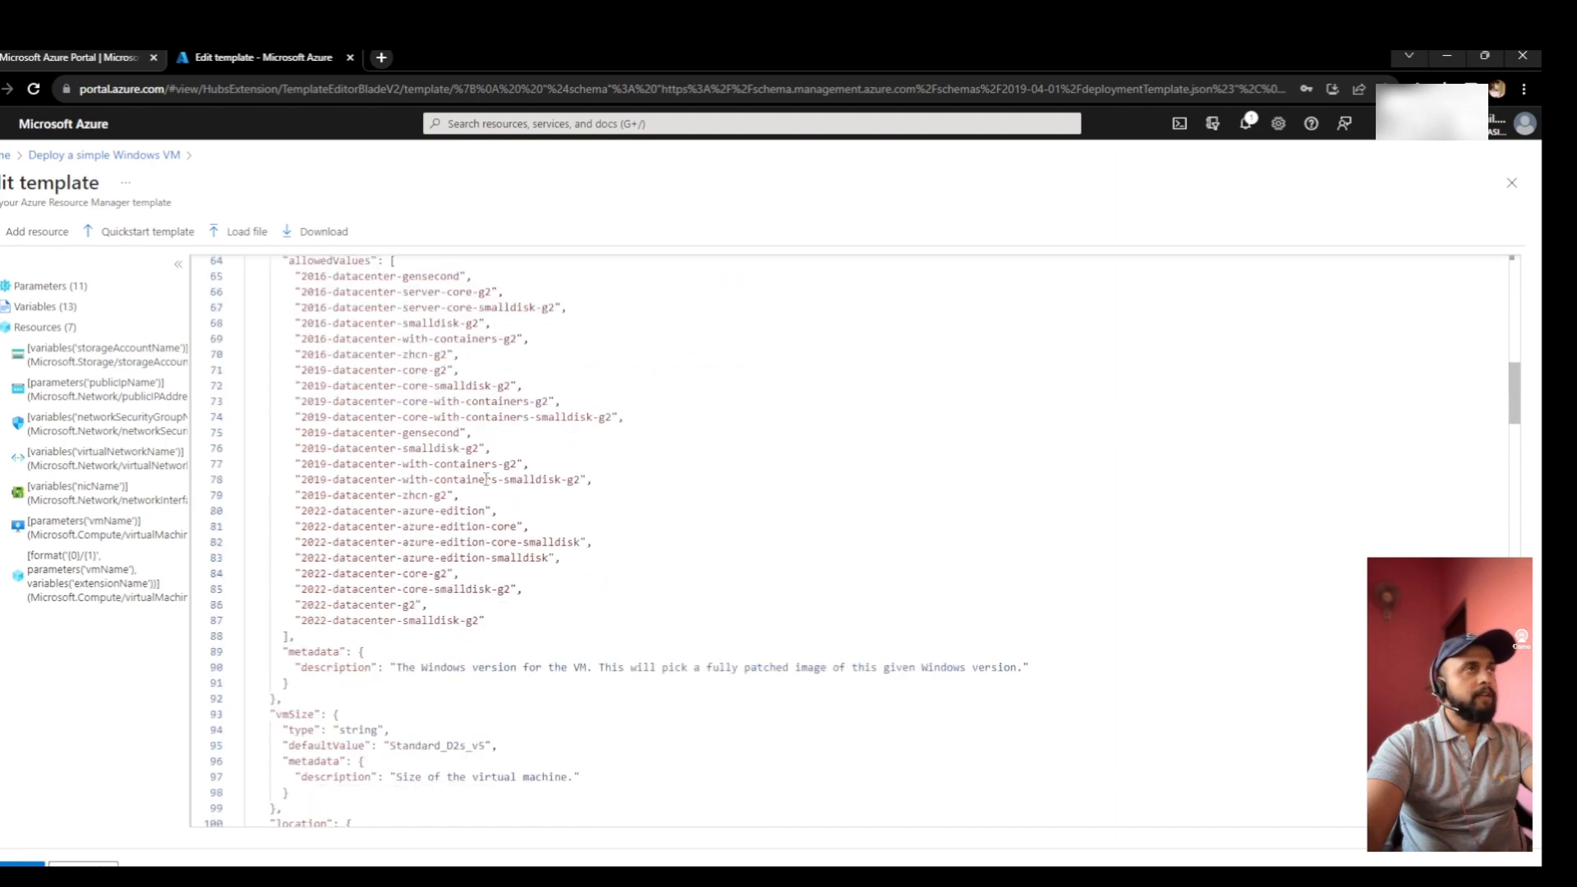
scroll(487, 479, "up", 7)
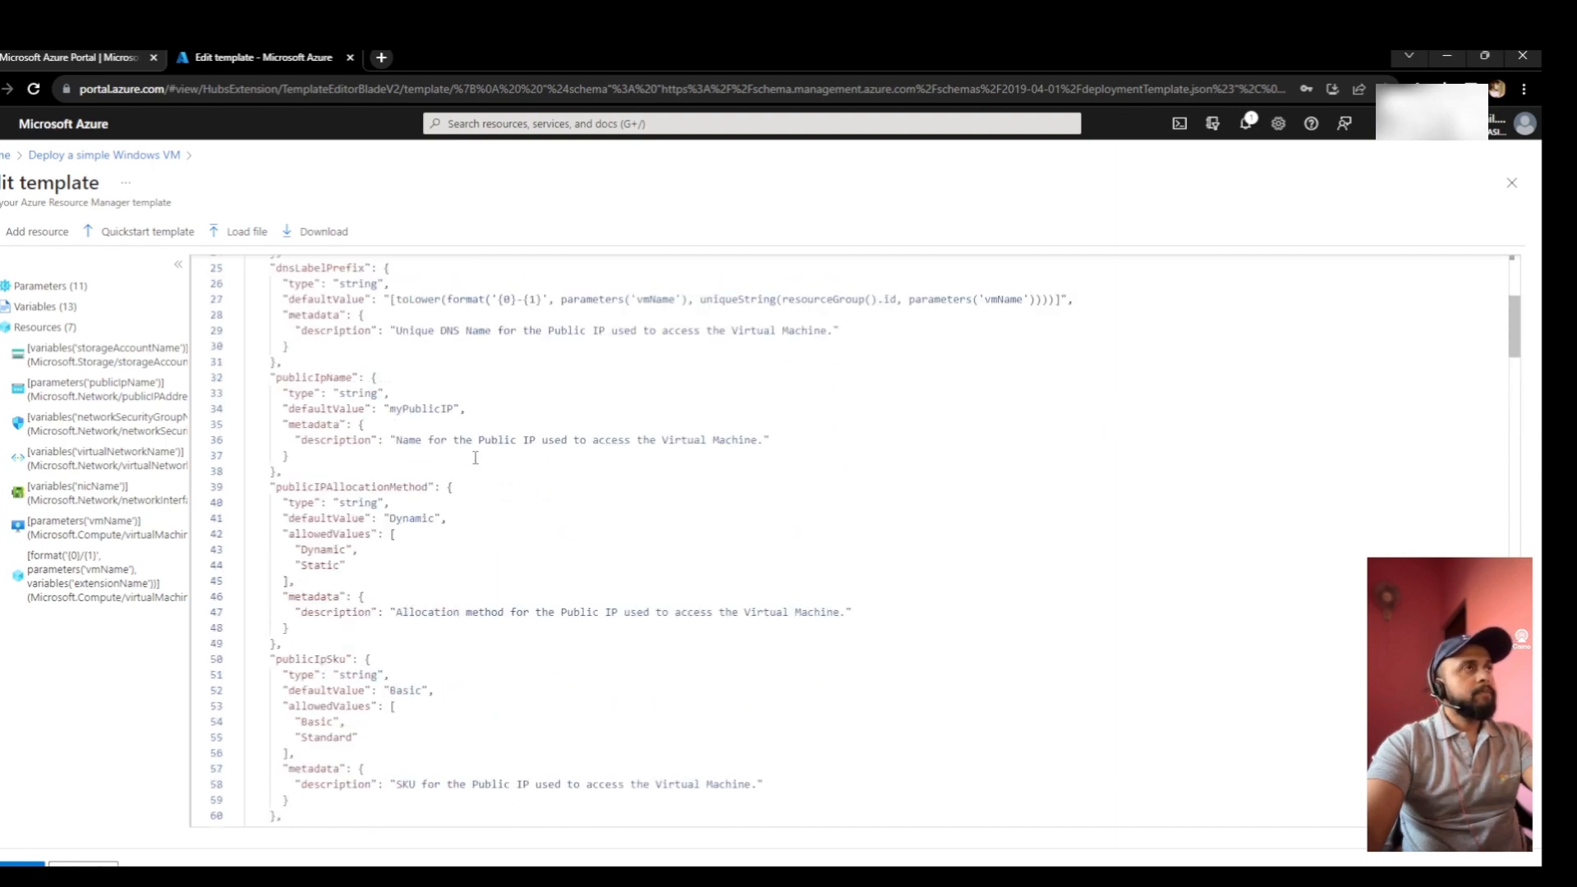
scroll(475, 457, "up", 4)
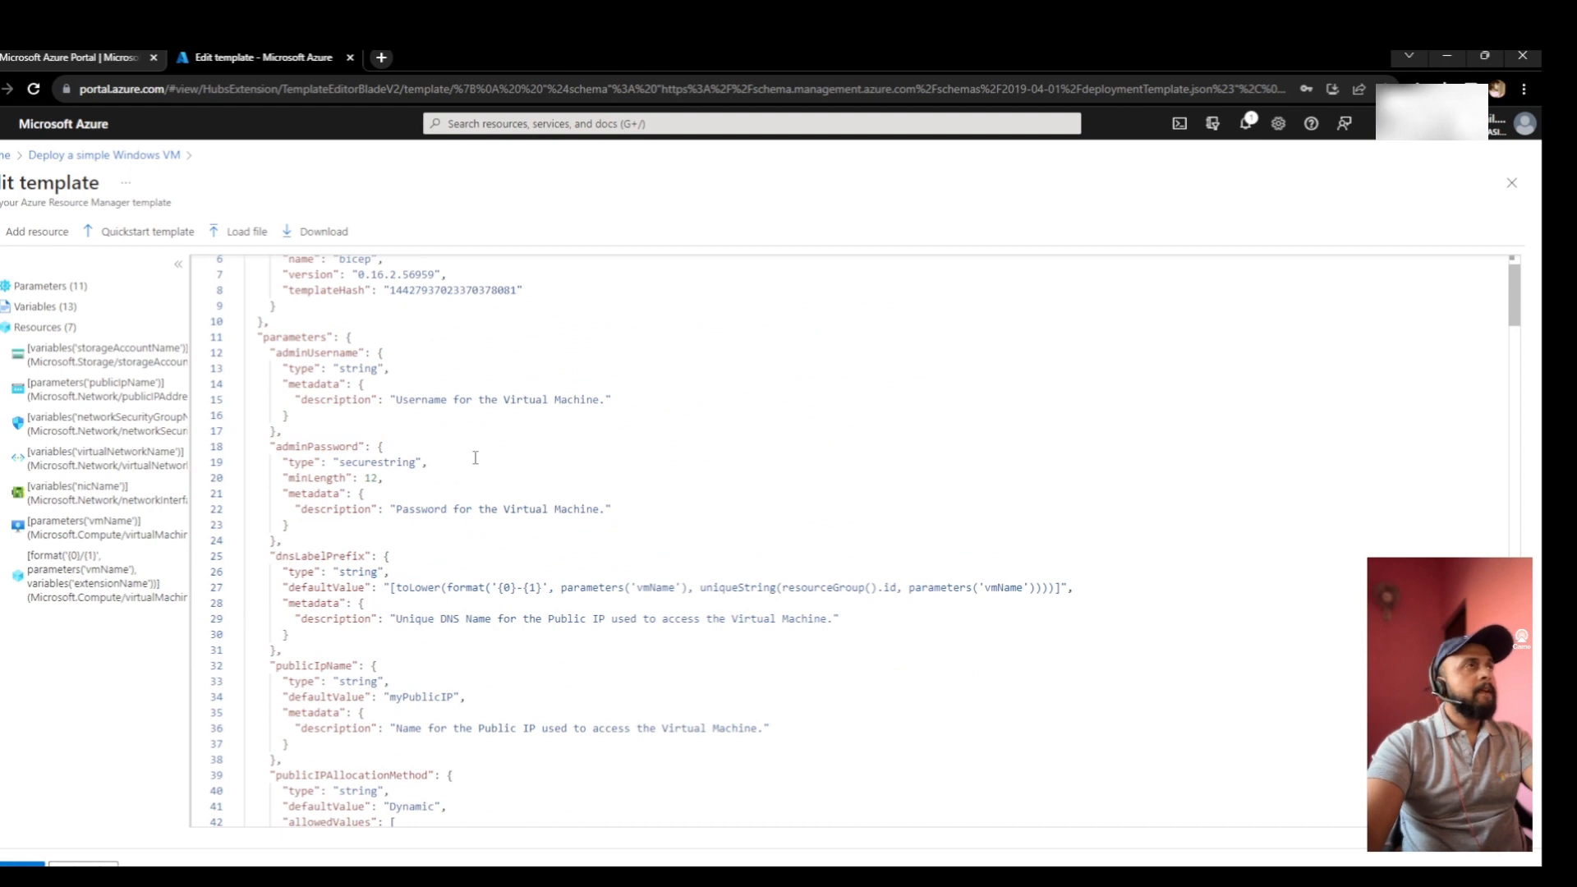
scroll(475, 457, "up", 2)
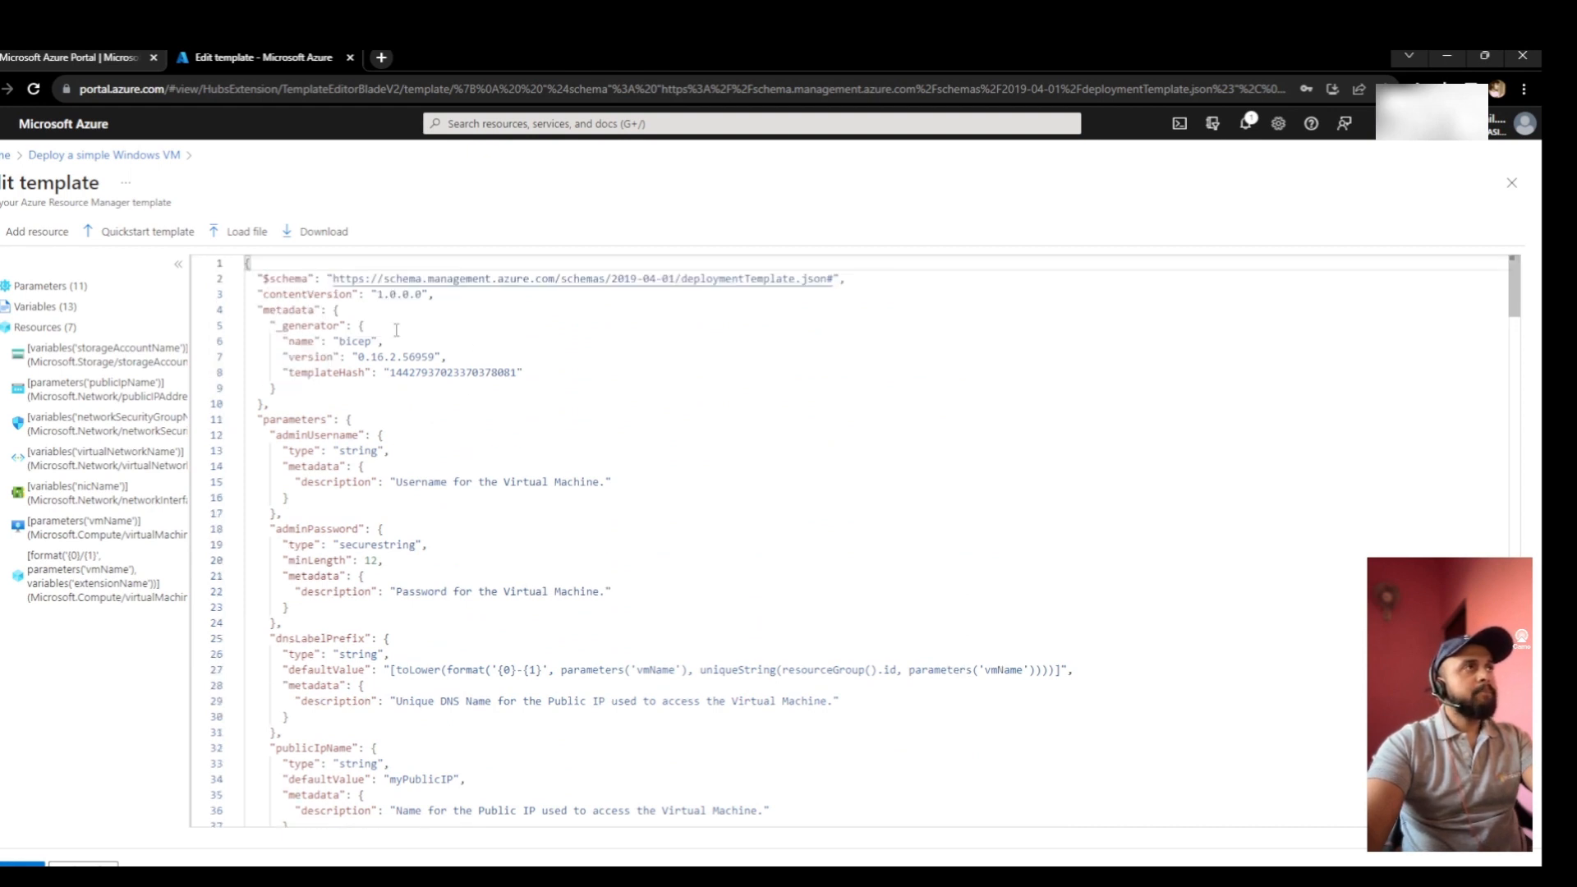
scroll(464, 643, "down", 9)
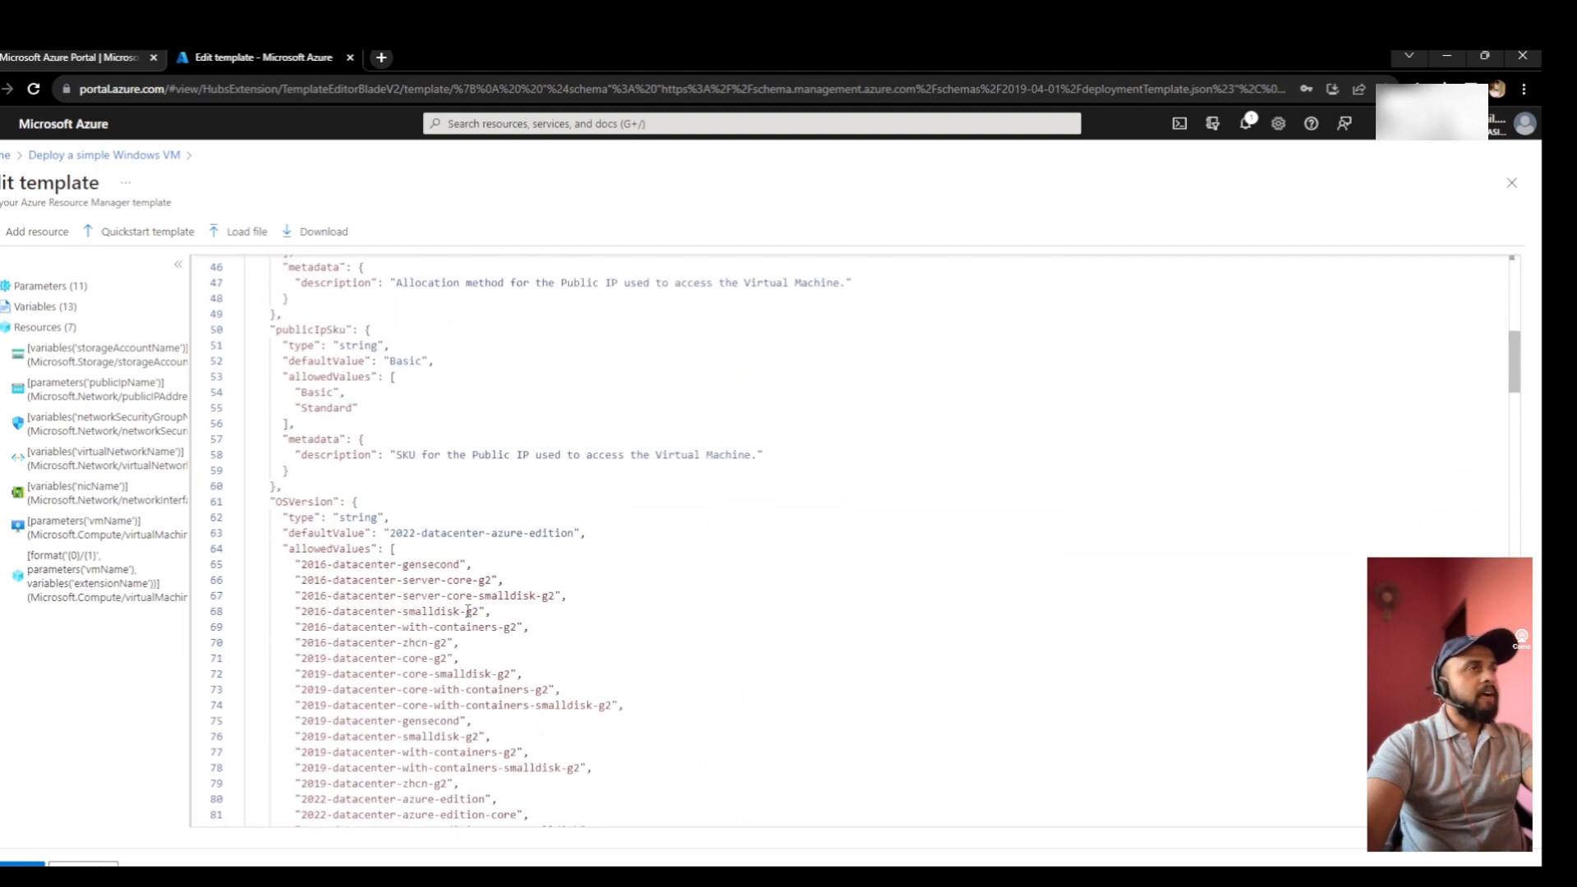
scroll(467, 611, "up", 4)
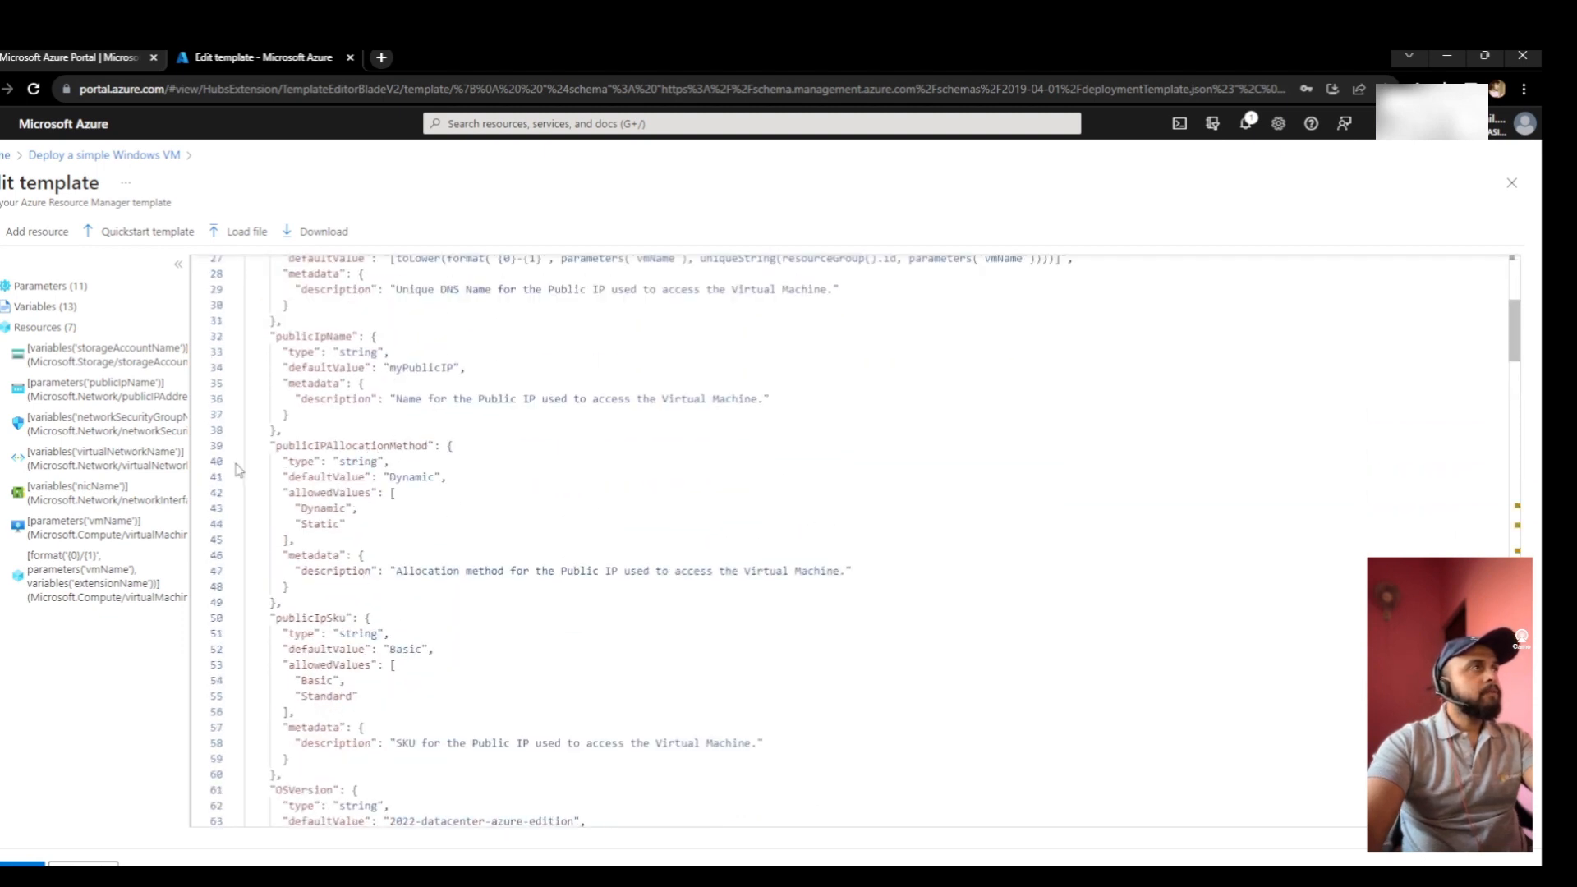
left_click(20, 287)
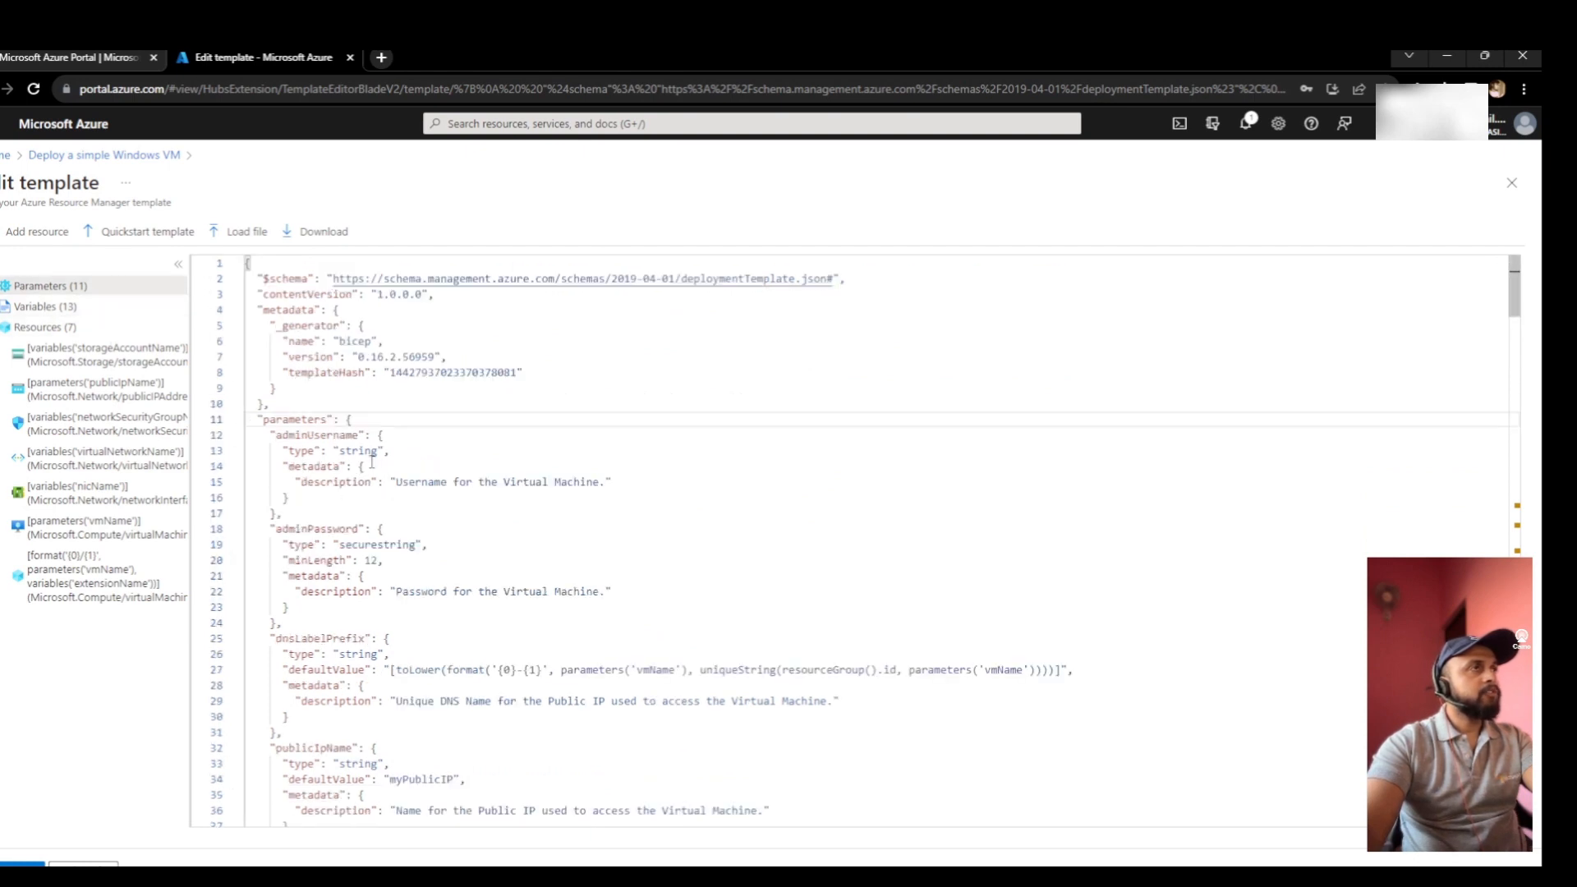
scroll(398, 469, "down", 4)
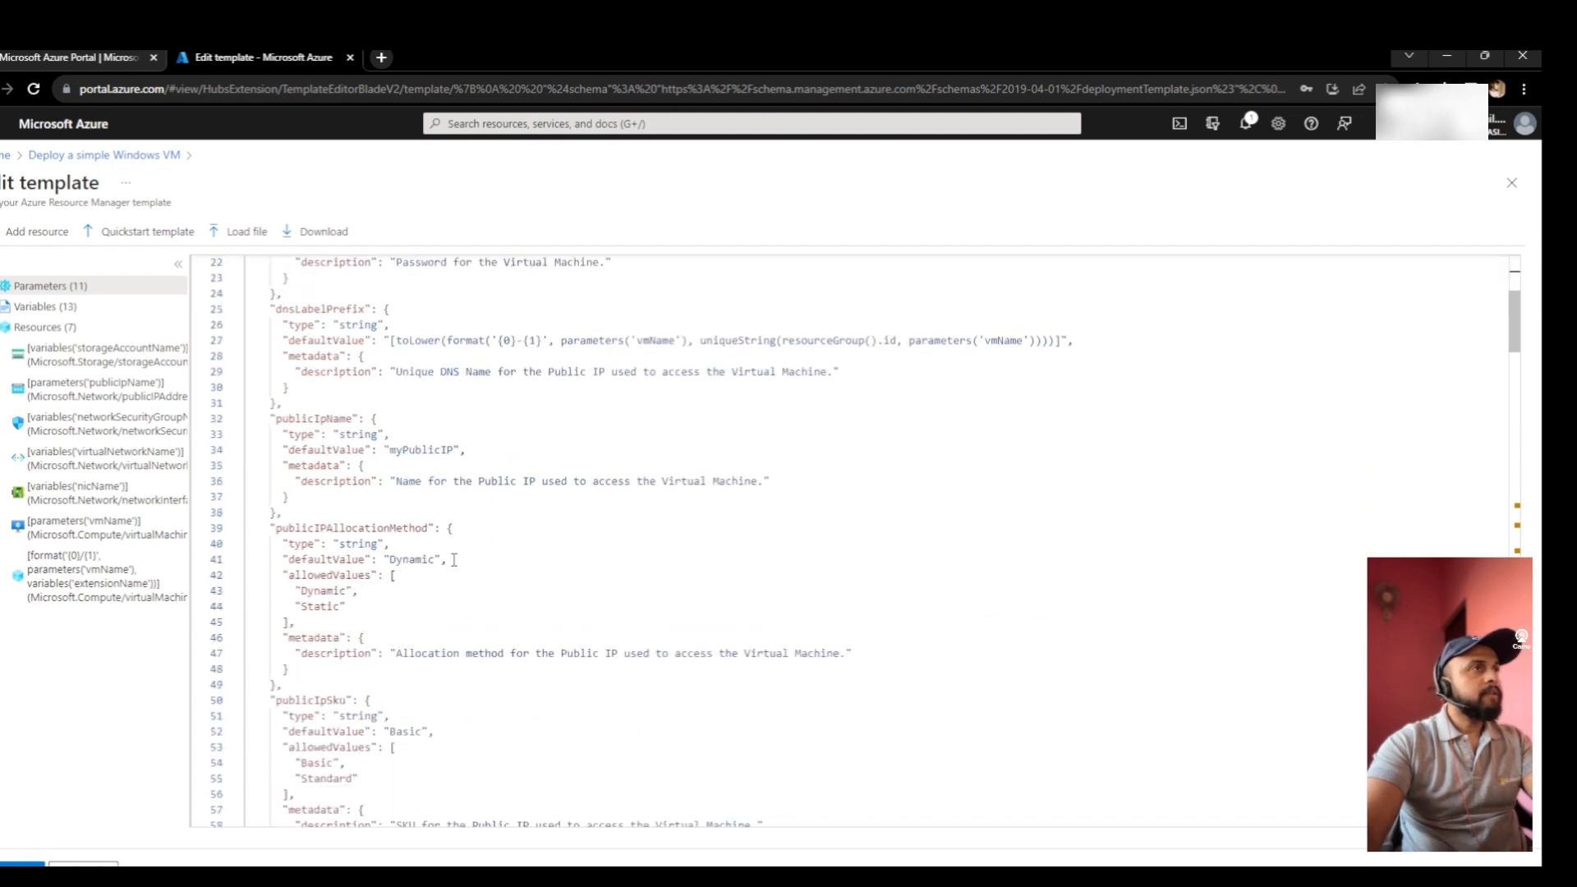
left_click_drag(454, 559, 283, 559)
key("ctrl+c")
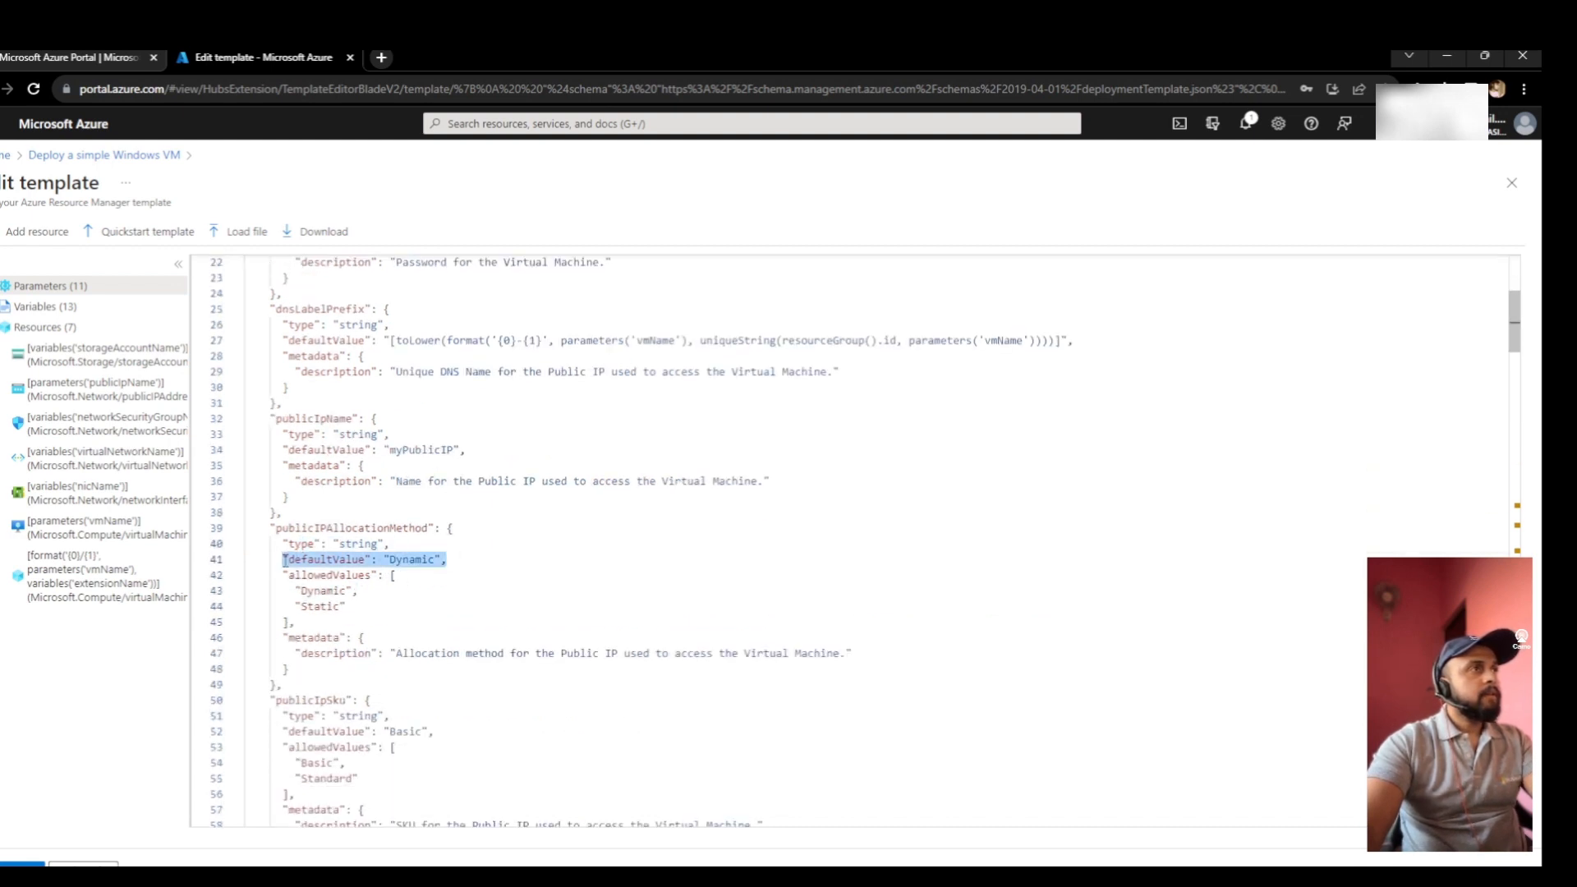
scroll(580, 464, "up", 4)
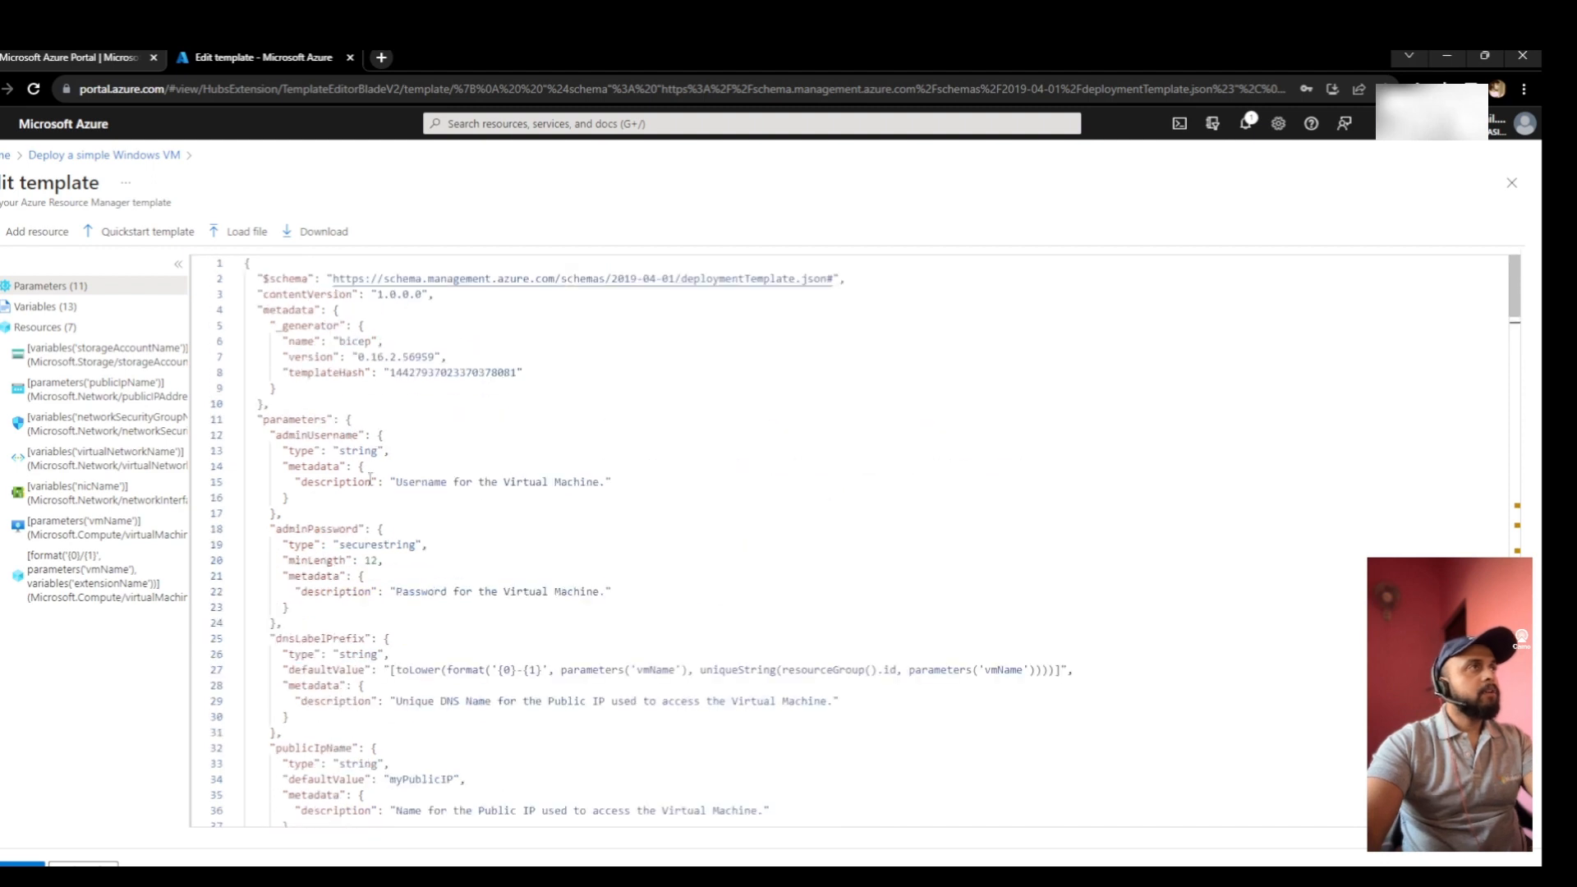
left_click(397, 451)
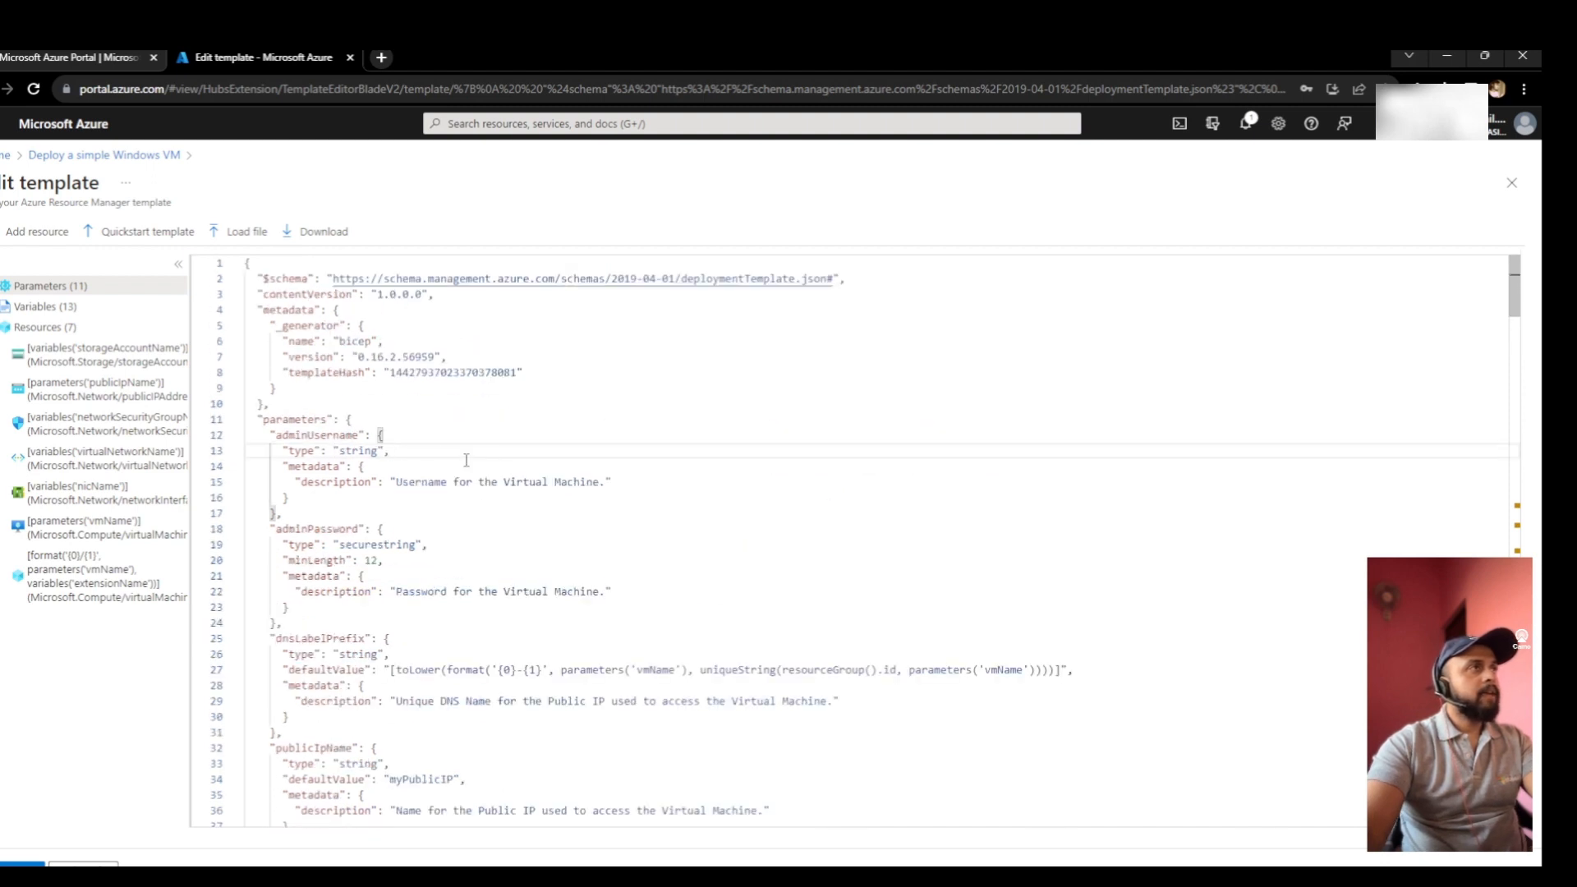
- Give the adminUsername parameter a default value of 'Testadmin'
key("Return")
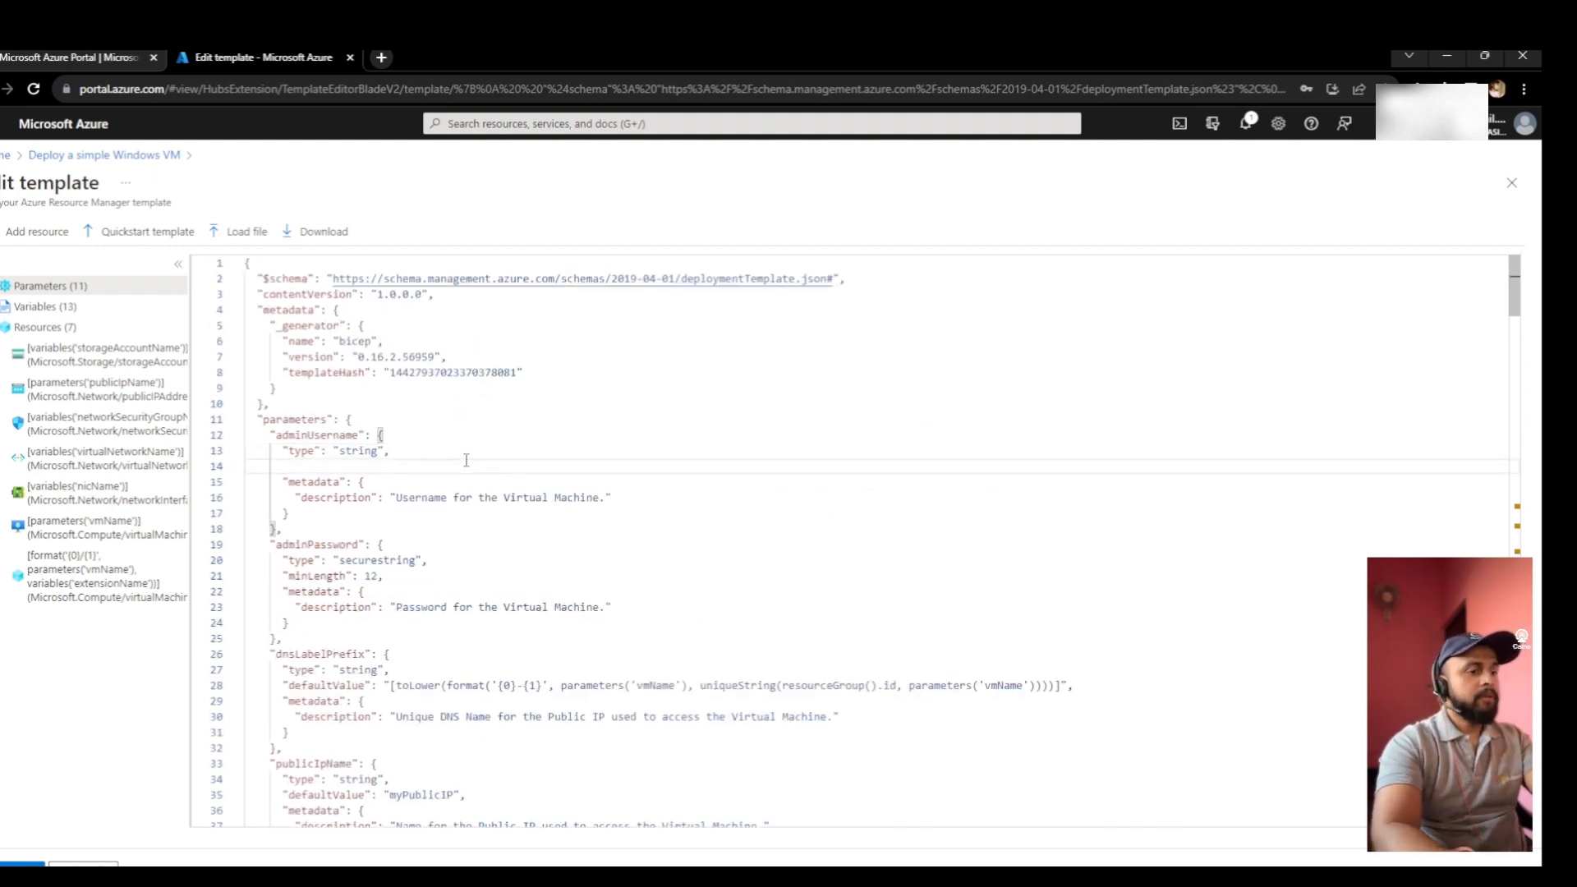
key("ctrl+v")
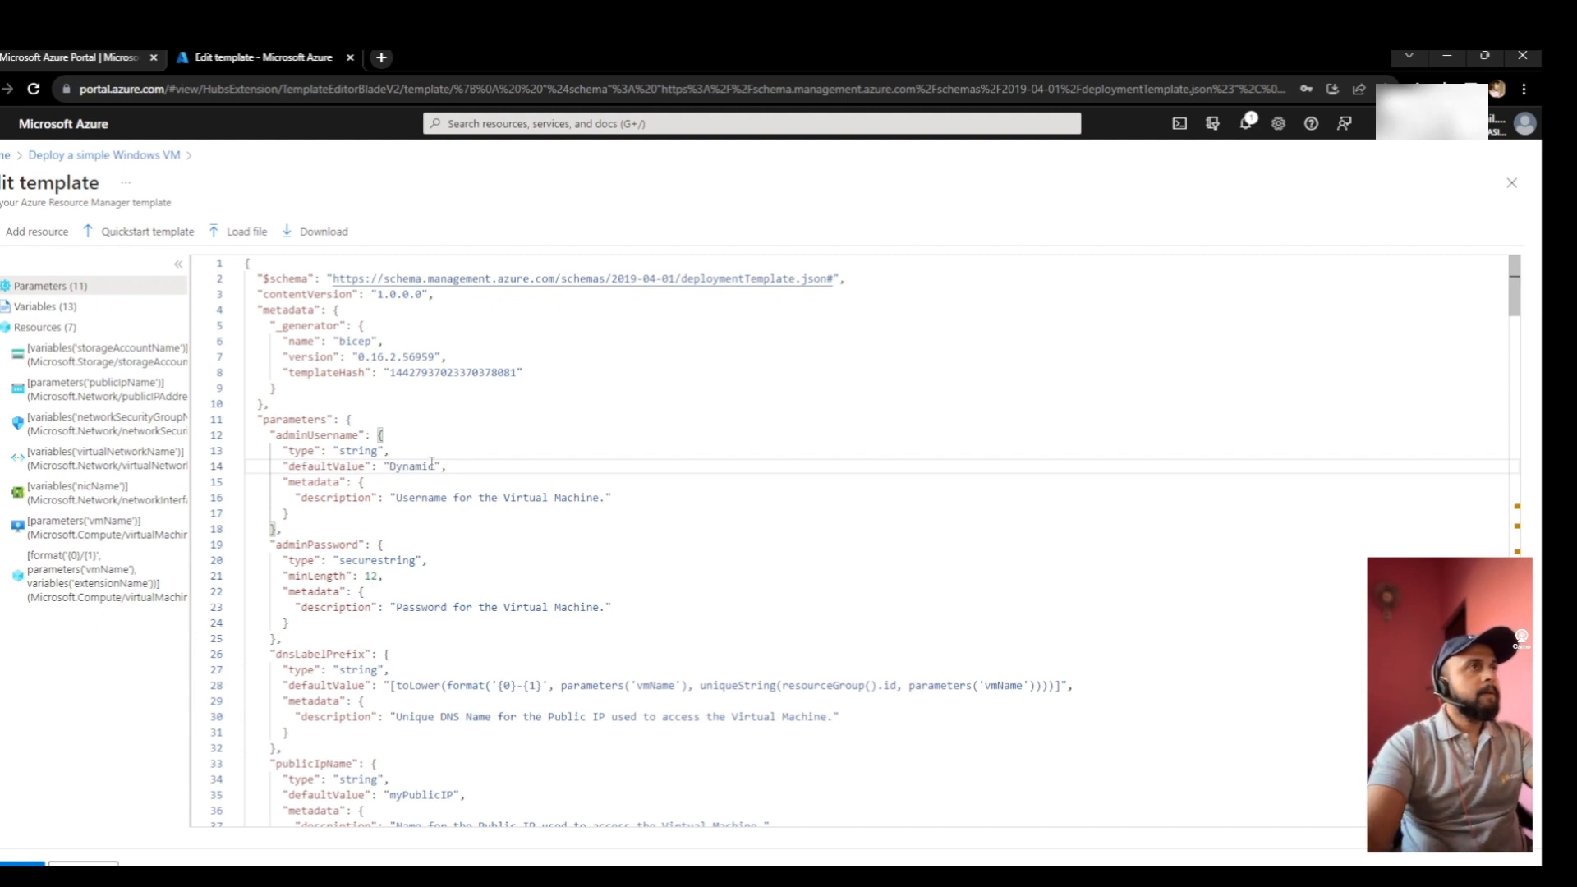
left_click(432, 465)
key("BackSpace")
key("BackSpace")
key("BackSpace")
key("BackSpace")
key("BackSpace")
key("BackSpace")
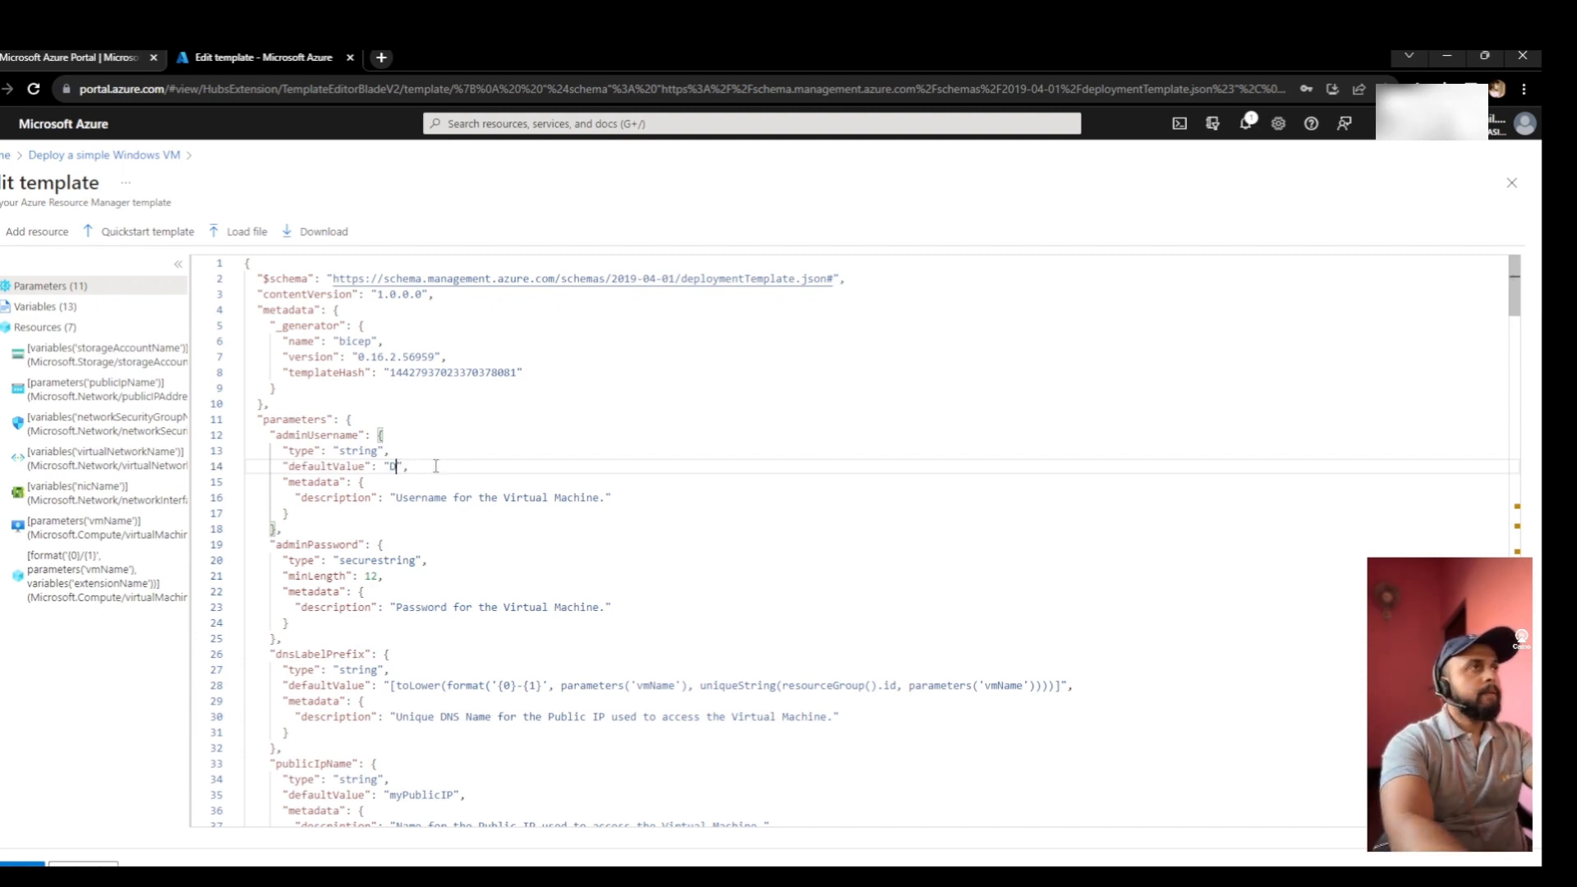
key("BackSpace")
type("Test")
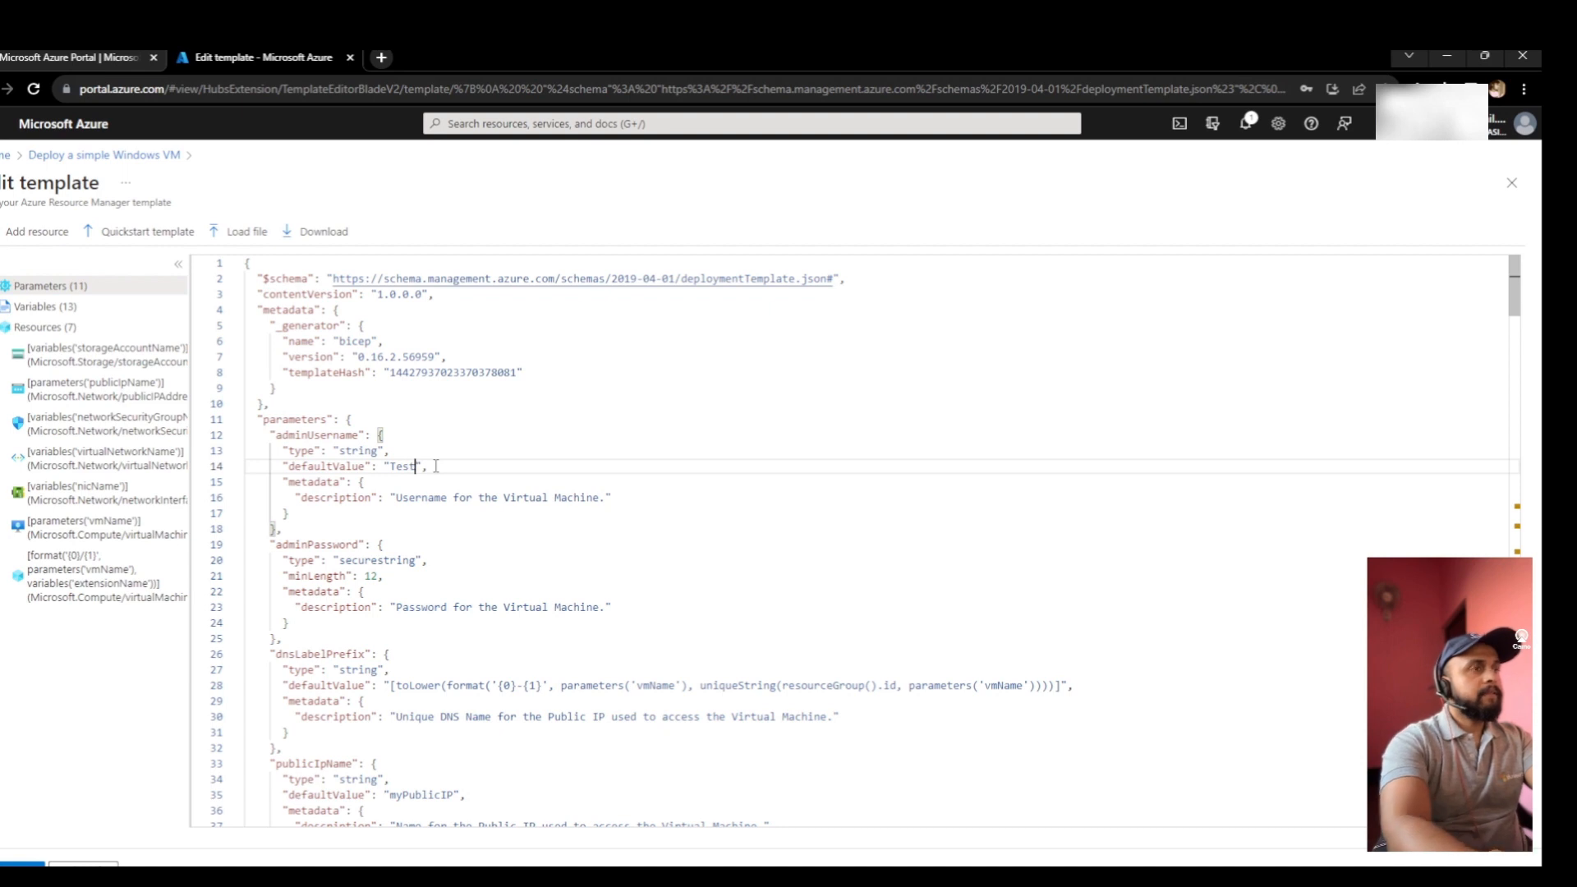
type("admin")
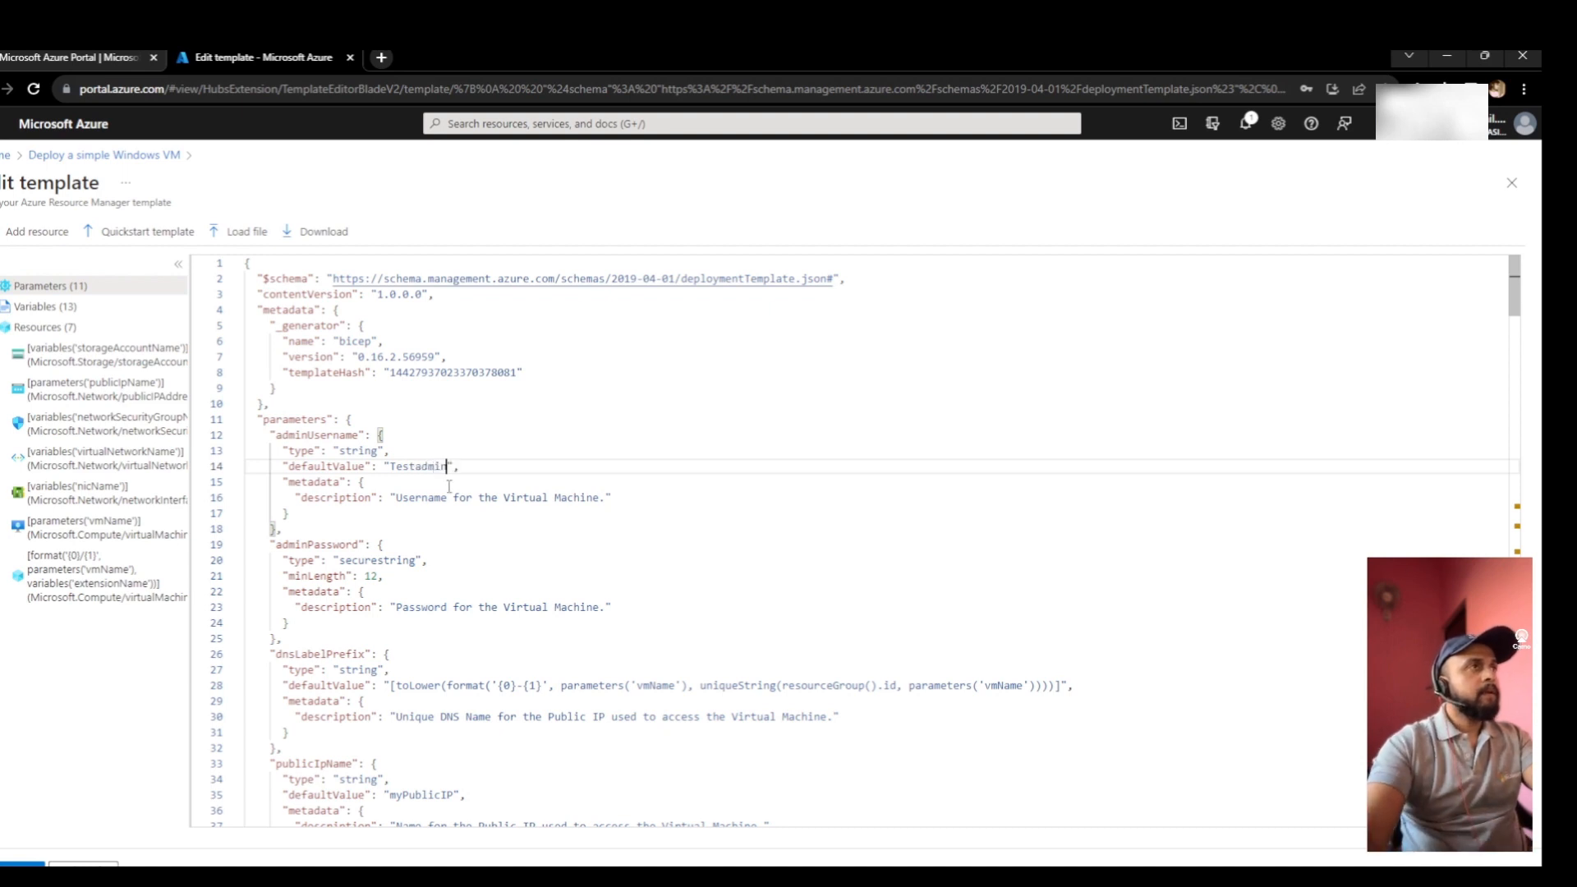
- Add a defaultValue to the adminPassword parameter containing the admin password
scroll(454, 549, "down", 1)
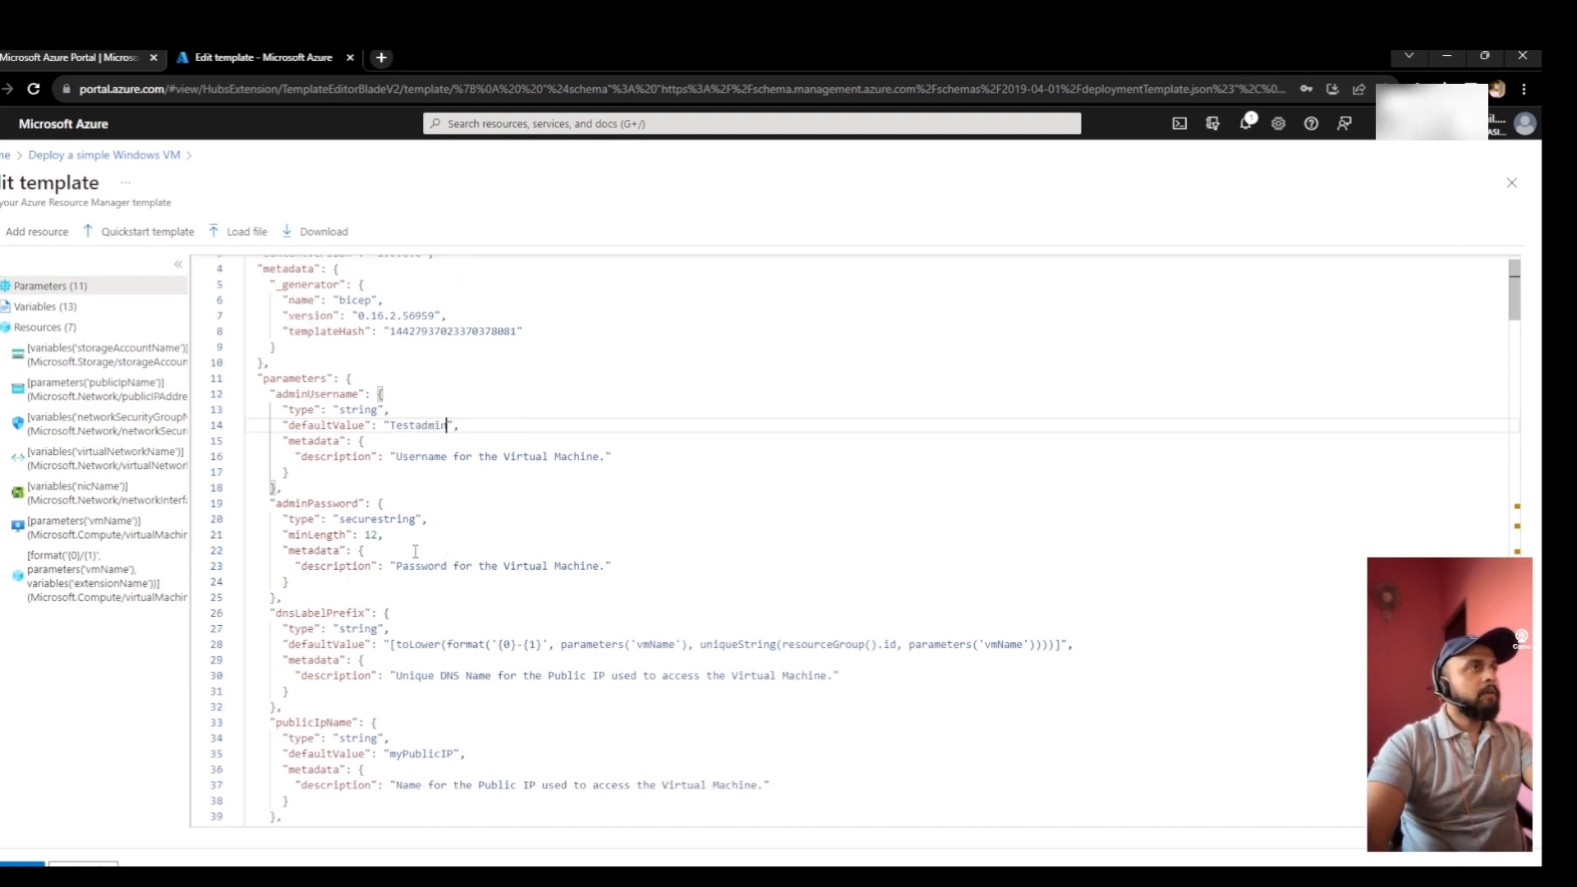
left_click(481, 540)
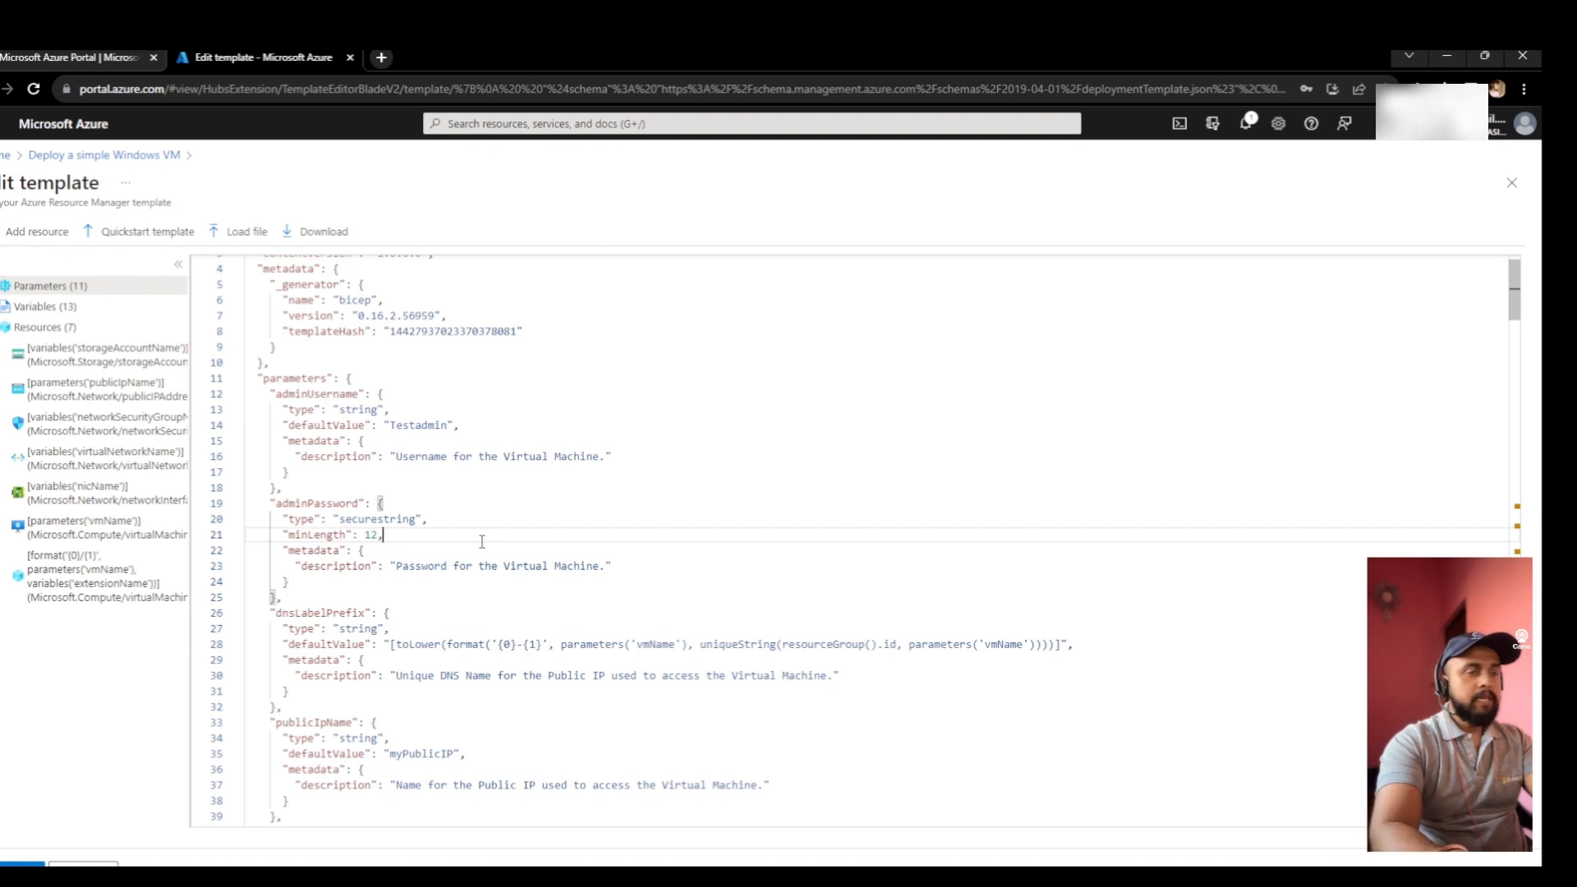
key("Return")
key("ctrl+v")
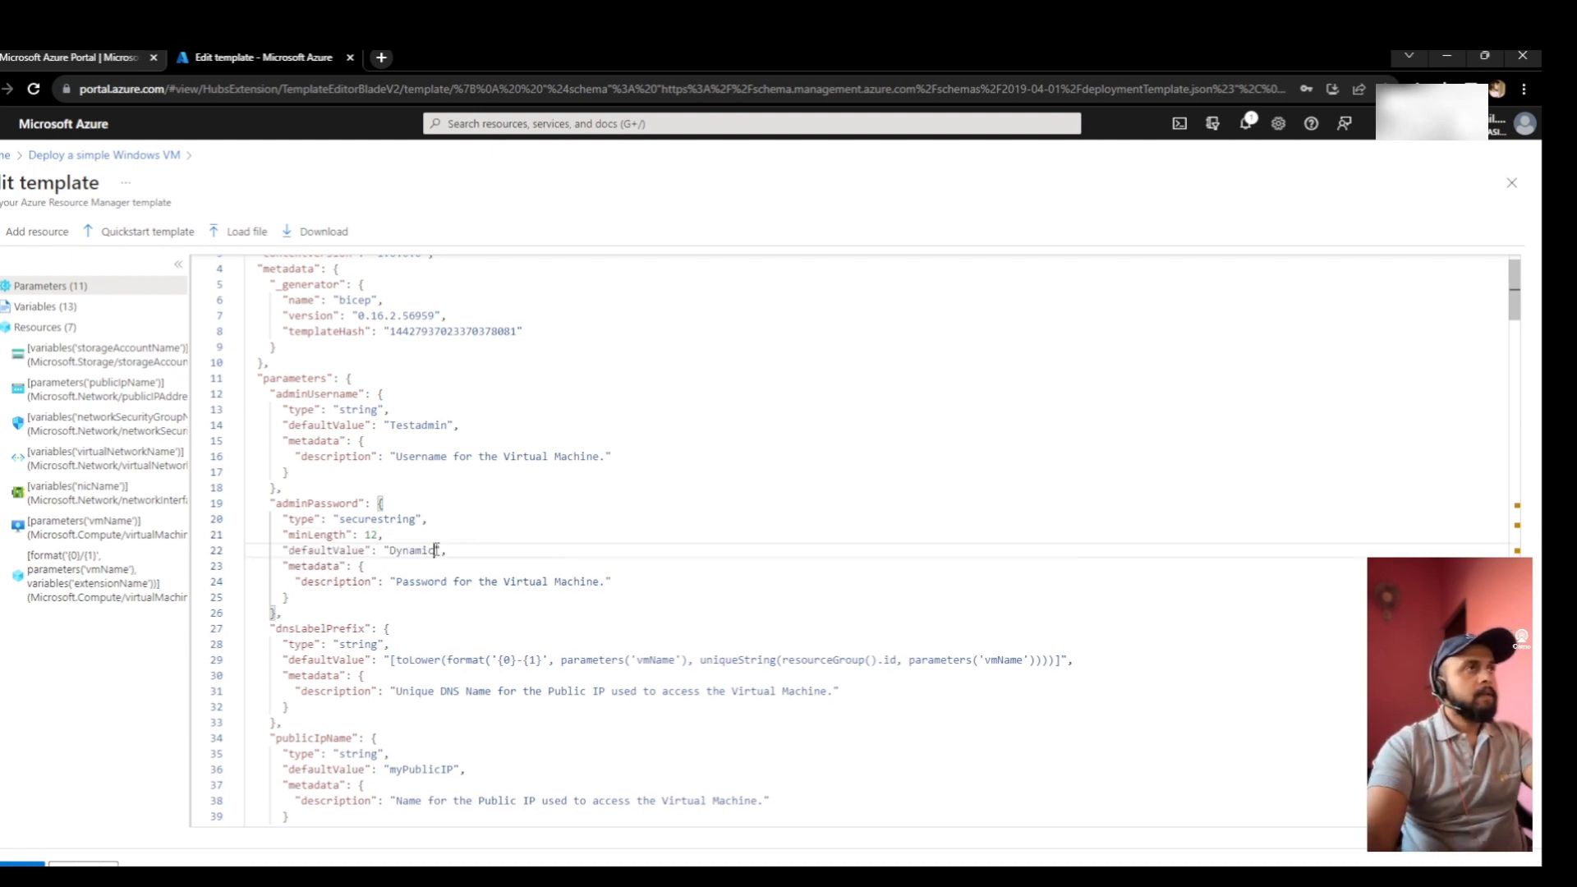
left_click(435, 550)
key("BackSpace")
key("BackSpace")
key("BackSpace")
key("BackSpace")
key("BackSpace")
key("BackSpace")
key("BackSpace")
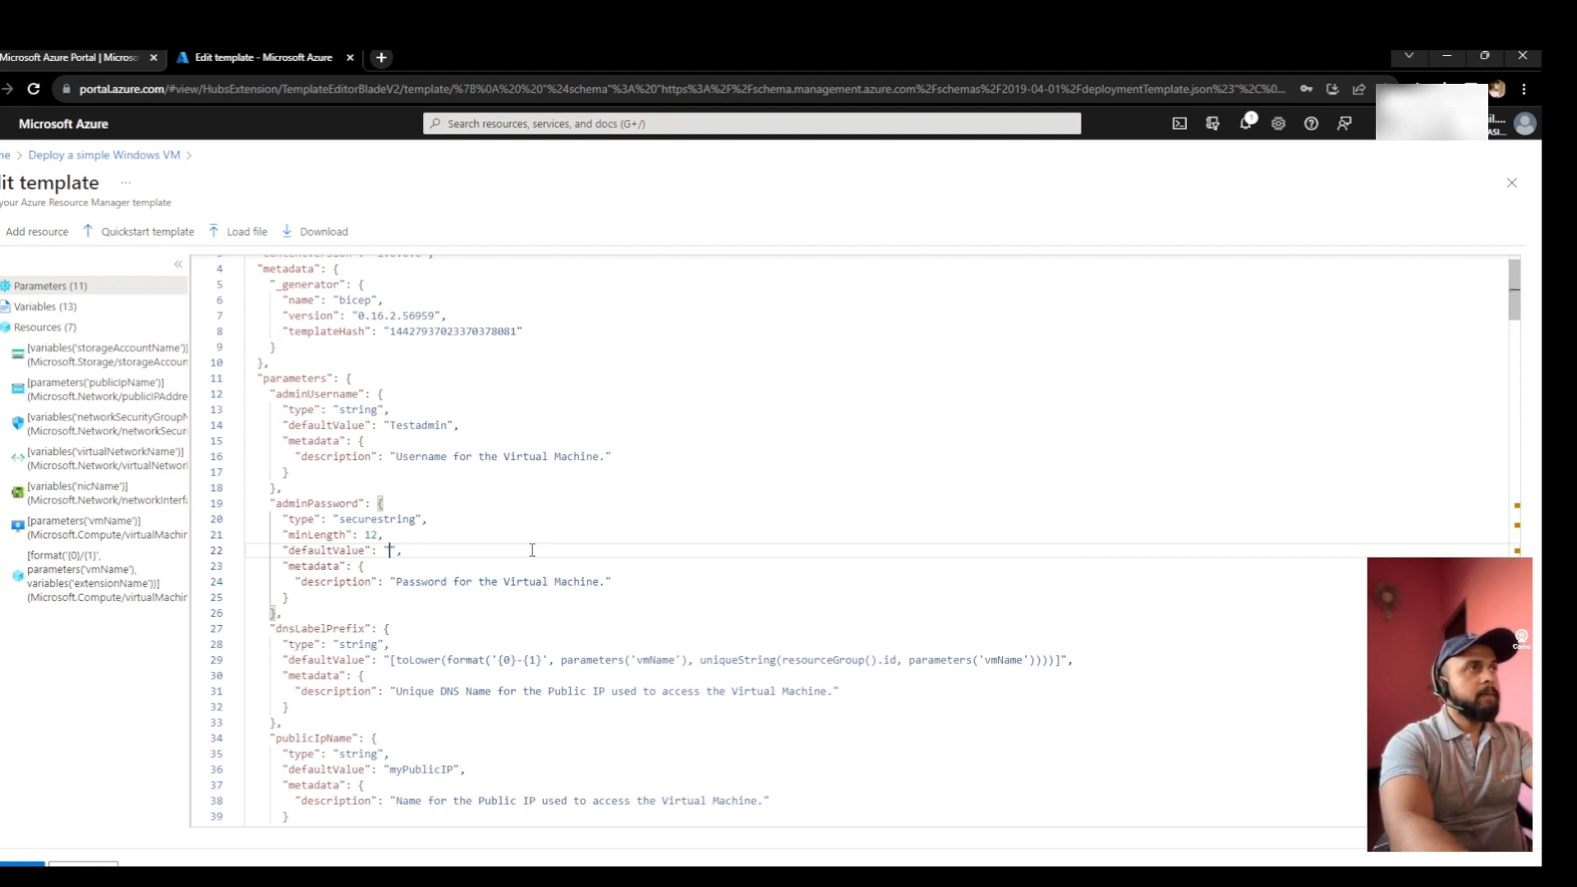
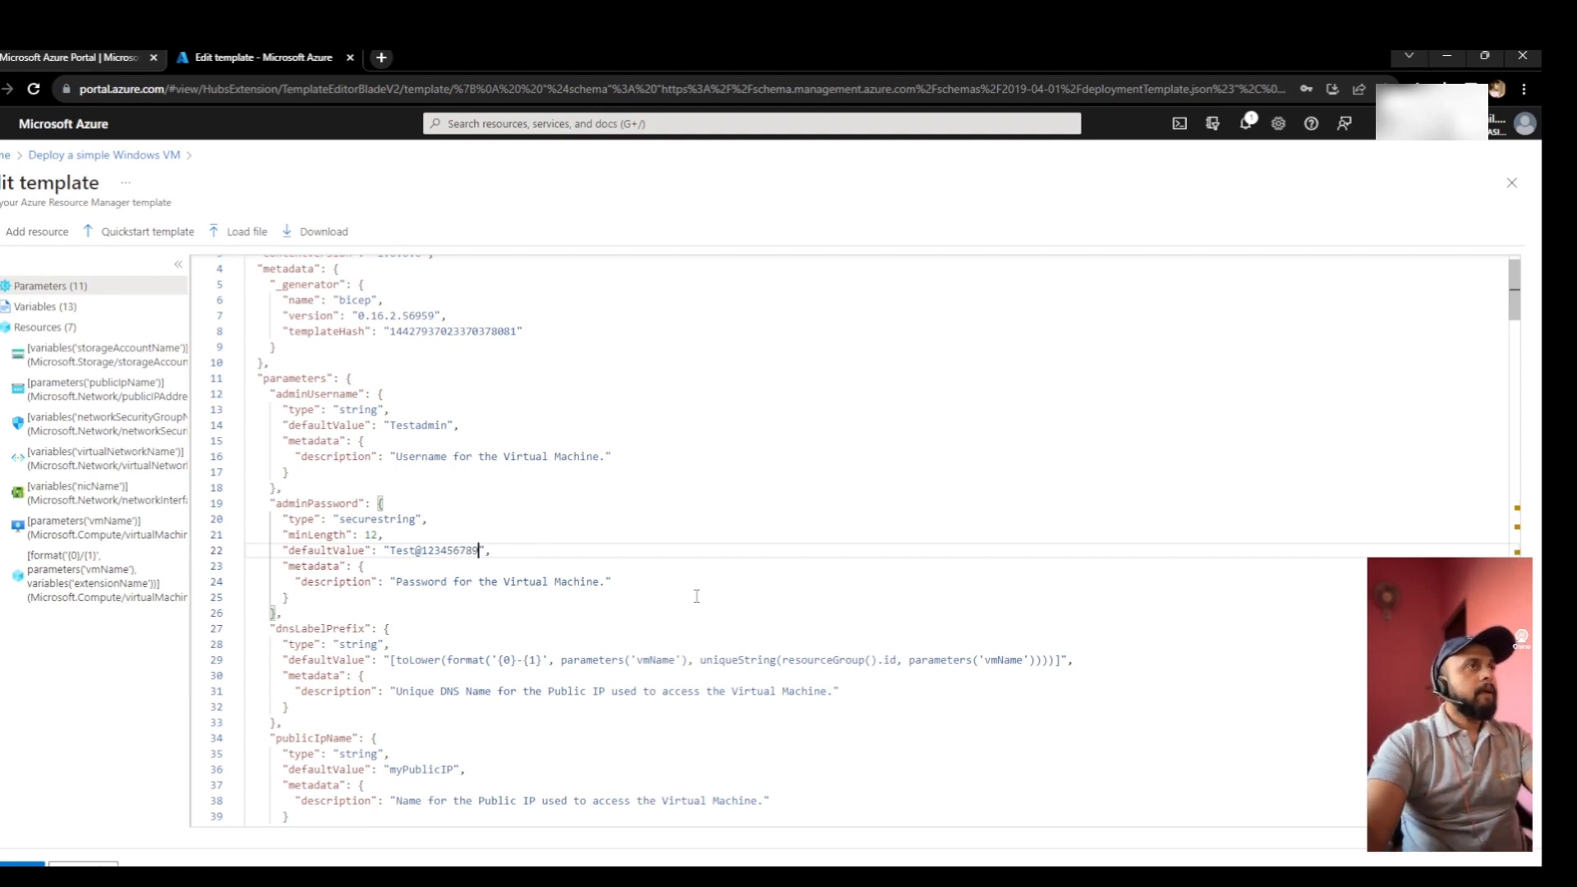
- Save the edited template back into the custom deployment
scroll(515, 626, "down", 1)
scroll(497, 629, "down", 5)
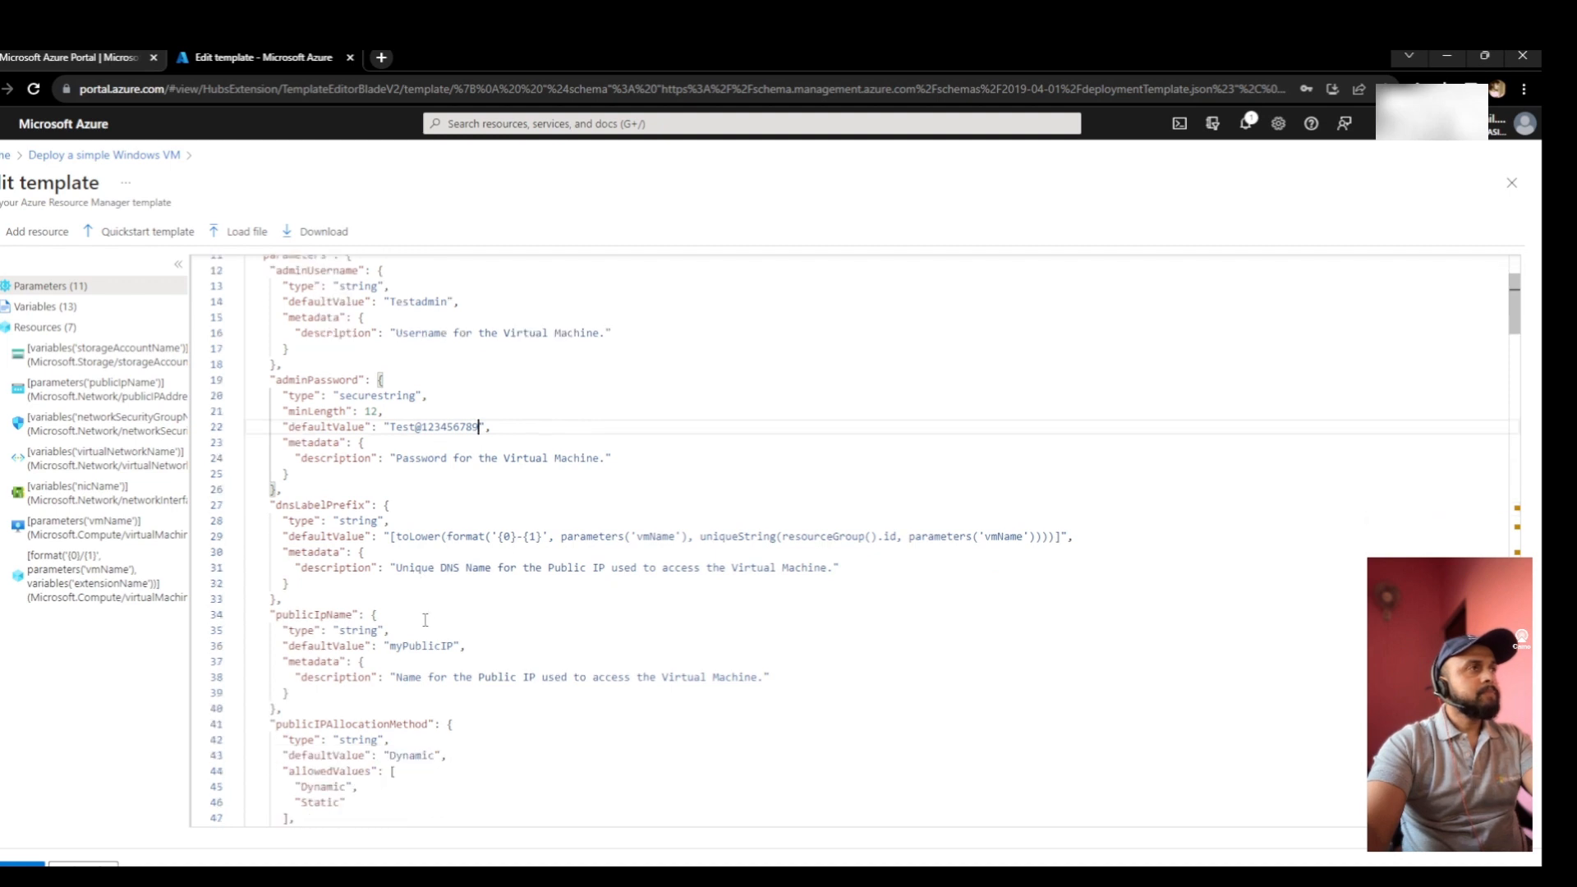
scroll(444, 653, "down", 5)
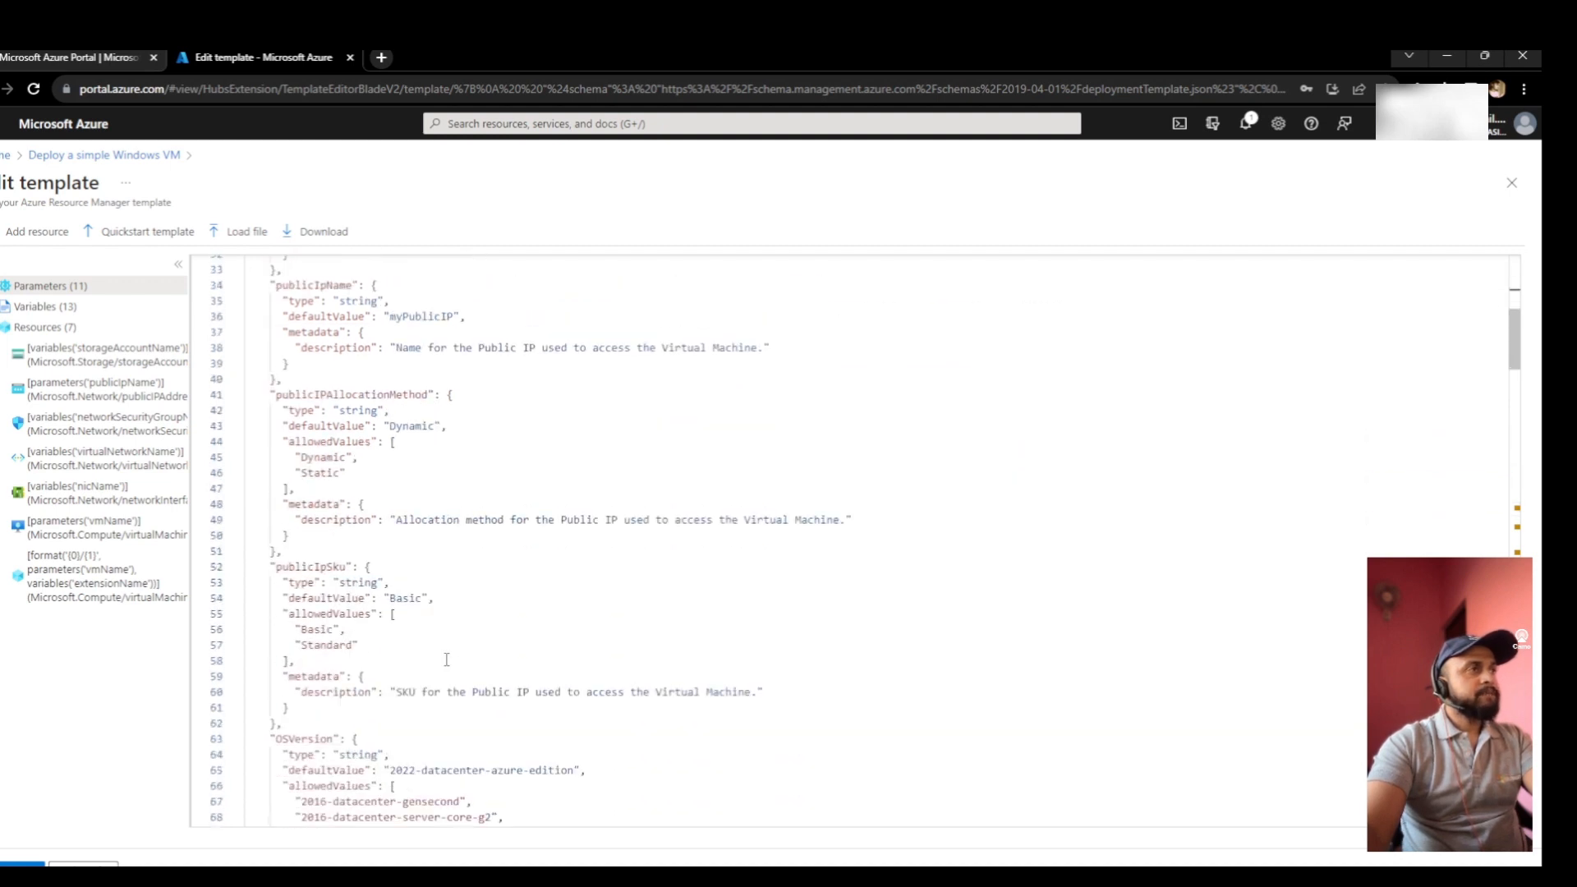
scroll(447, 649, "down", 3)
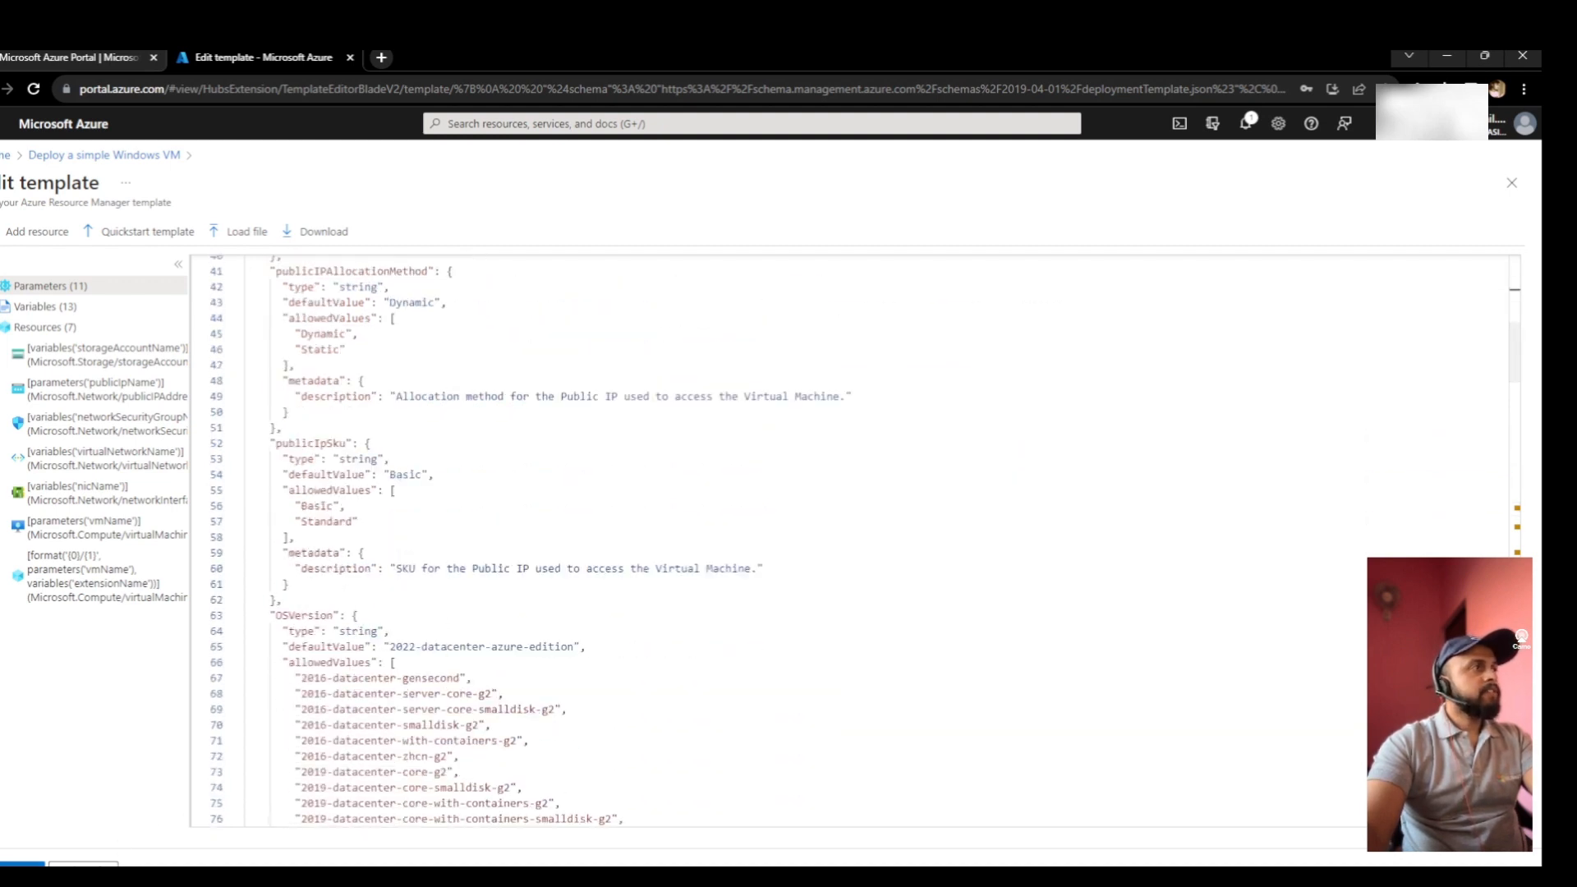
left_click(21, 864)
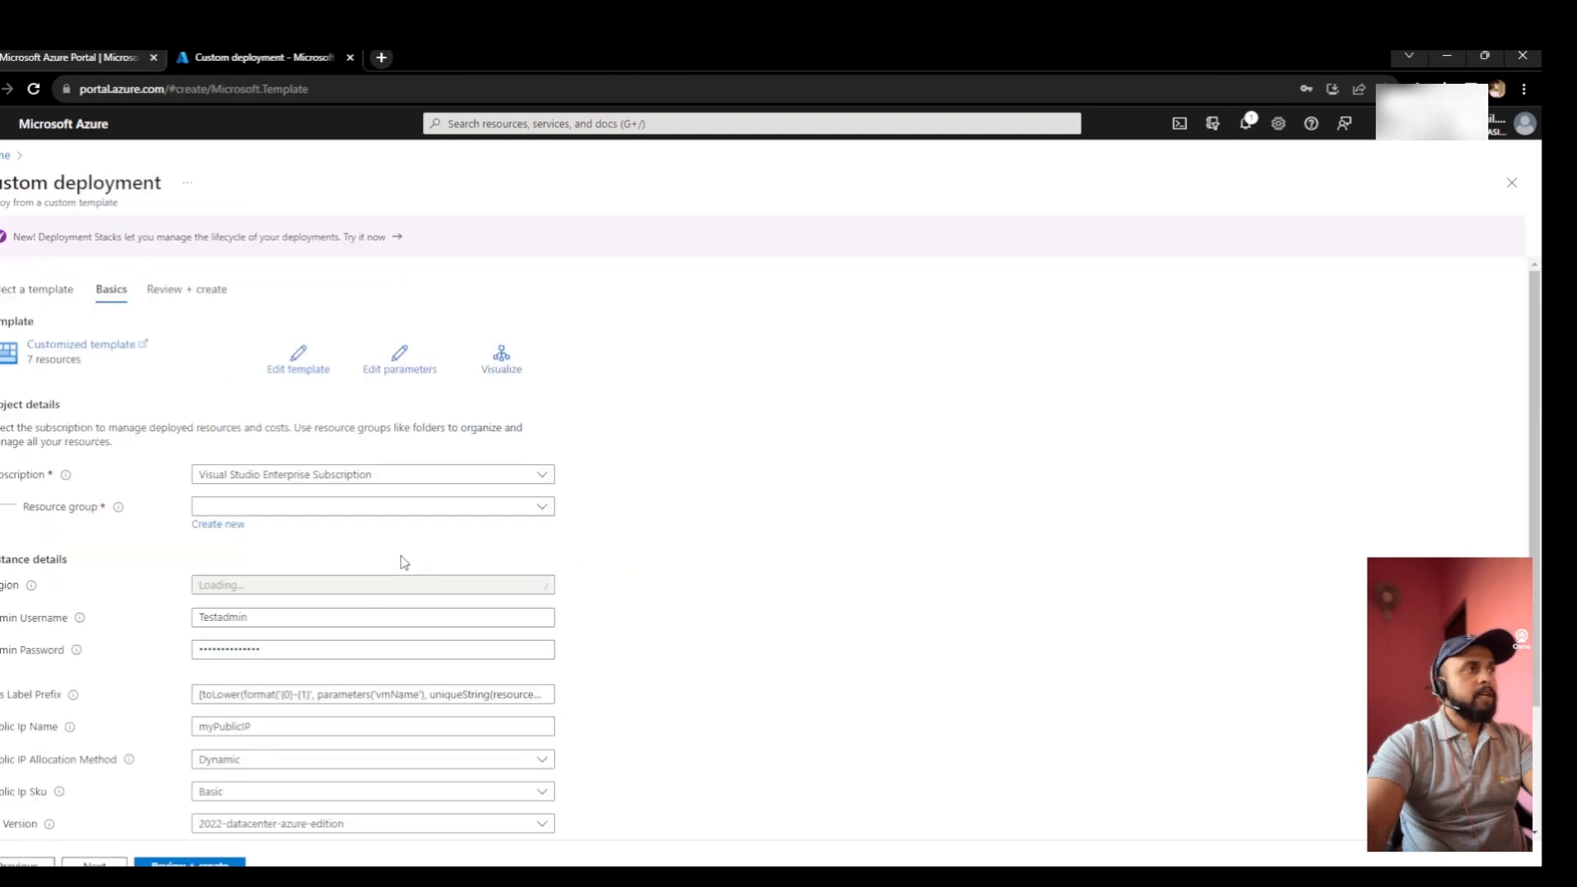
scroll(493, 571, "down", 1)
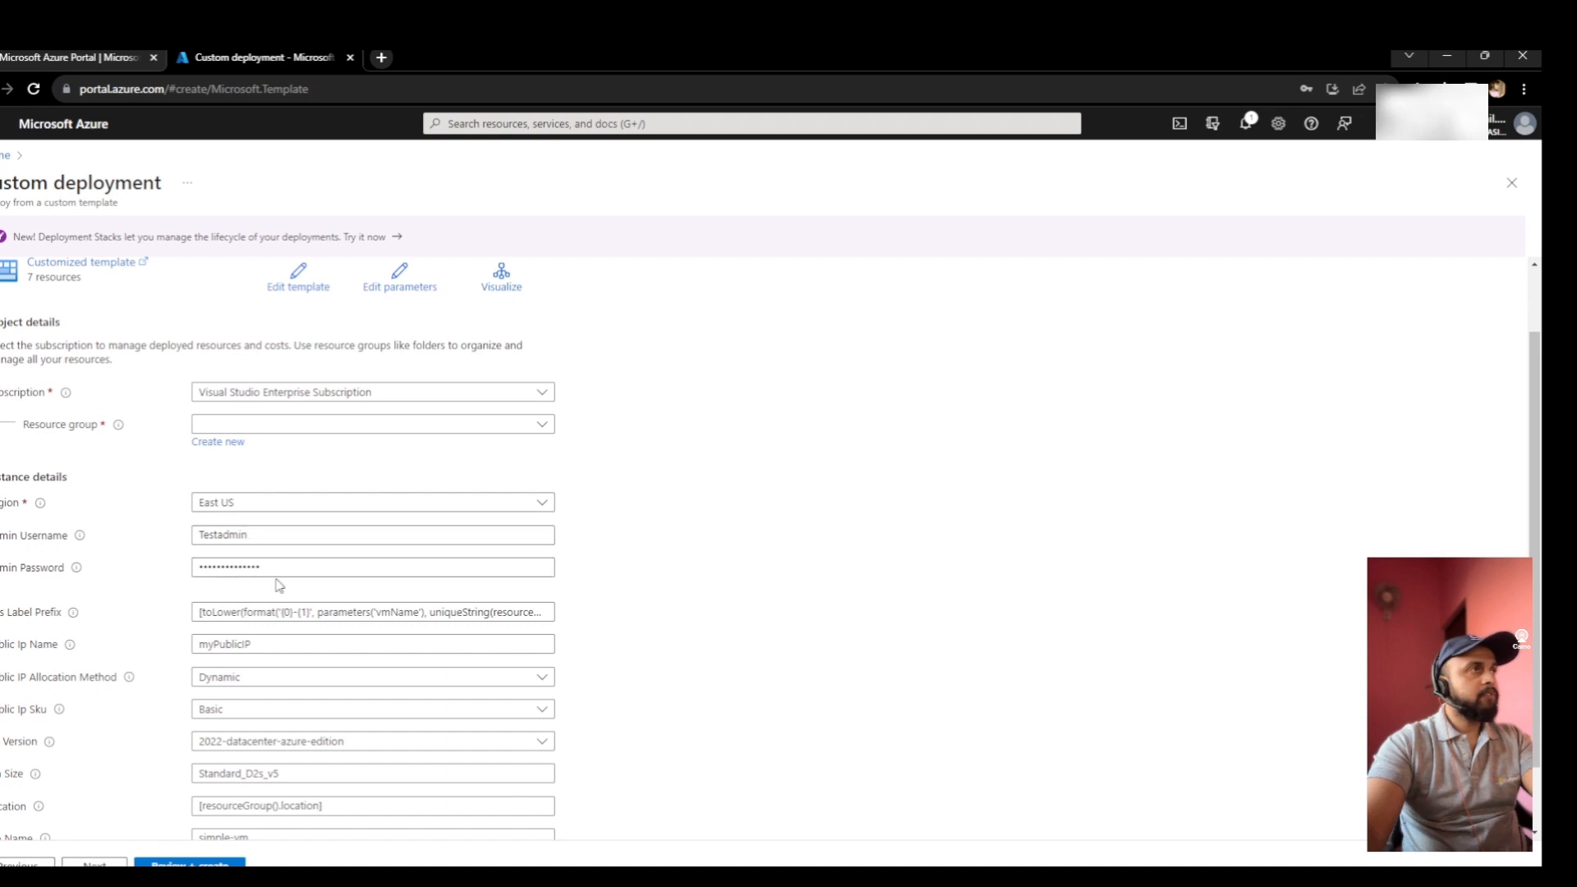
scroll(284, 587, "down", 1)
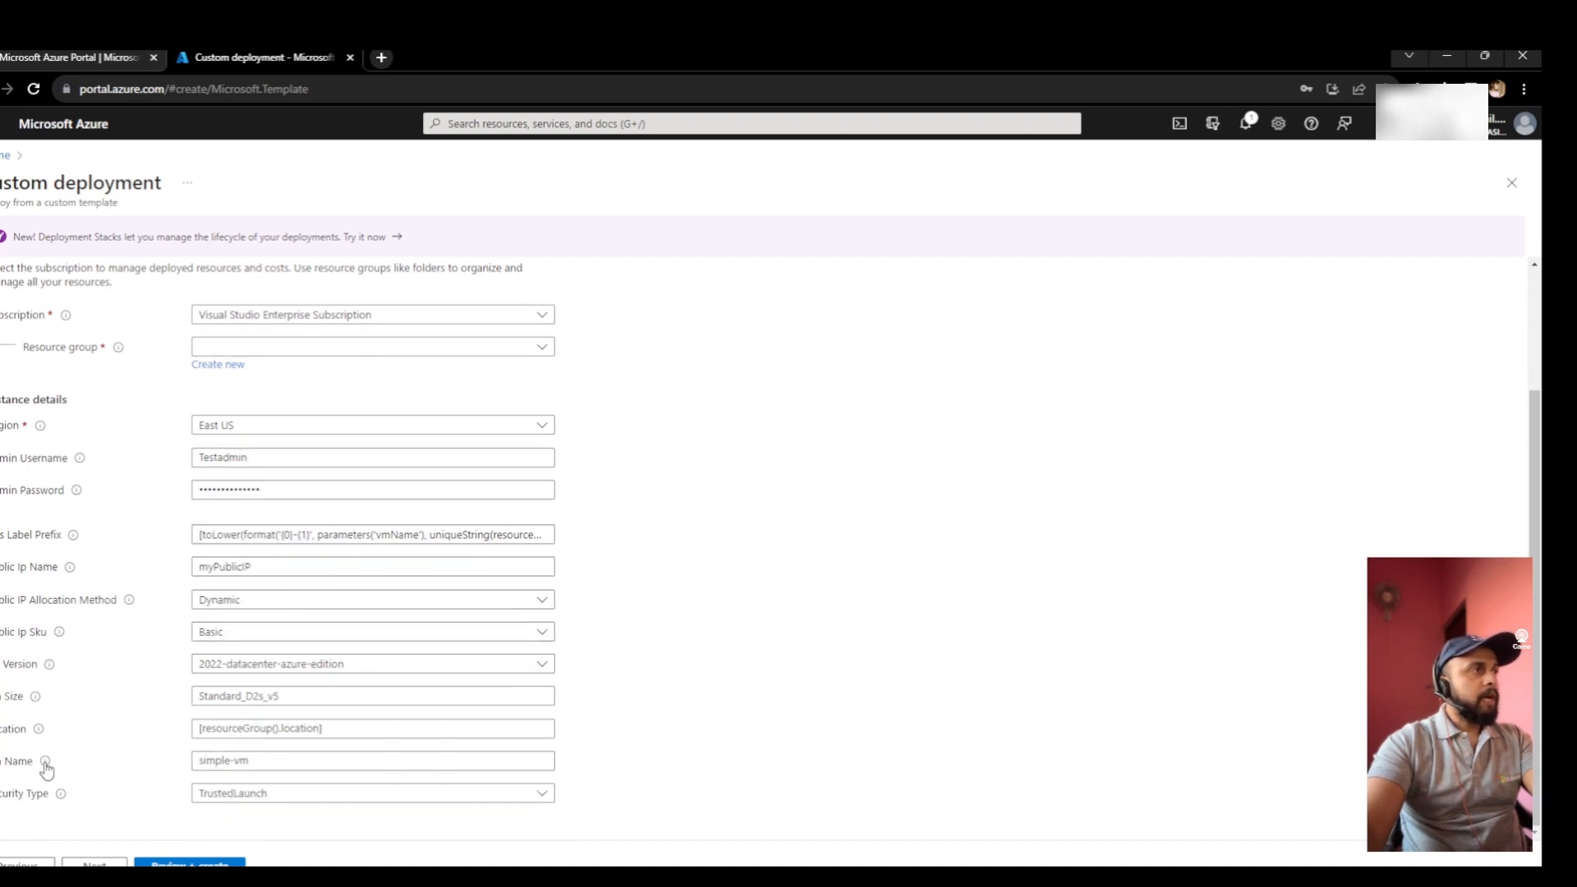
mouse_move(45, 760)
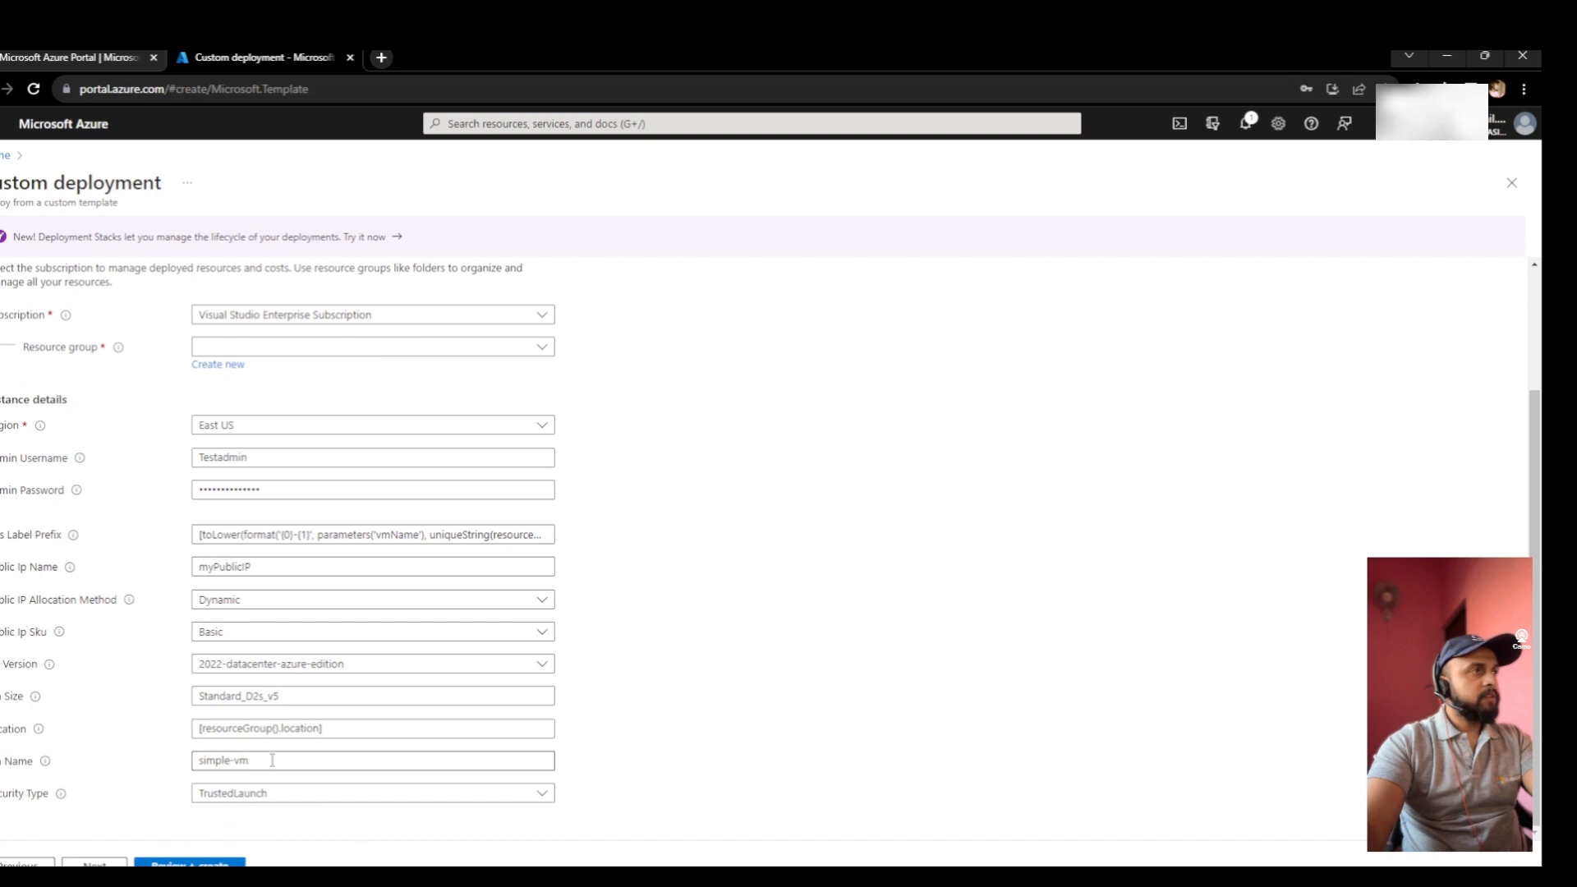
scroll(272, 760, "up", 2)
scroll(319, 791, "down", 2)
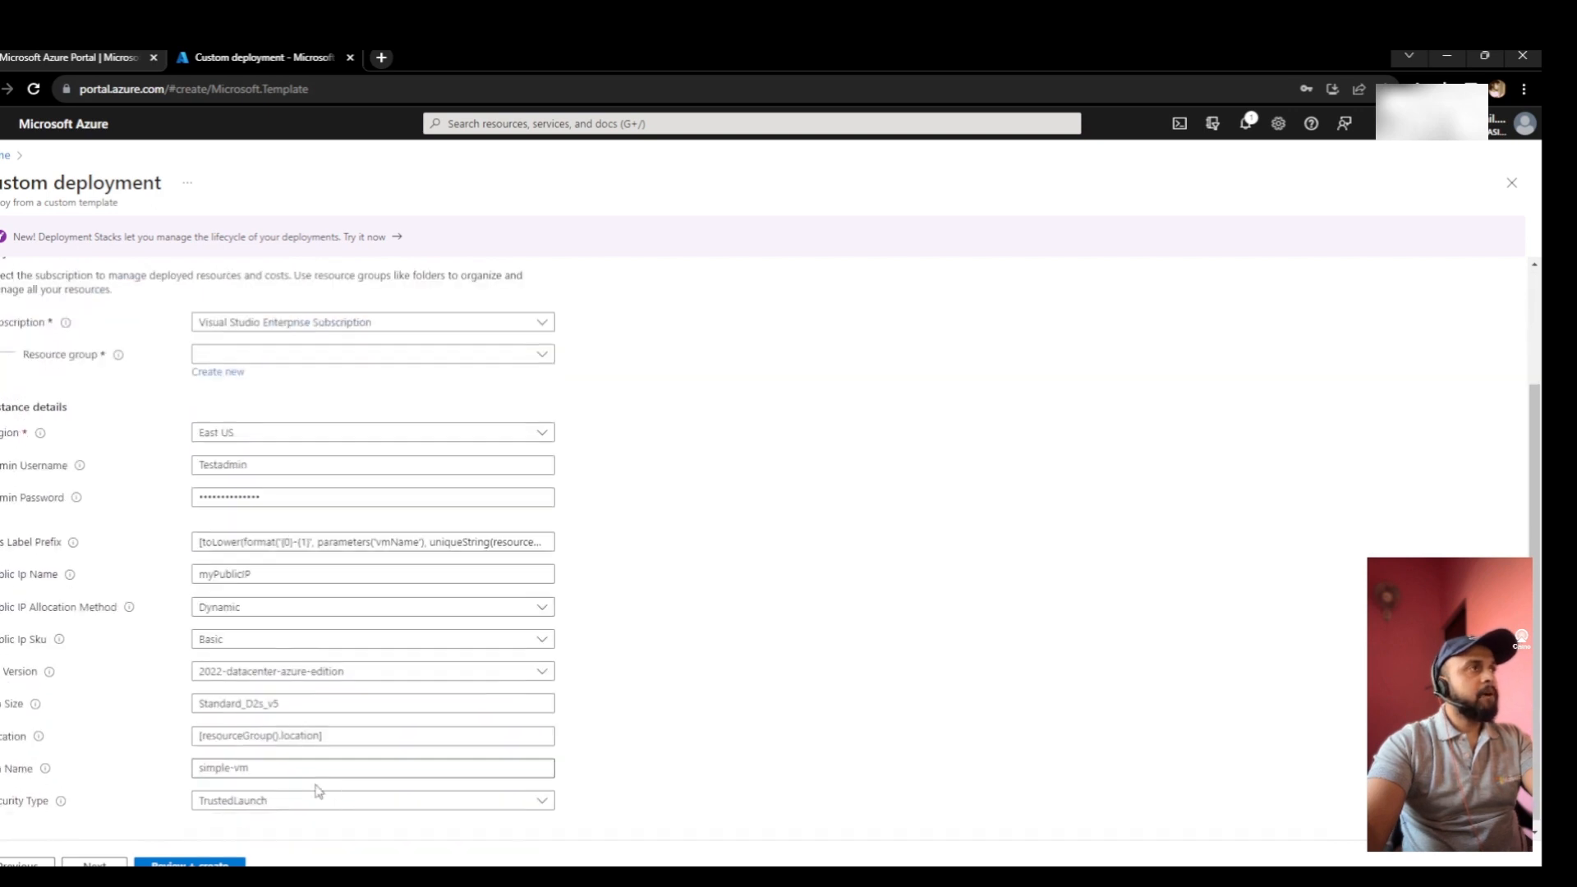
scroll(279, 399, "up", 1)
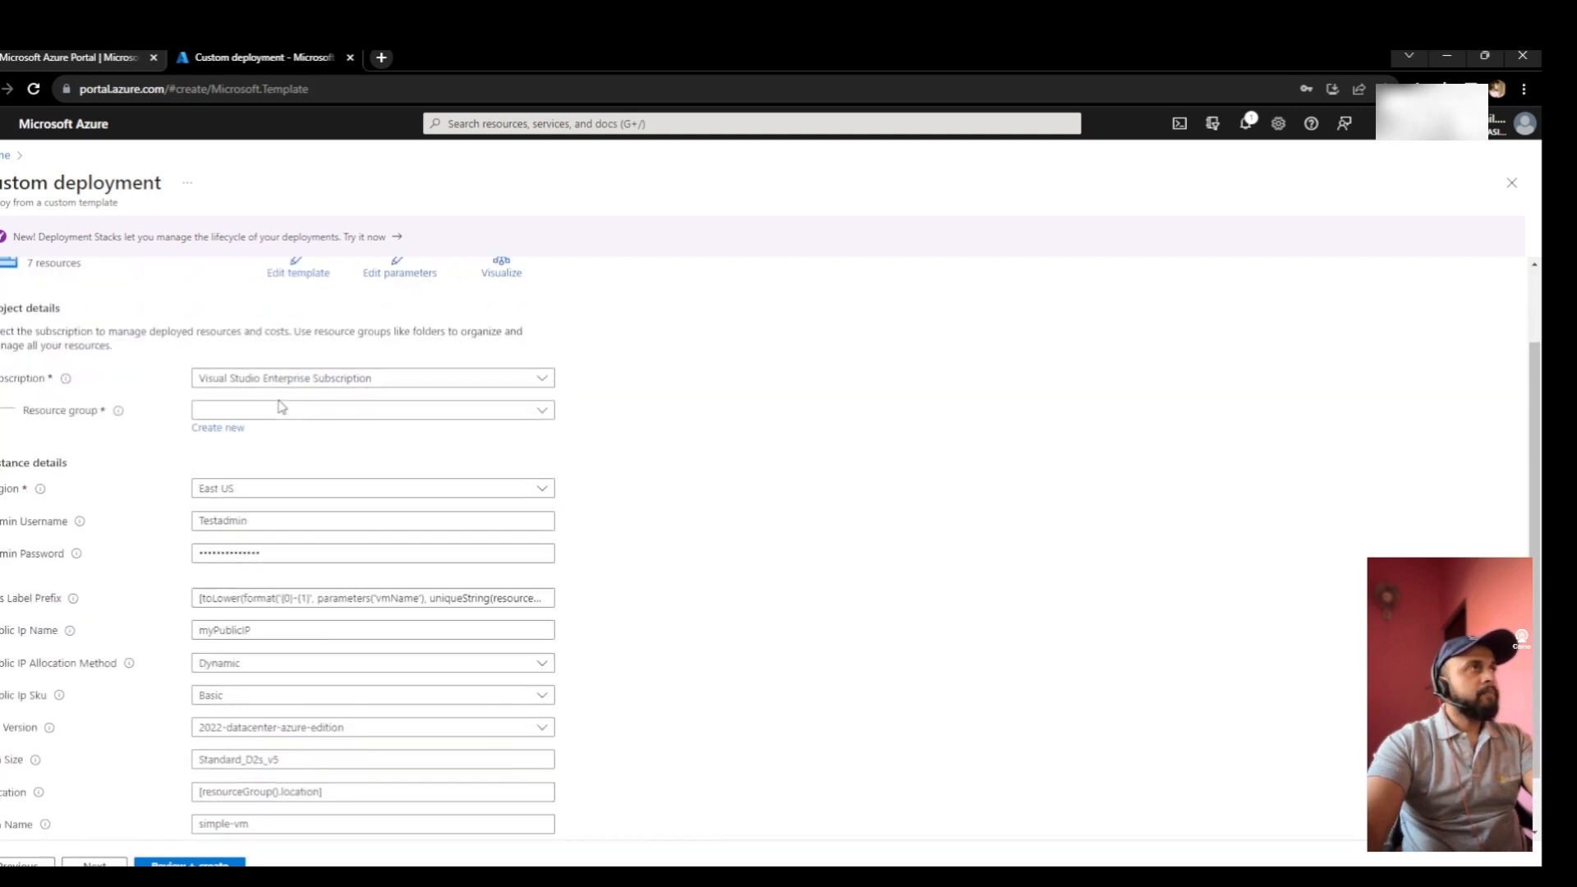
scroll(280, 406, "up", 1)
- Reopen the template and delete the 'simple-vm' default from the vmName parameter
left_click(285, 382)
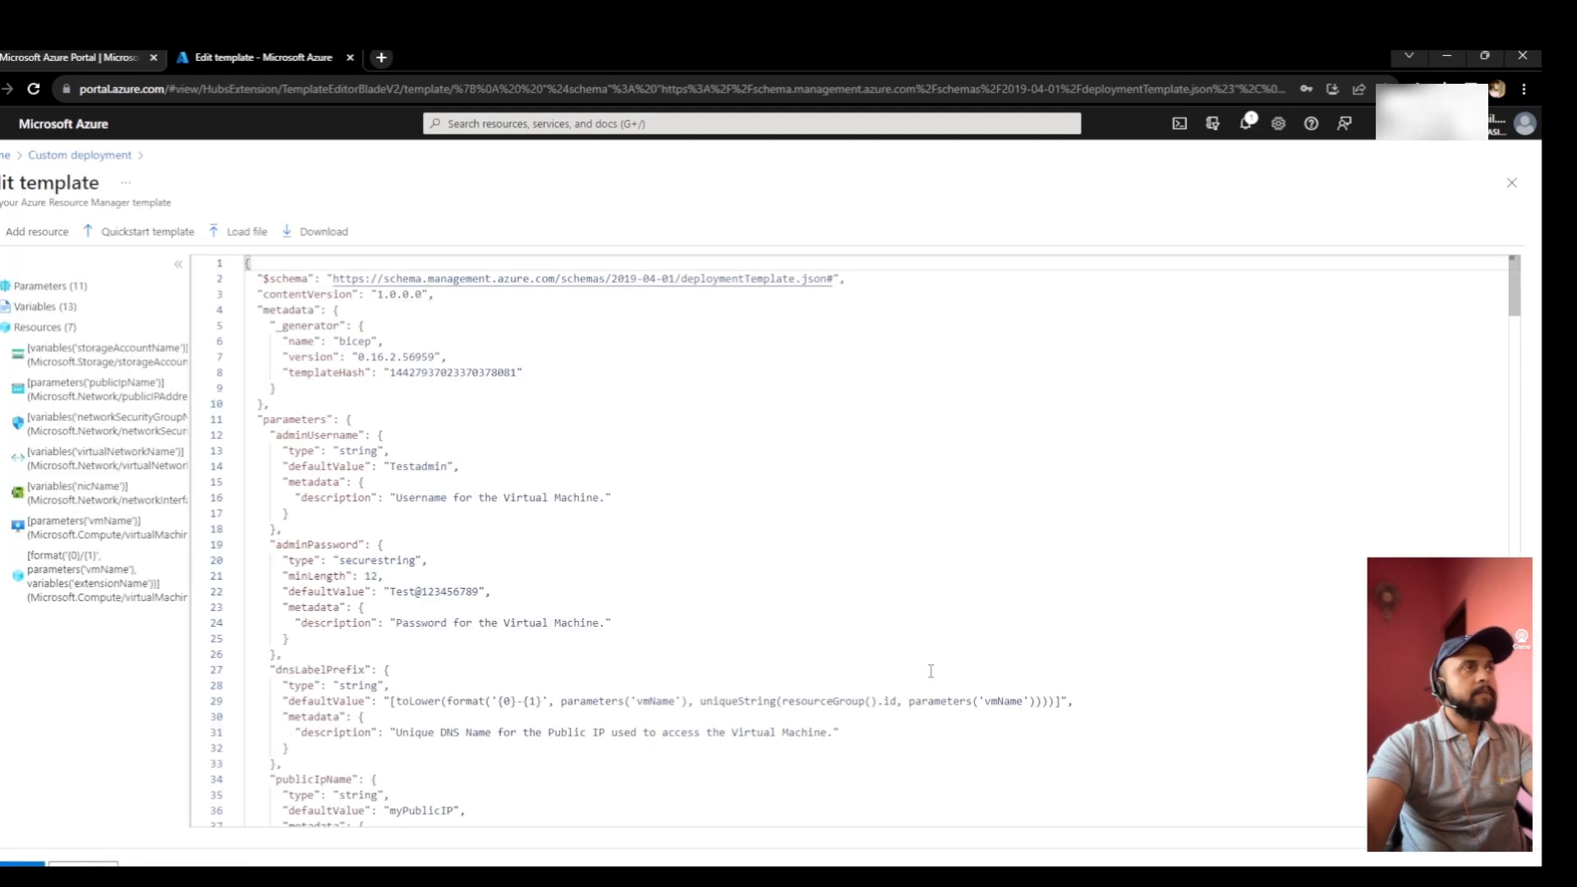
scroll(720, 619, "down", 10)
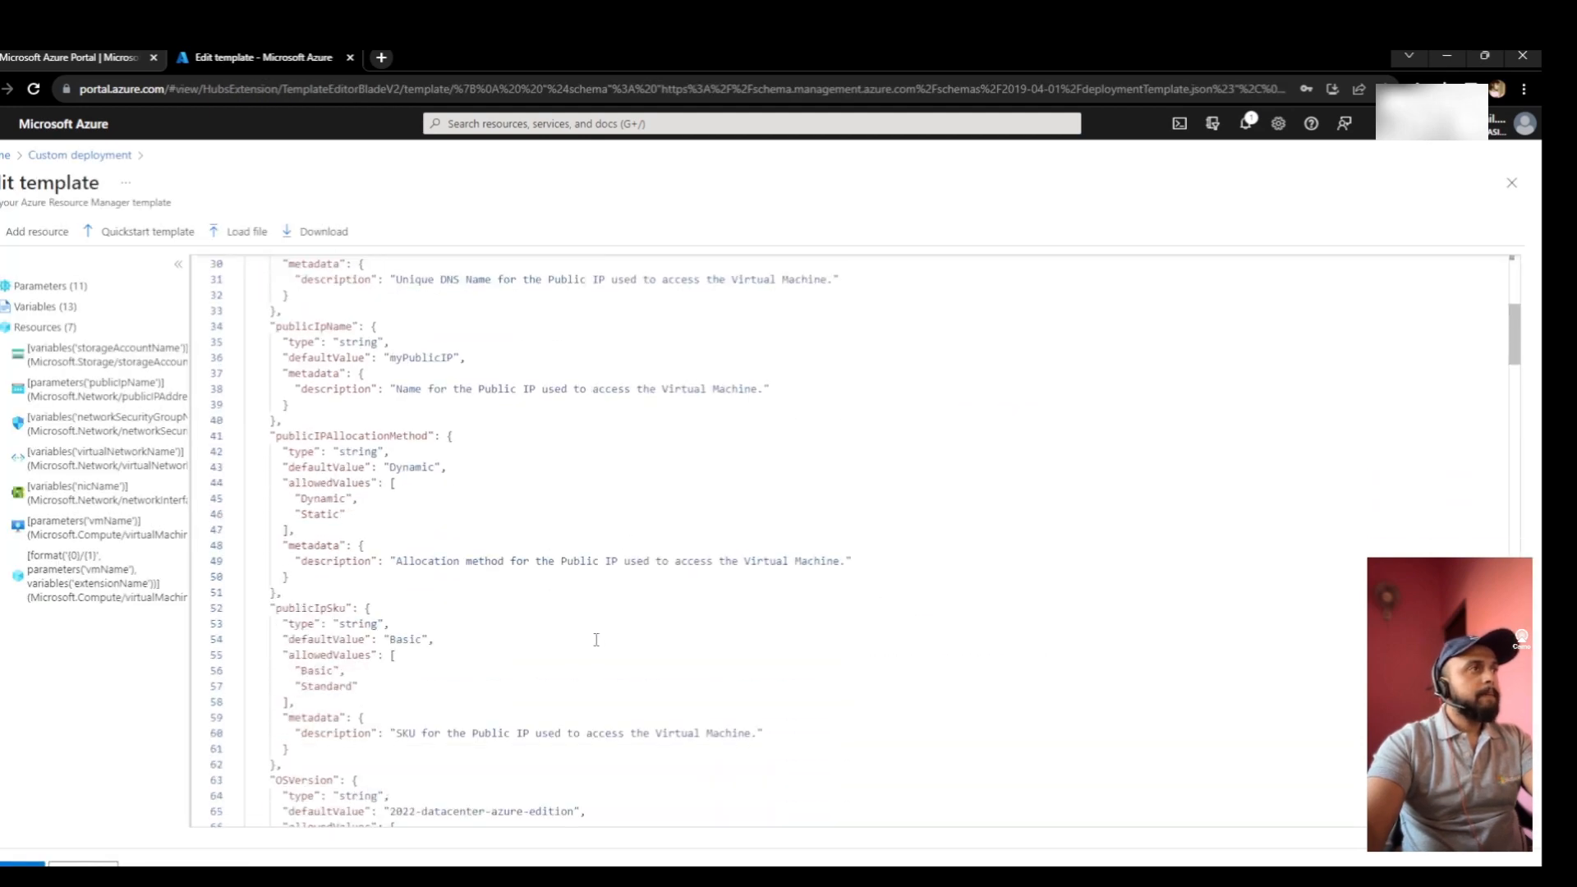
scroll(596, 639, "down", 14)
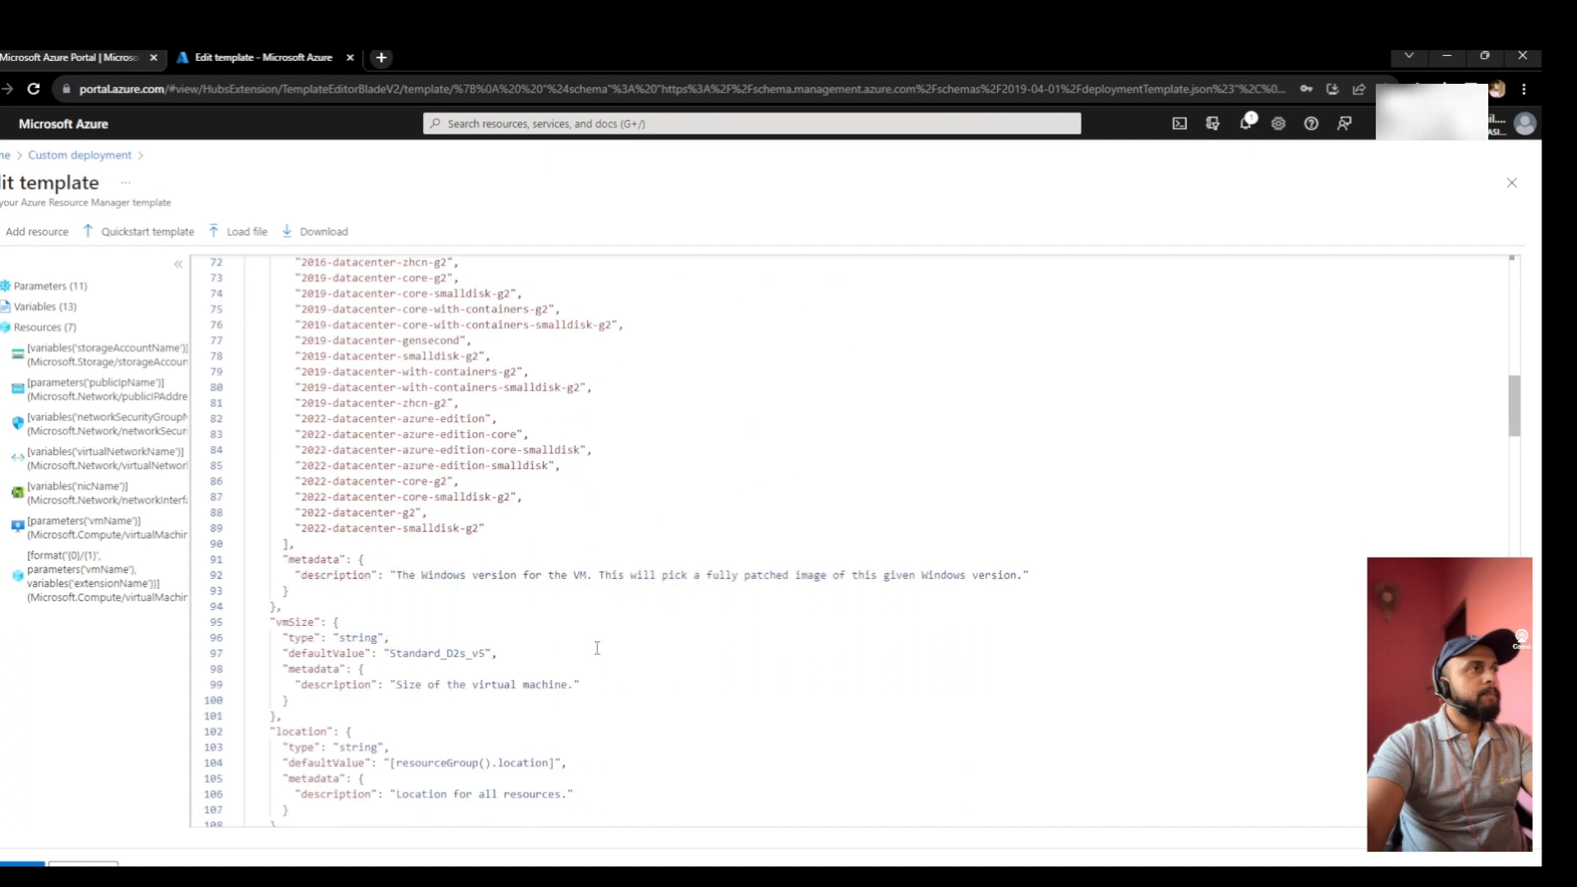
scroll(595, 653, "down", 2)
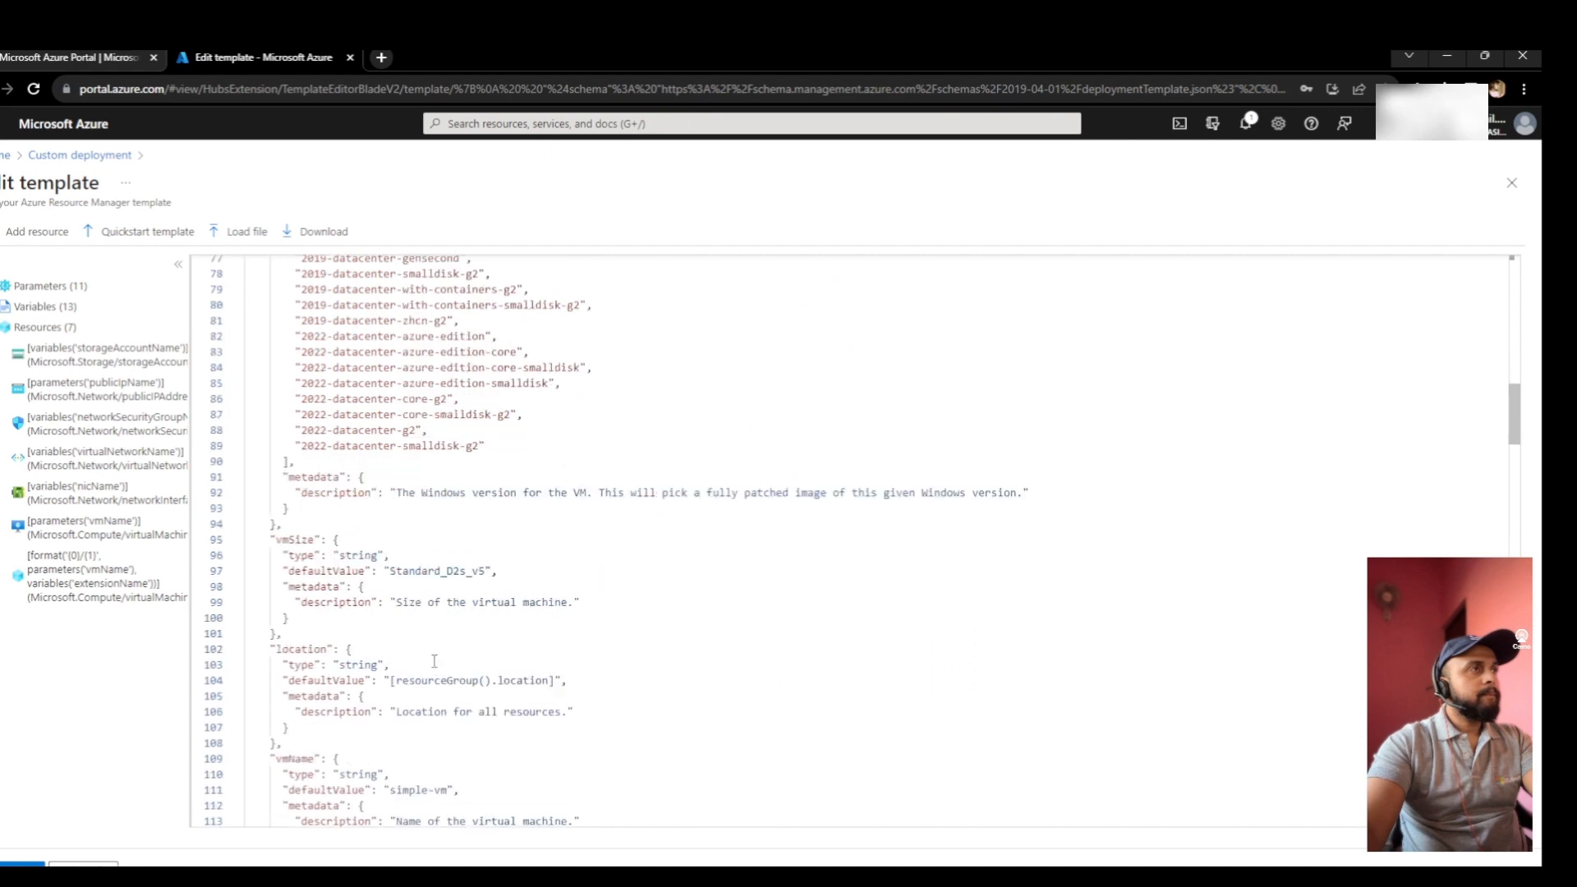
scroll(435, 662, "down", 2)
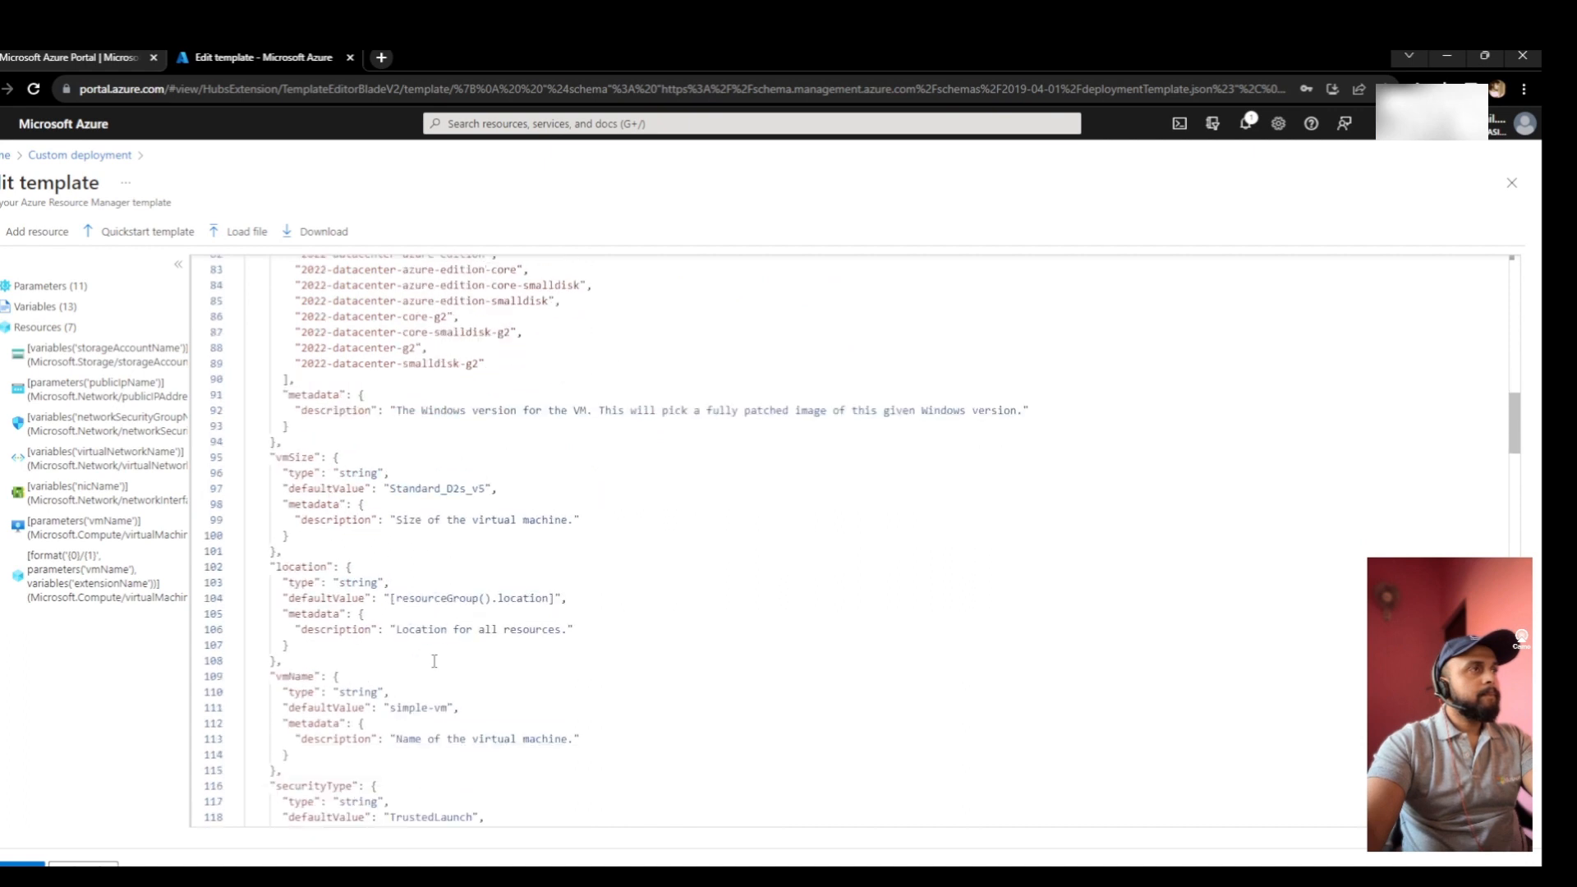
left_click(449, 709)
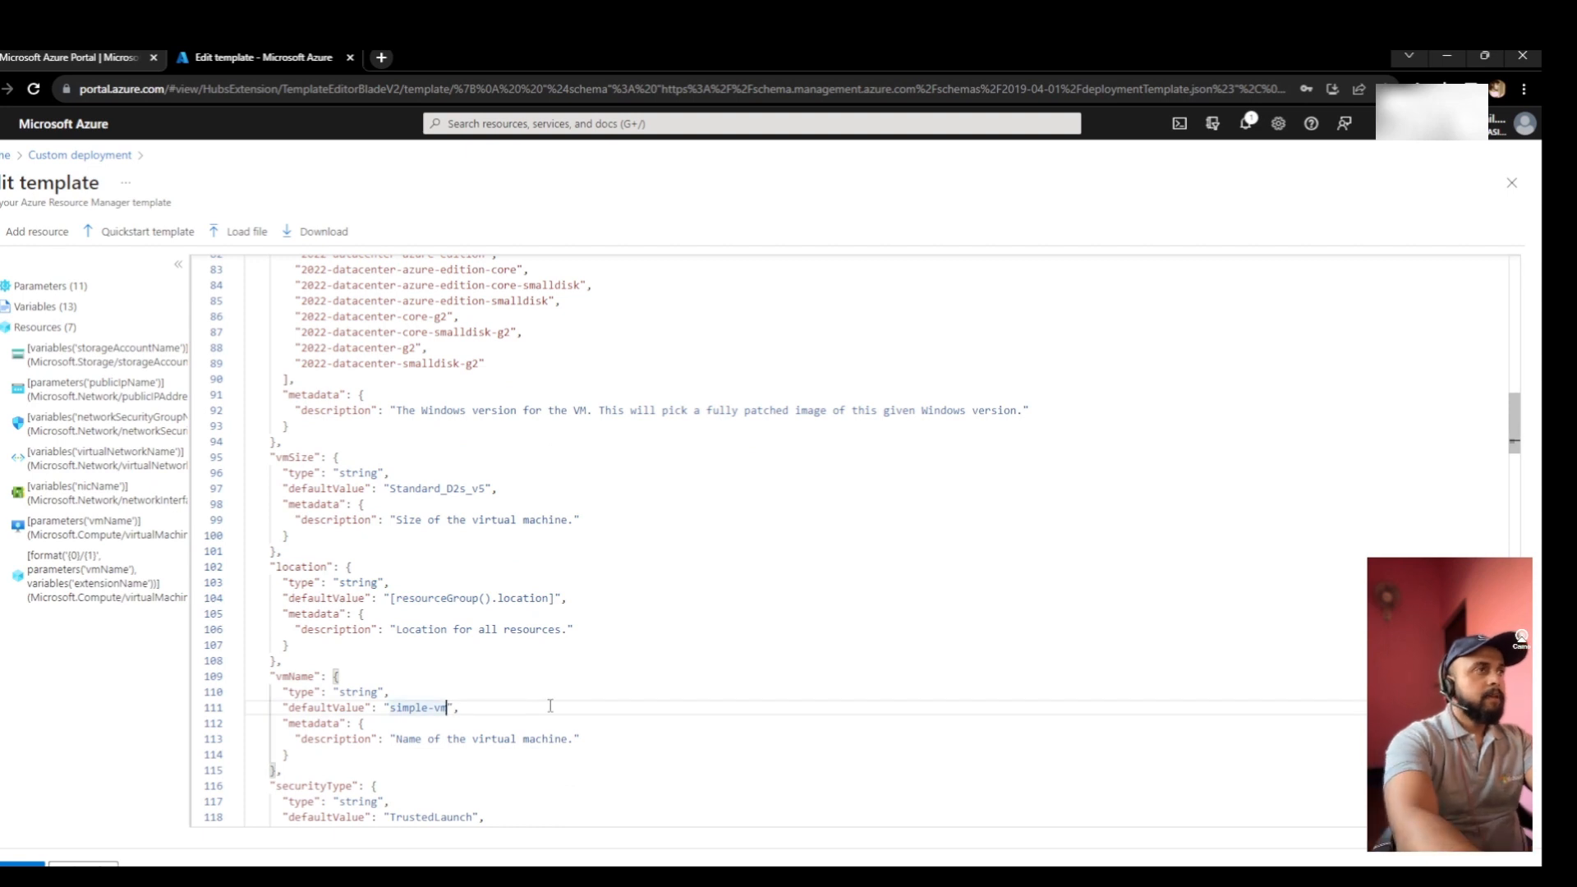
key("BackSpace")
key("BackSpace")
key("BackSpace")
key("BackSpace")
key("BackSpace")
key("BackSpace")
key("BackSpace")
key("BackSpace")
key("BackSpace")
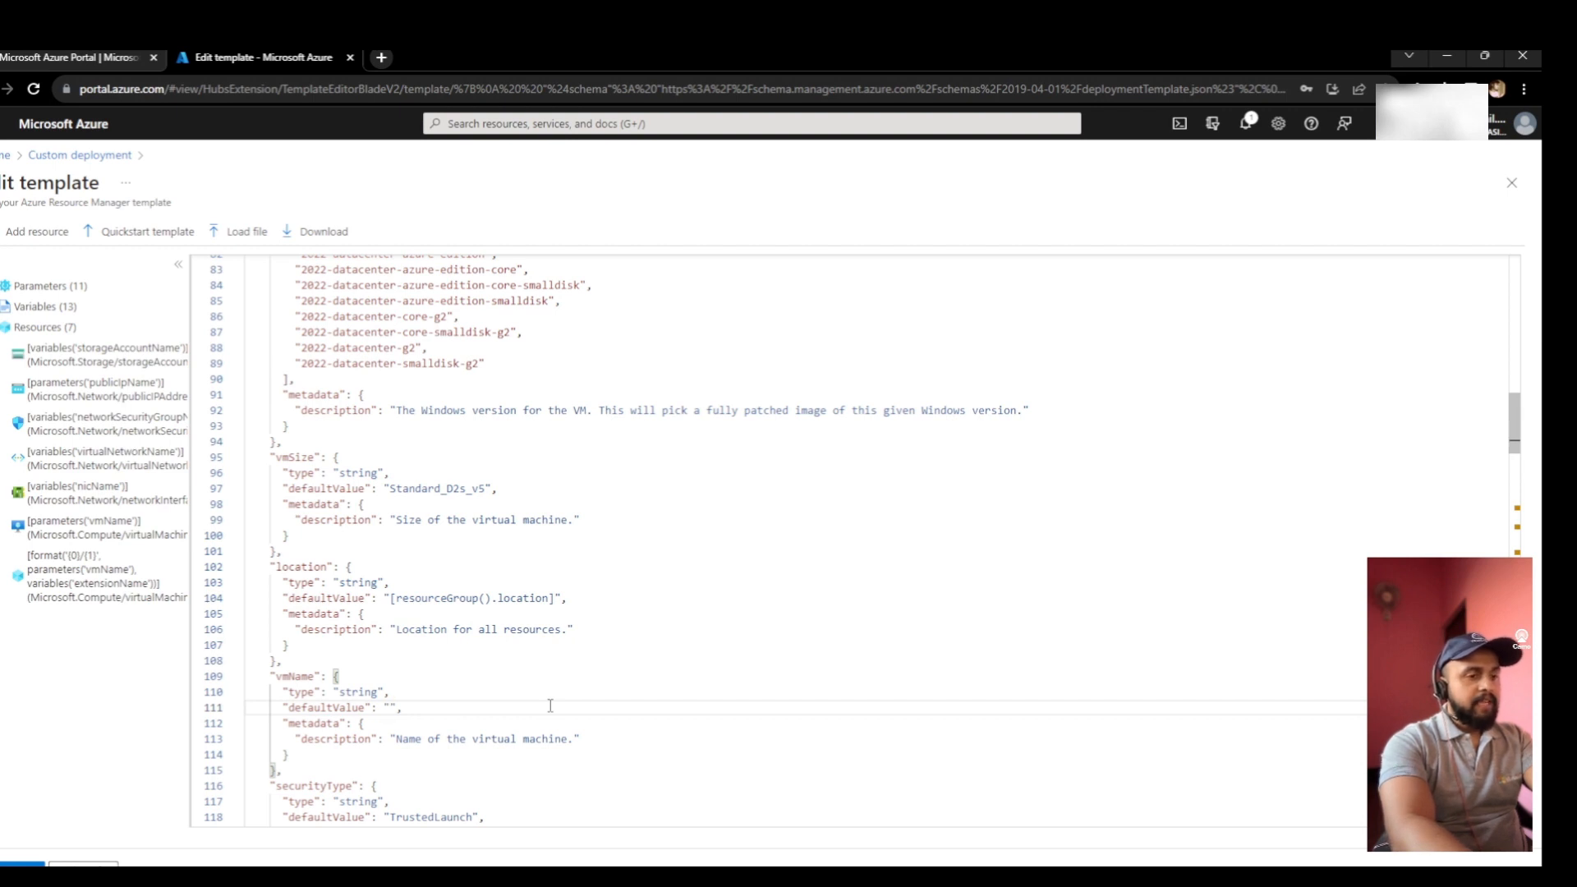
- Enter APPBIZUATEUS01 as the vmName default value on line 111
type("APP")
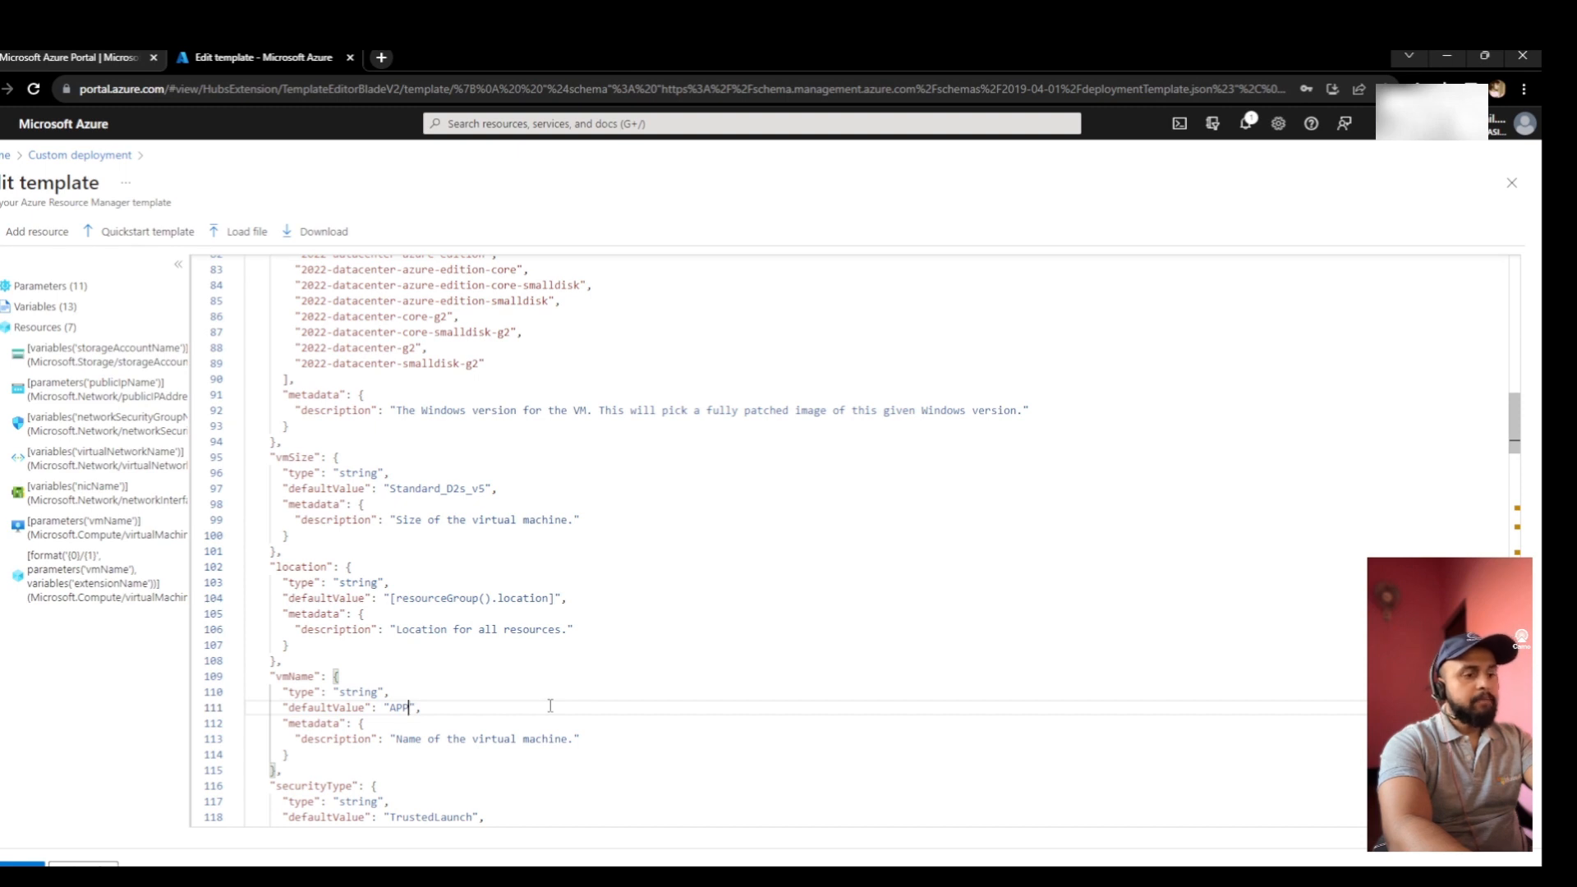
type("BIZ")
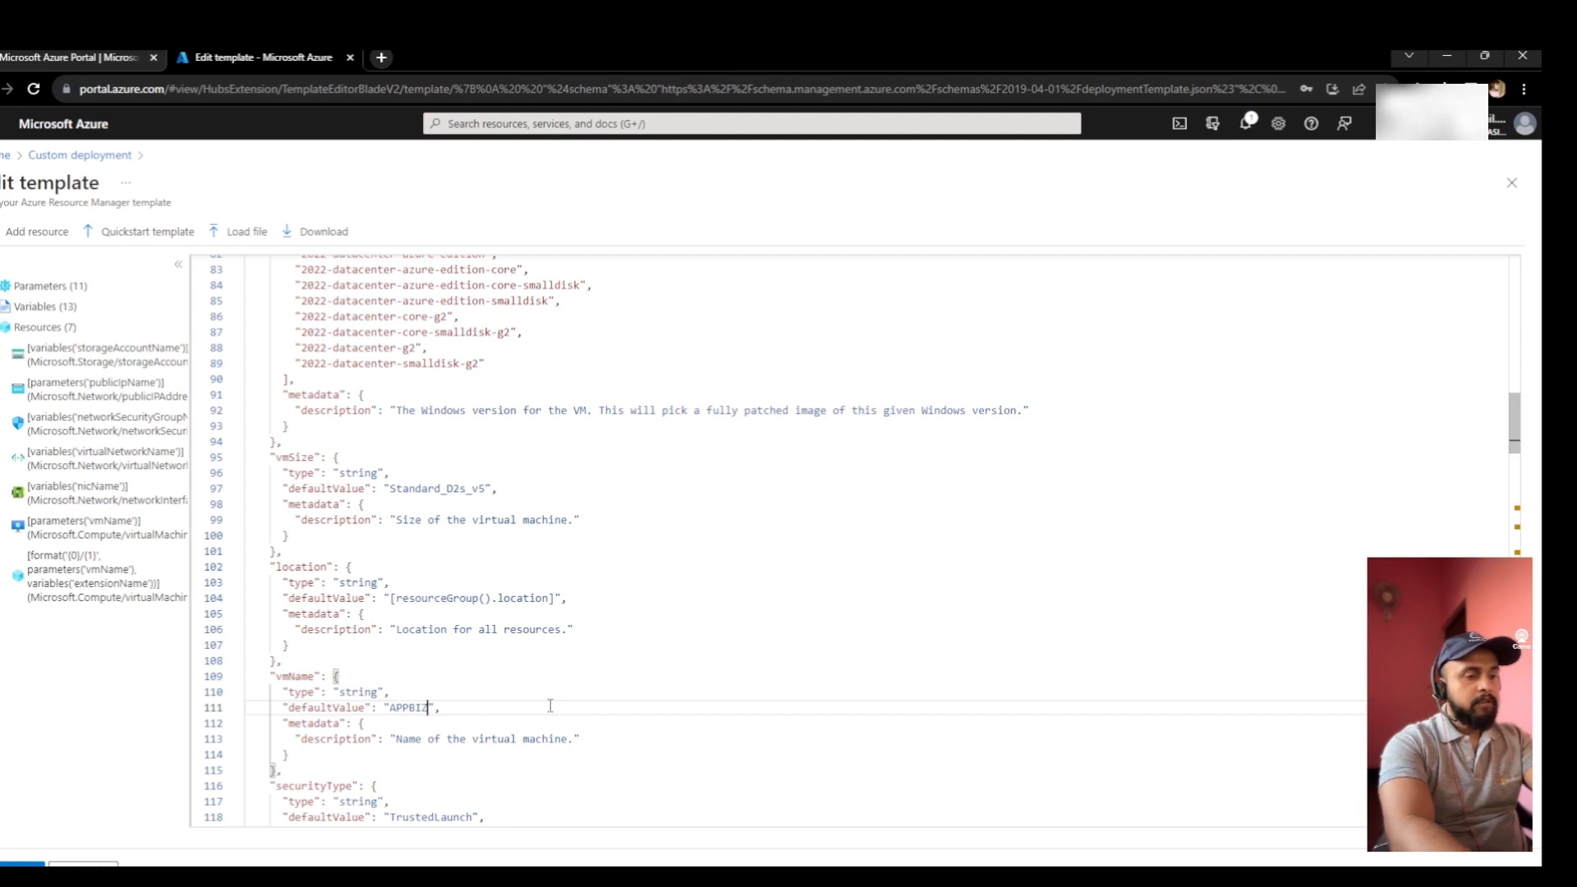
type("SERV")
key("BackSpace")
key("BackSpace")
key("BackSpace")
key("BackSpace")
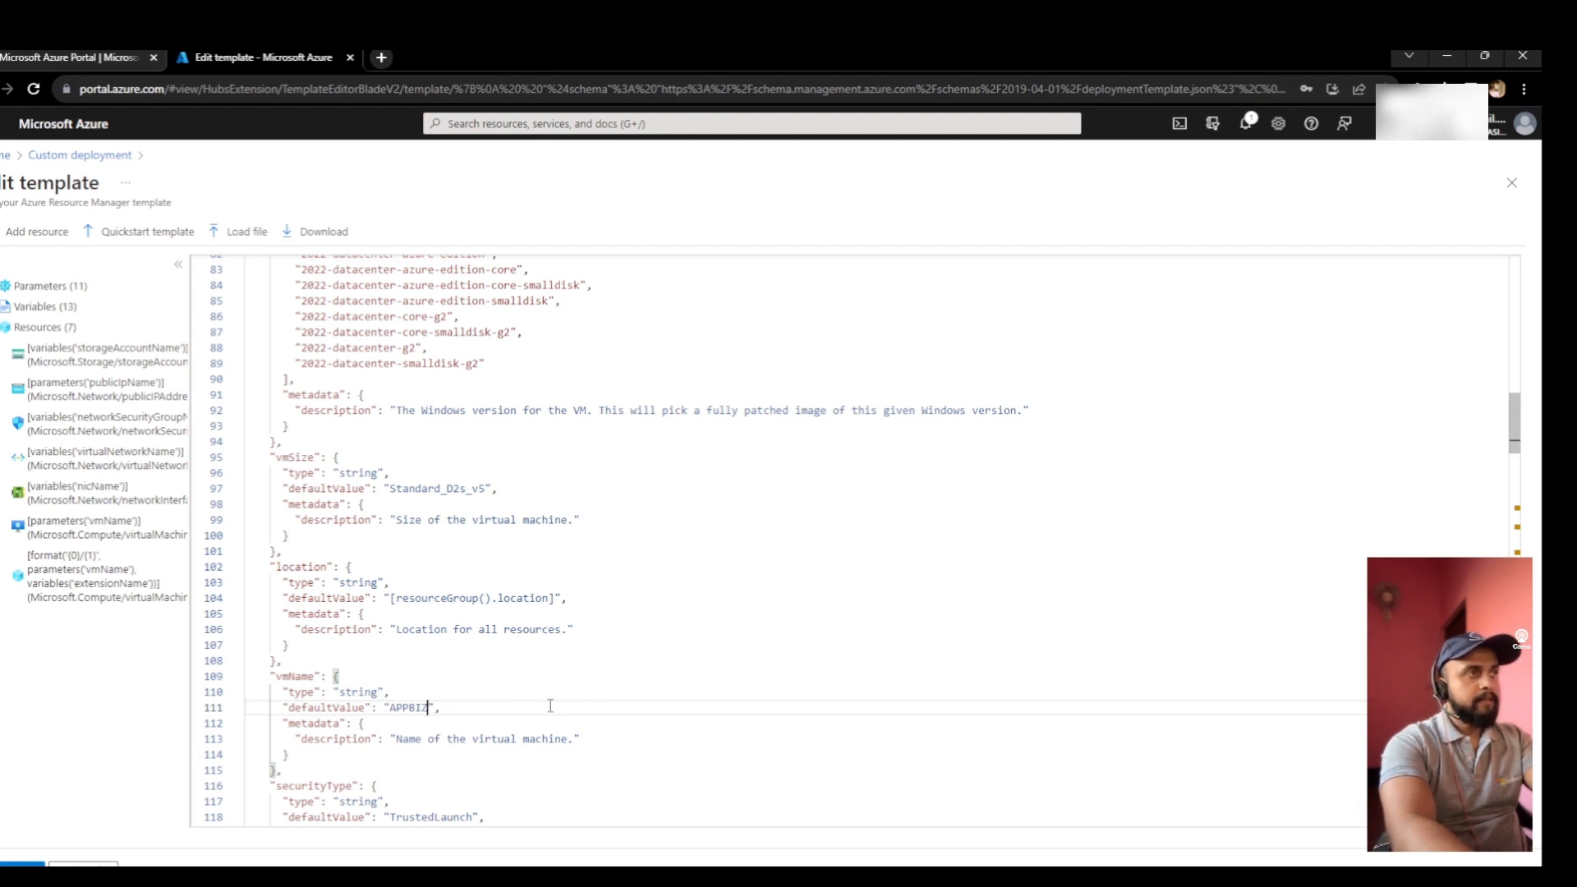
type("UAT")
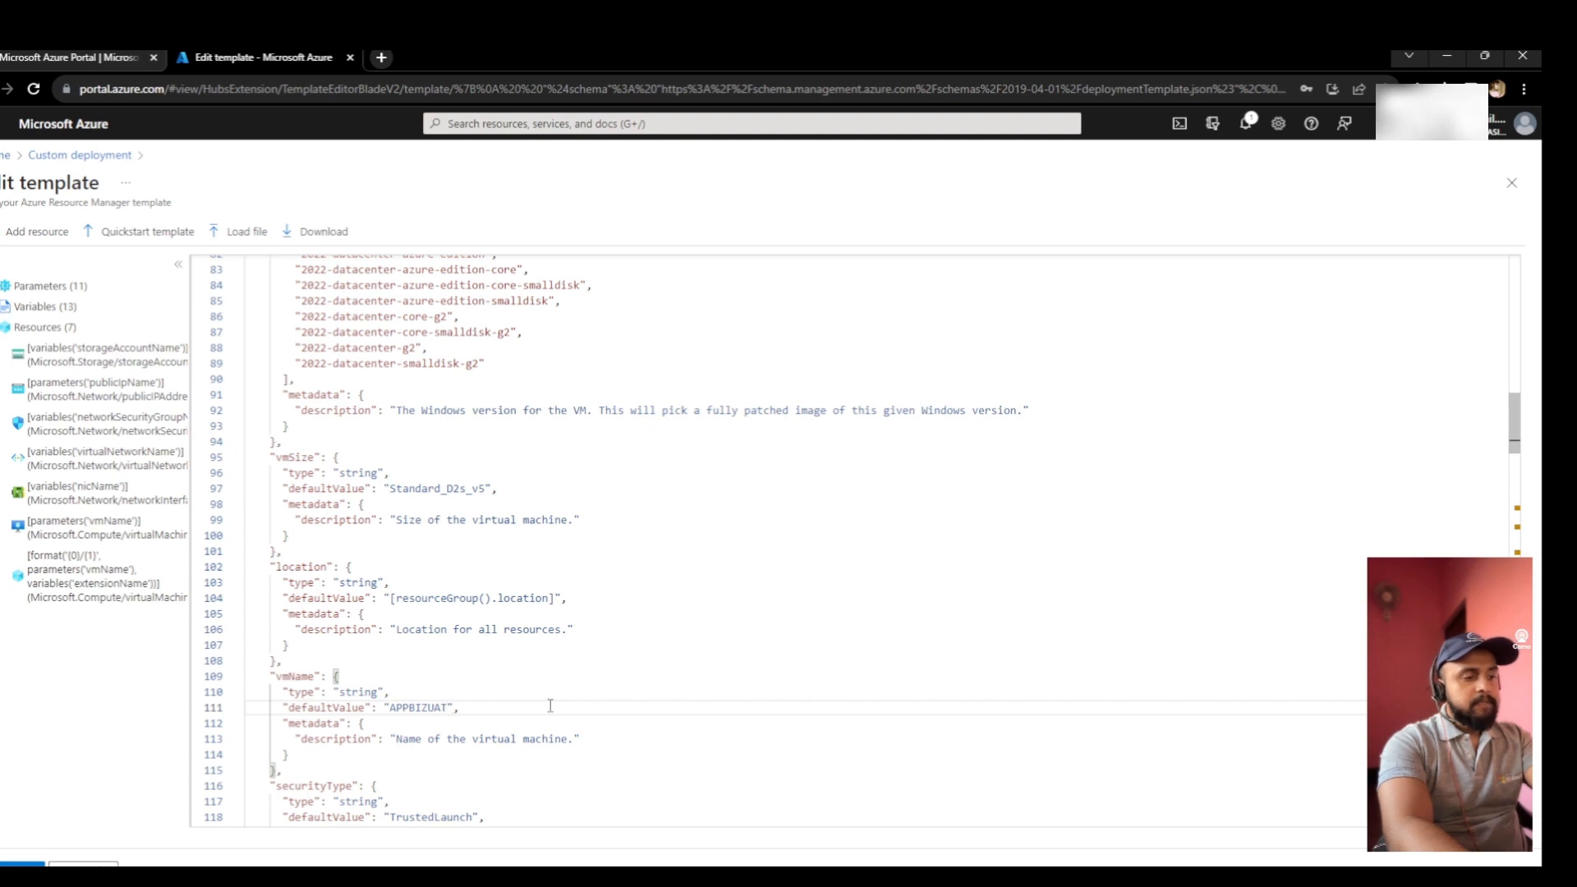
type("EUS")
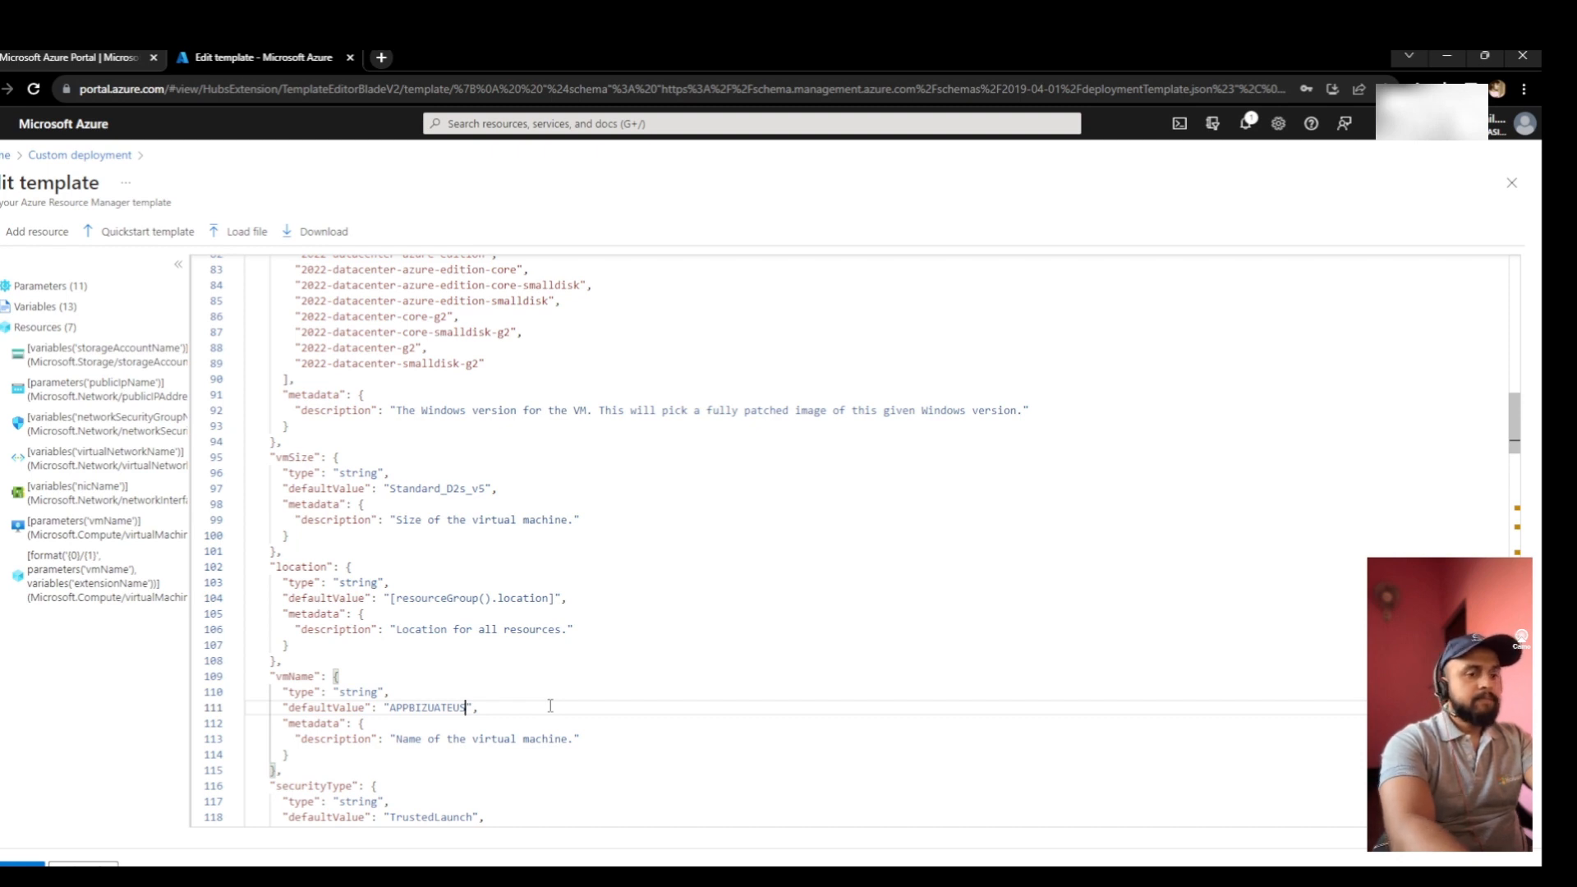
type("01")
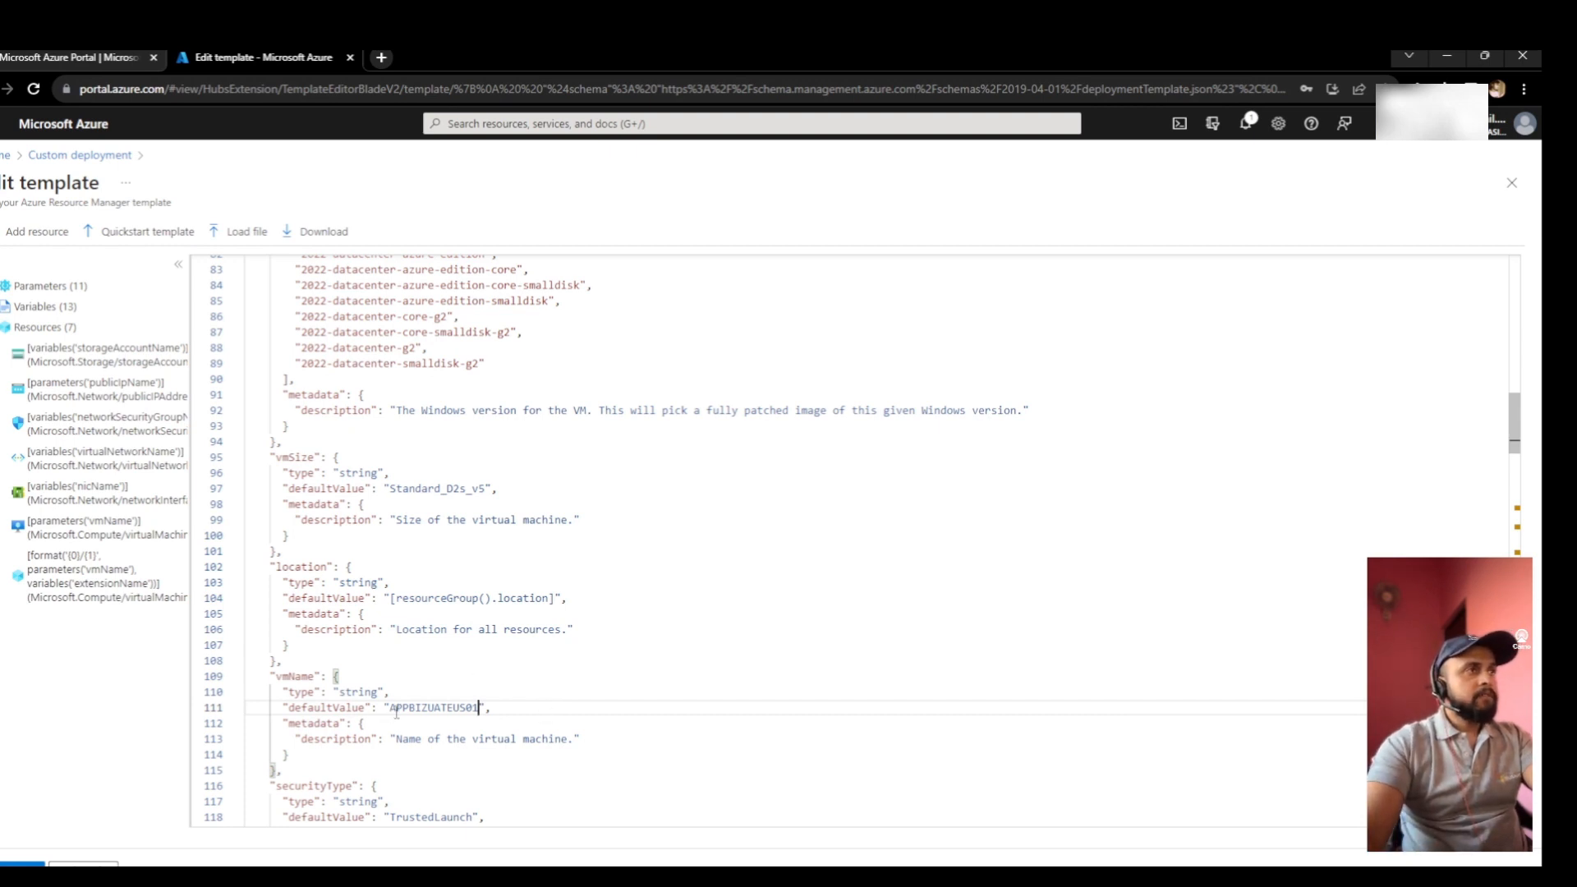
- Check the parts of the APPBIZUATEUS01 name and save the template
left_click_drag(391, 708, 408, 708)
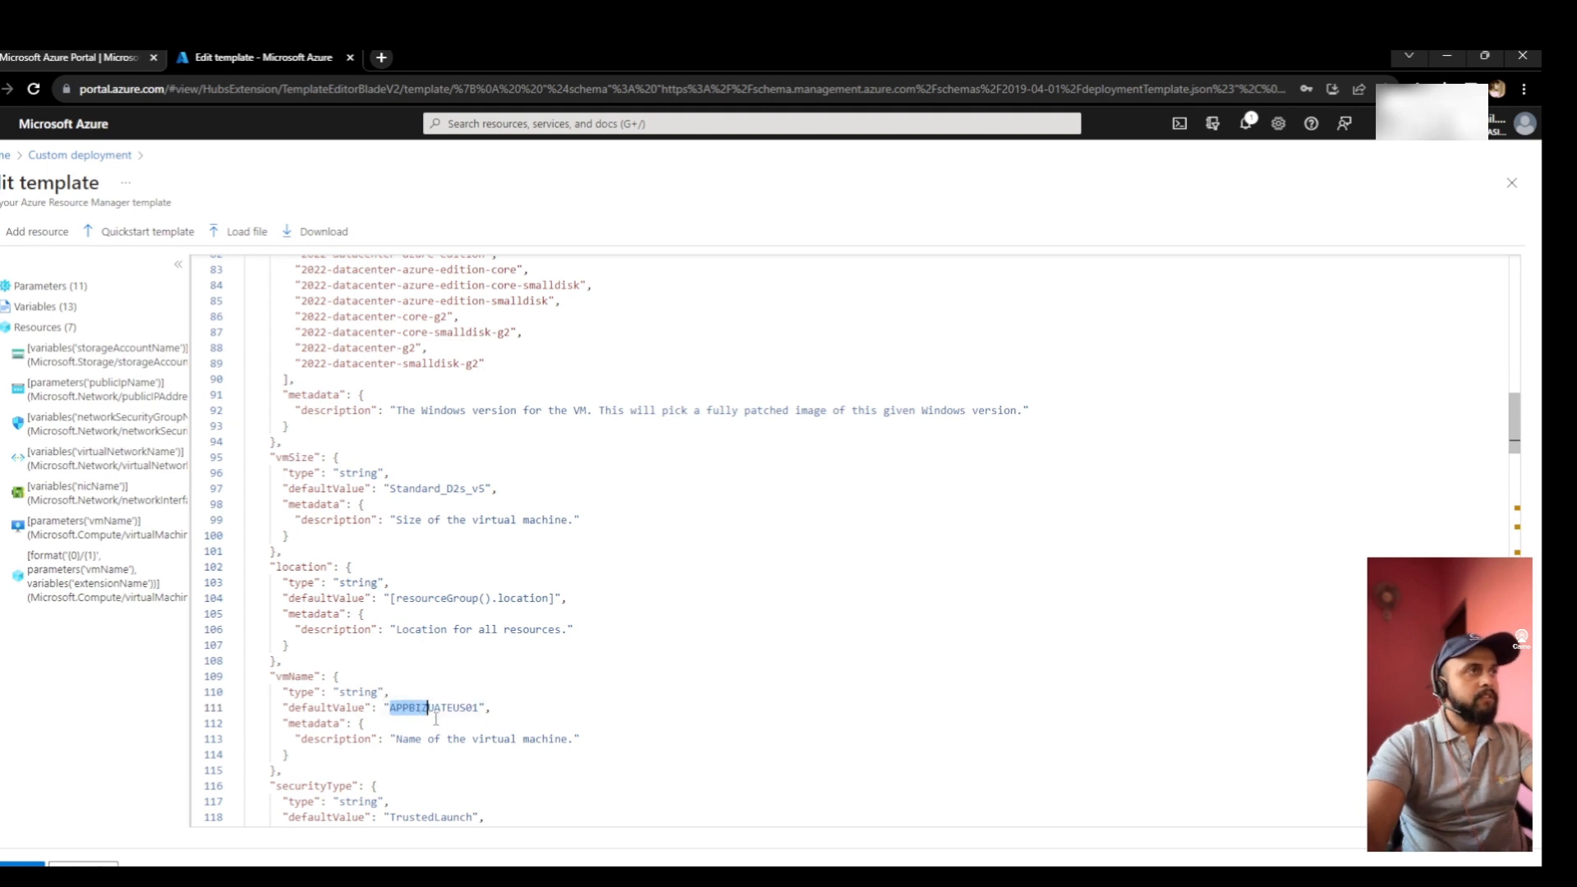
left_click_drag(428, 708, 462, 708)
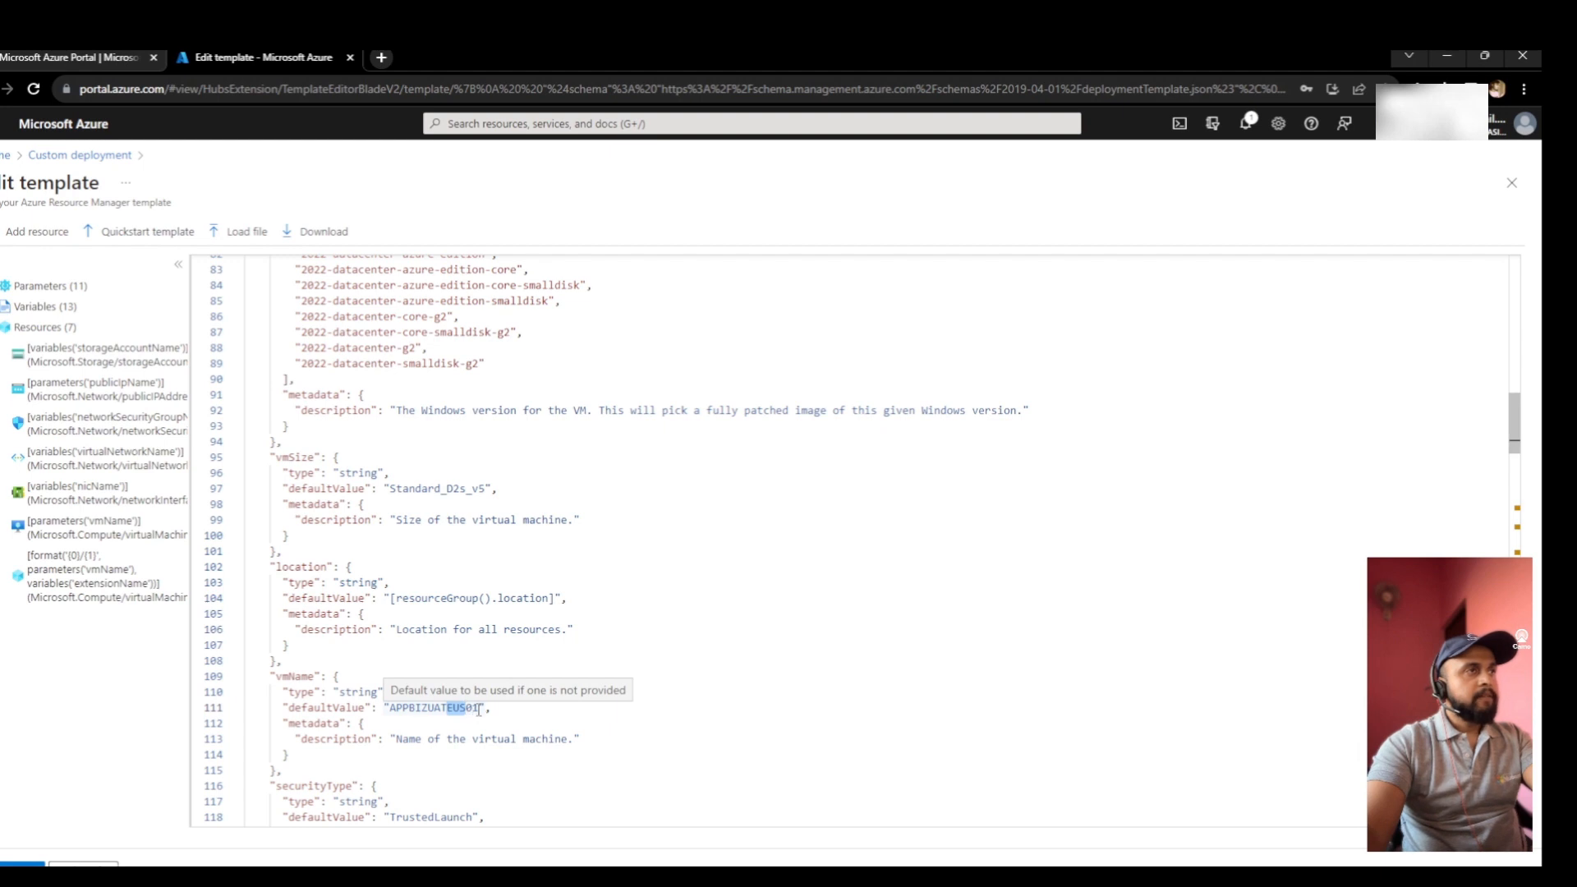
double_click(478, 707)
left_click_drag(479, 708, 465, 708)
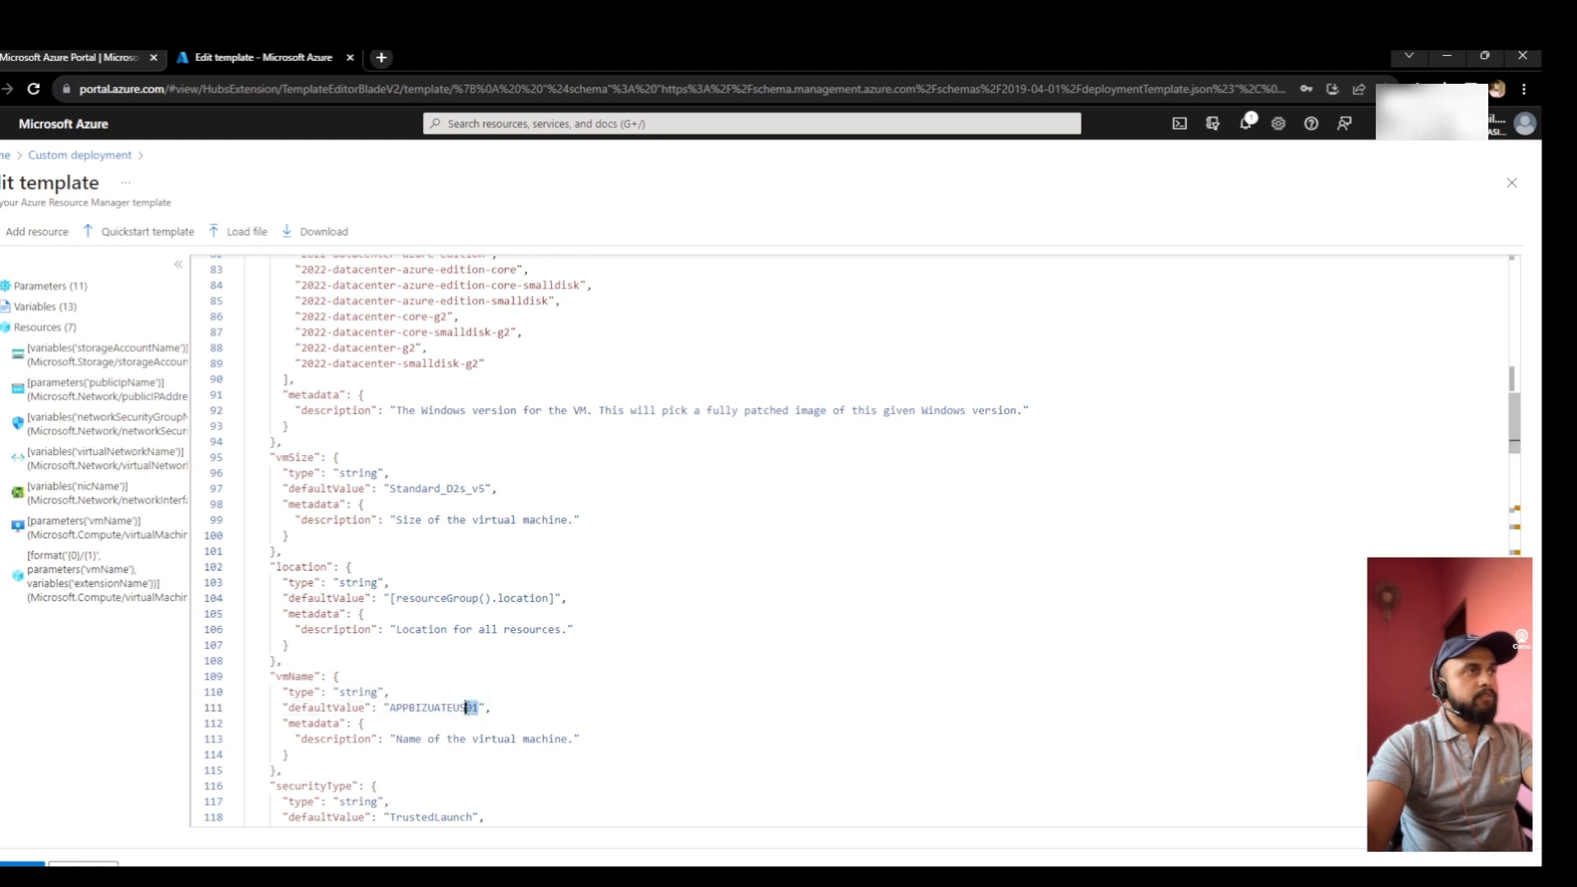
double_click(446, 708)
scroll(328, 739, "down", 1)
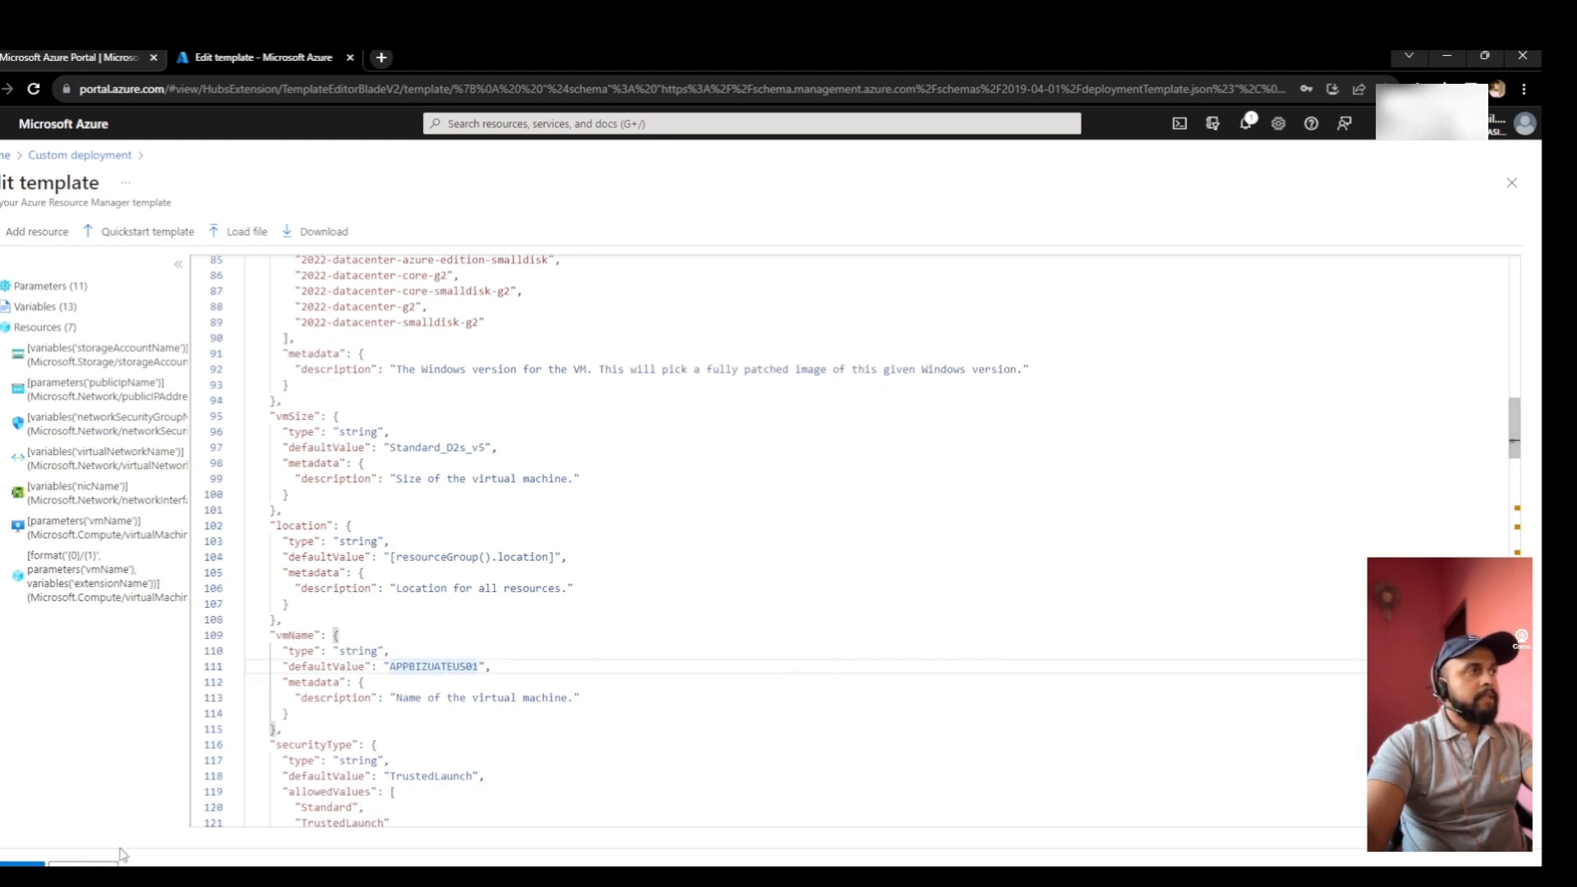
left_click(24, 862)
- Review the prefilled Custom deployment Basics values, then reopen the template editor
scroll(536, 644, "down", 1)
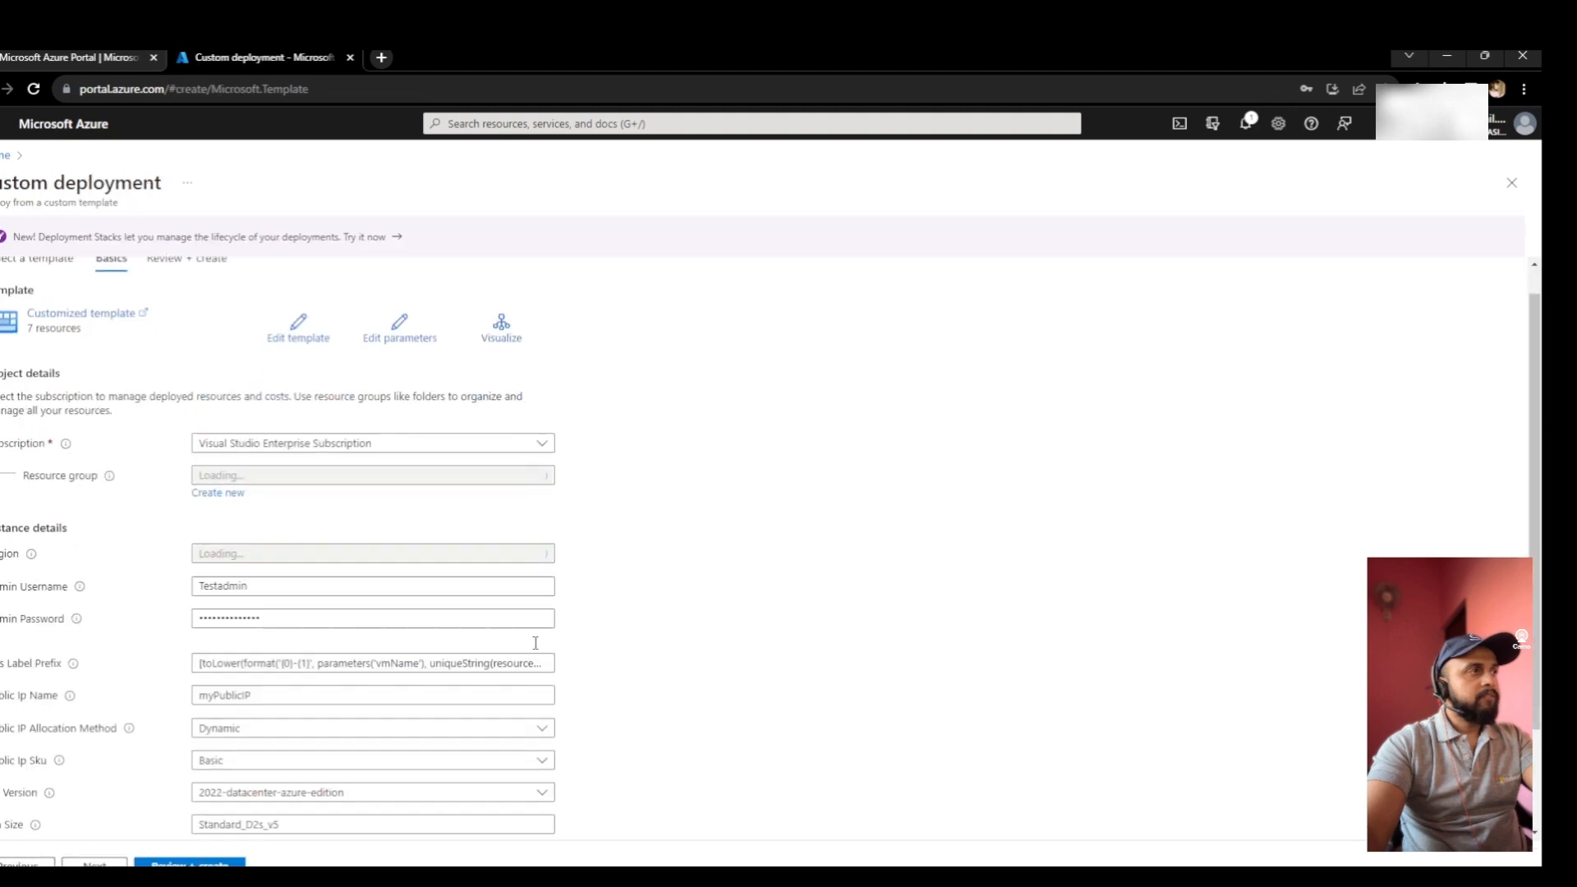
scroll(535, 643, "down", 2)
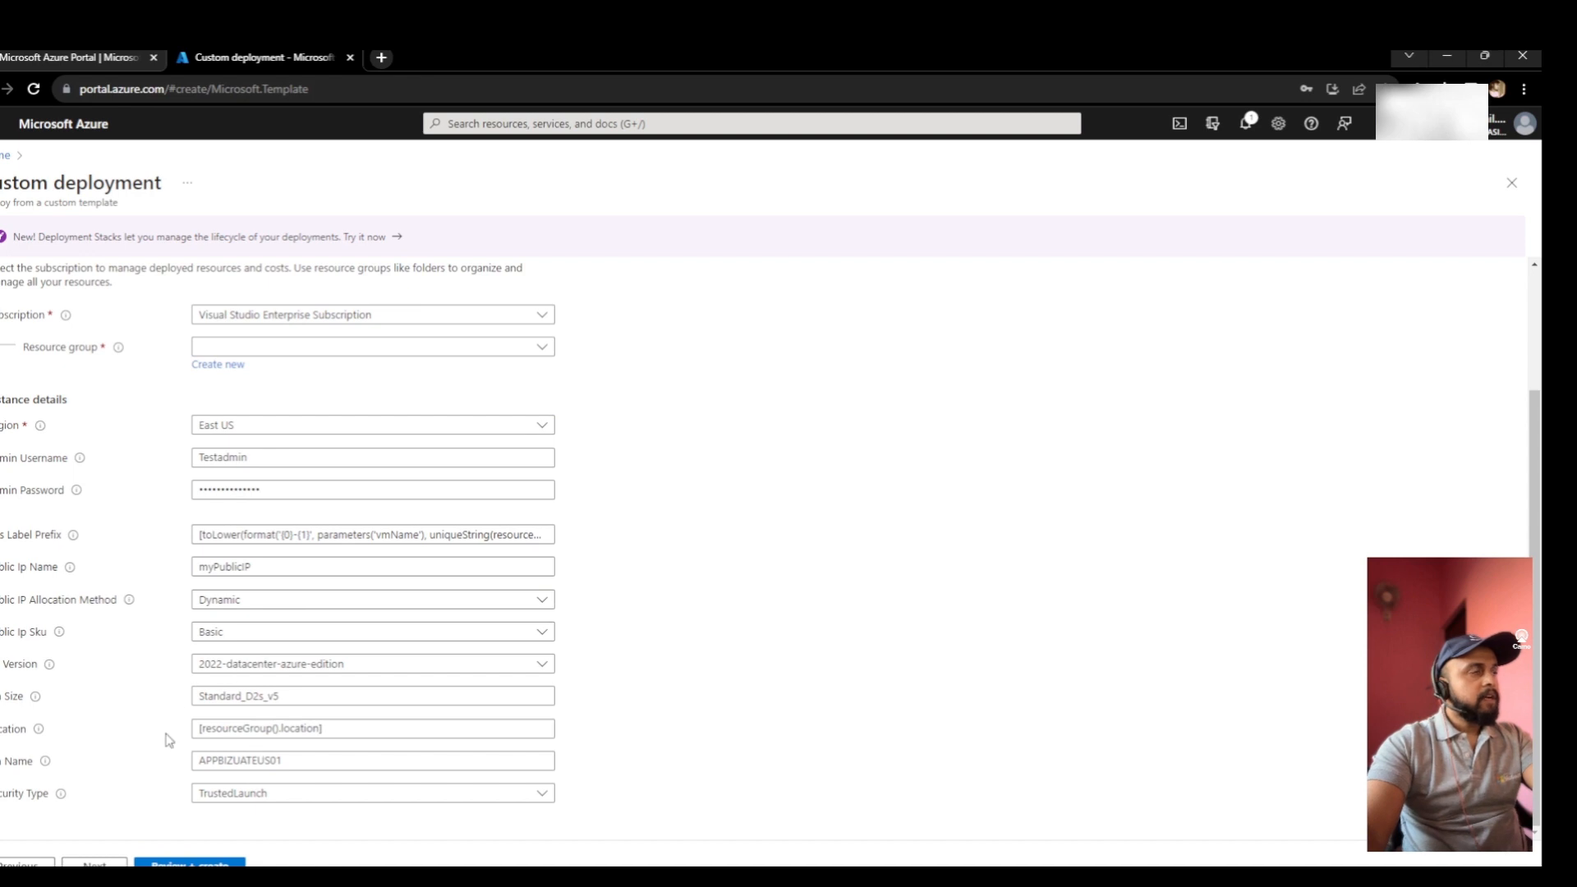
scroll(122, 656, "up", 1)
scroll(123, 657, "down", 2)
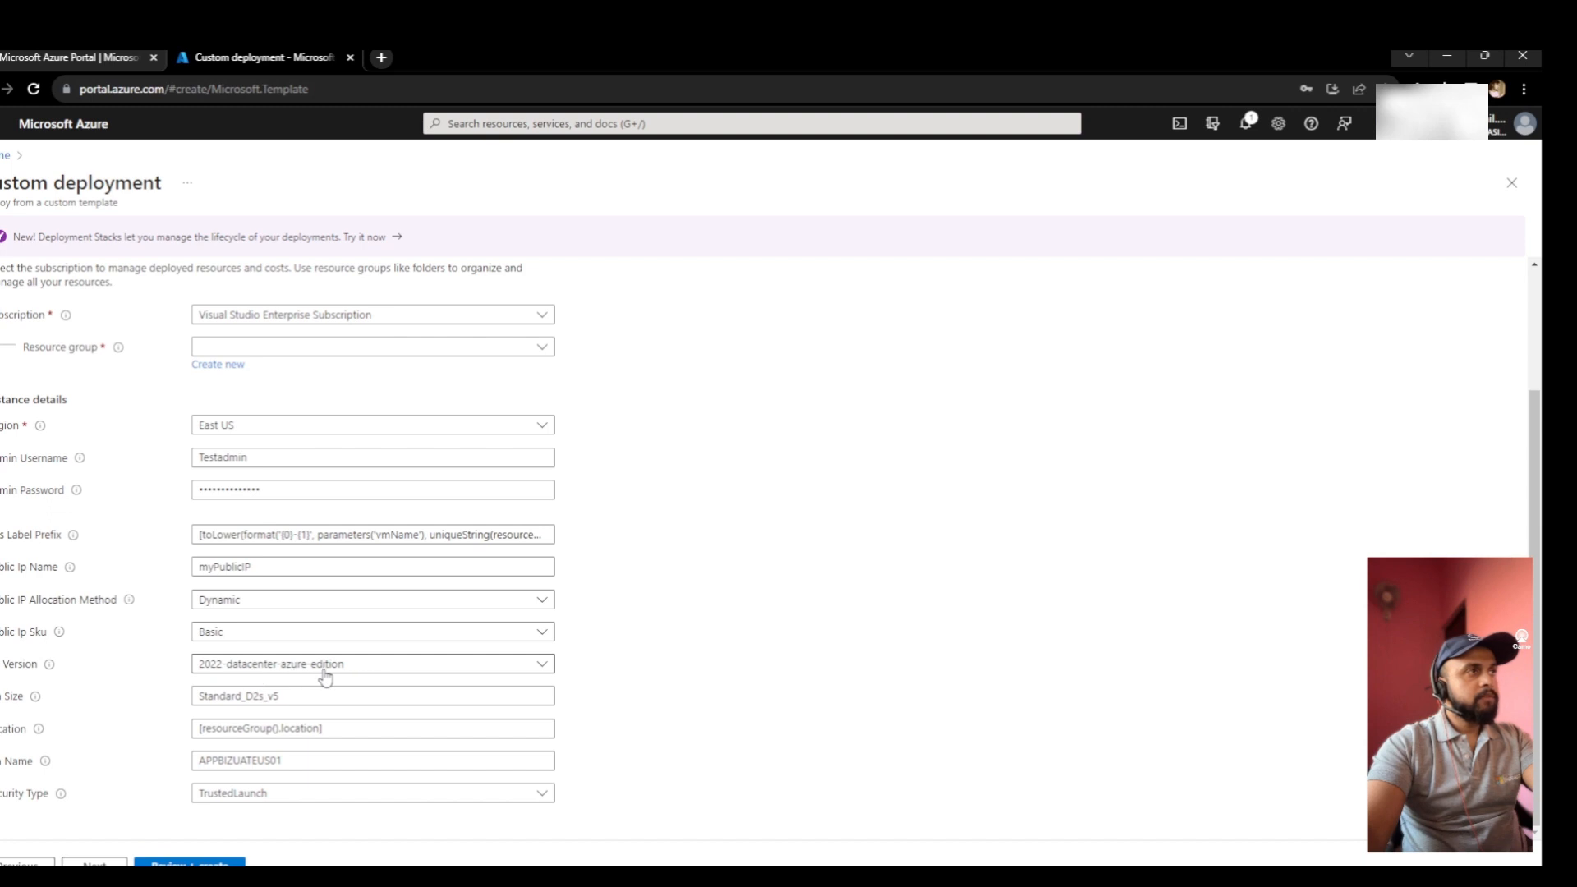
scroll(328, 575, "up", 3)
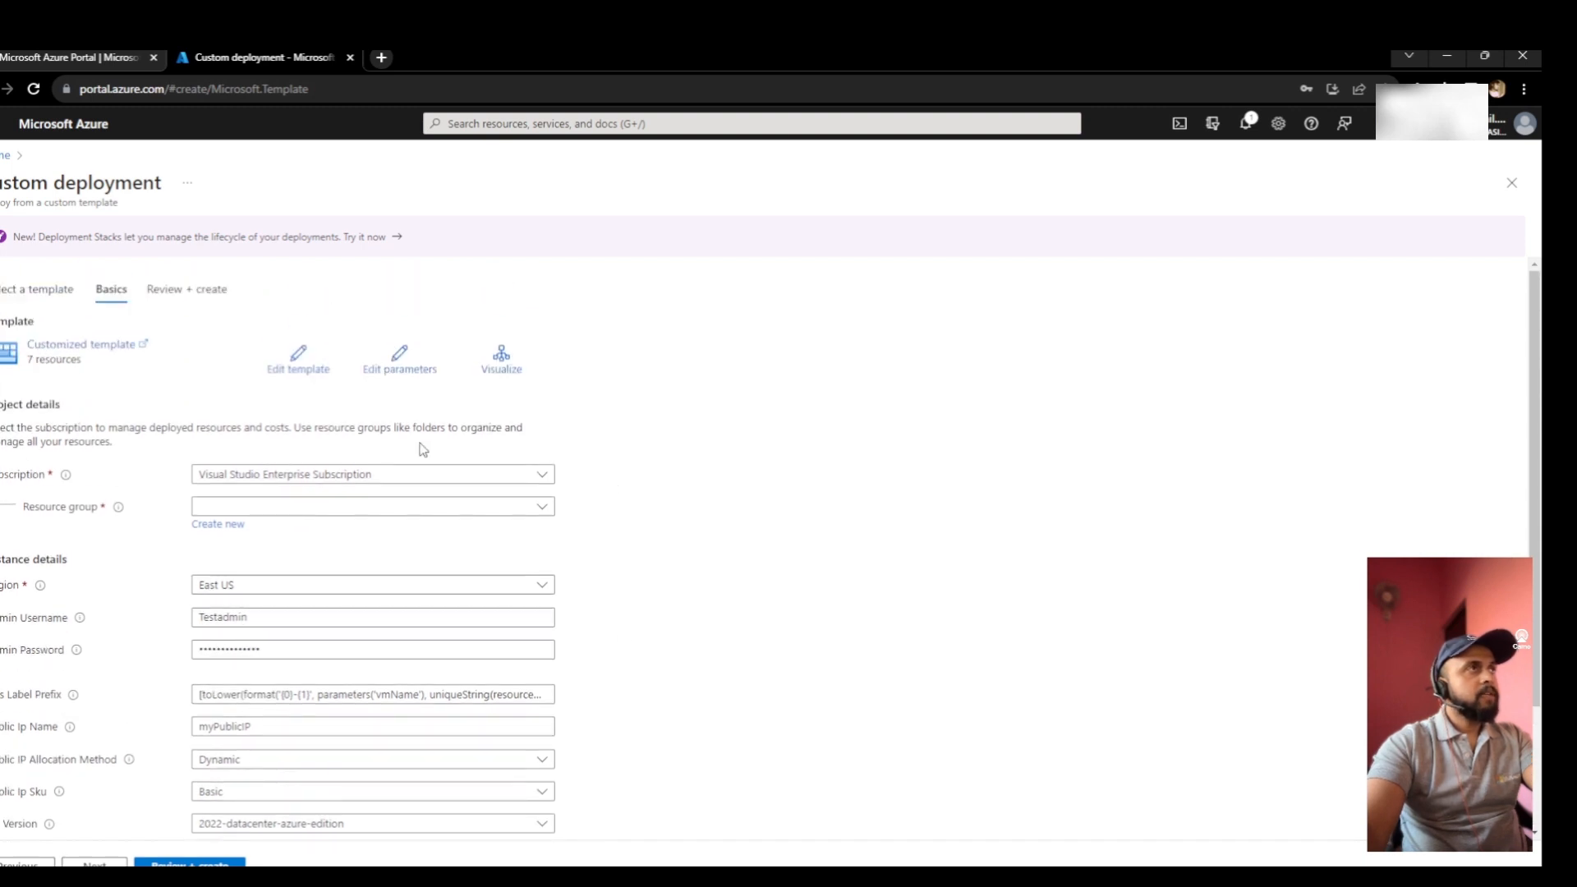
left_click(303, 362)
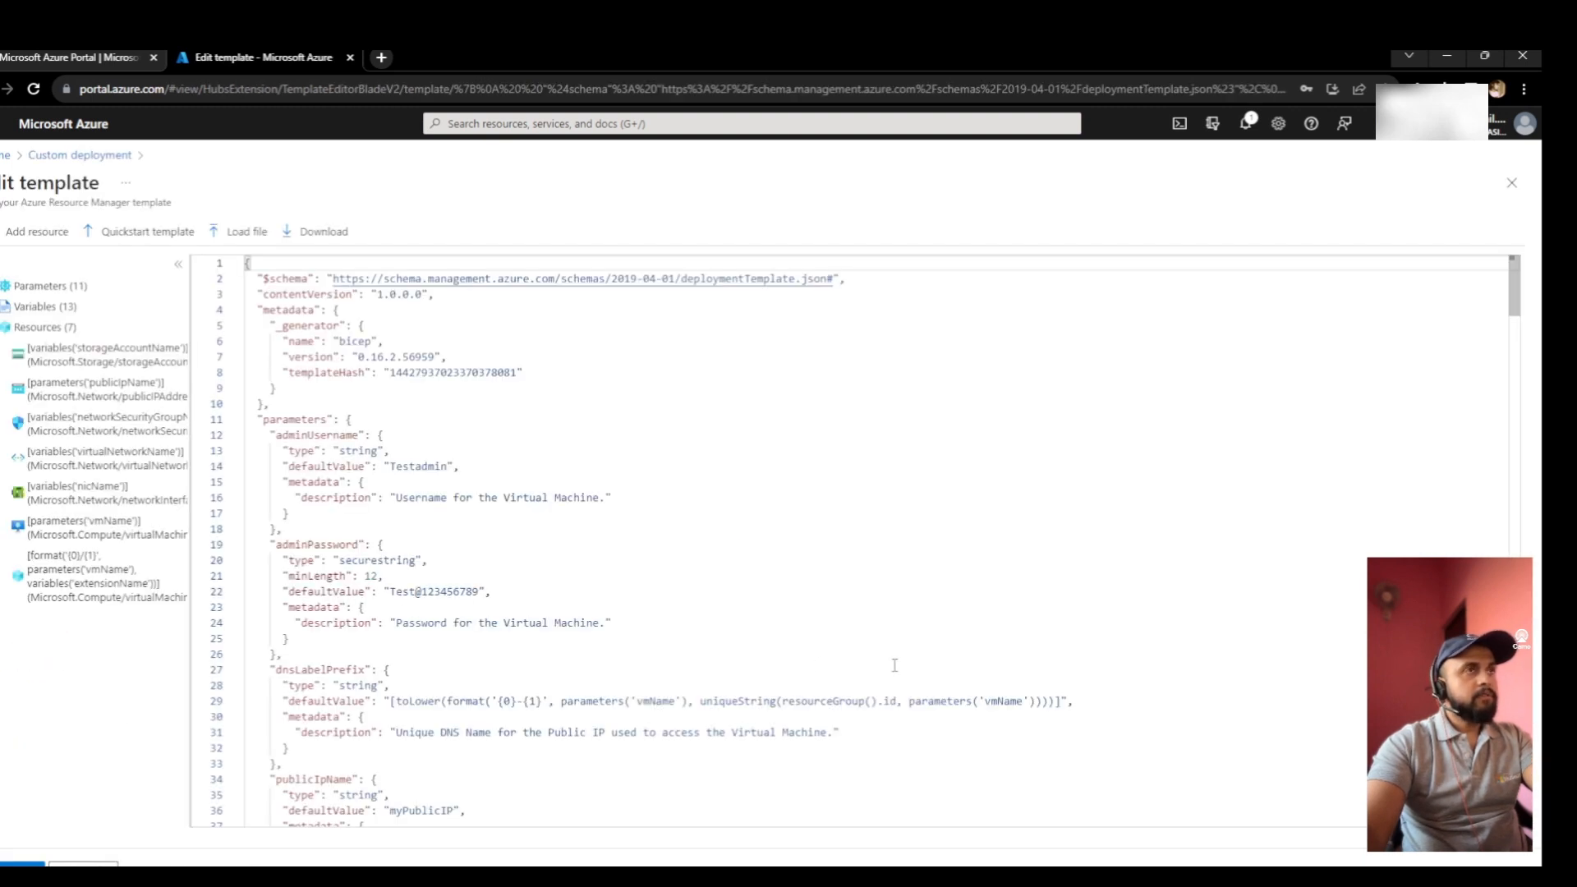
- Delete the OSVersion default 2022-datacenter-azure-edition on line 65 and save the template
scroll(506, 657, "down", 7)
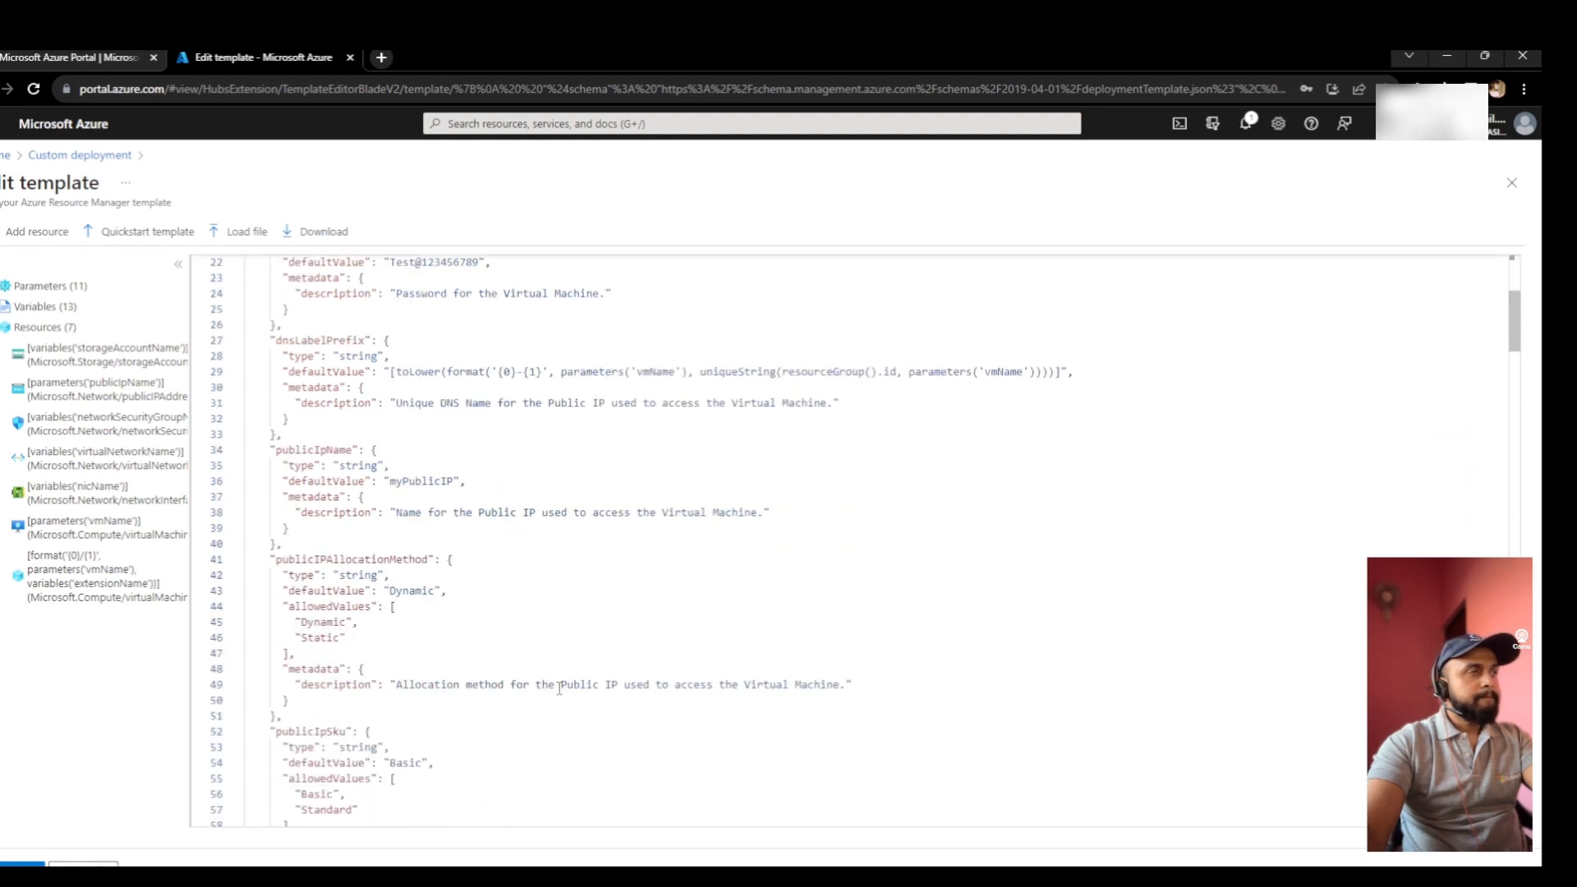
scroll(564, 691, "down", 3)
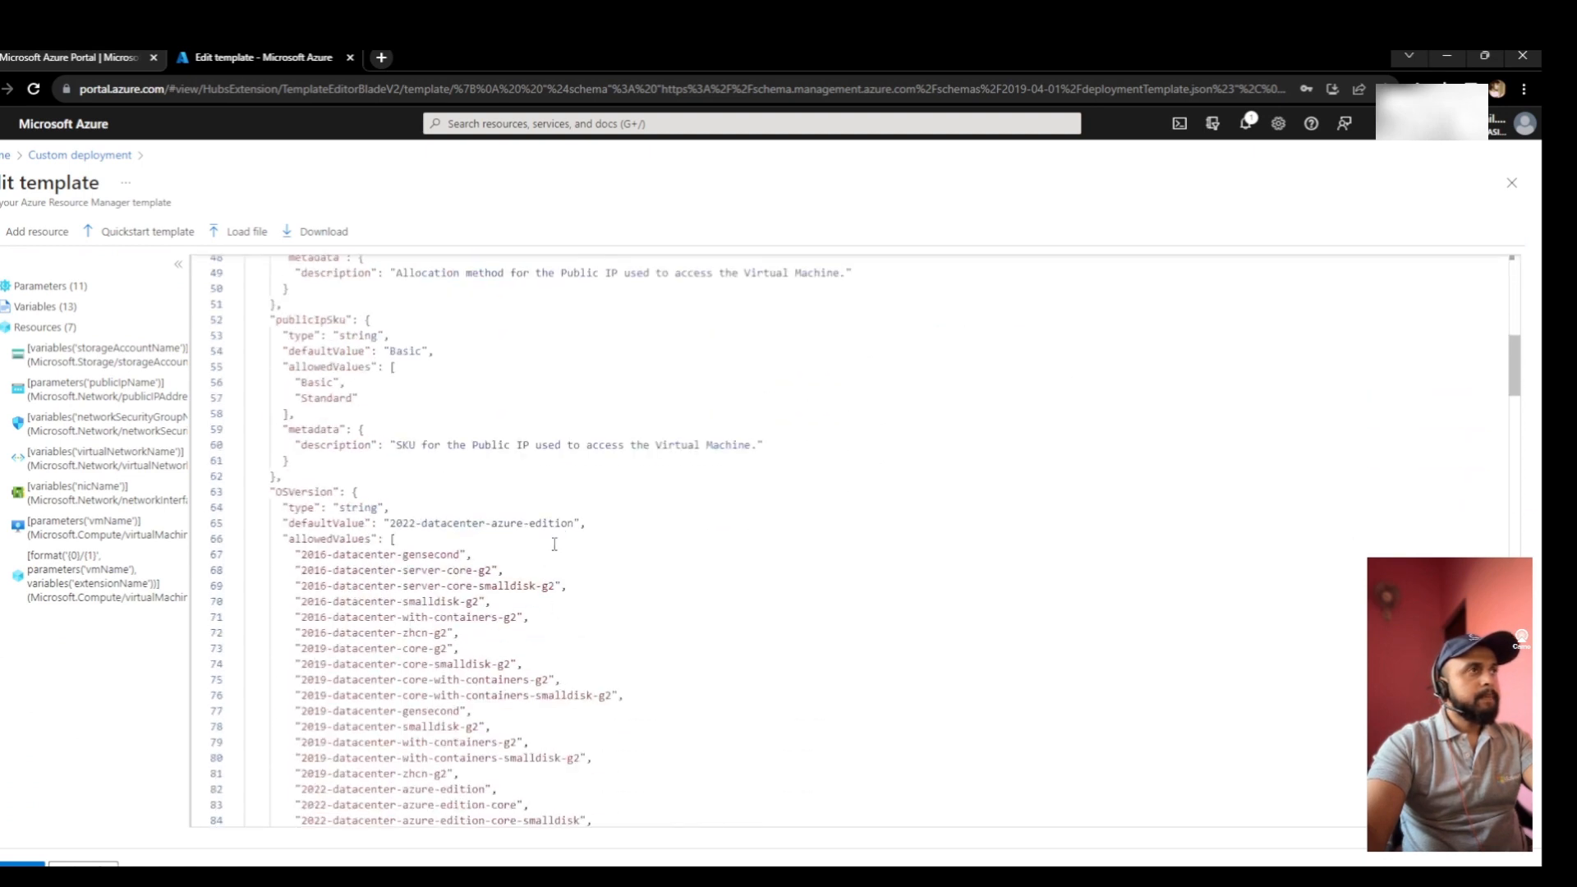
left_click(573, 522)
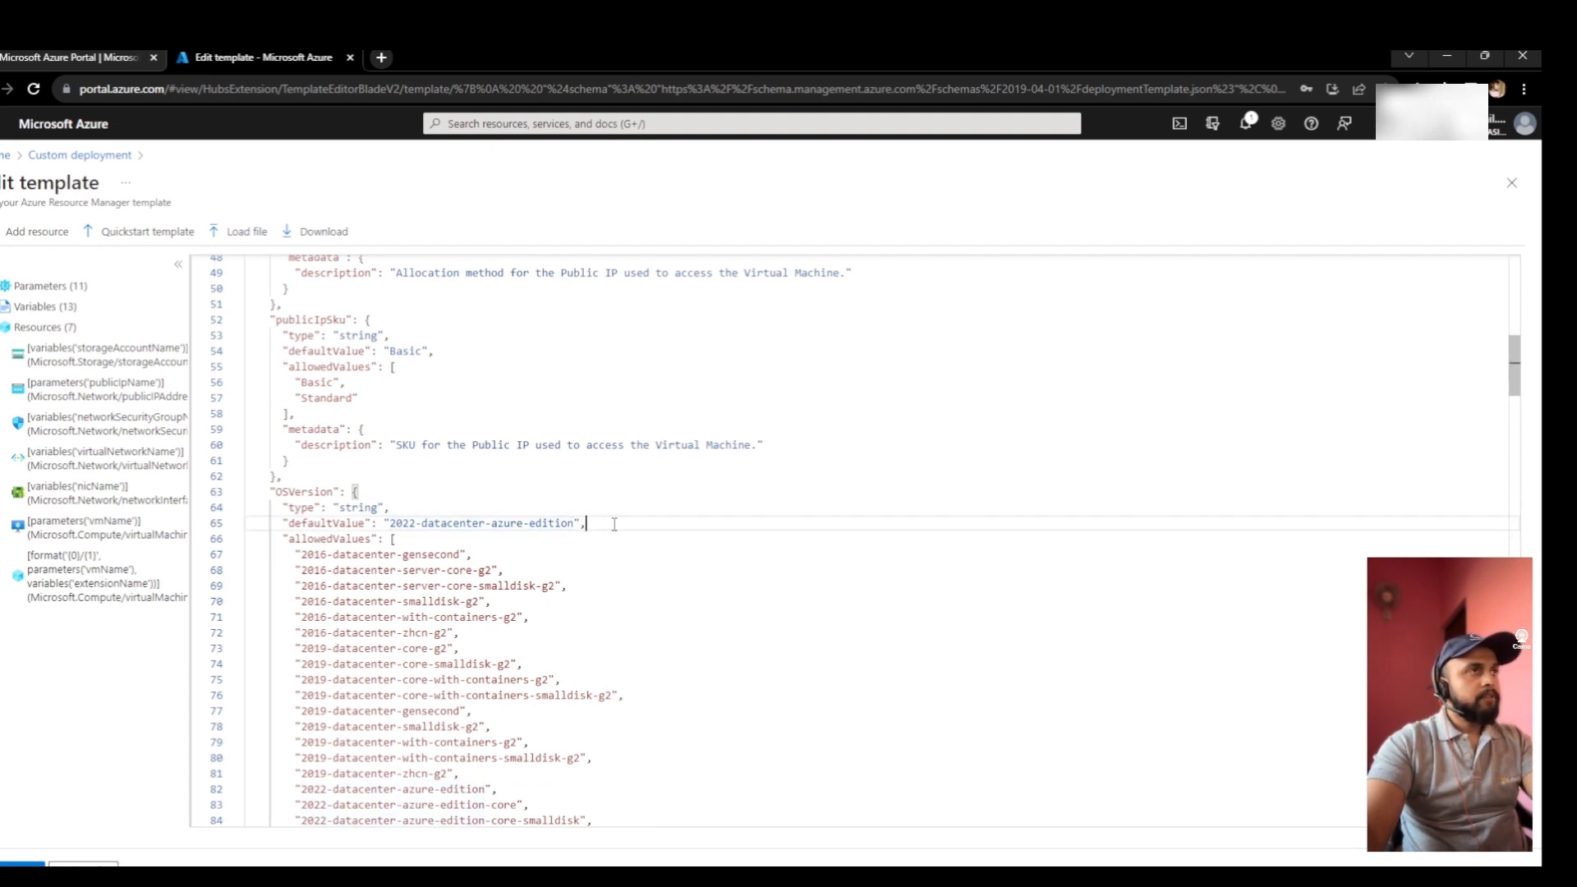
left_click_drag(597, 524, 289, 520)
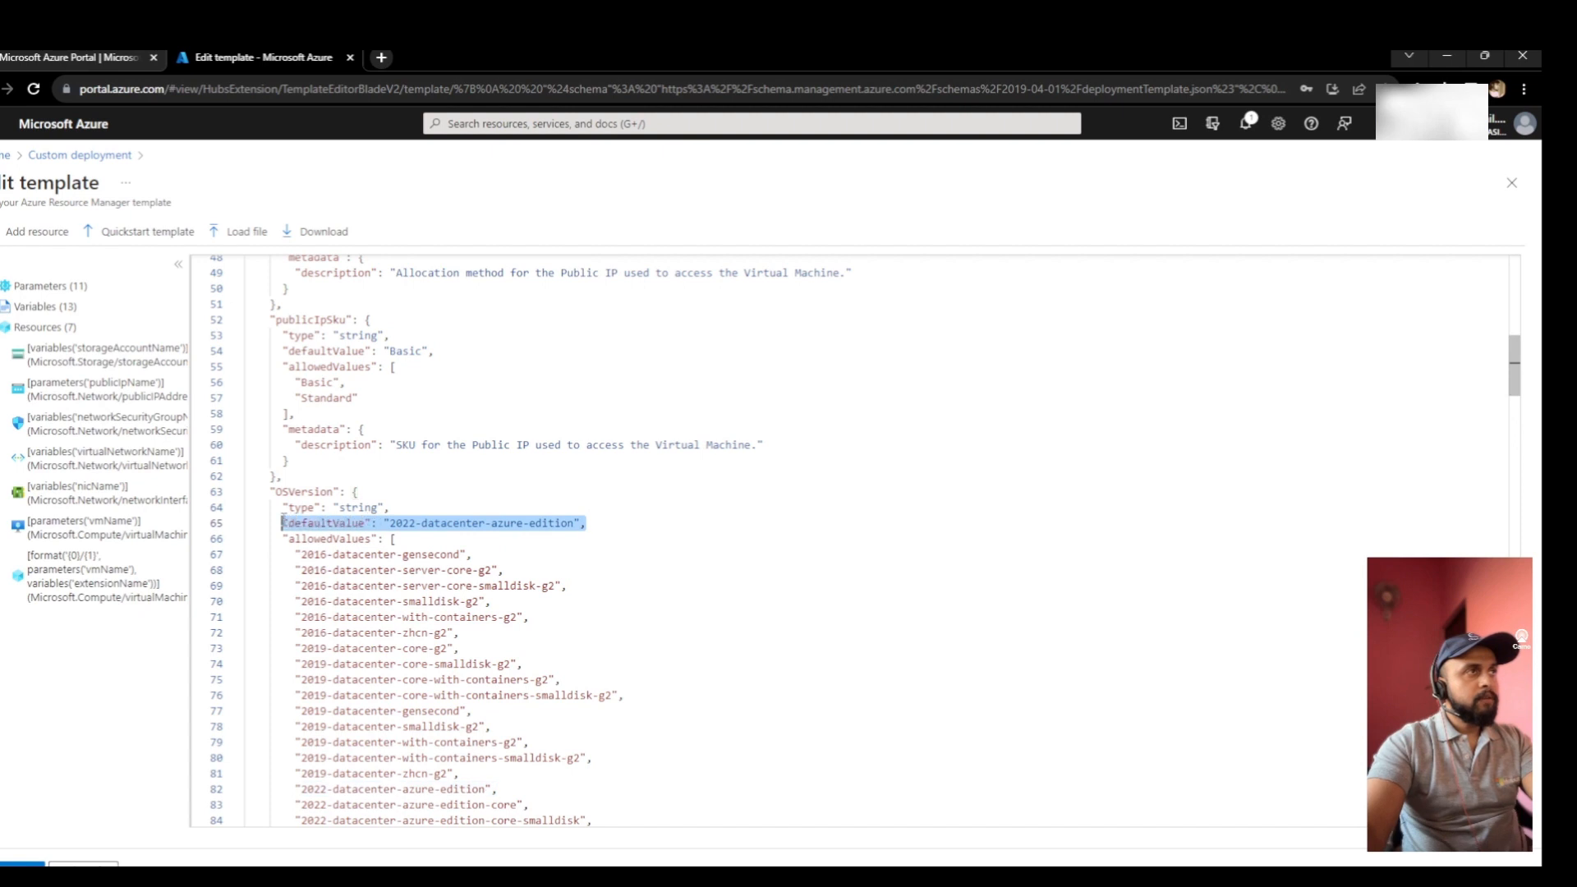
key("BackSpace")
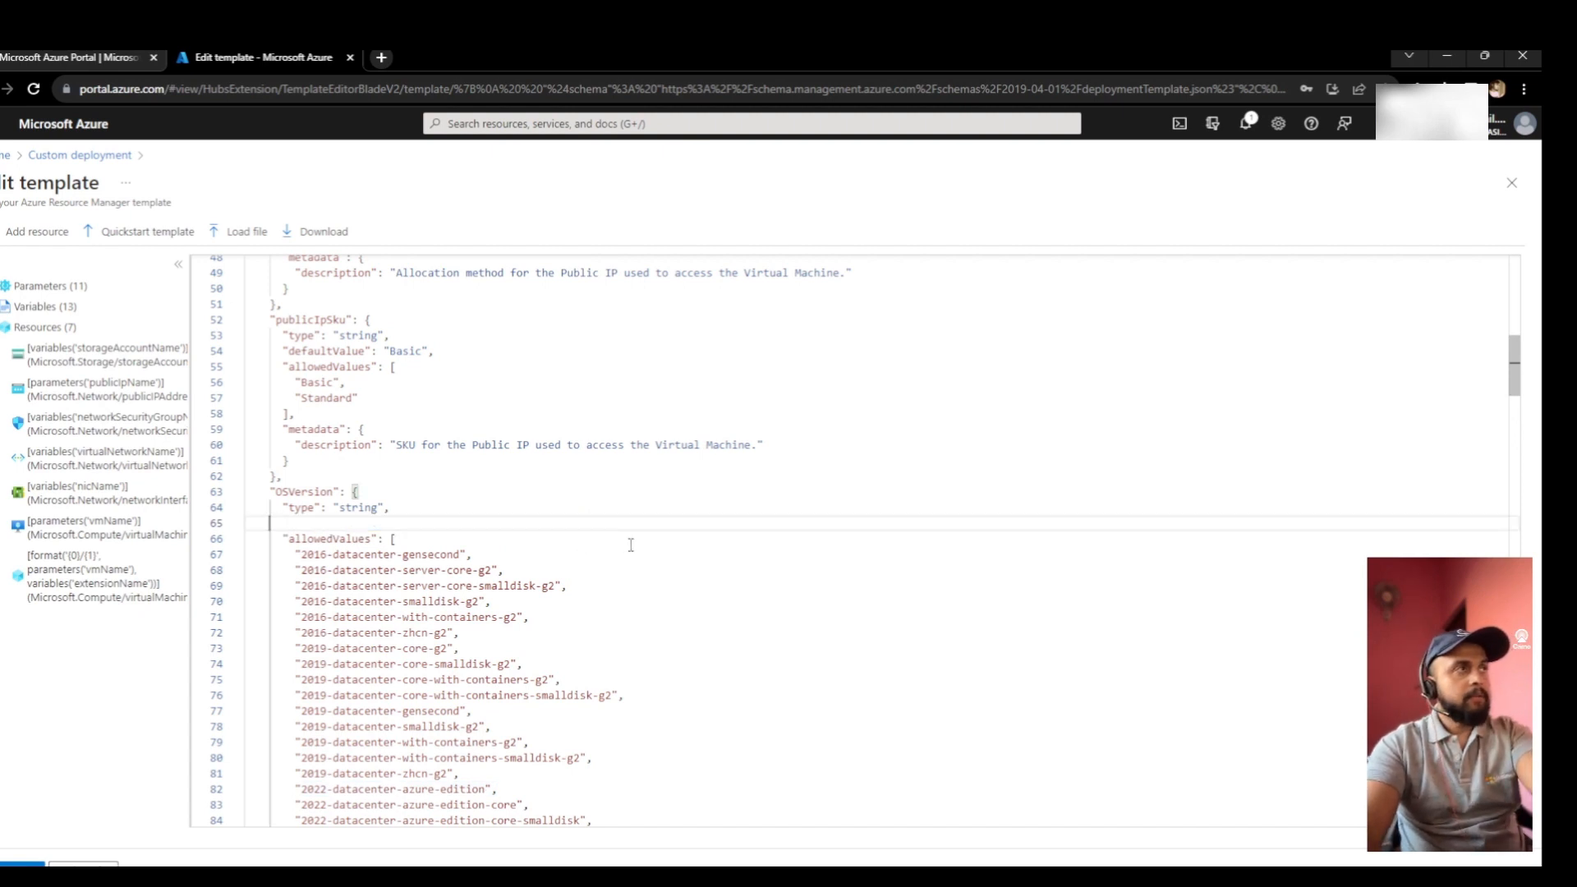
key("BackSpace")
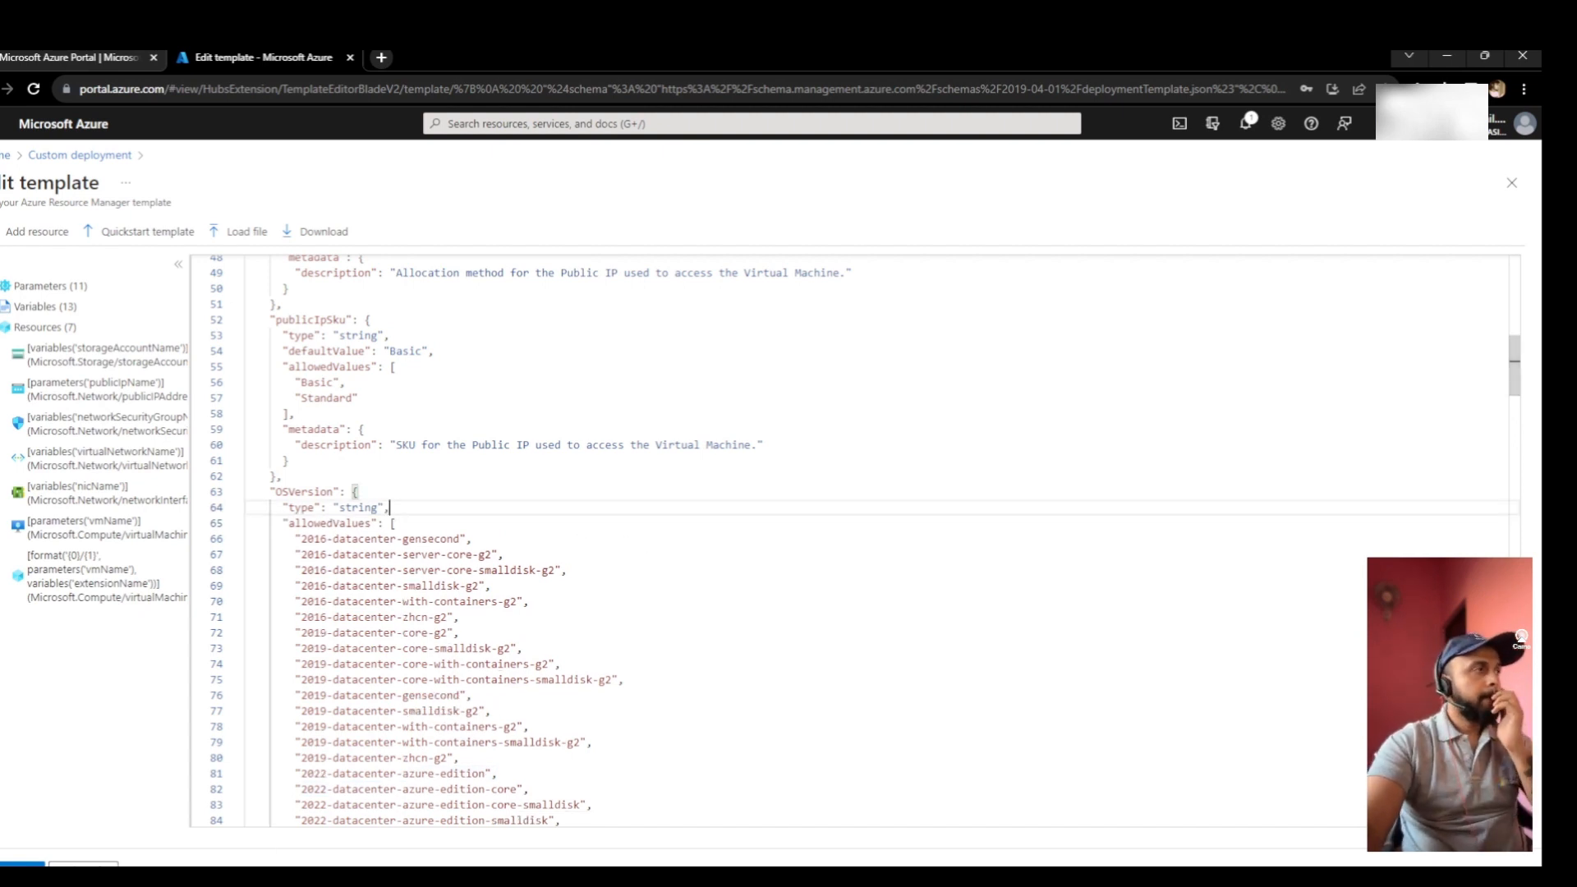
left_click(22, 864)
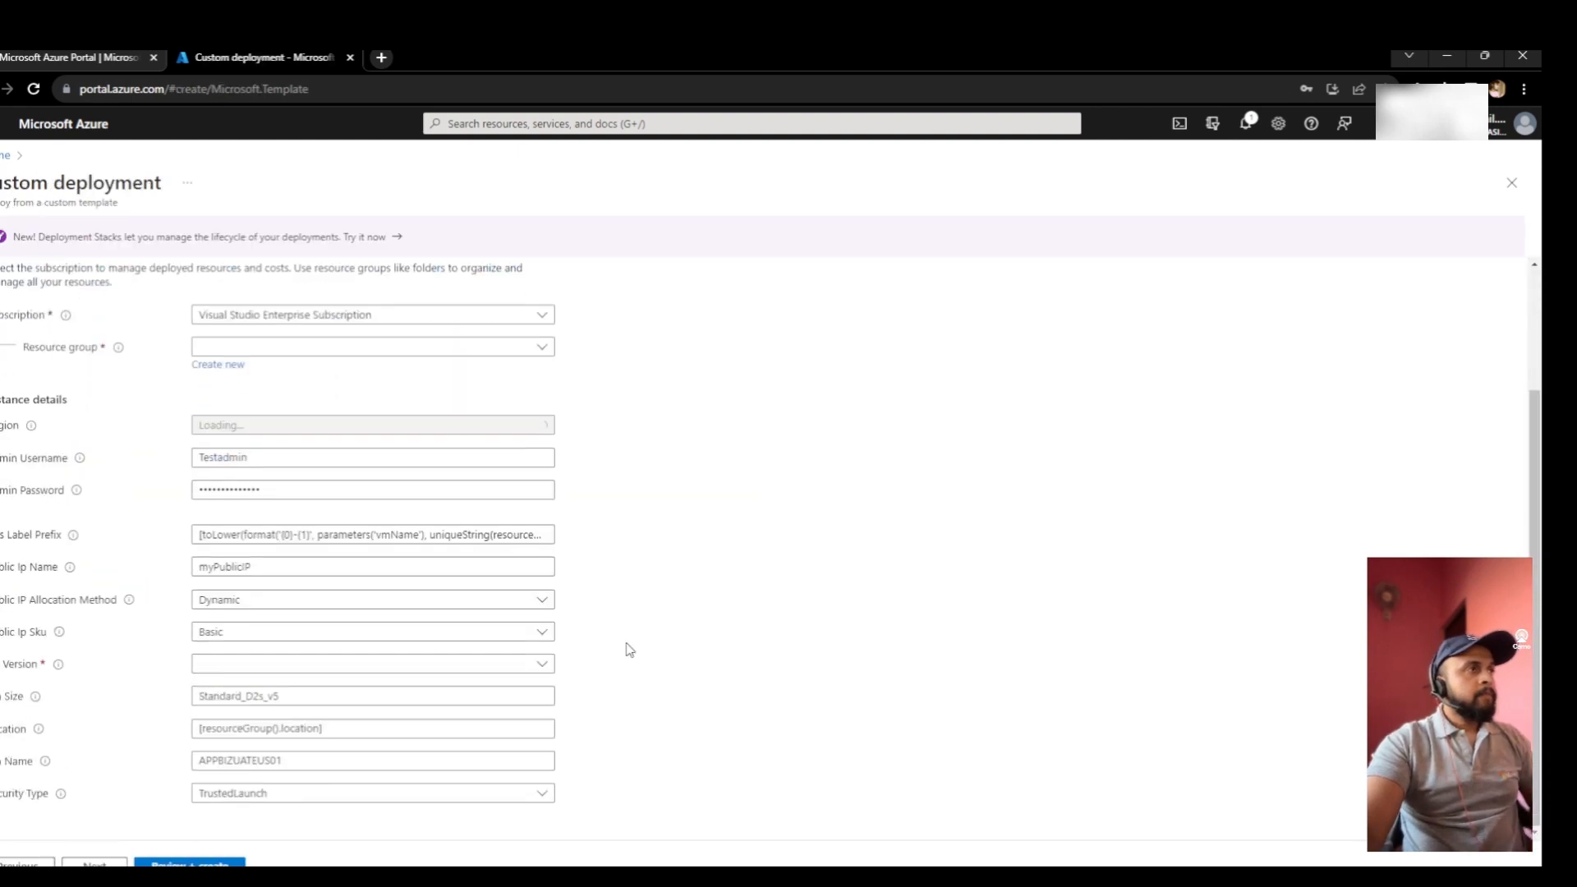
- Choose 2019-datacenter-with-containers-smalldisk-g2 from the Version dropdown
left_click(543, 662)
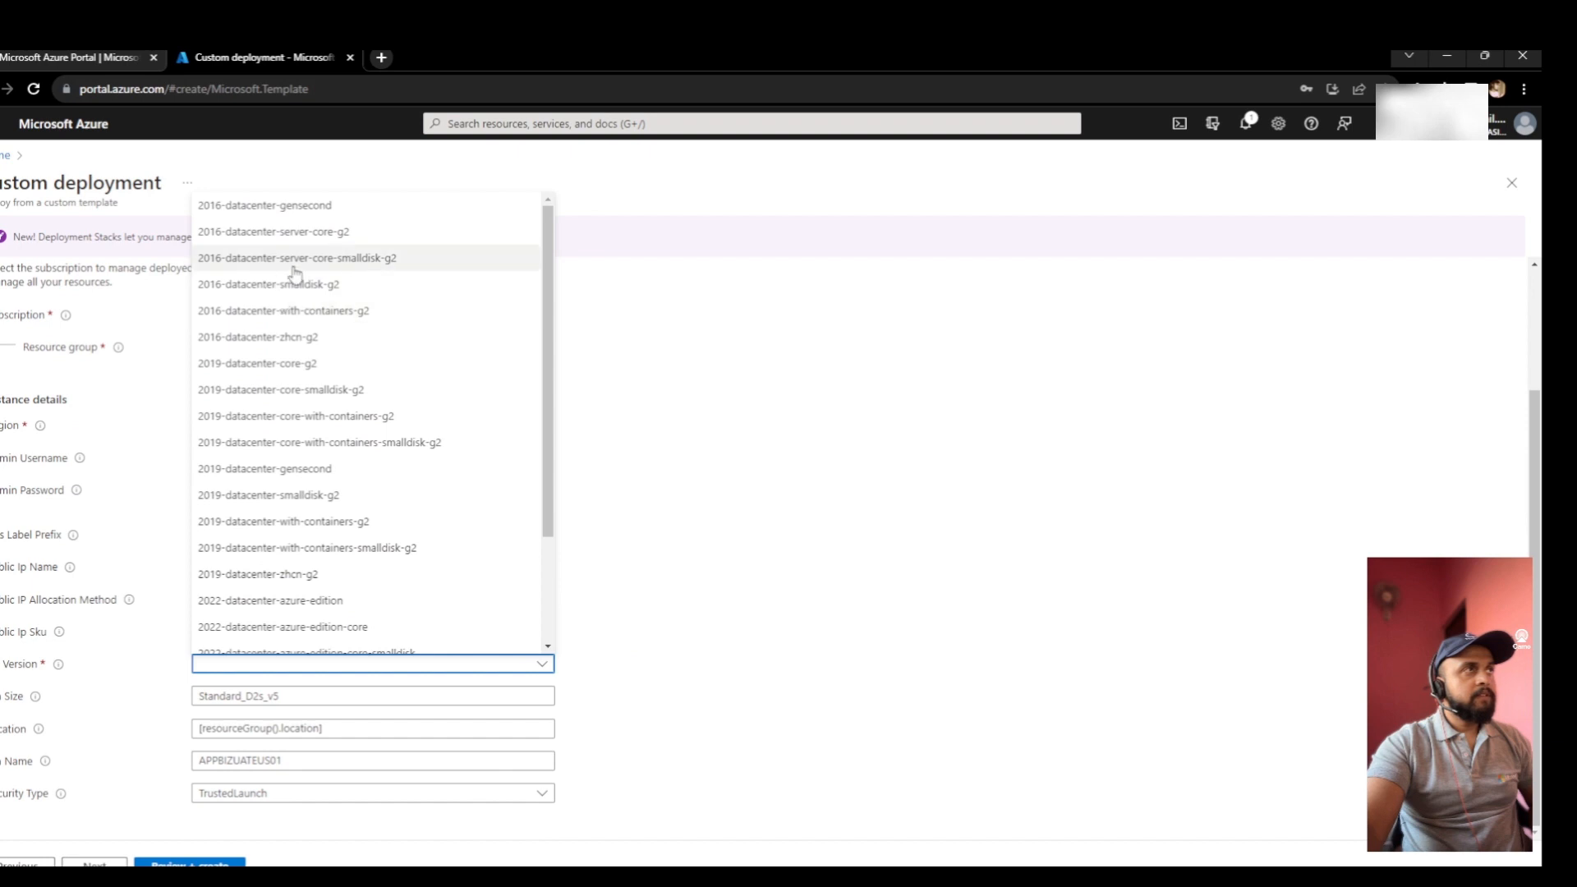
scroll(312, 518, "down", 3)
scroll(300, 460, "up", 3)
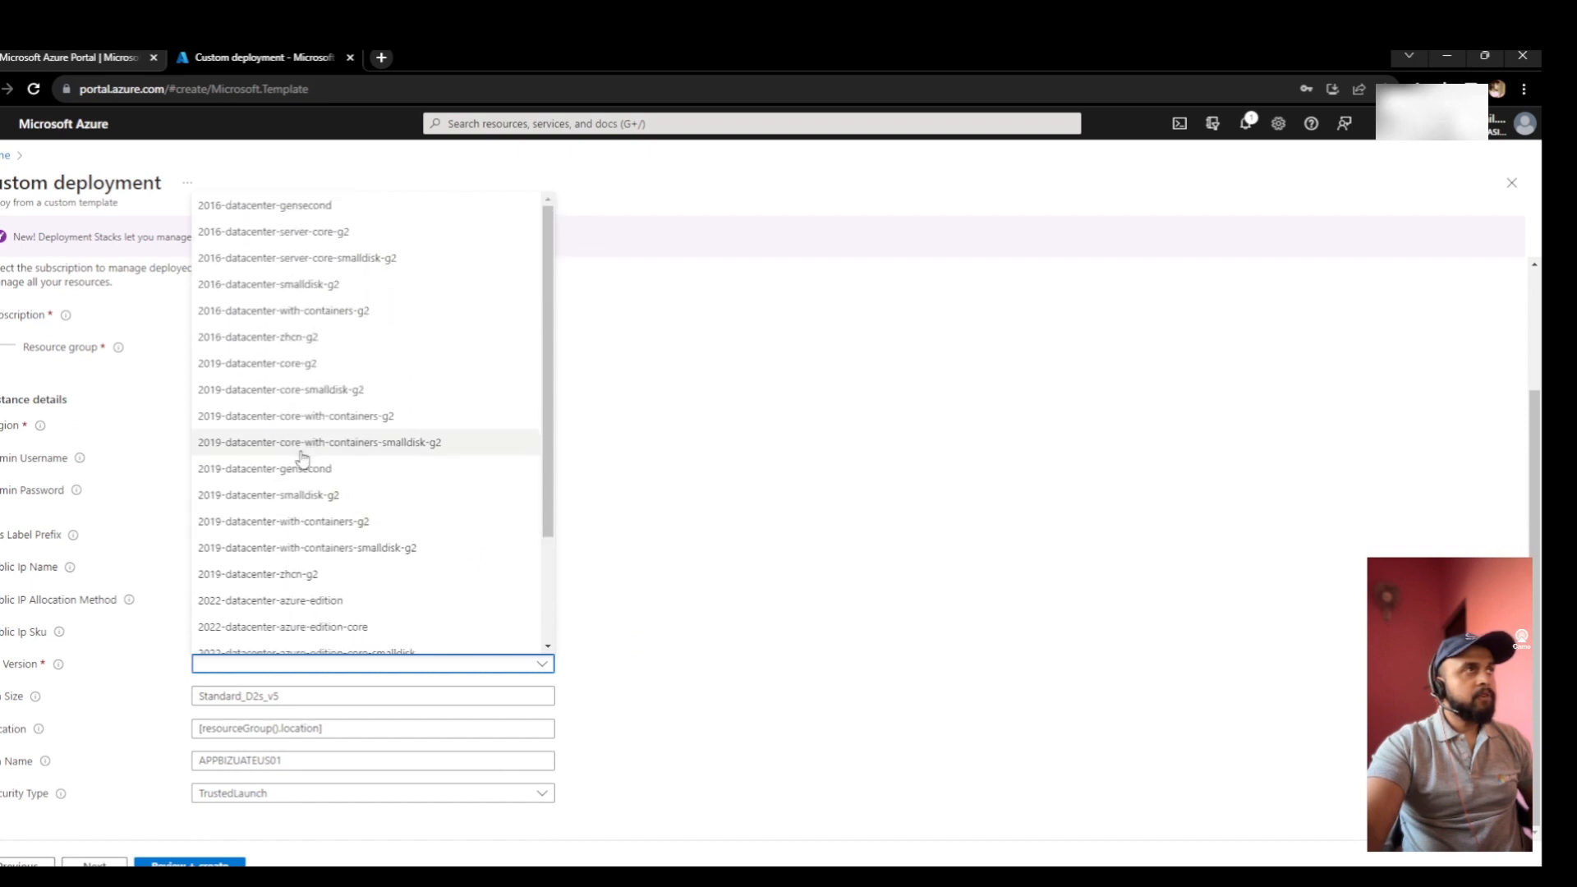
left_click(422, 547)
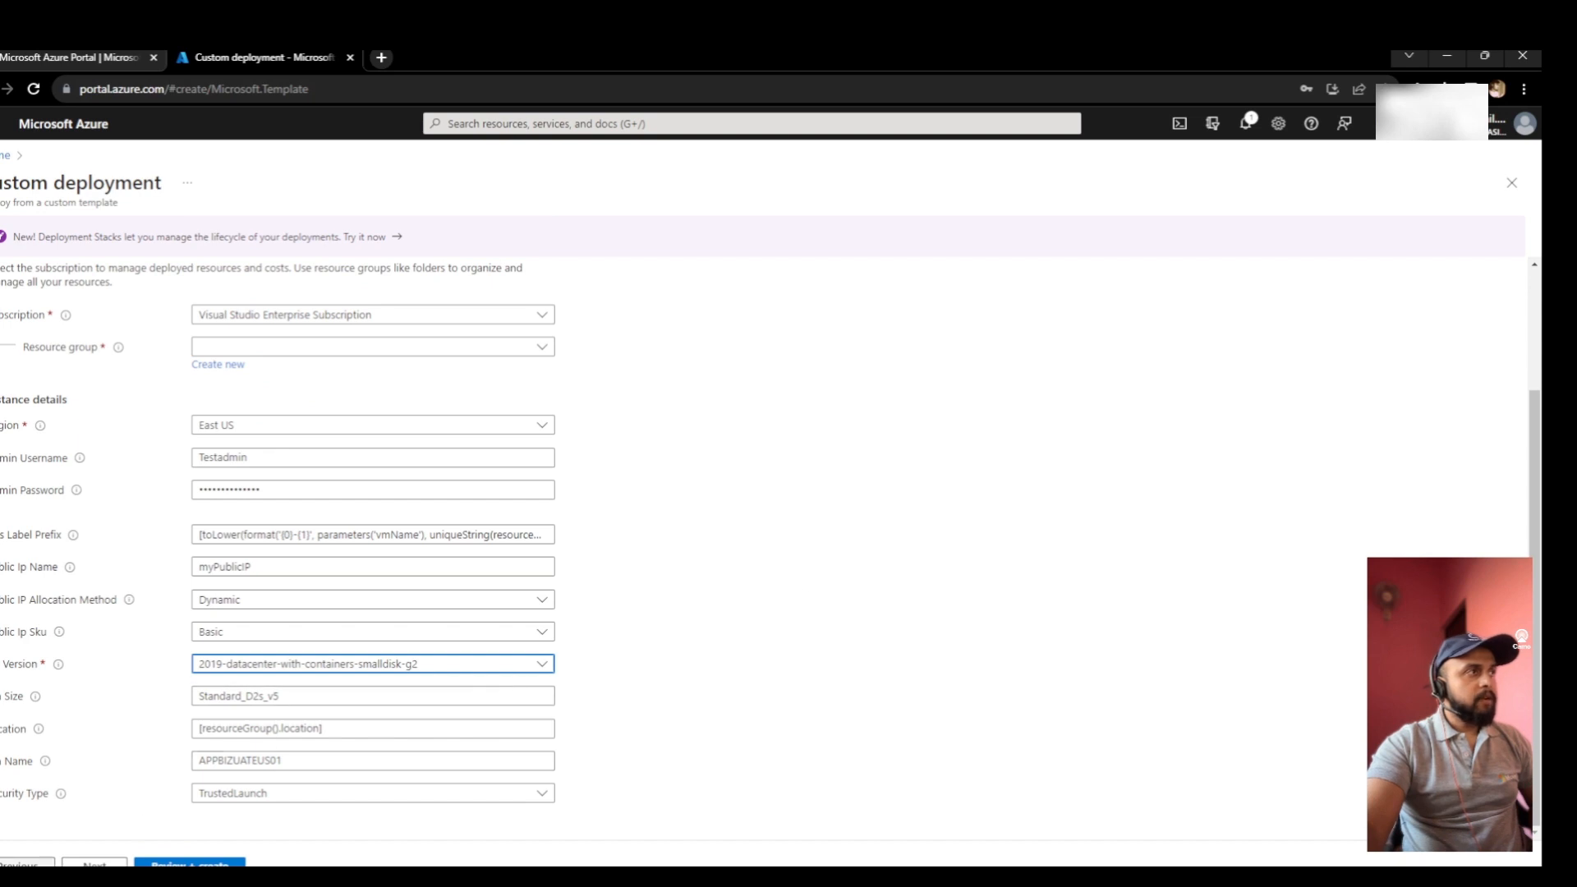
scroll(263, 386, "up", 1)
scroll(265, 384, "up", 3)
- Paste a new defaultValue line under the OSVersion type in the template
left_click(301, 371)
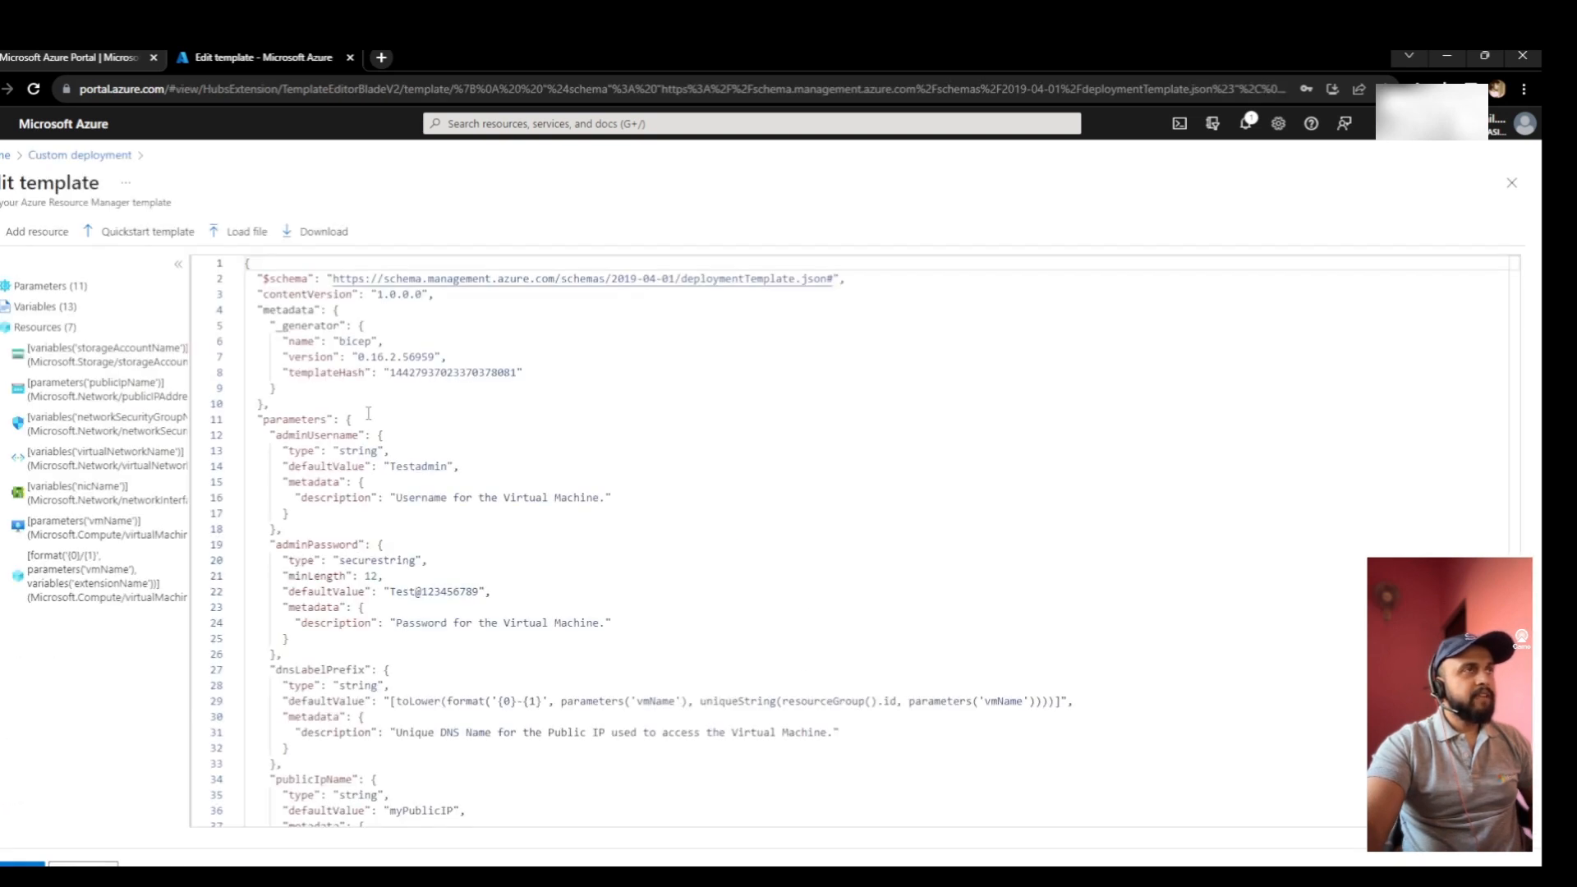
scroll(476, 682, "down", 8)
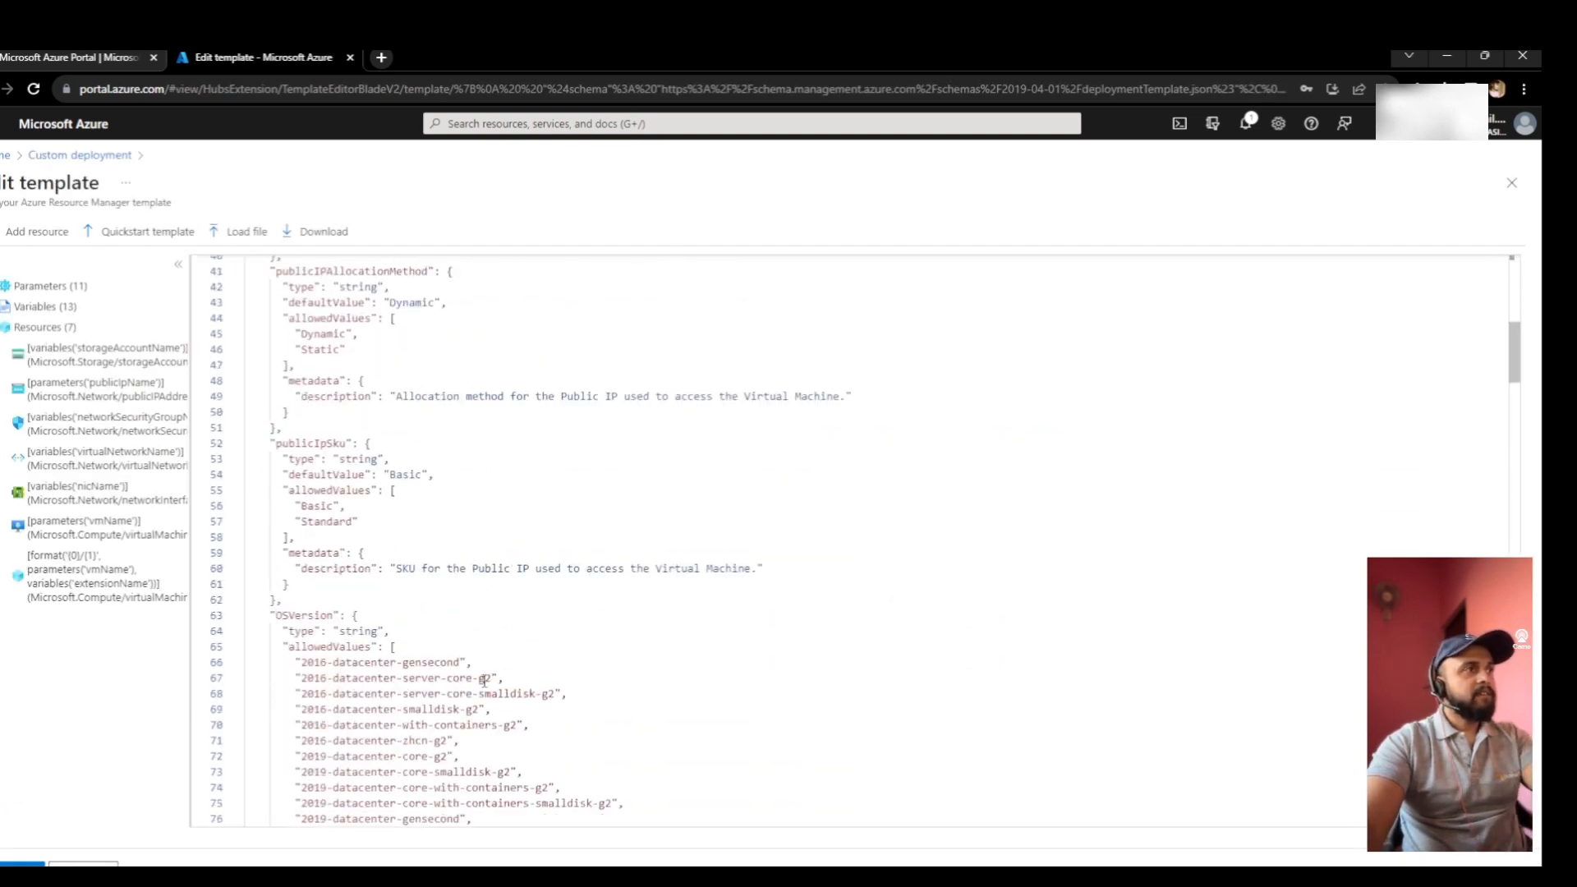
scroll(485, 680, "down", 1)
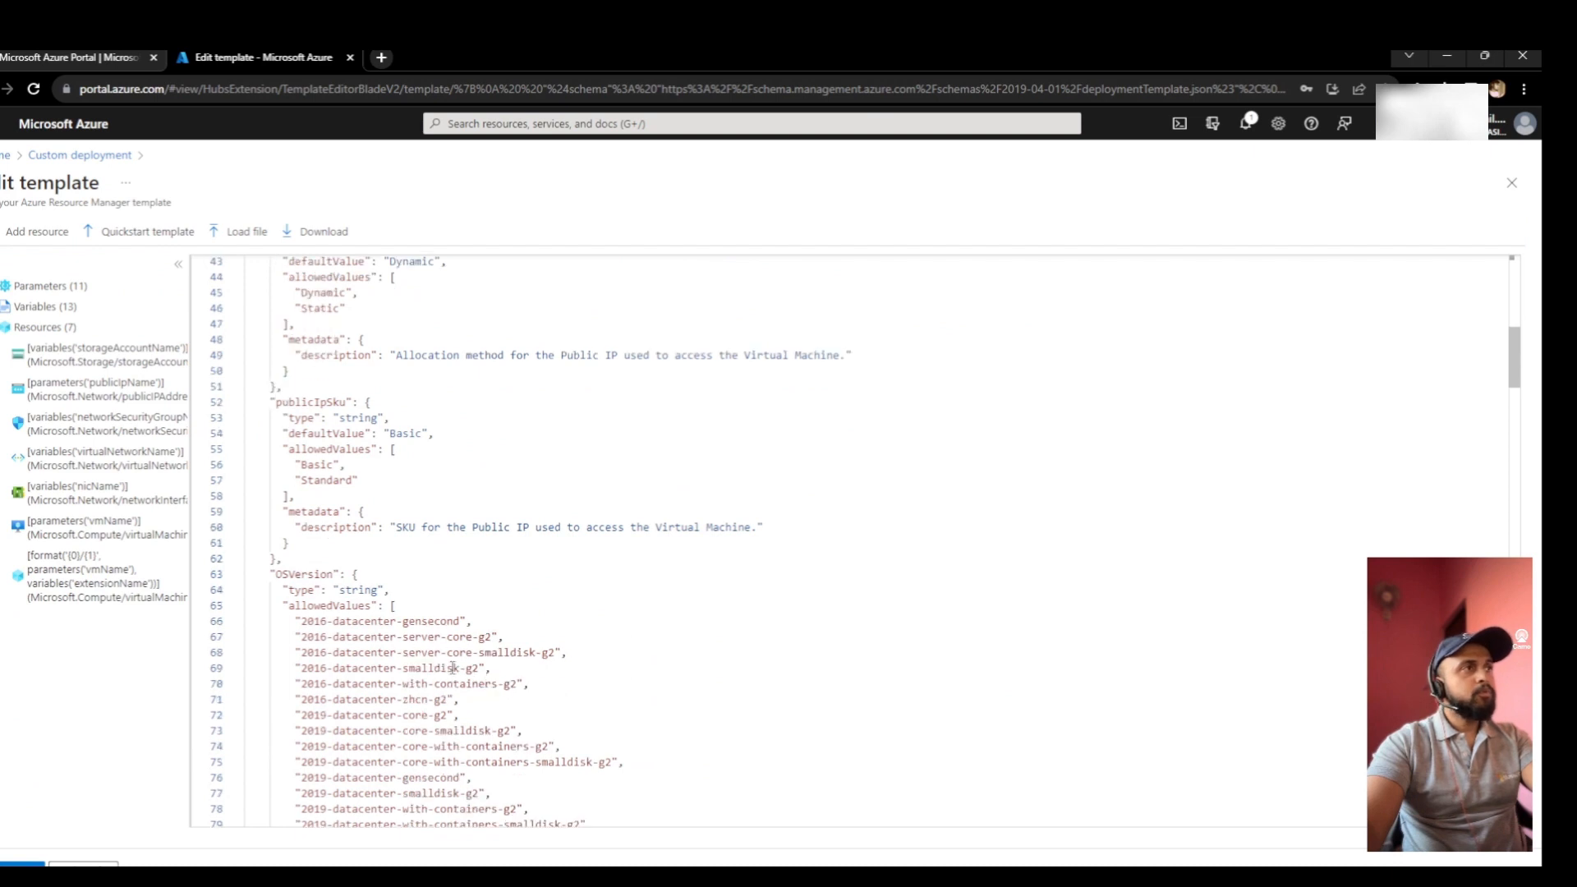
left_click(395, 588)
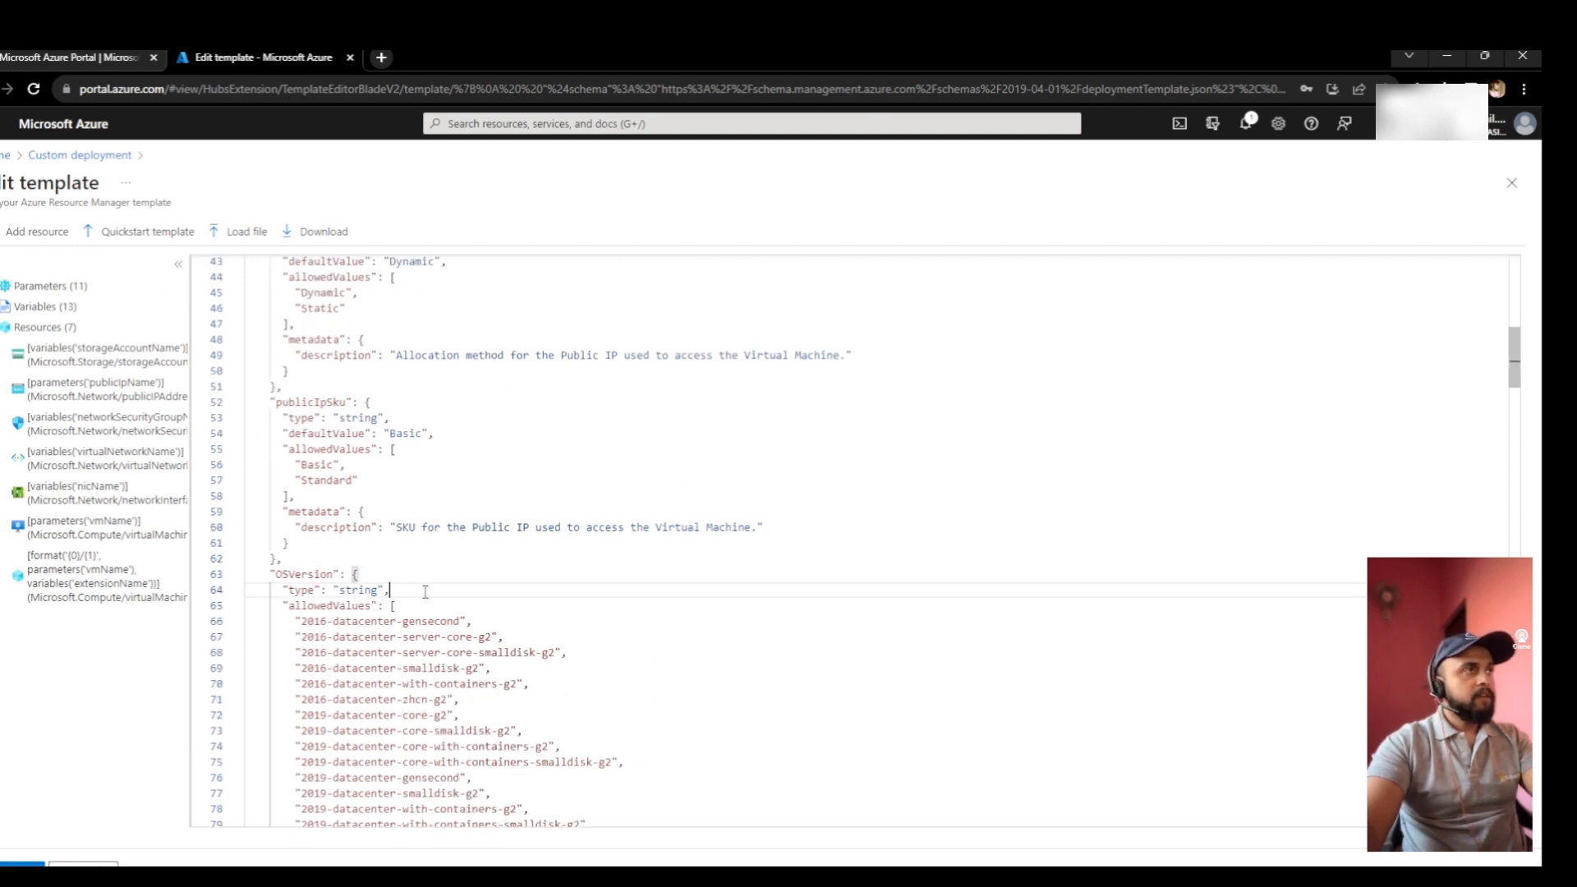
key("Return")
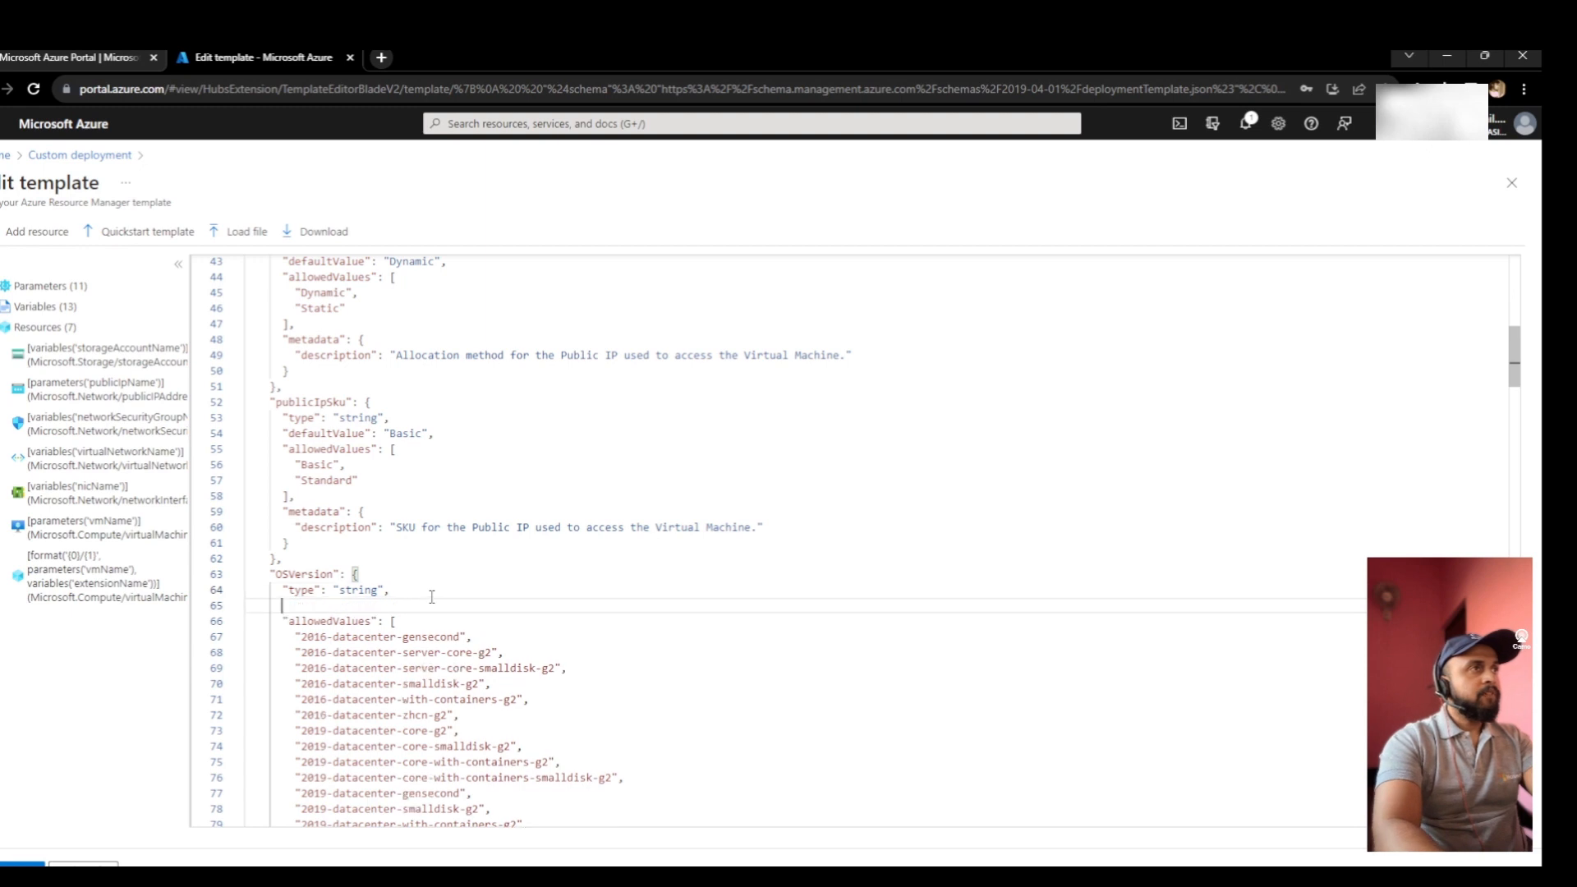
type("\"defaultValue\": \"Dynamic\",")
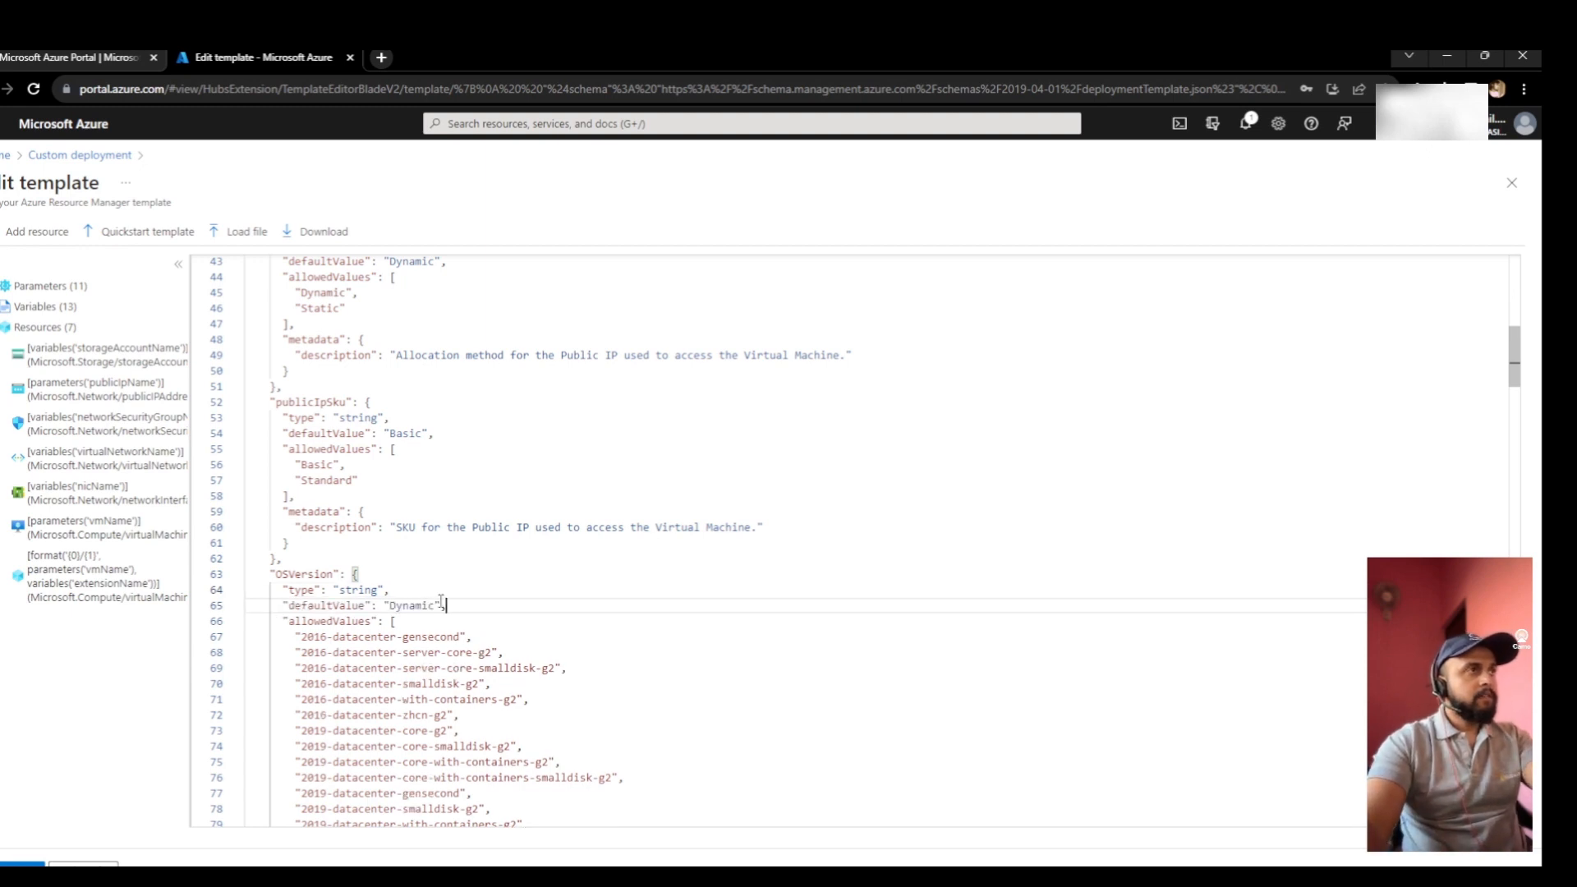
- Replace Dynamic with 2022-datacenter-azure-edition-core and save the template
scroll(409, 694, "down", 3)
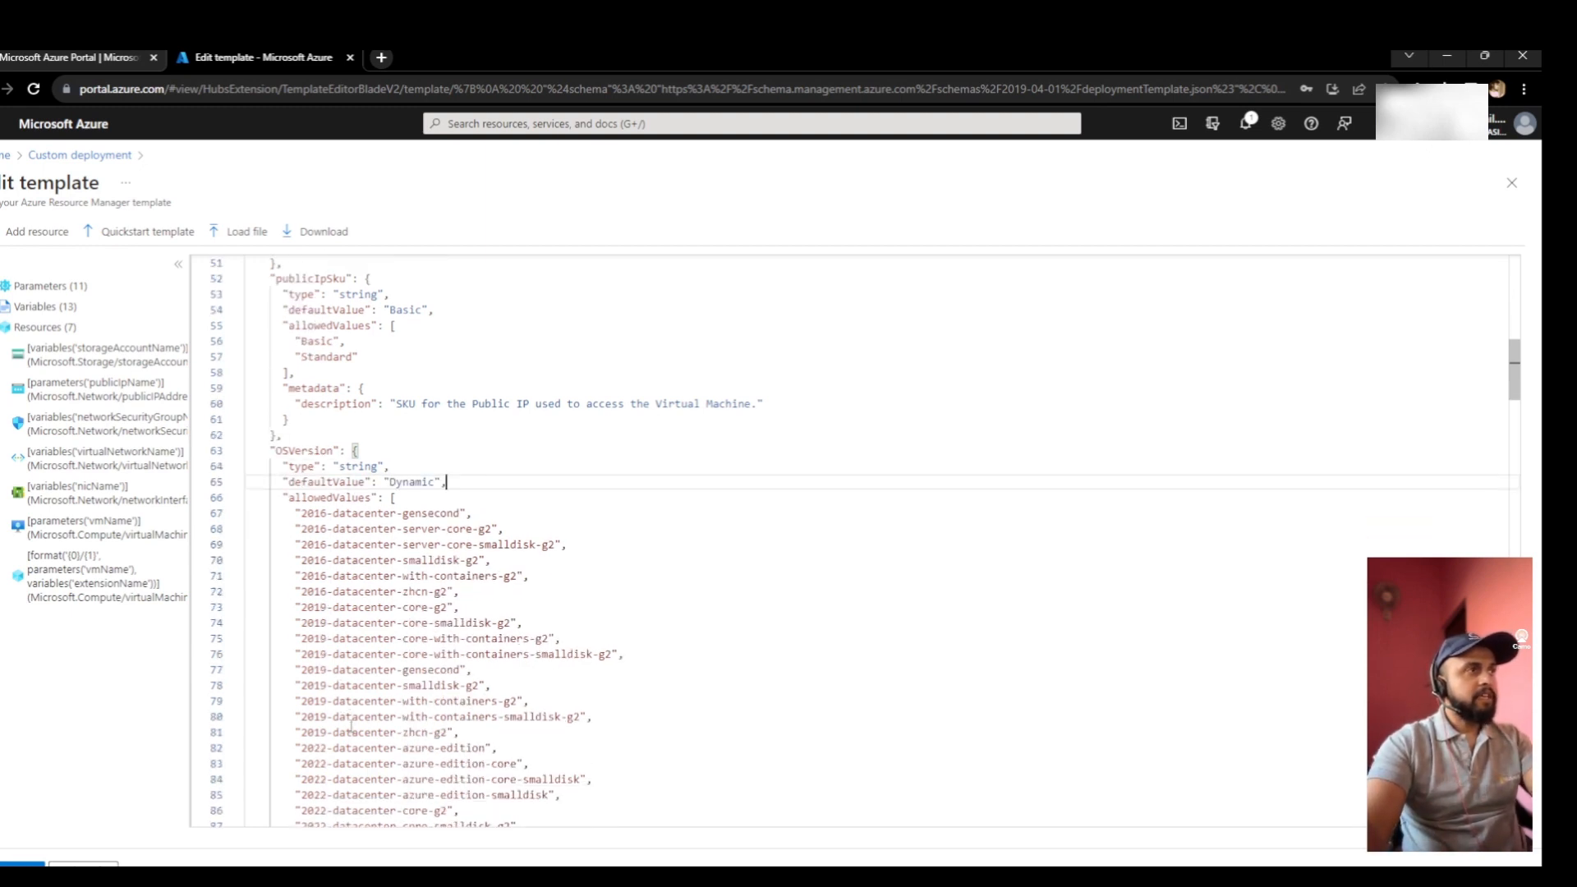
left_click_drag(302, 763, 512, 764)
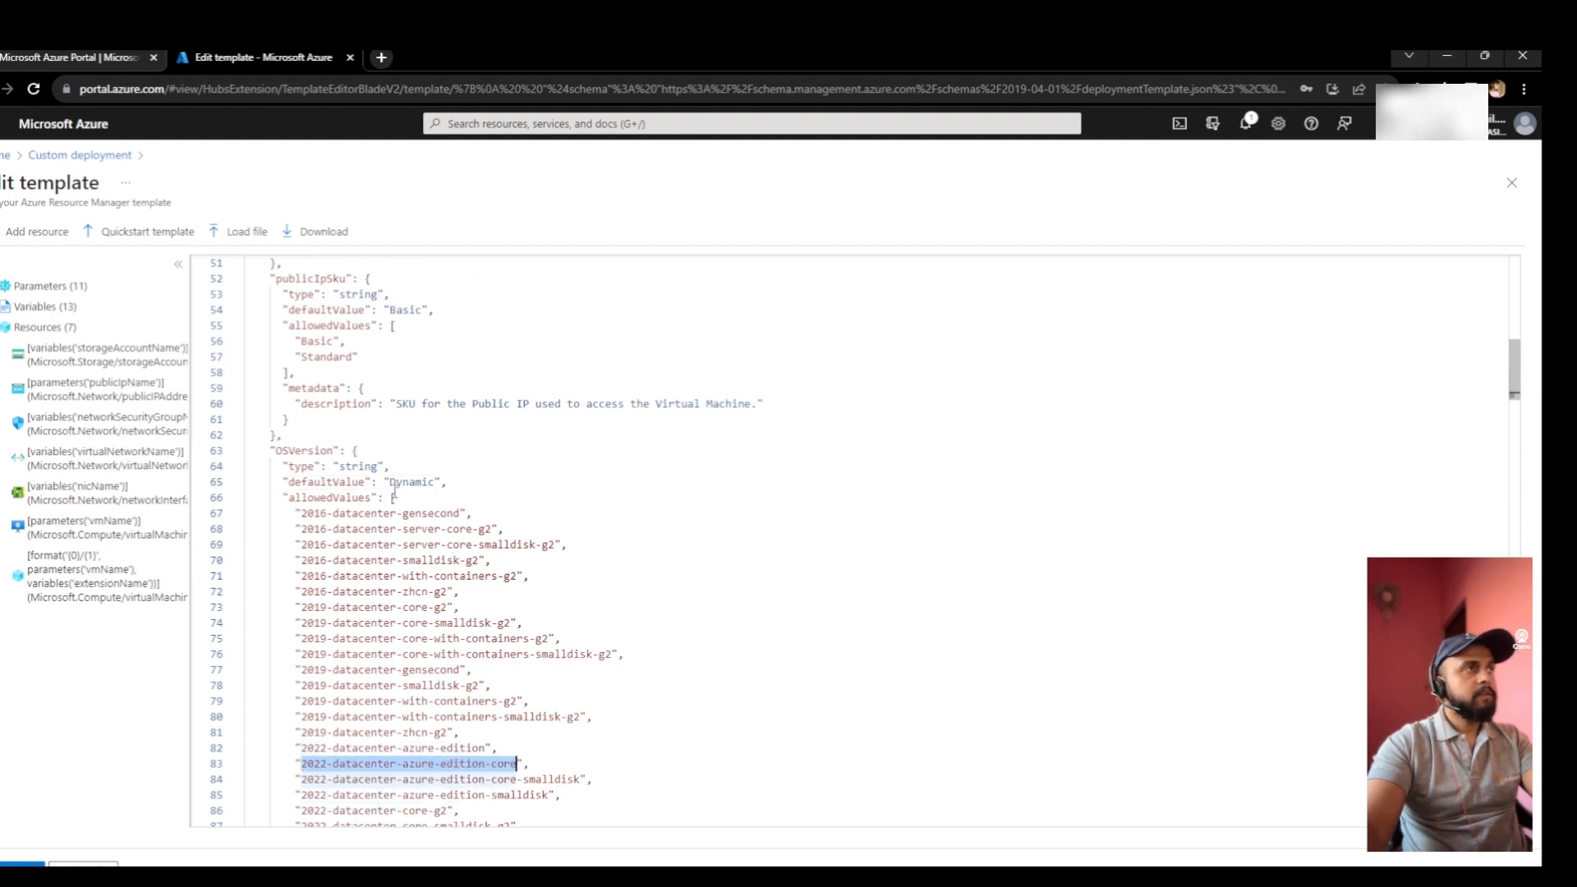
left_click_drag(390, 482, 440, 486)
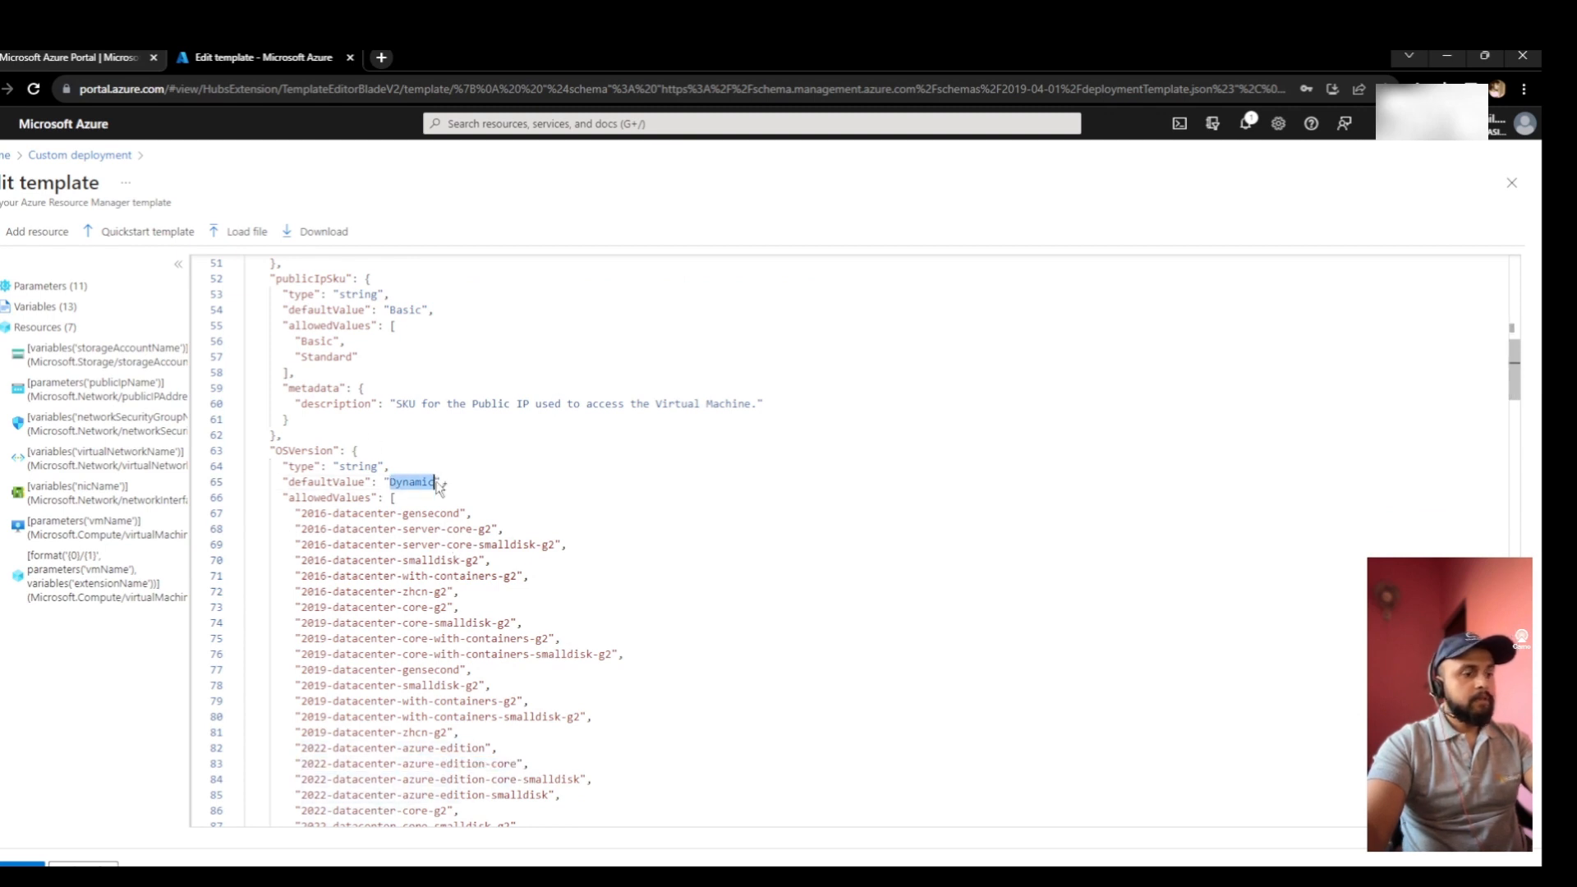
type("2022-datacenter-azure-edition-core")
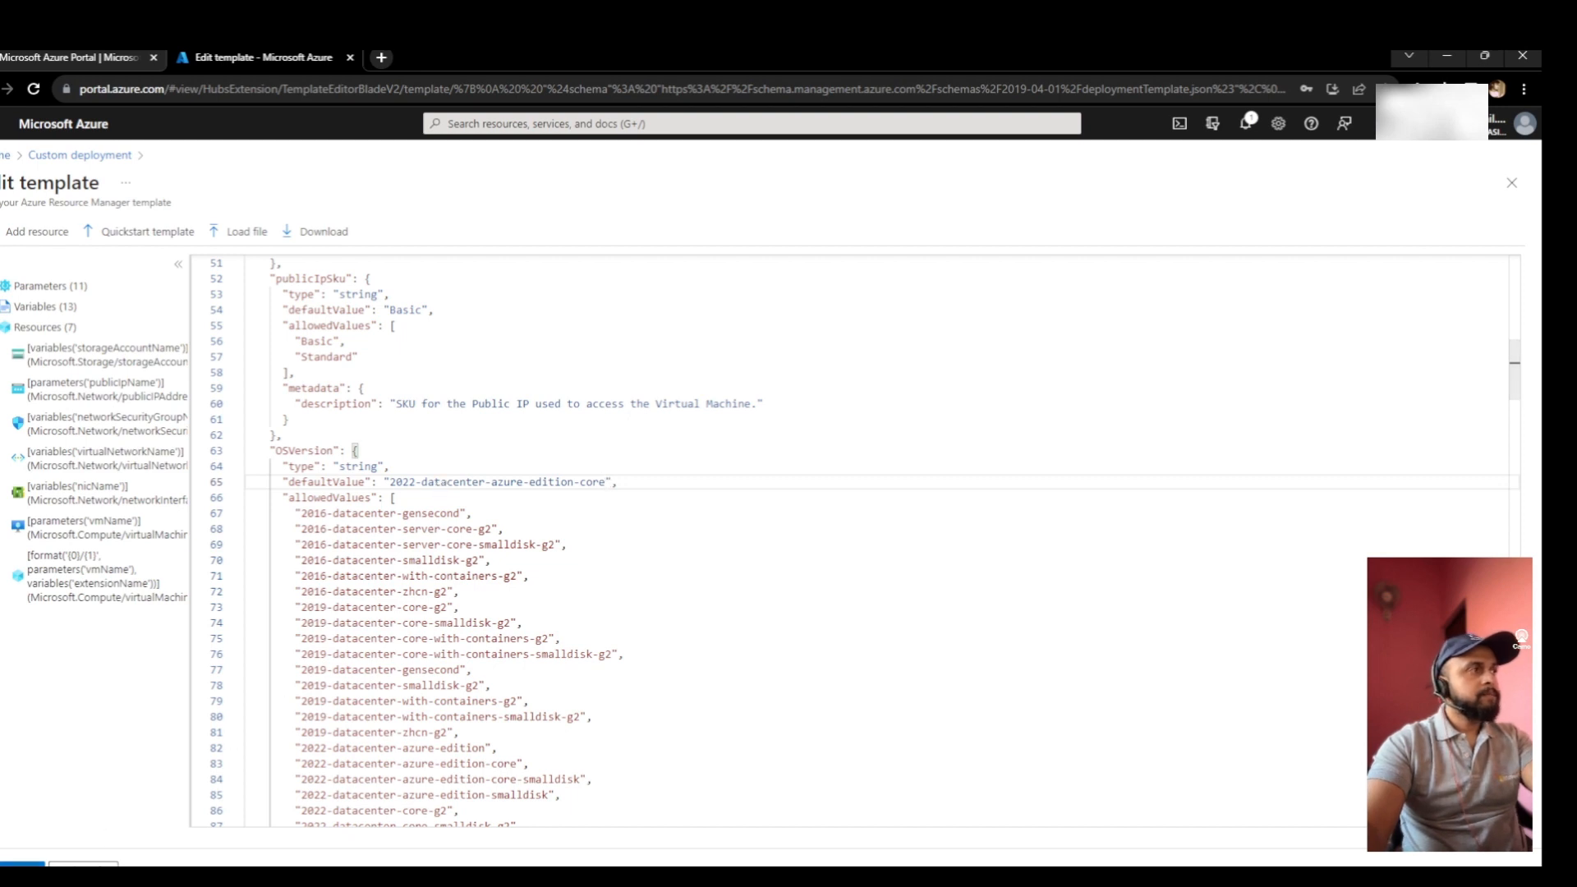
left_click(23, 864)
scroll(621, 635, "down", 2)
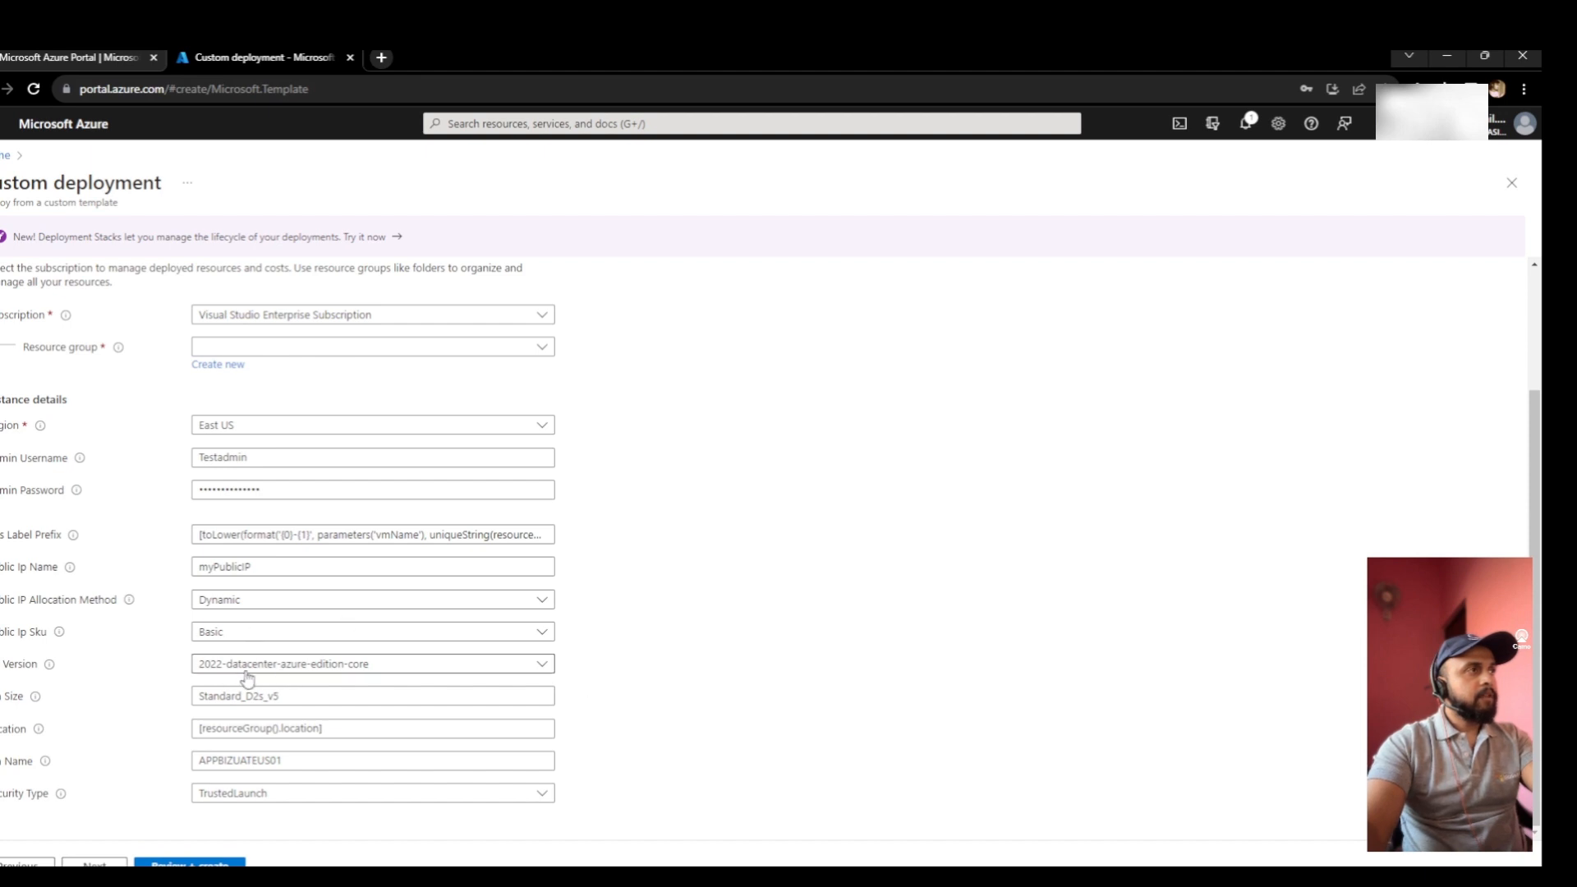
- Create a new resource group named TEST-RG for the custom deployment
scroll(634, 671, "up", 1)
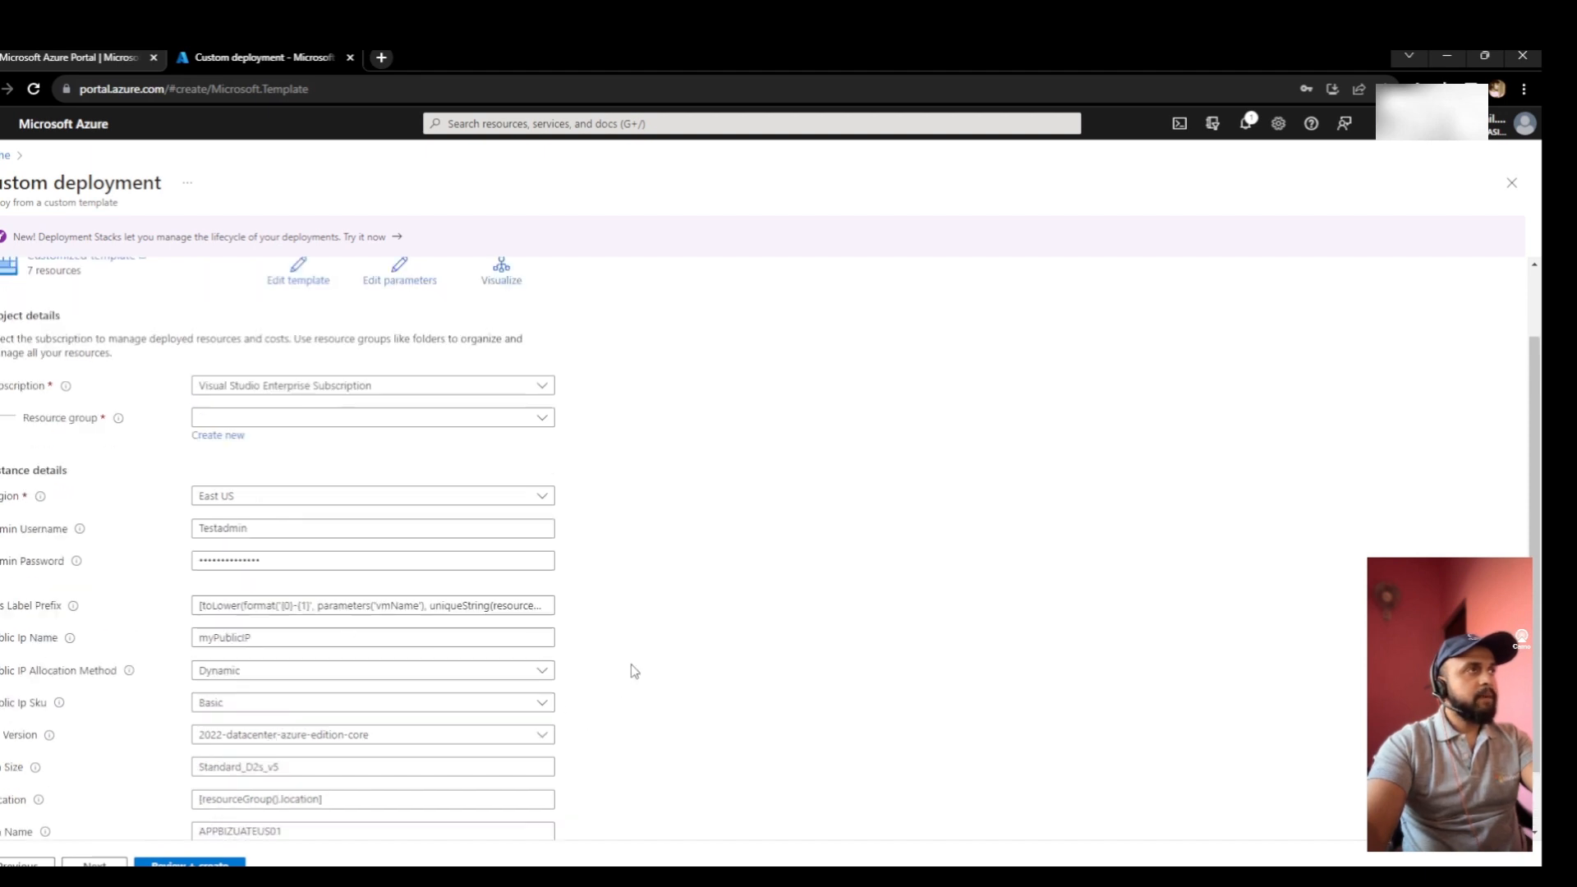
scroll(634, 671, "up", 1)
left_click(314, 507)
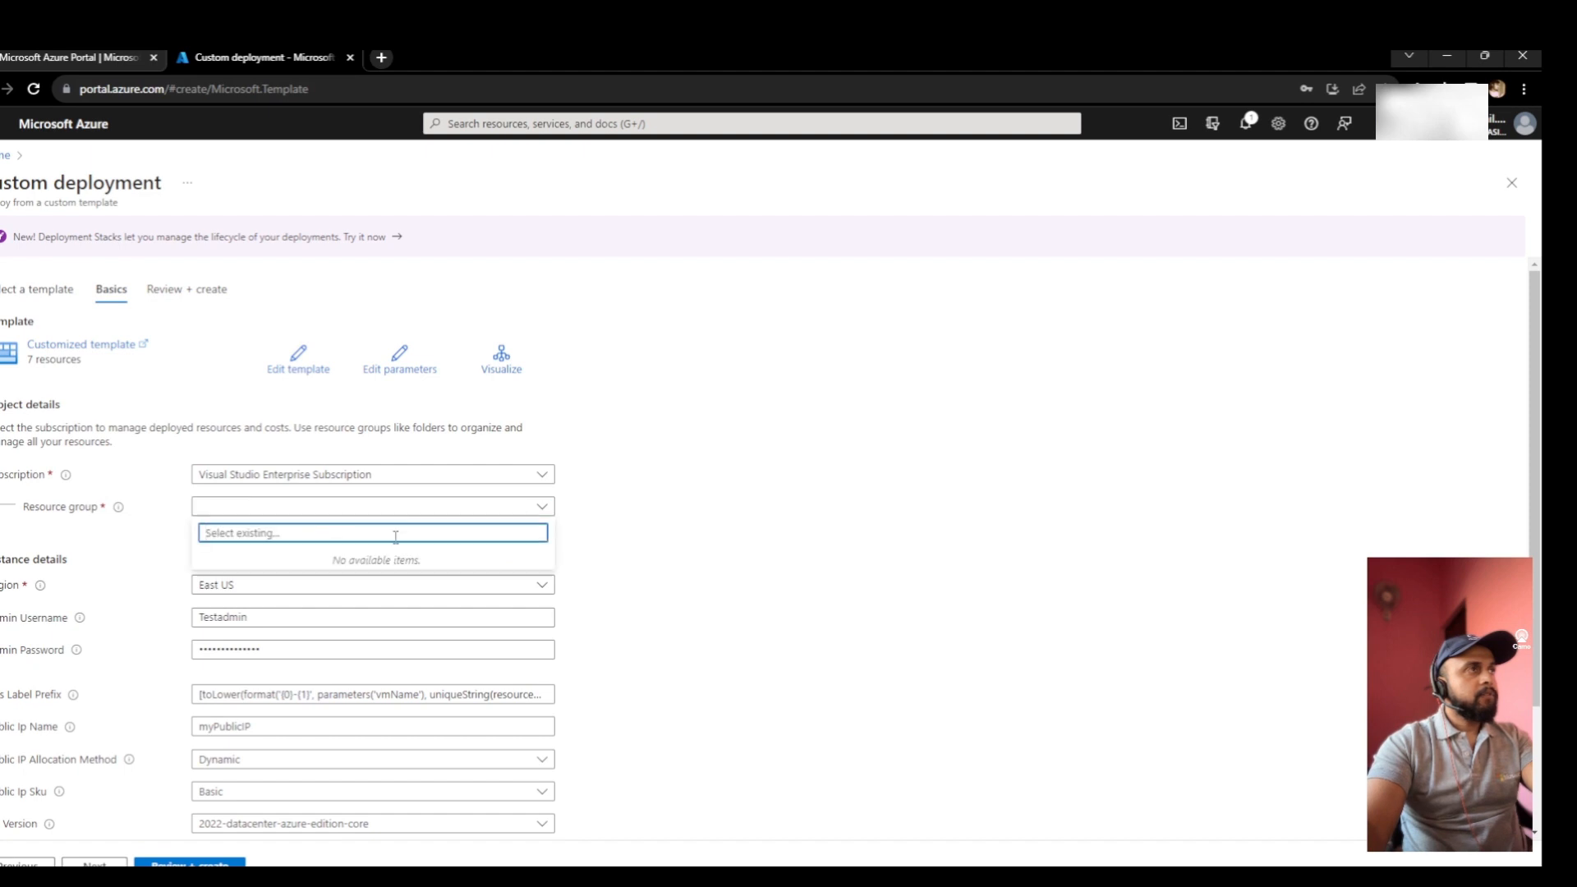
left_click(356, 553)
left_click(217, 524)
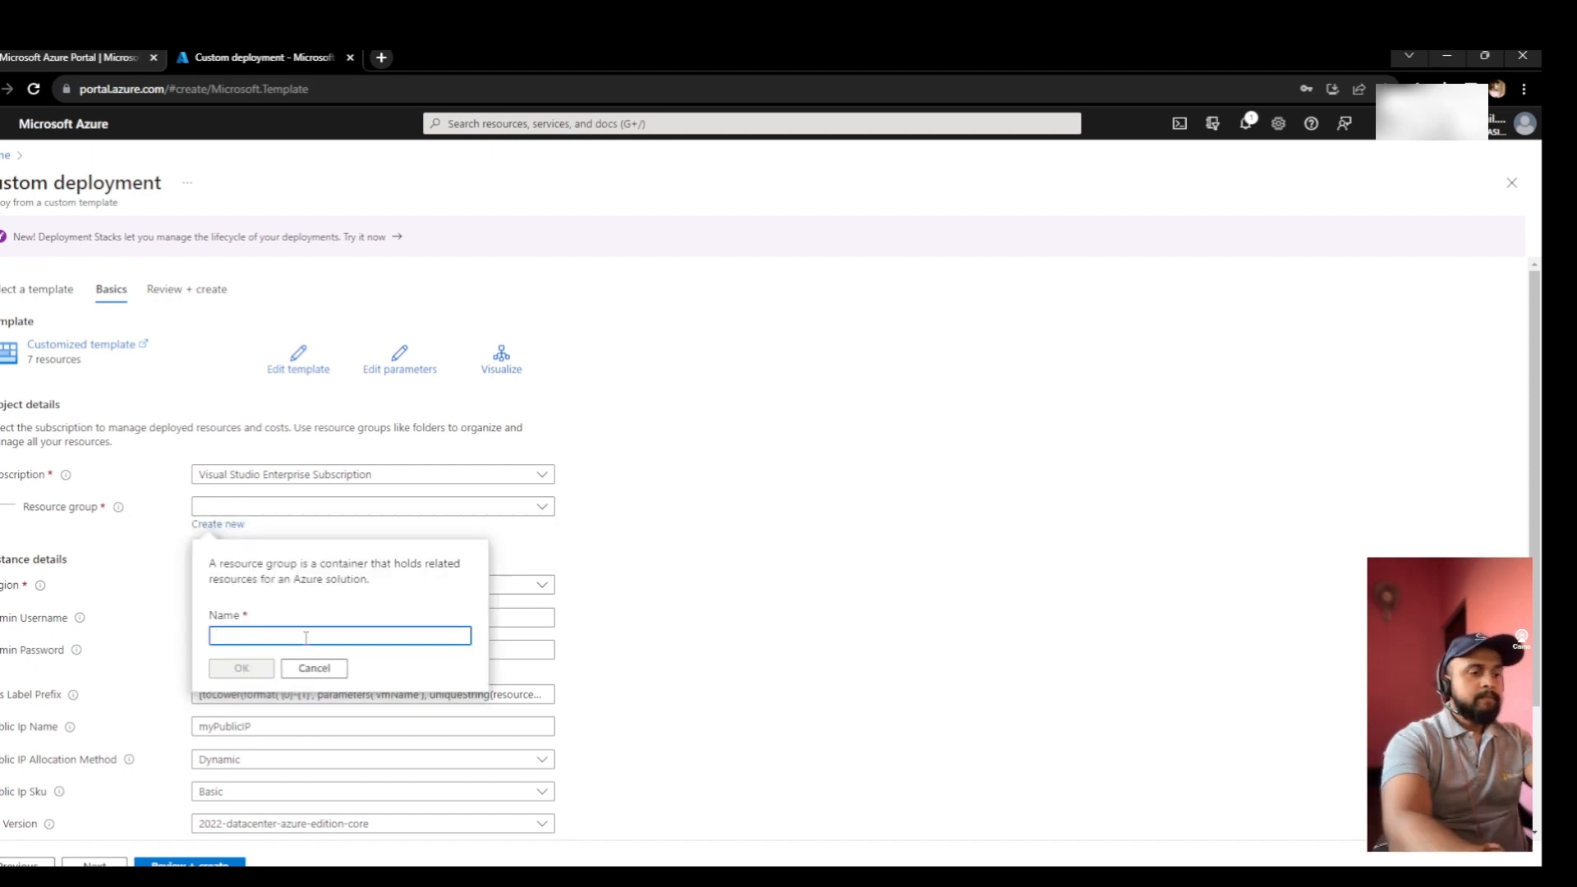
type("TEST-")
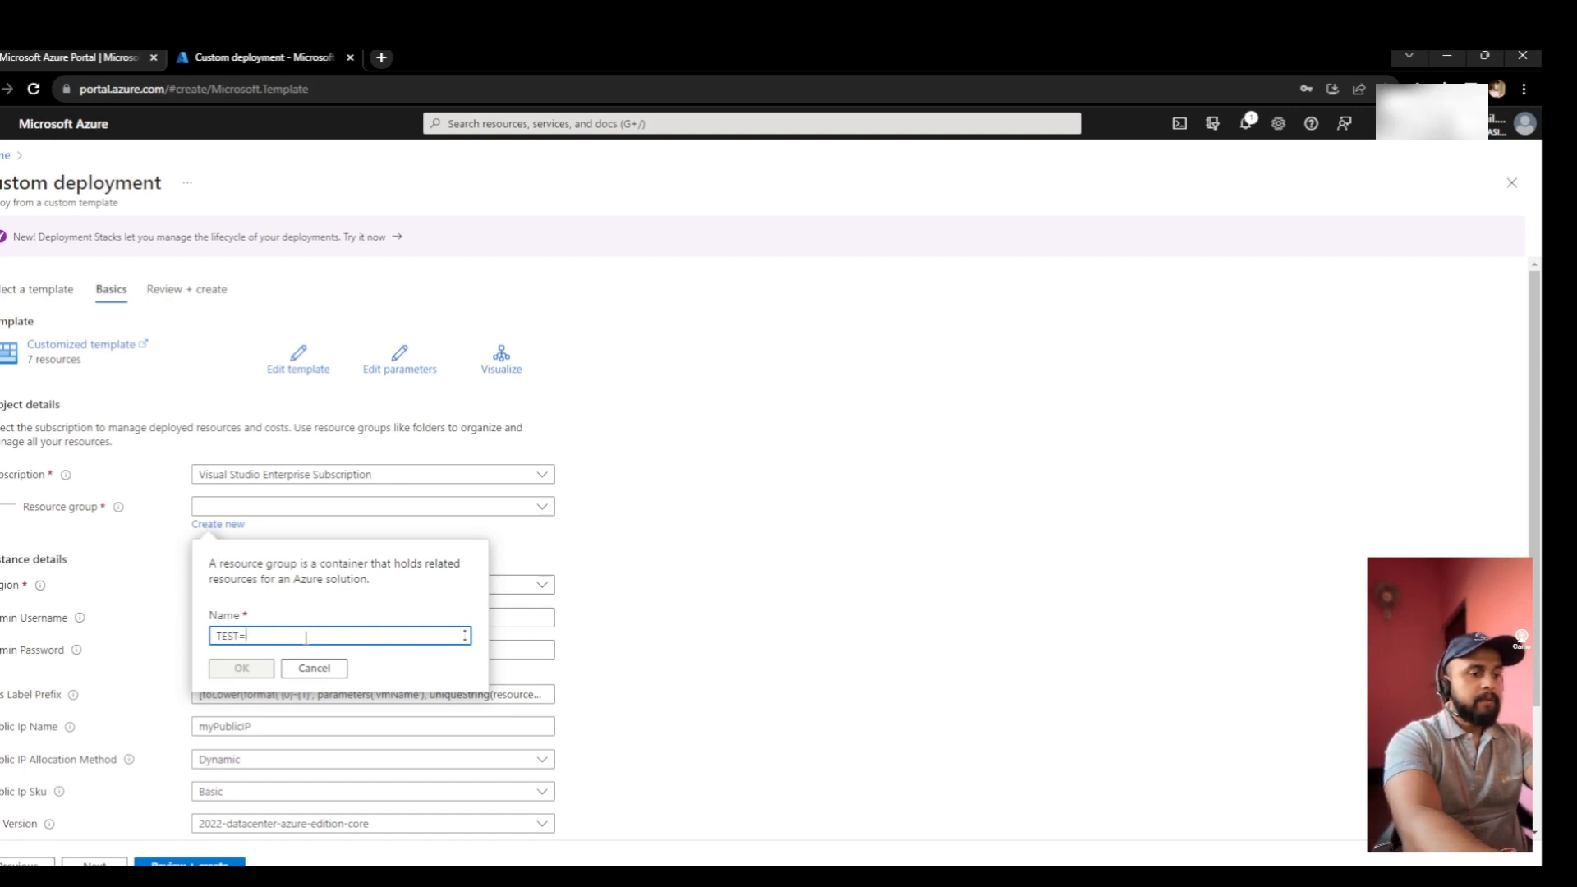
type("RG")
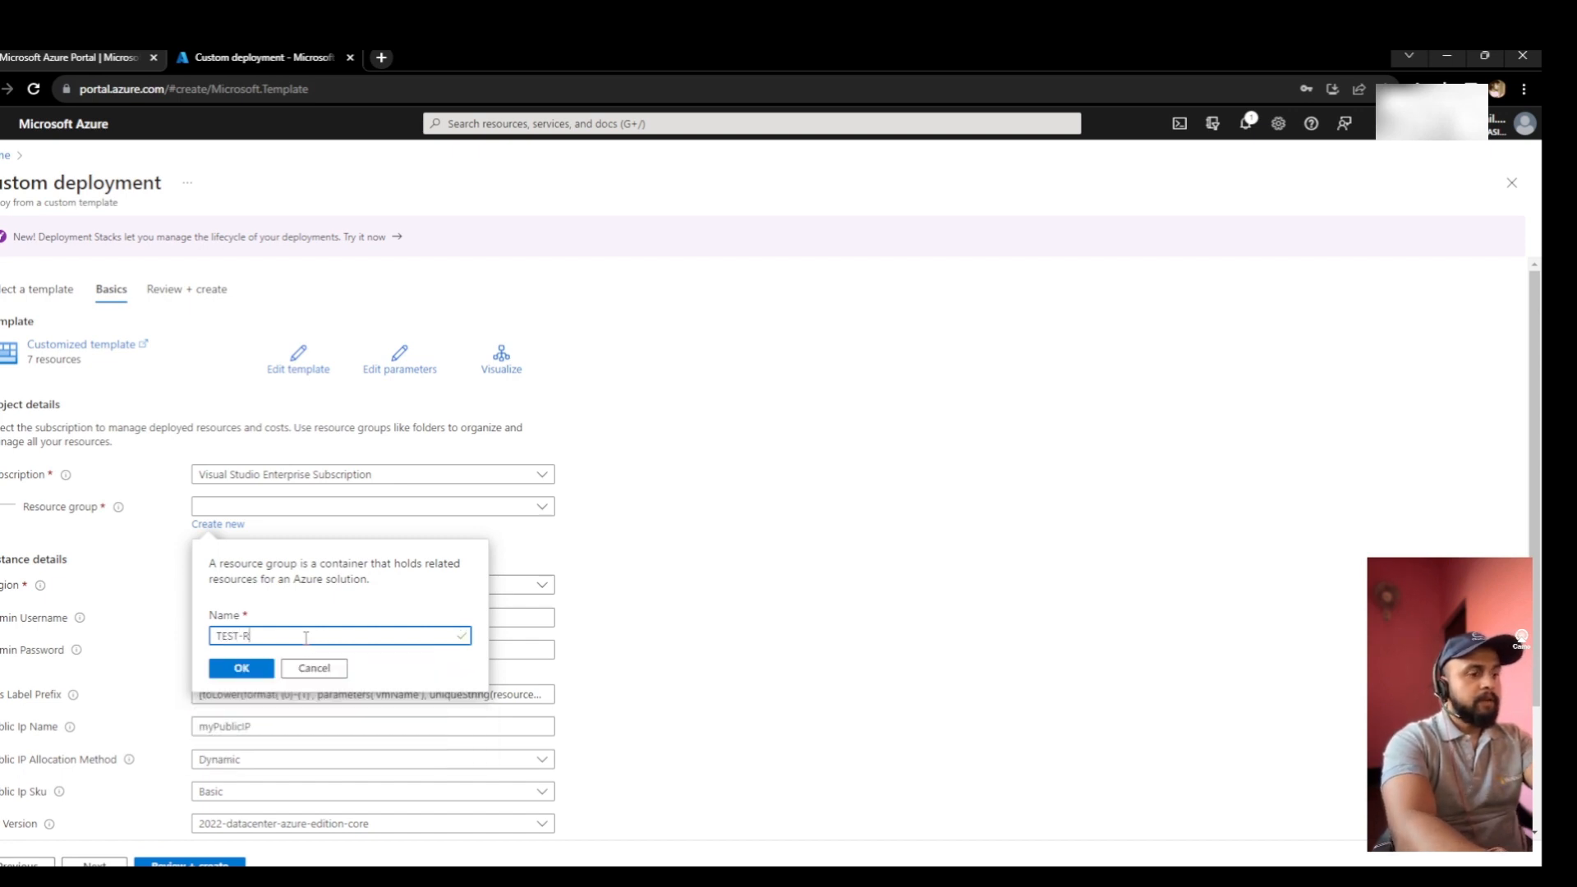
left_click(241, 668)
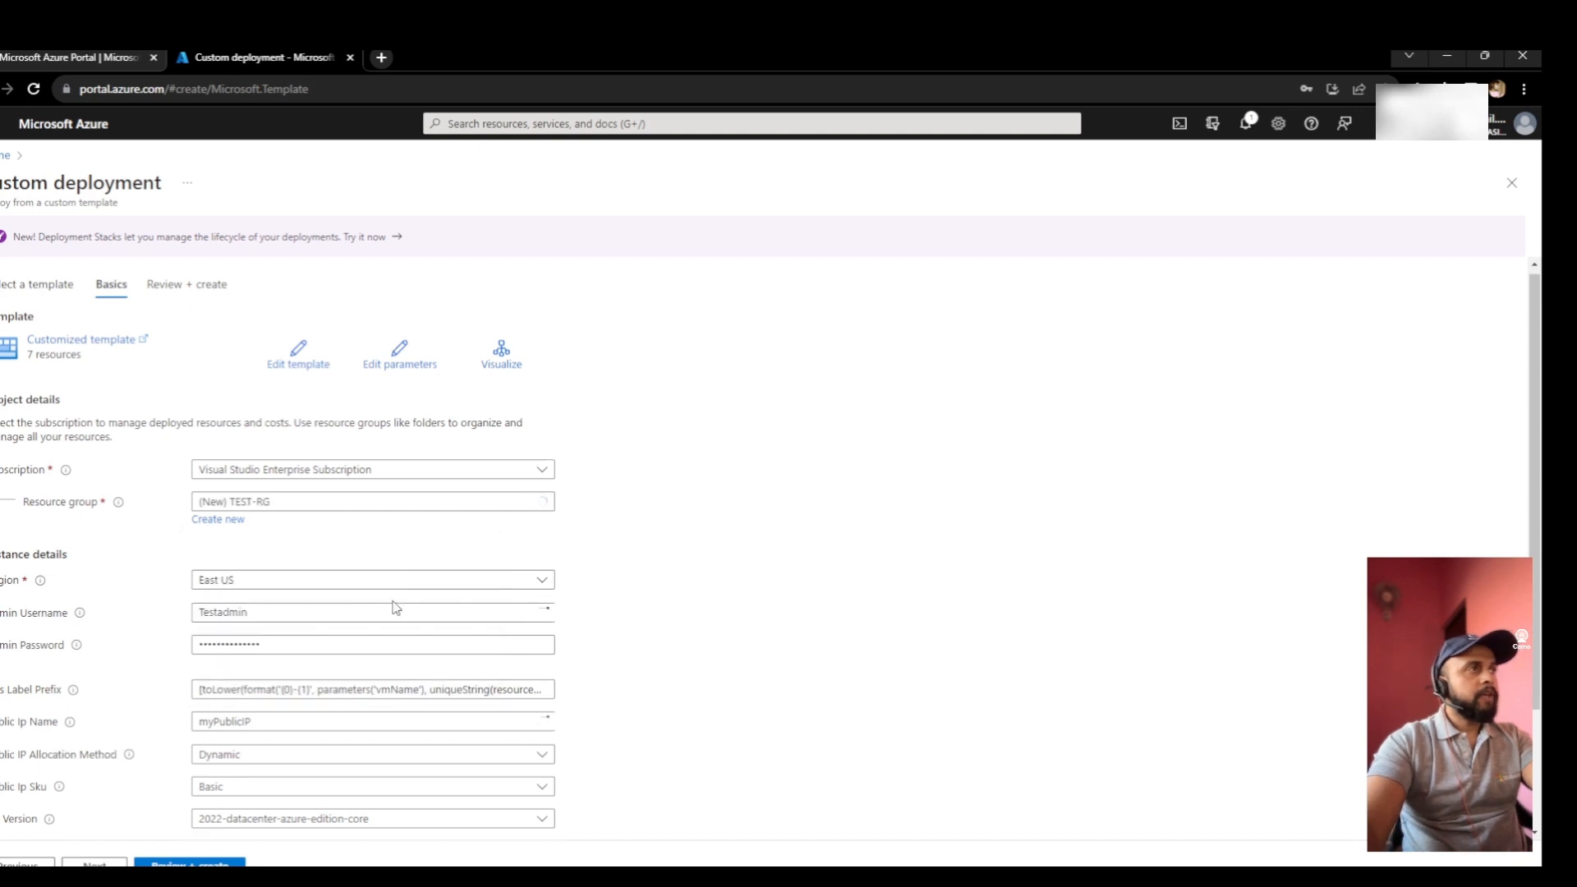
scroll(386, 608, "down", 2)
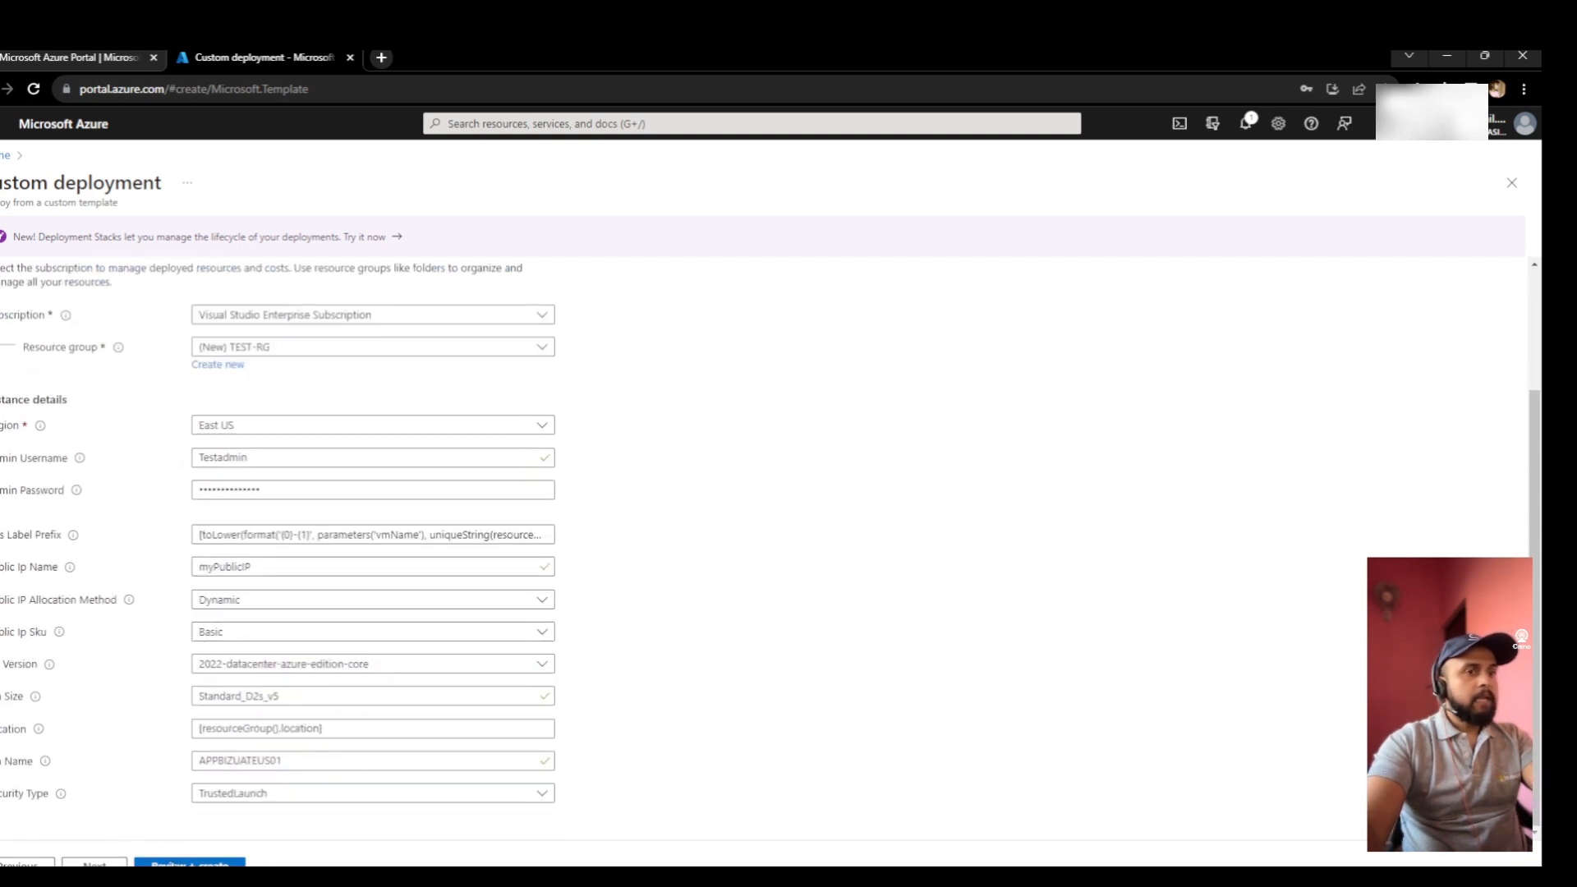
left_click(189, 862)
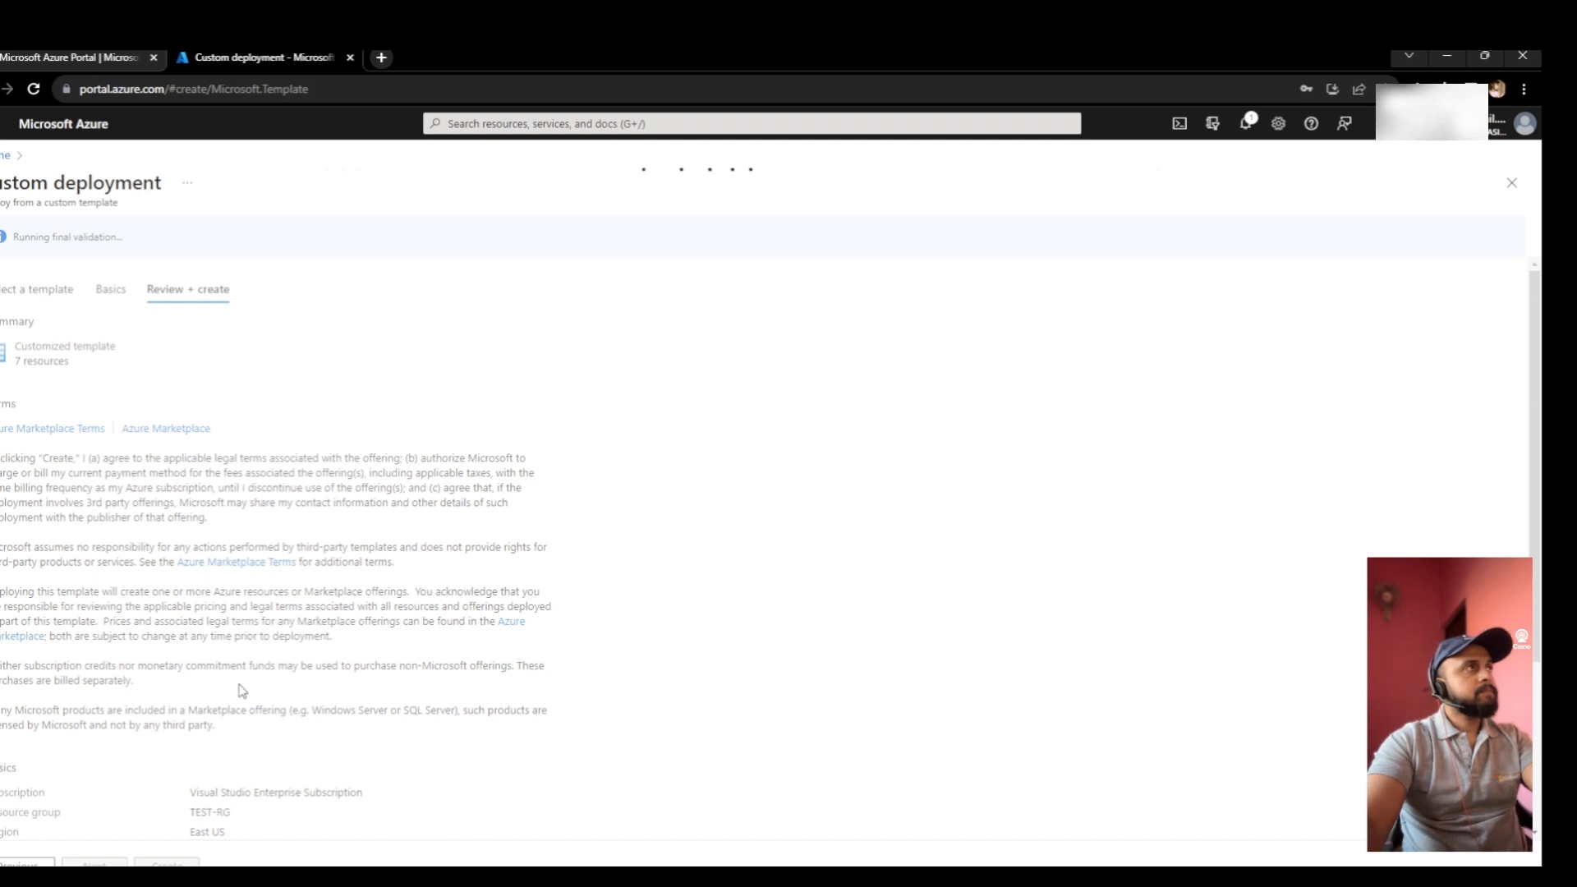
scroll(242, 690, "down", 3)
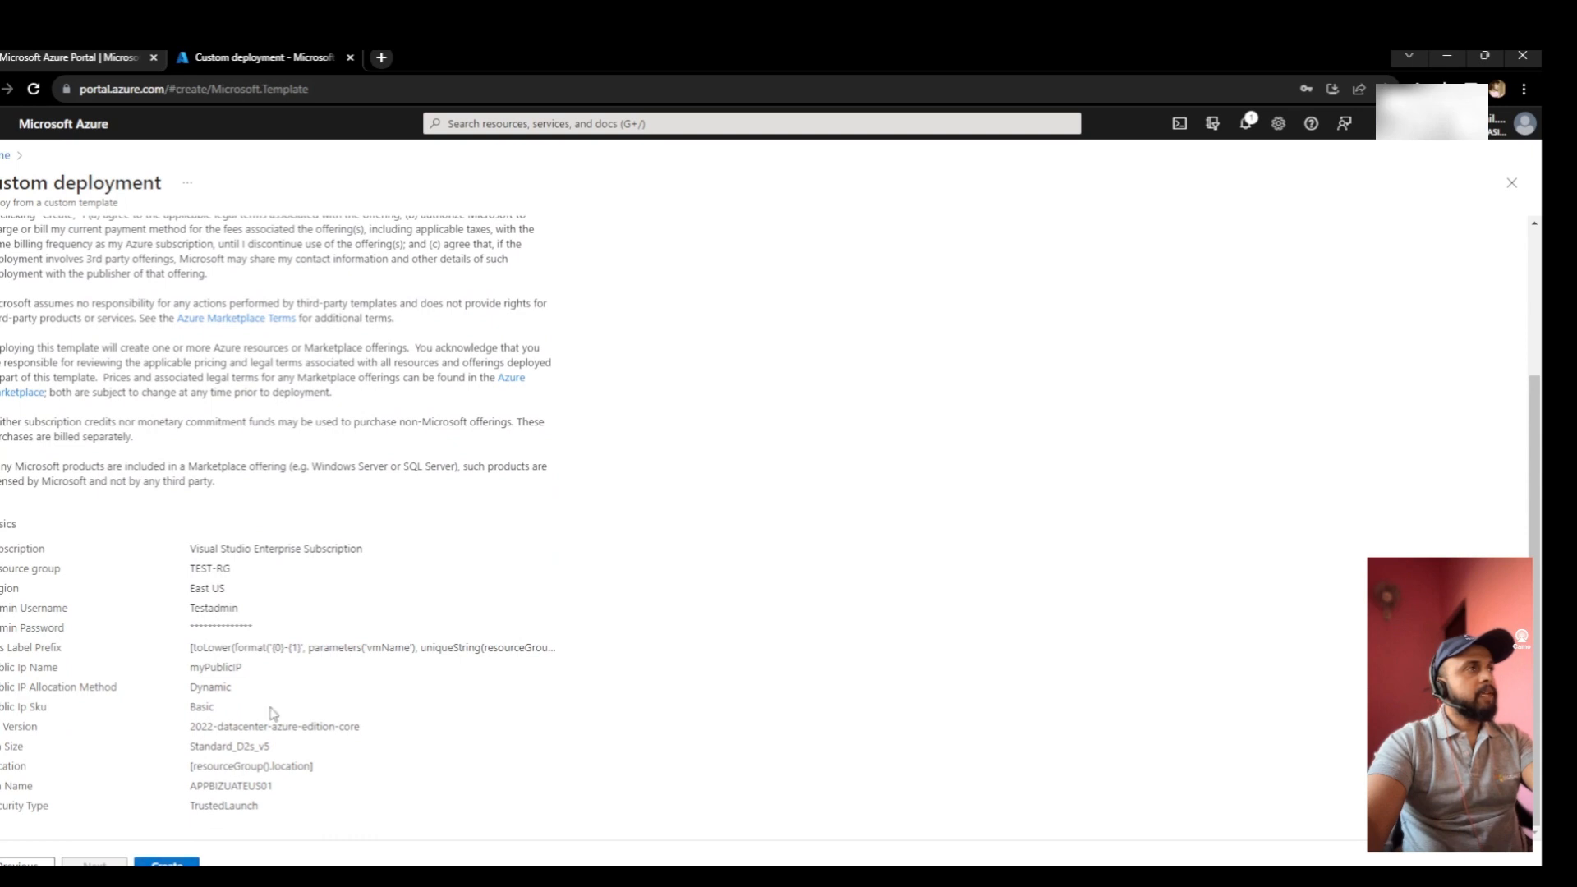
scroll(273, 712, "up", 3)
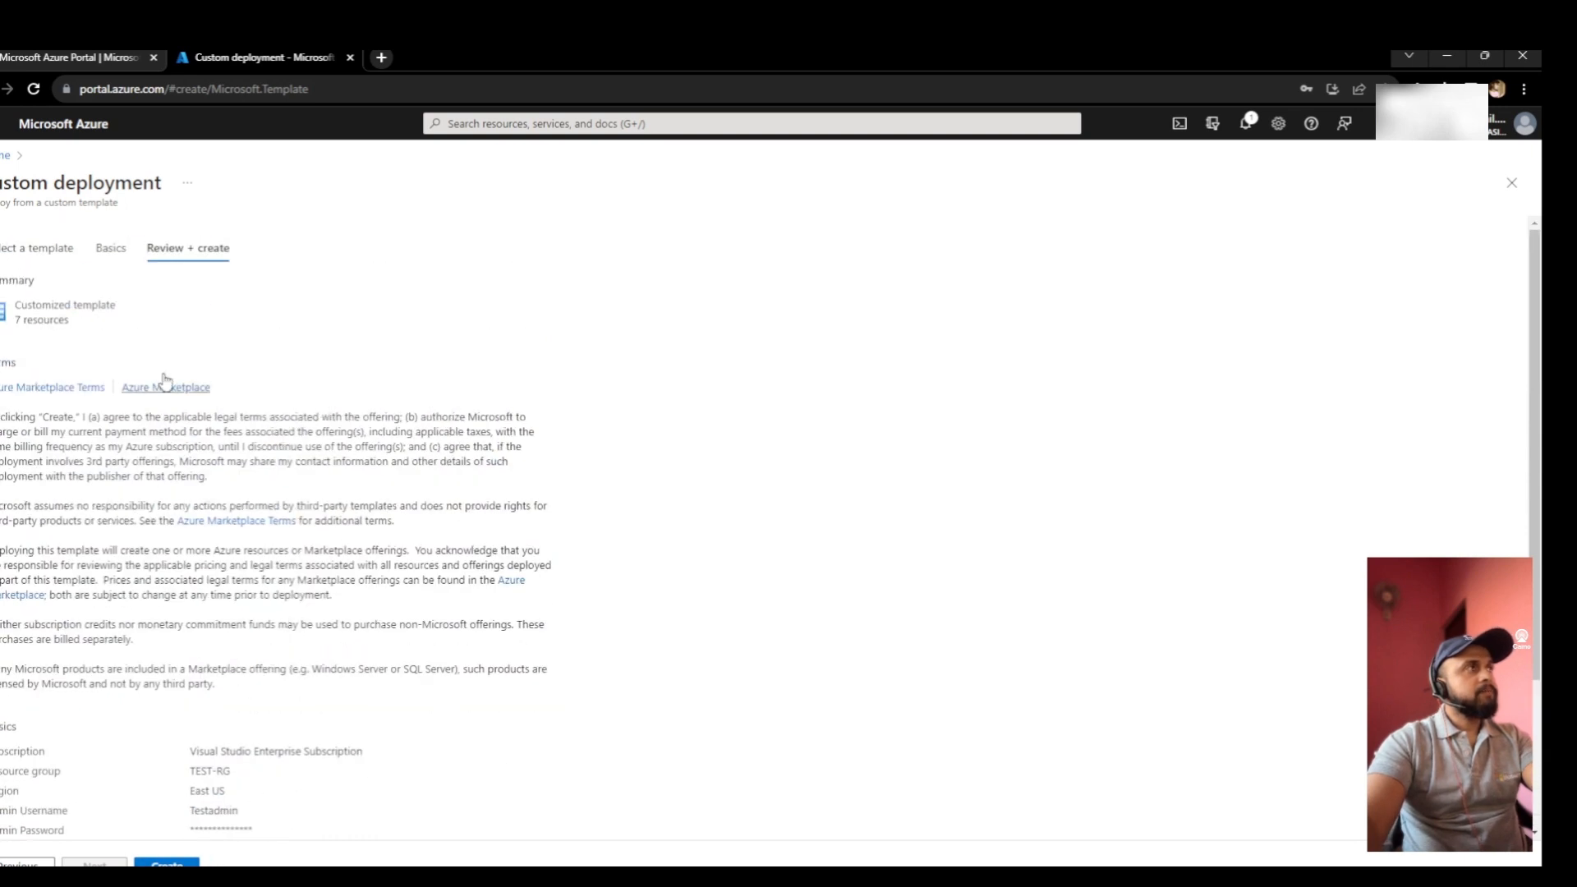
left_click(111, 248)
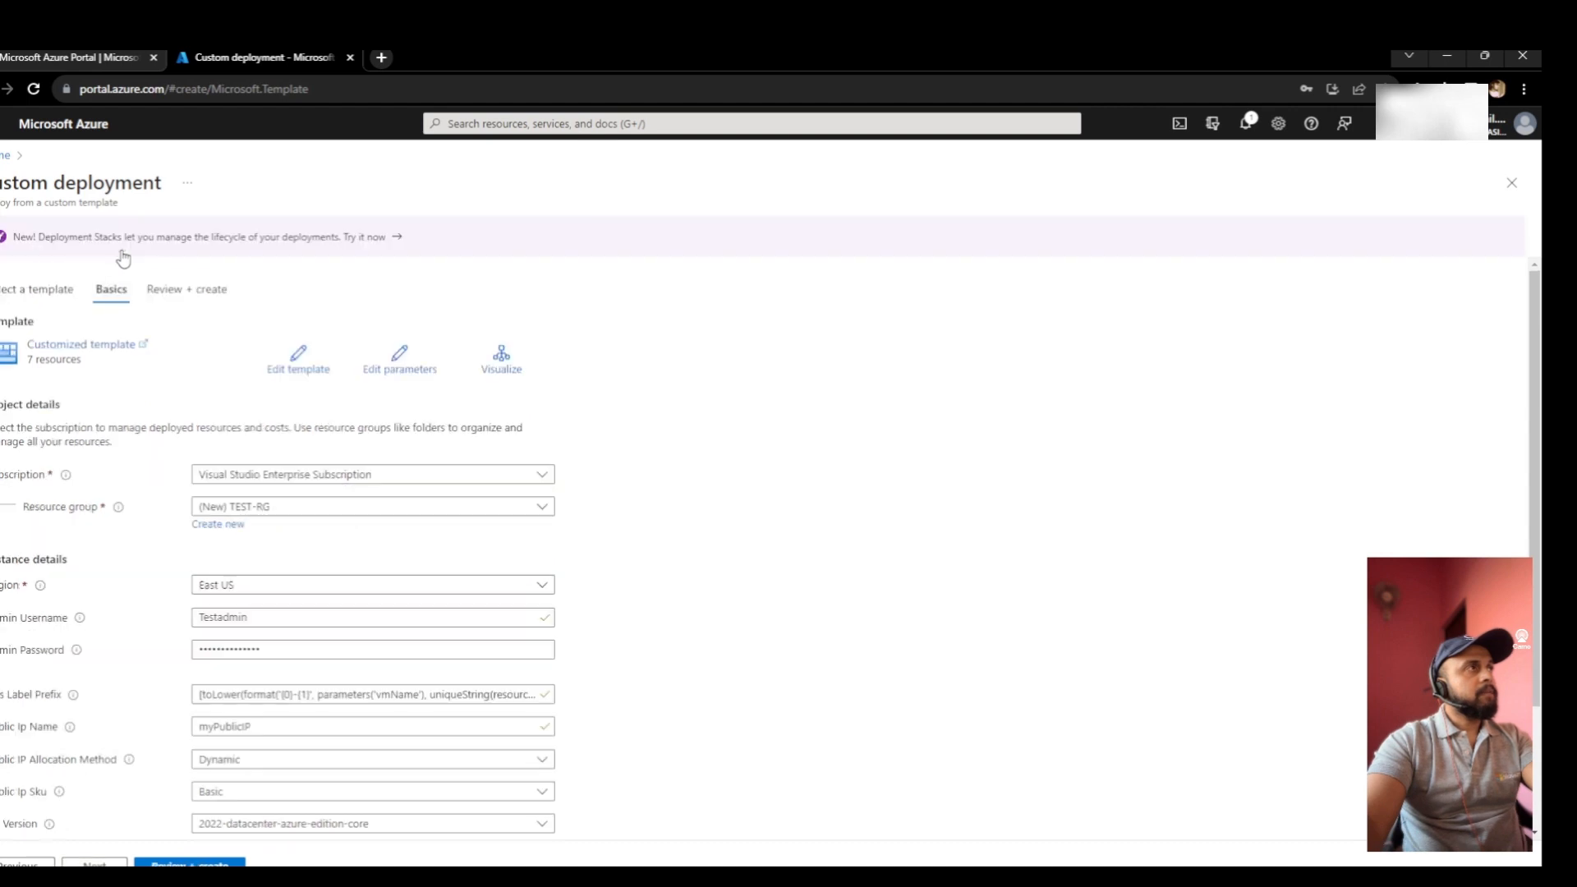
- Open the deployment's JSON template, select all of it, and duplicate the browser tab
left_click(299, 361)
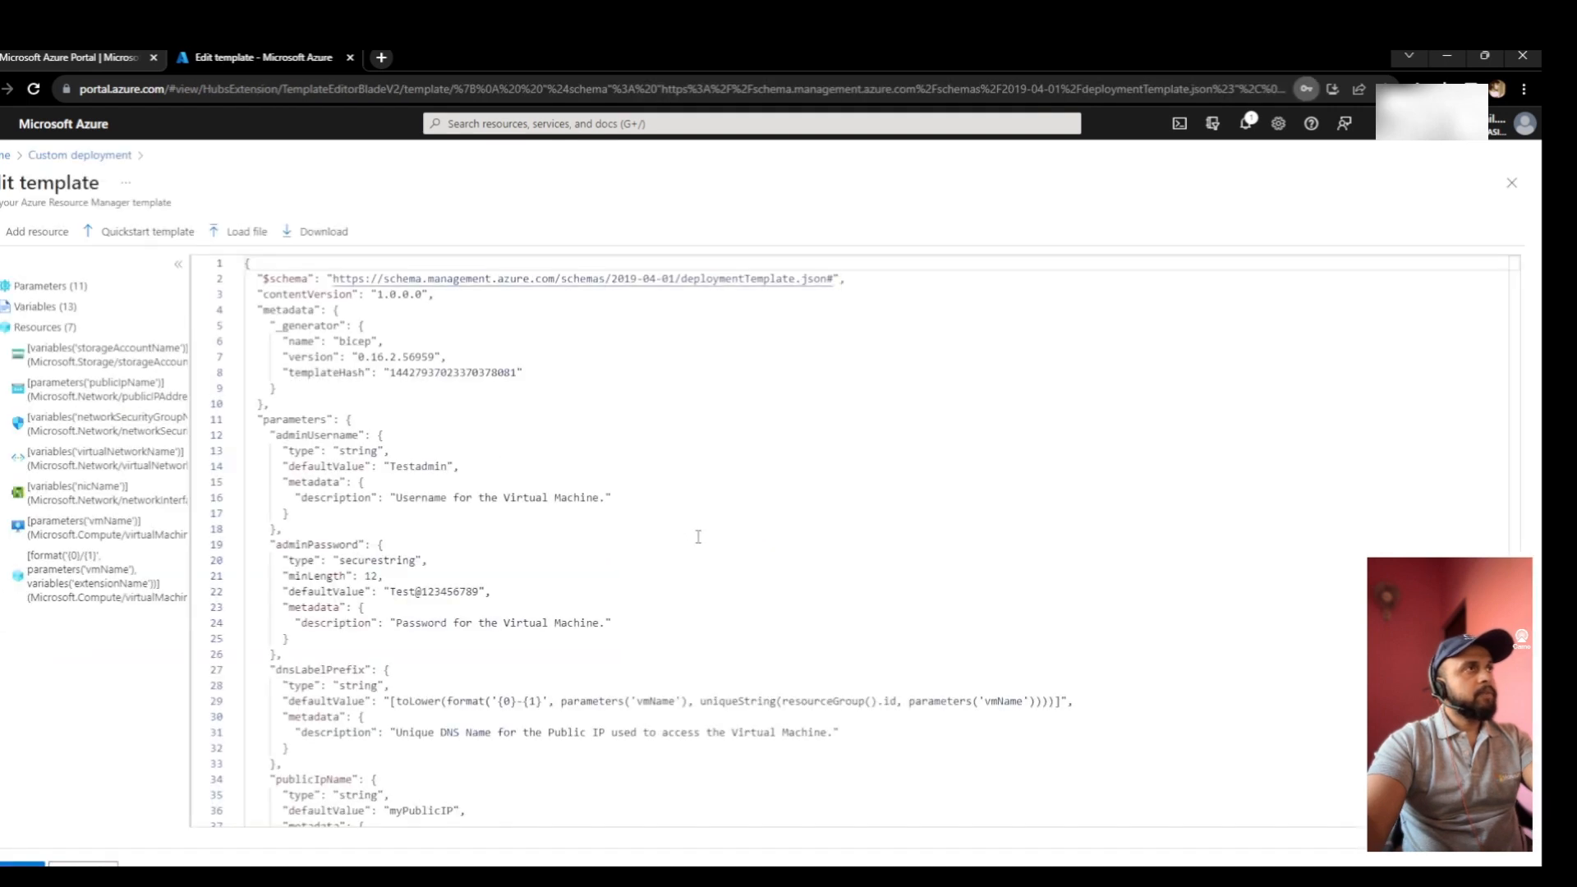
left_click(626, 529)
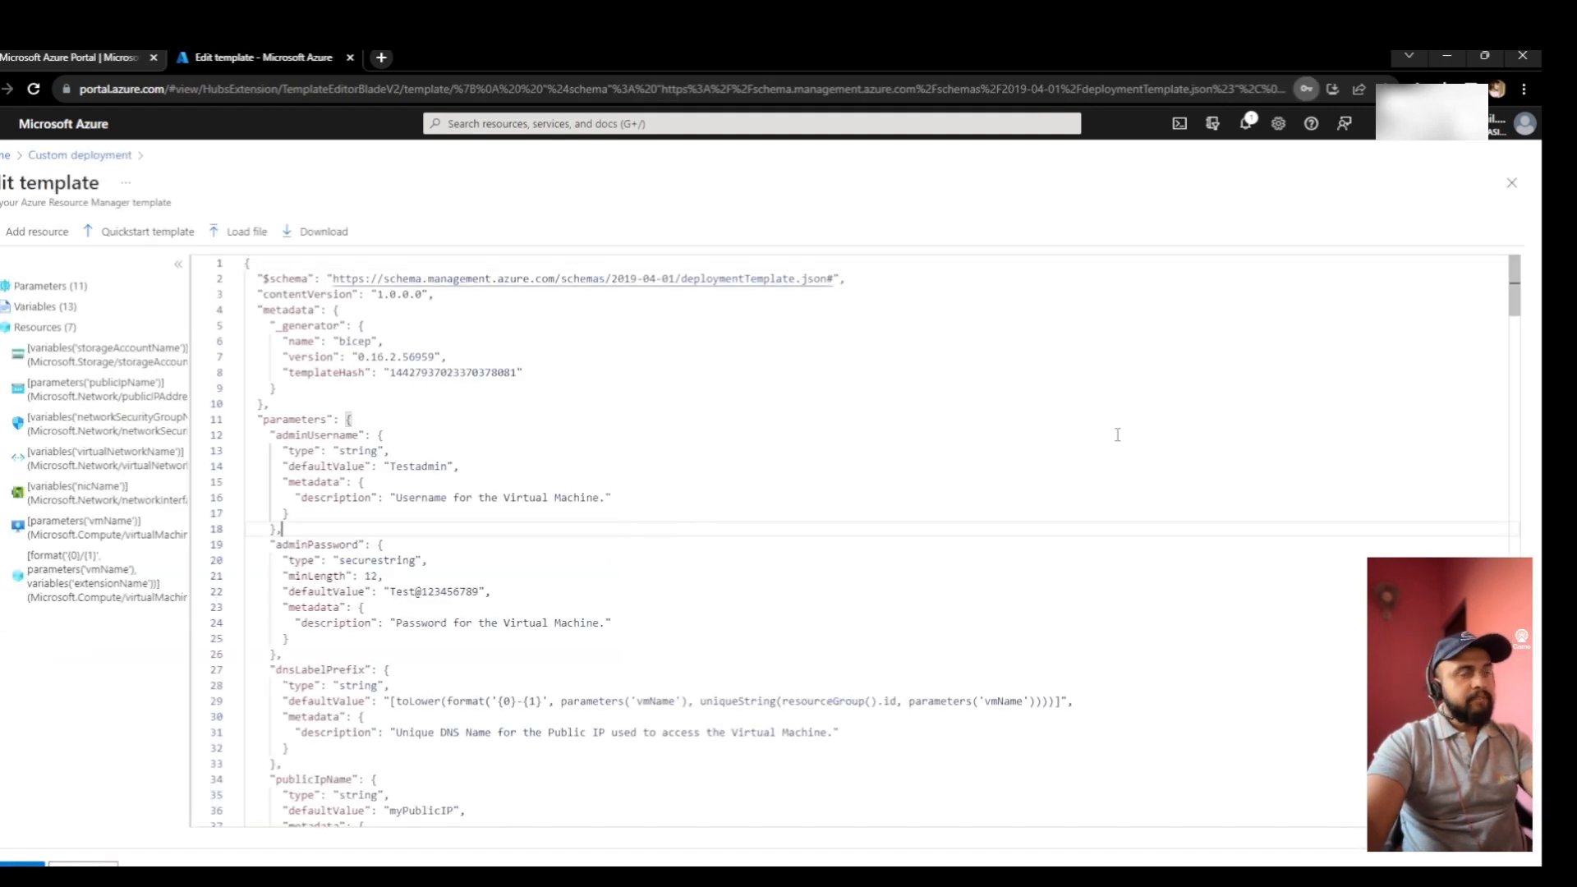
left_click(619, 486)
key("ctrl+a")
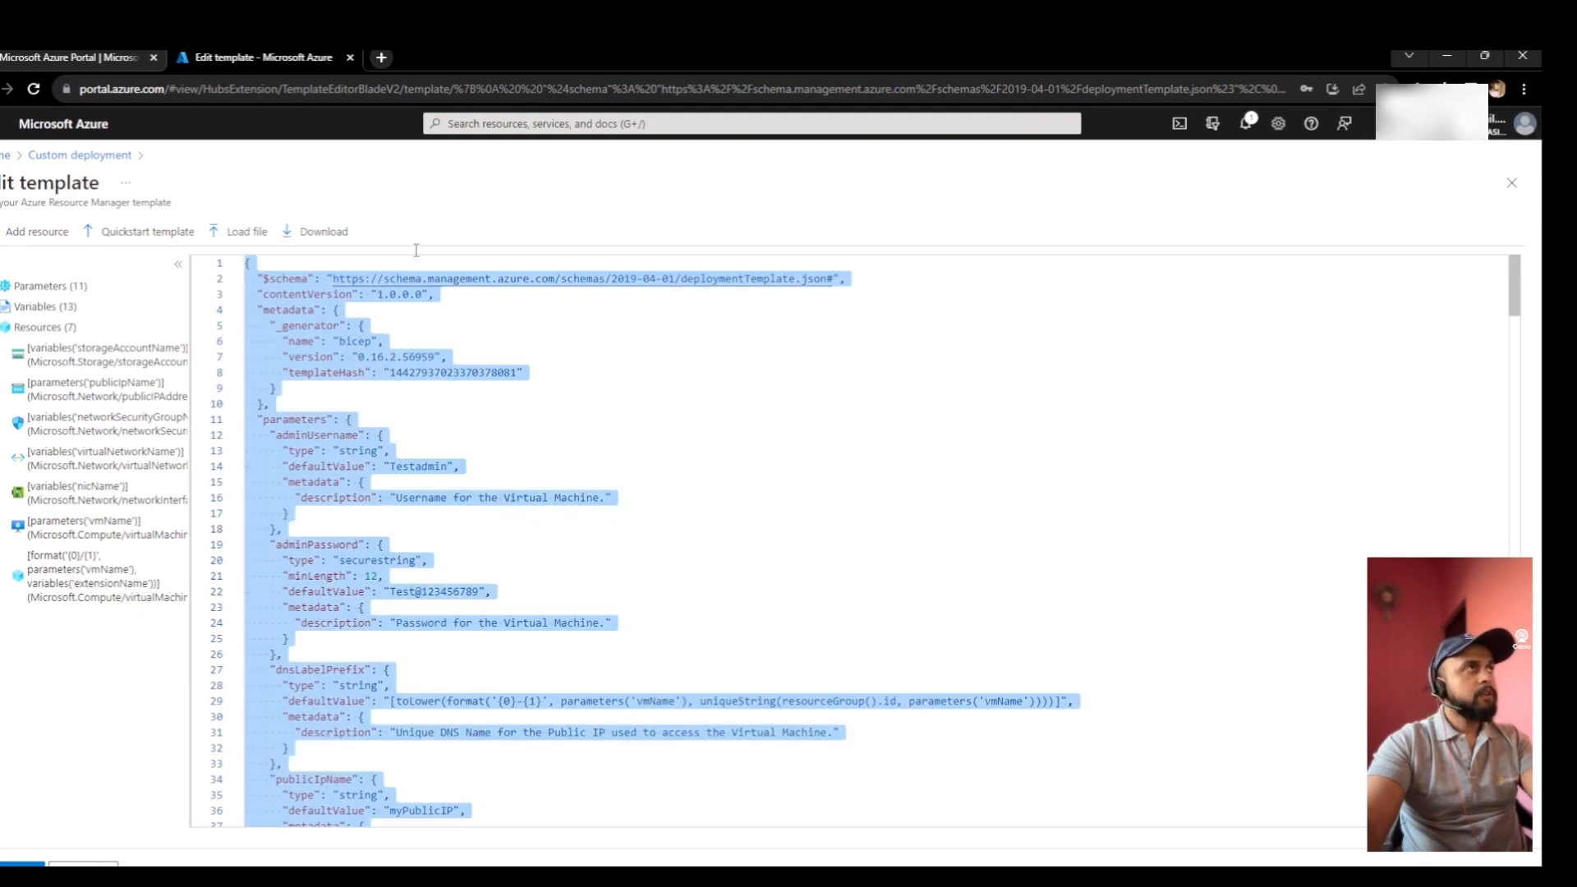
left_click(327, 184)
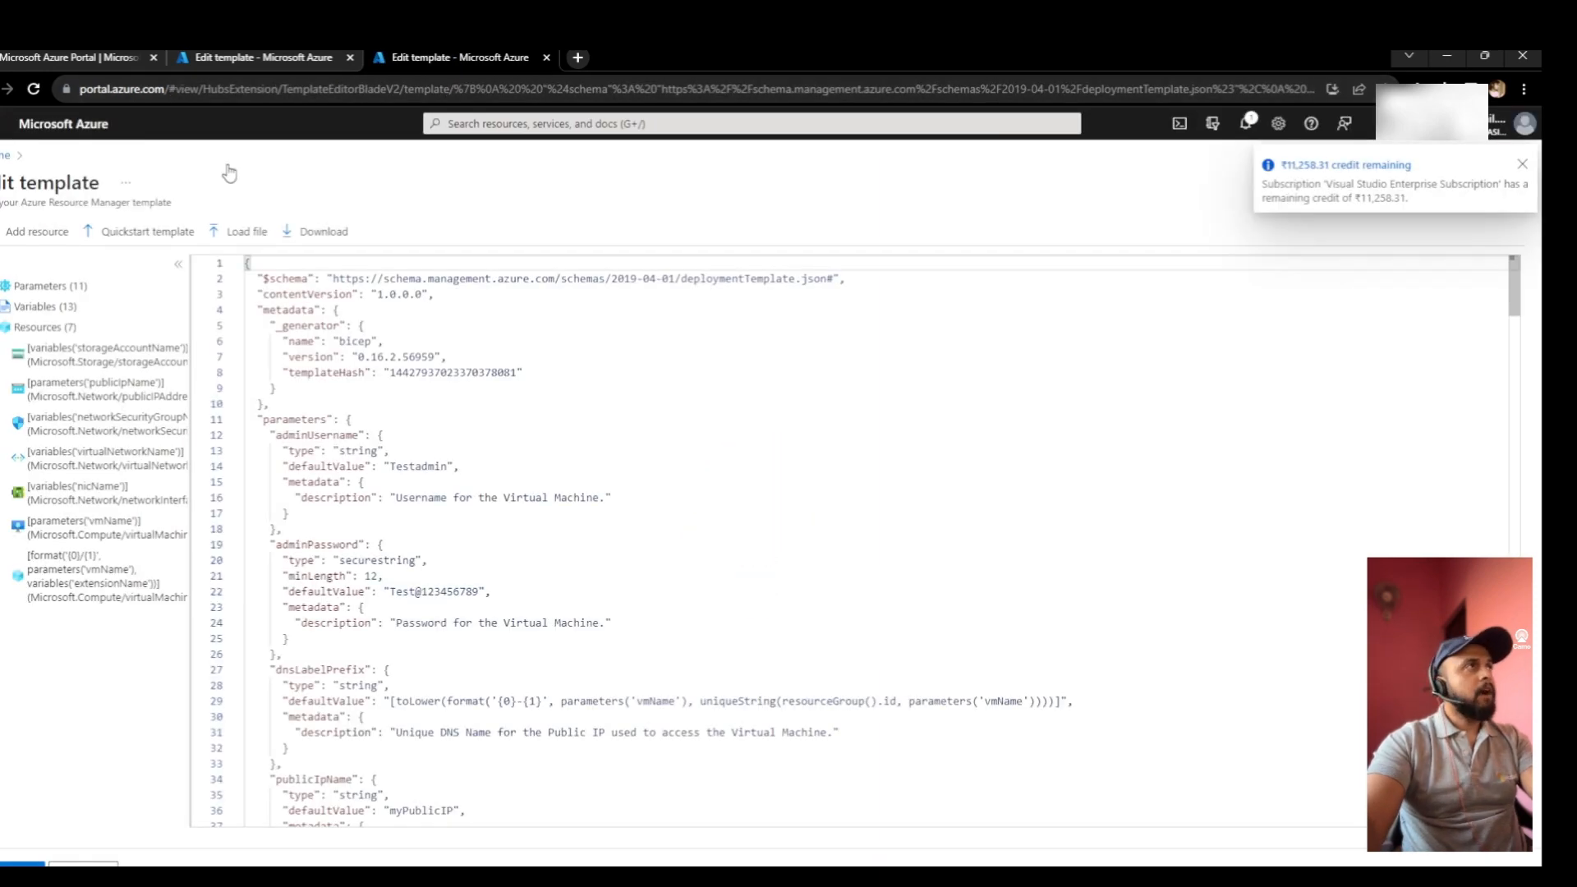
- Find and open the Templates service by searching 'templ'
left_click(494, 120)
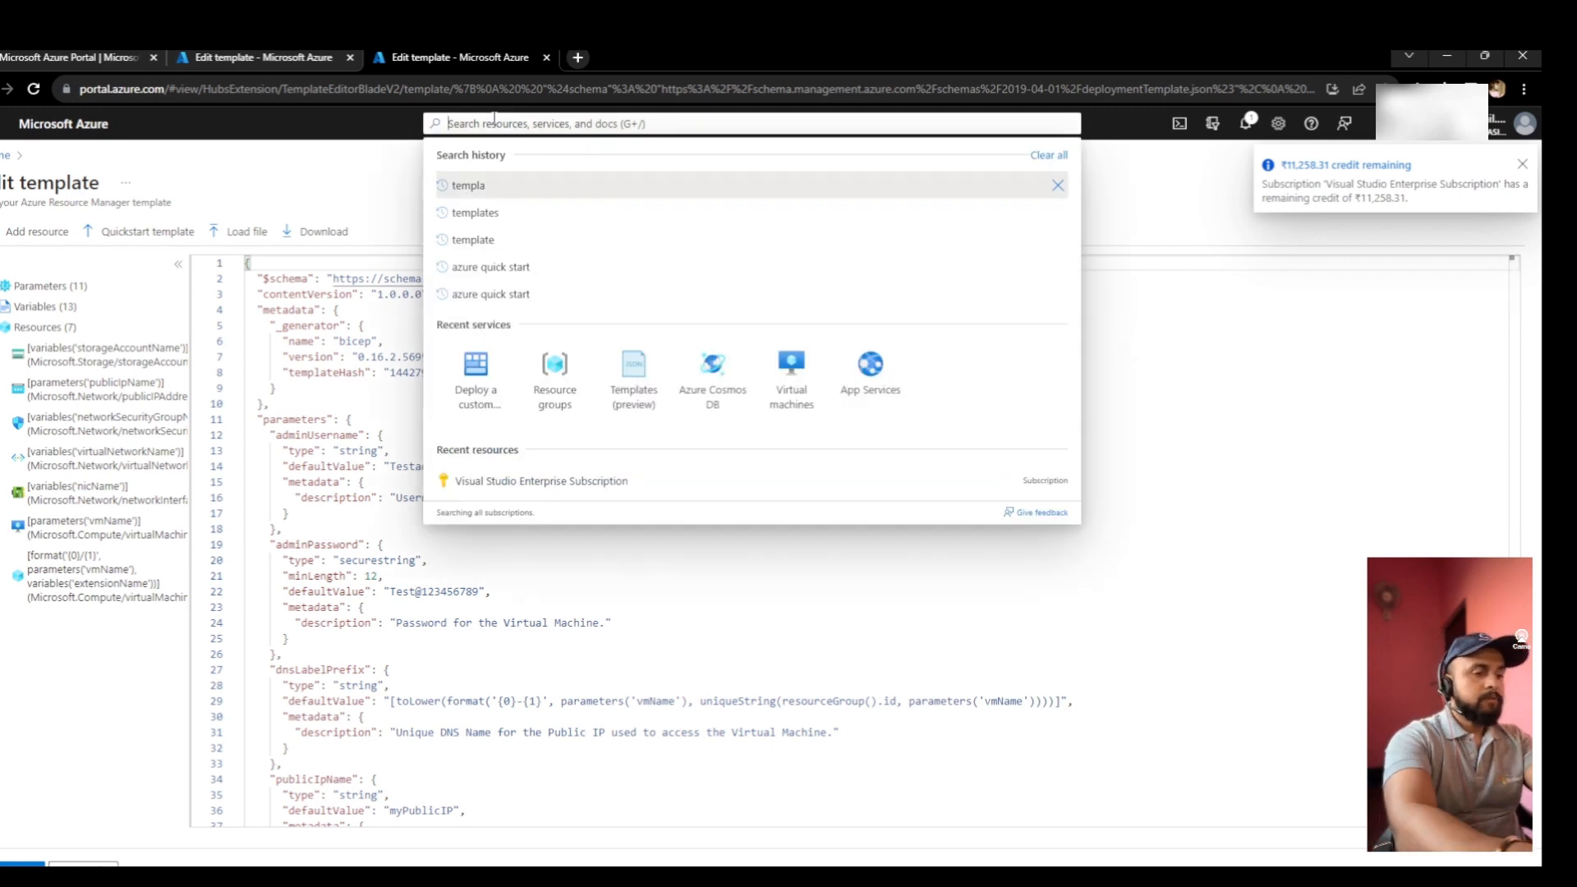
type("templ")
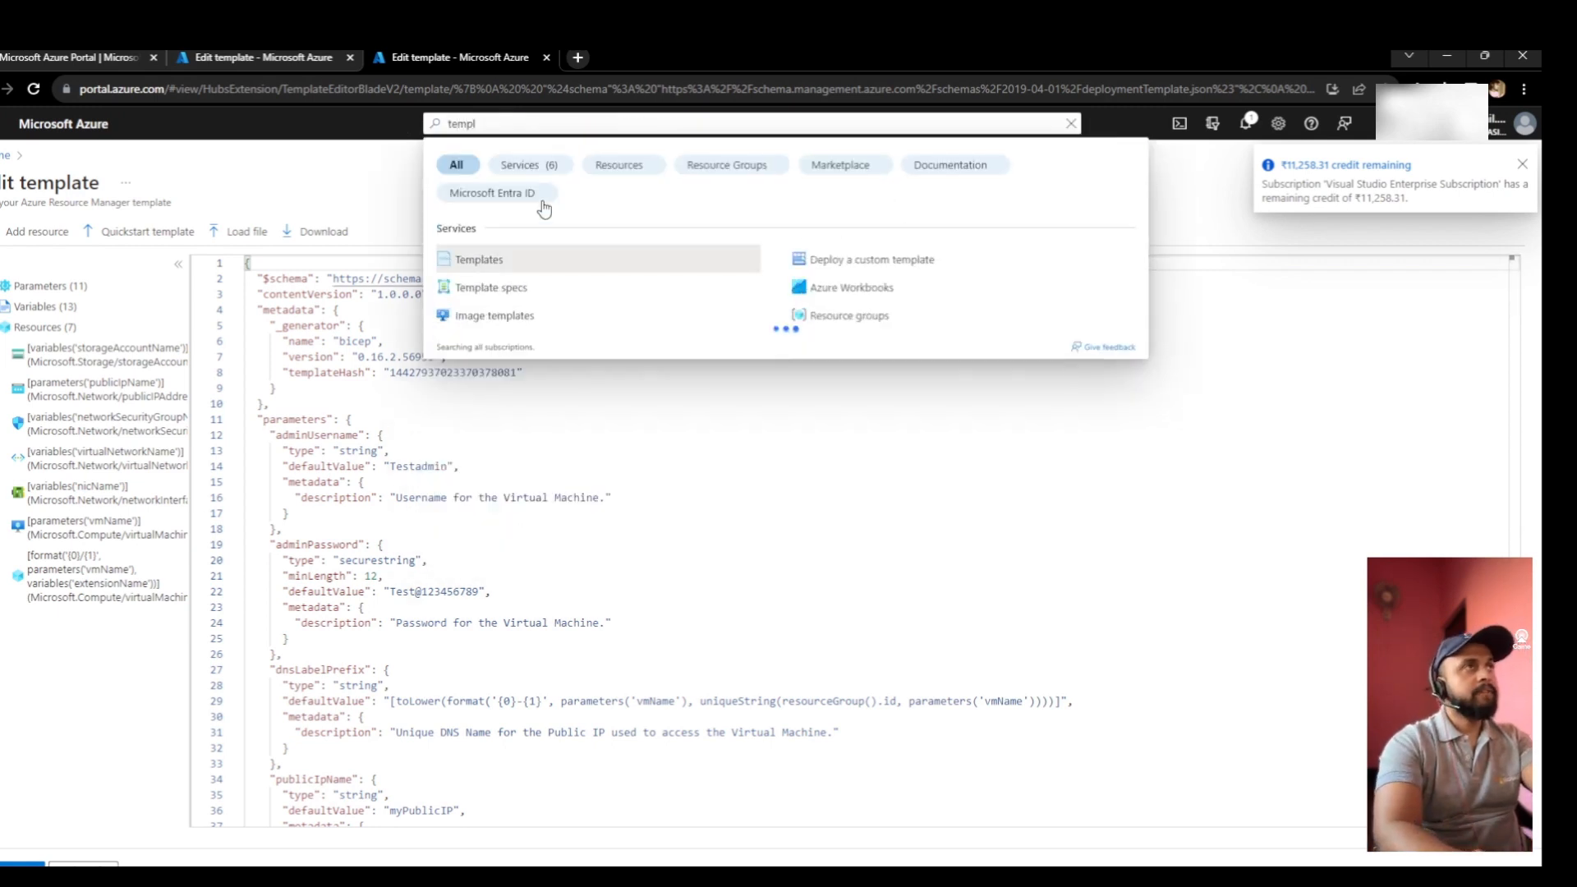
left_click(571, 264)
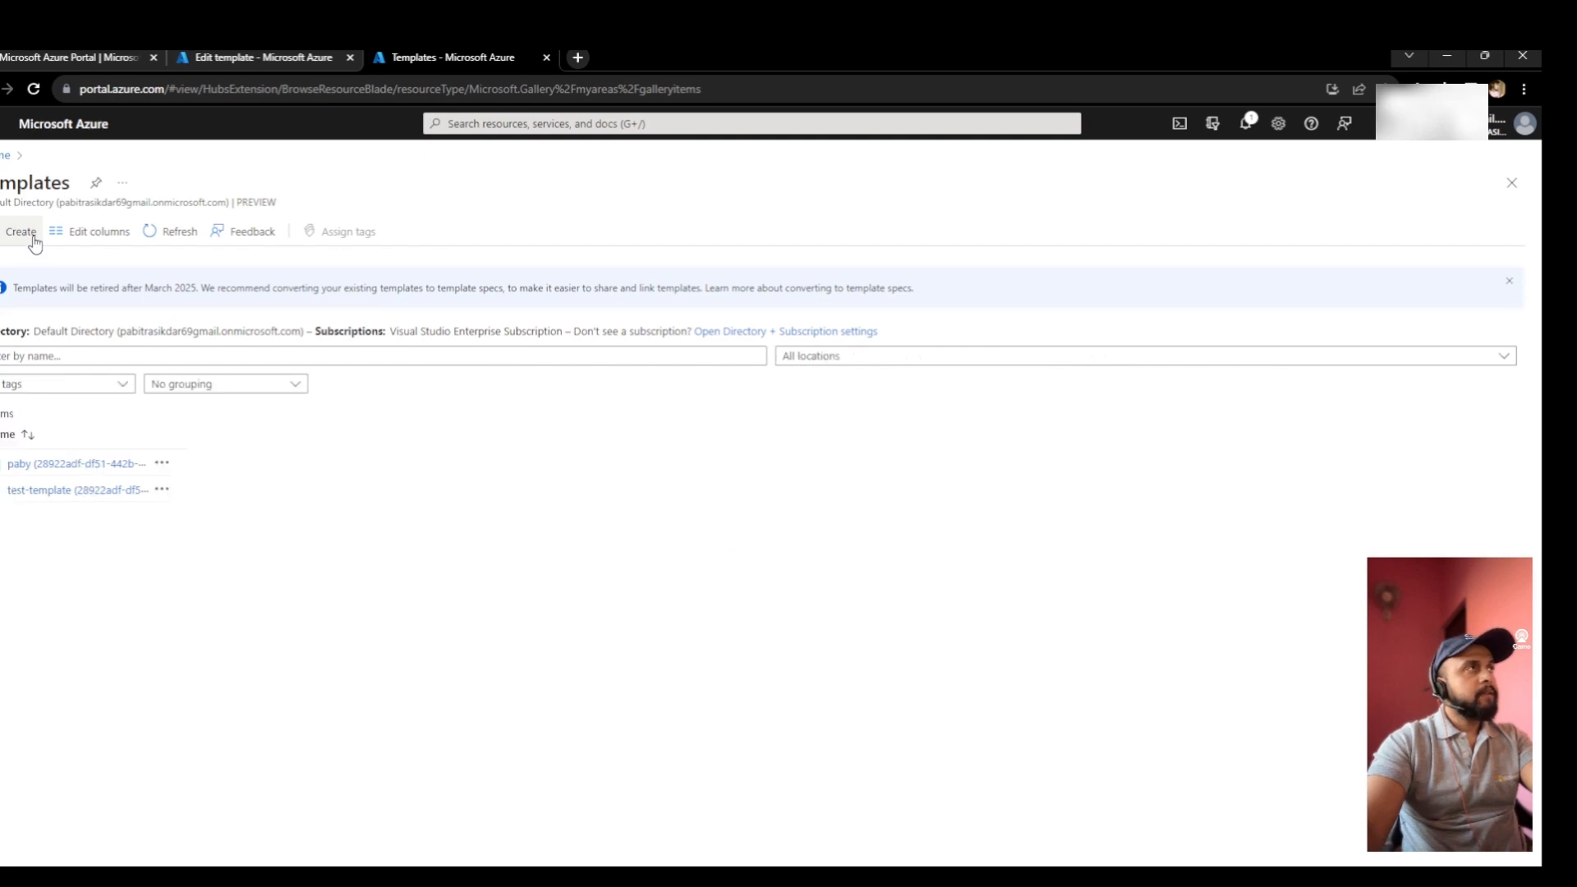
- Start a new template with description 'Template for VM build- Windows' and select its starter JSON
left_click(120, 353)
type("t")
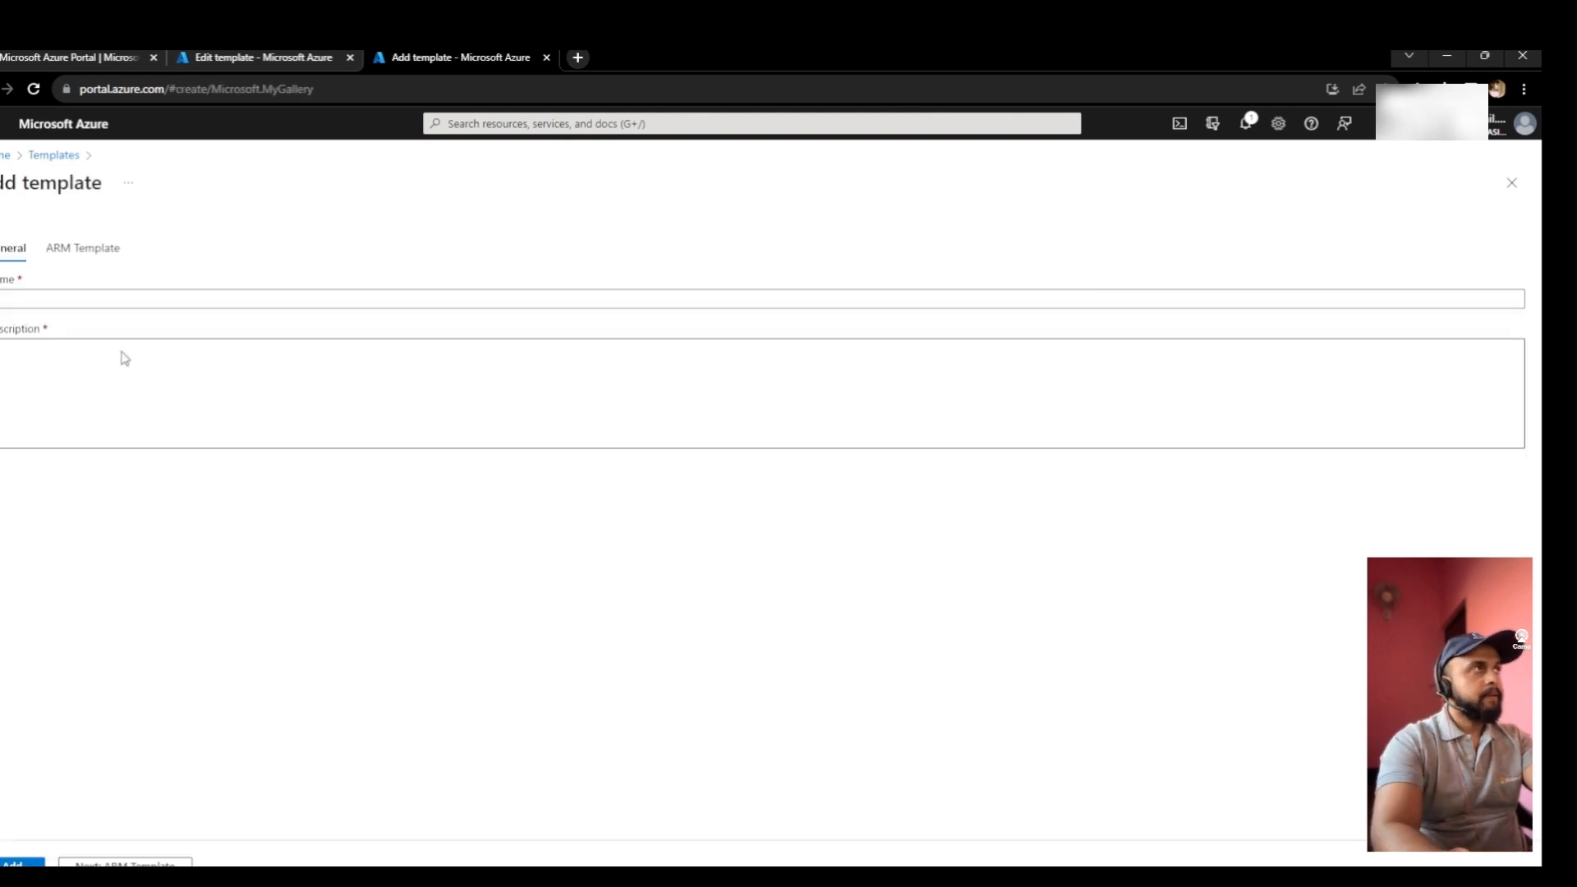
left_click(106, 300)
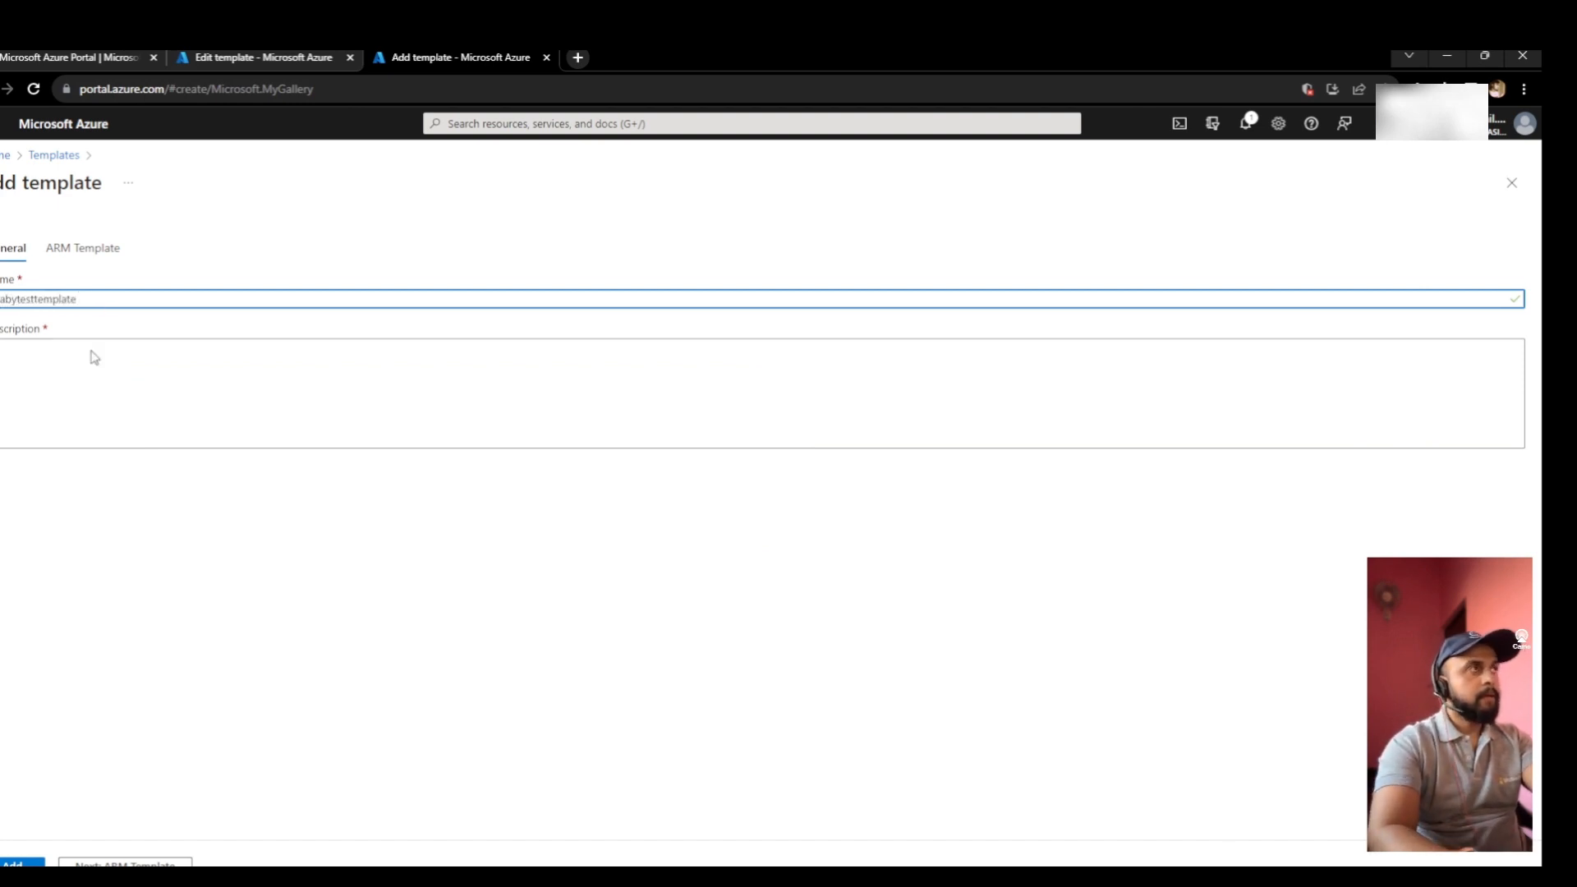
left_click(80, 385)
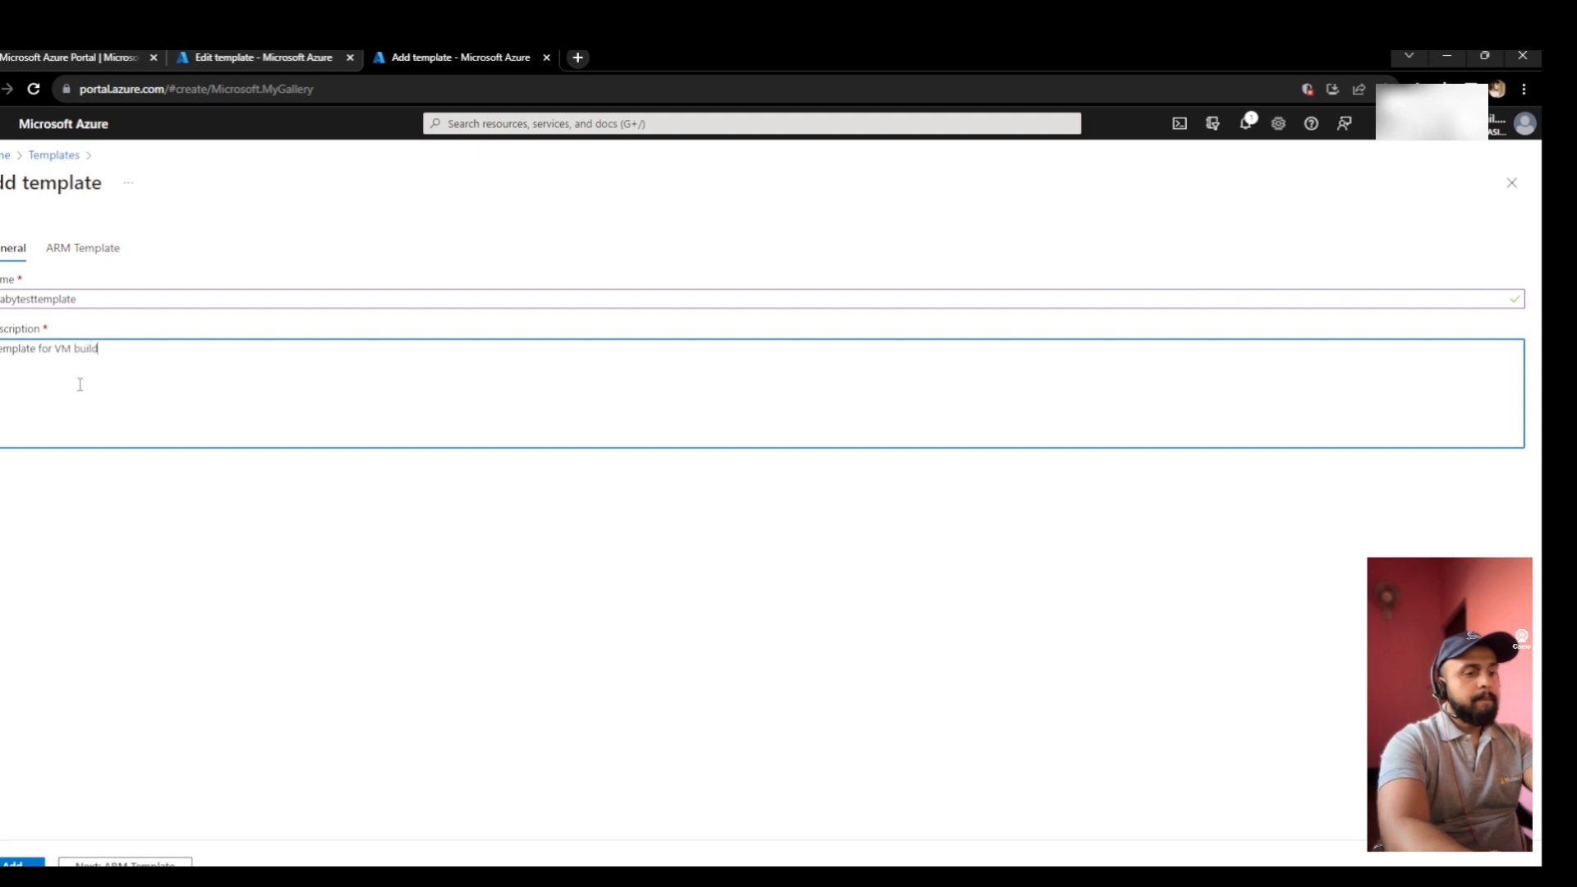
type("indows")
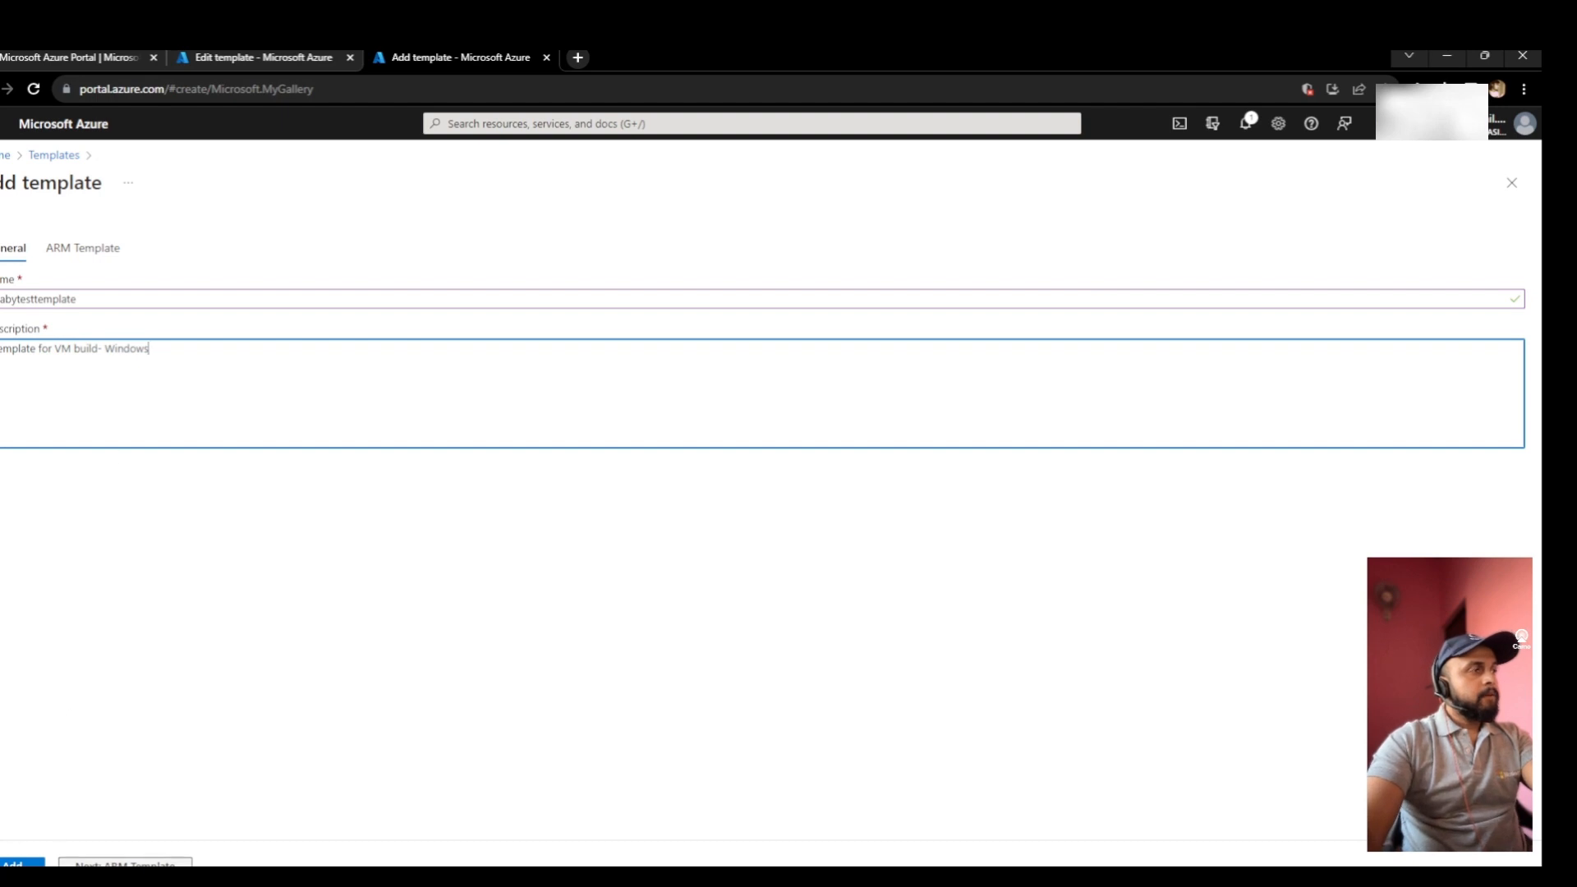
left_click(123, 862)
left_click_drag(131, 424, 24, 279)
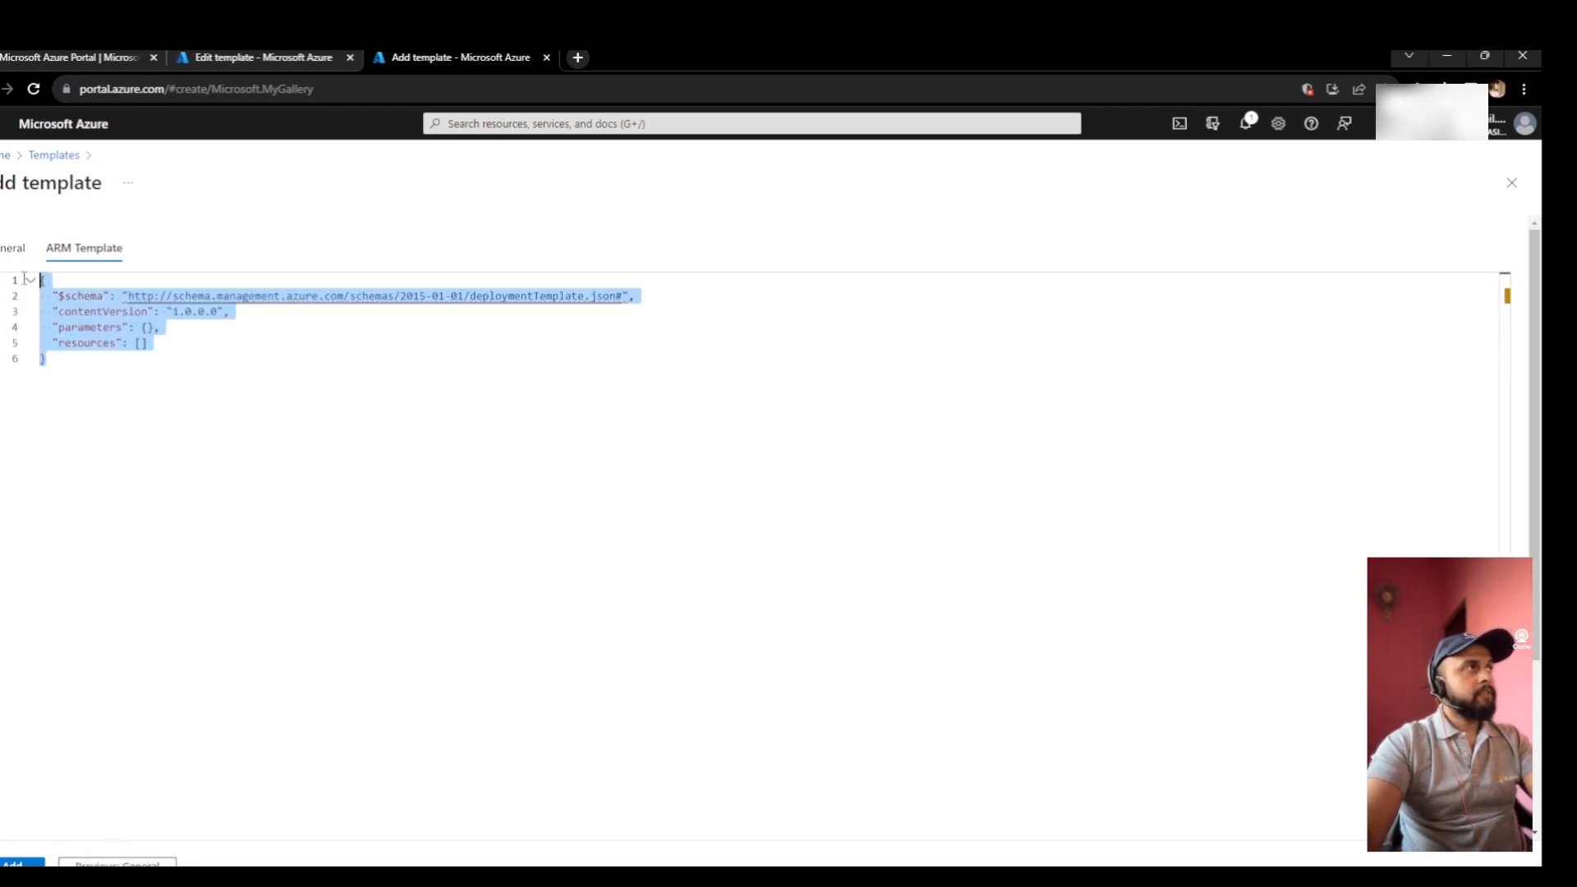
- Paste the copied Windows VM template JSON over the starter and review it
key("ctrl+v")
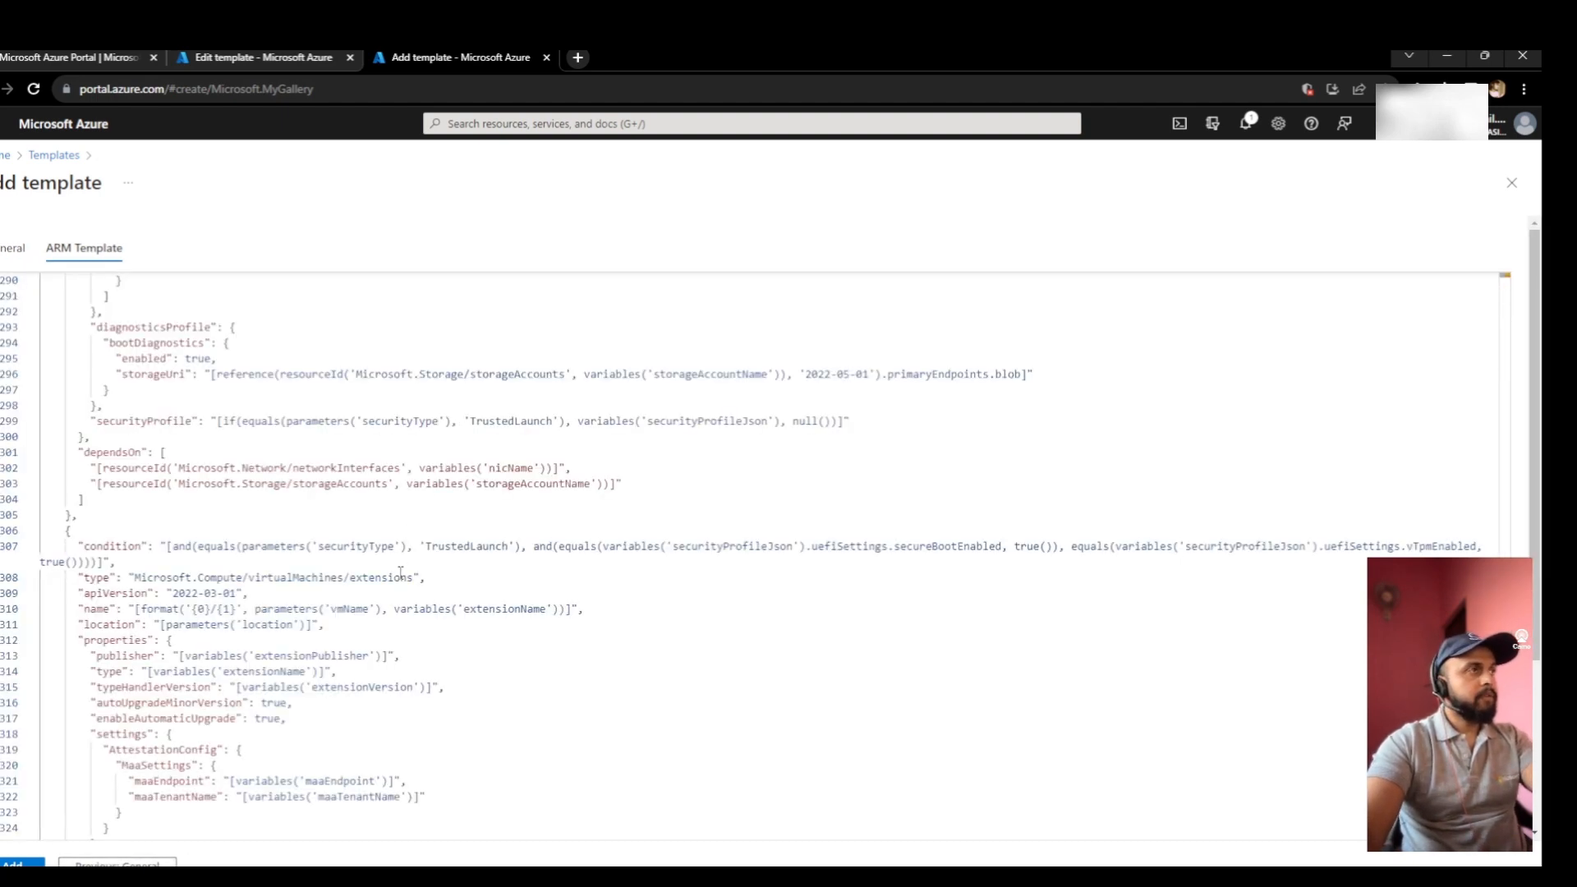
scroll(401, 573, "up", 8)
scroll(395, 602, "down", 7)
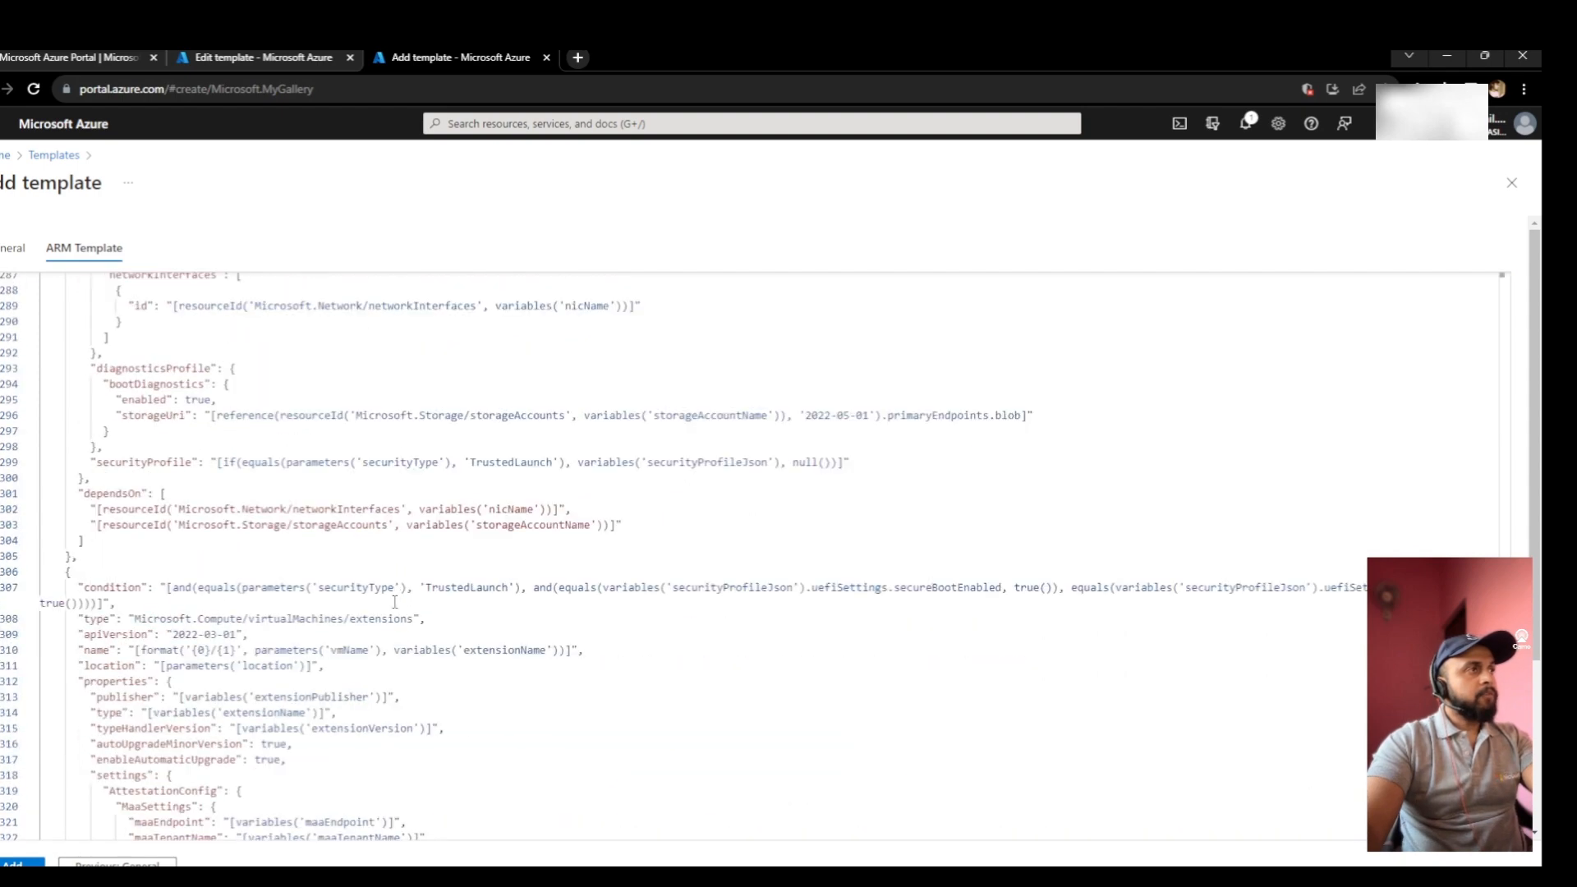
scroll(395, 602, "down", 1)
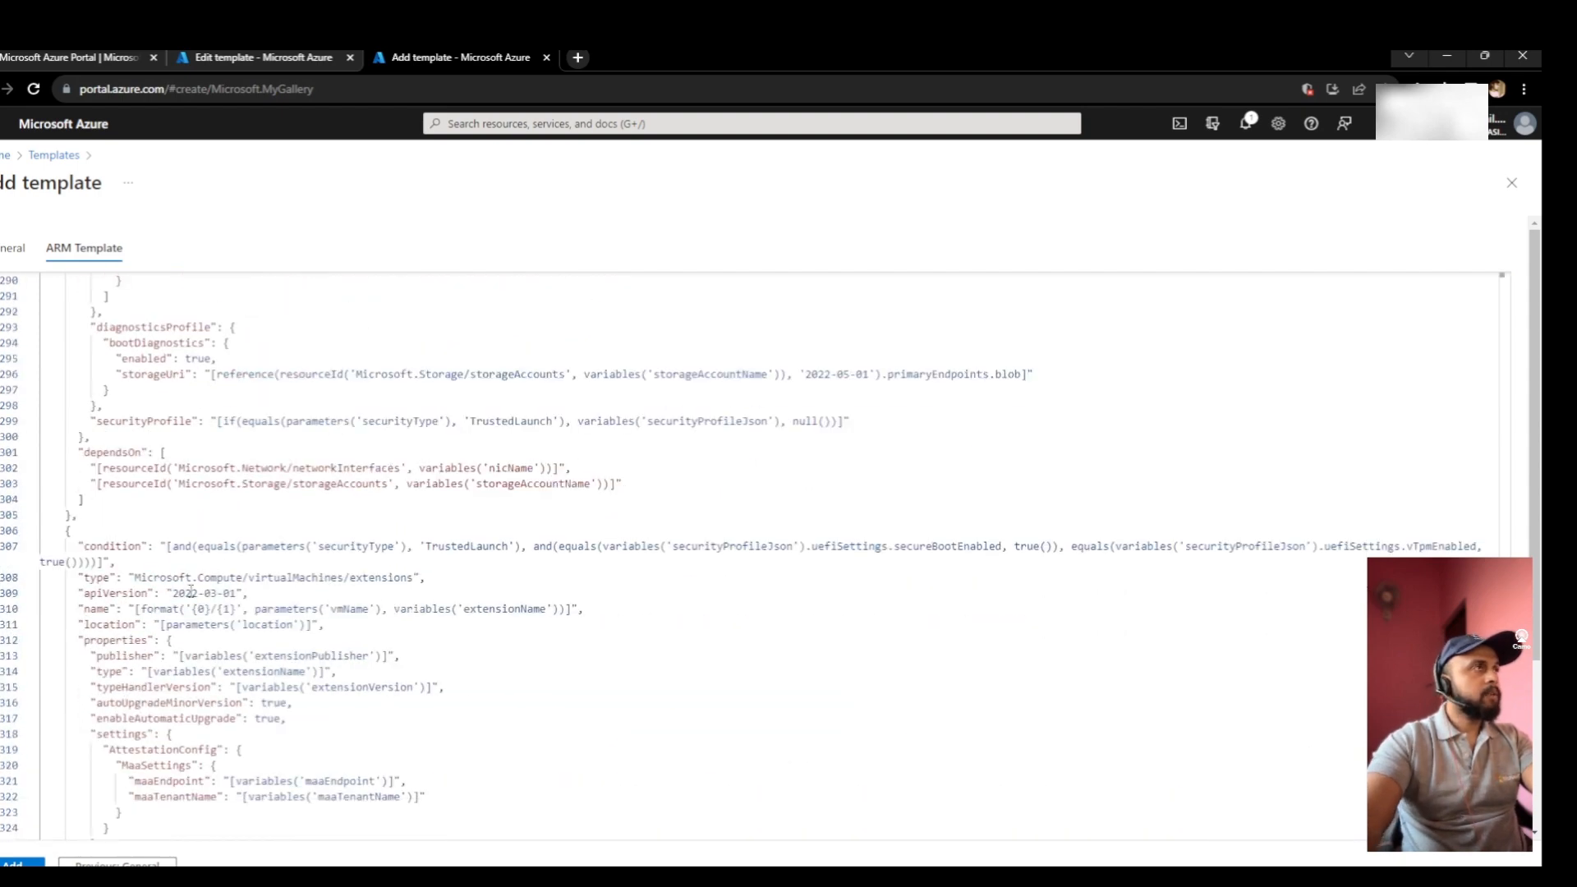
scroll(190, 591, "up", 5)
scroll(229, 564, "up", 5)
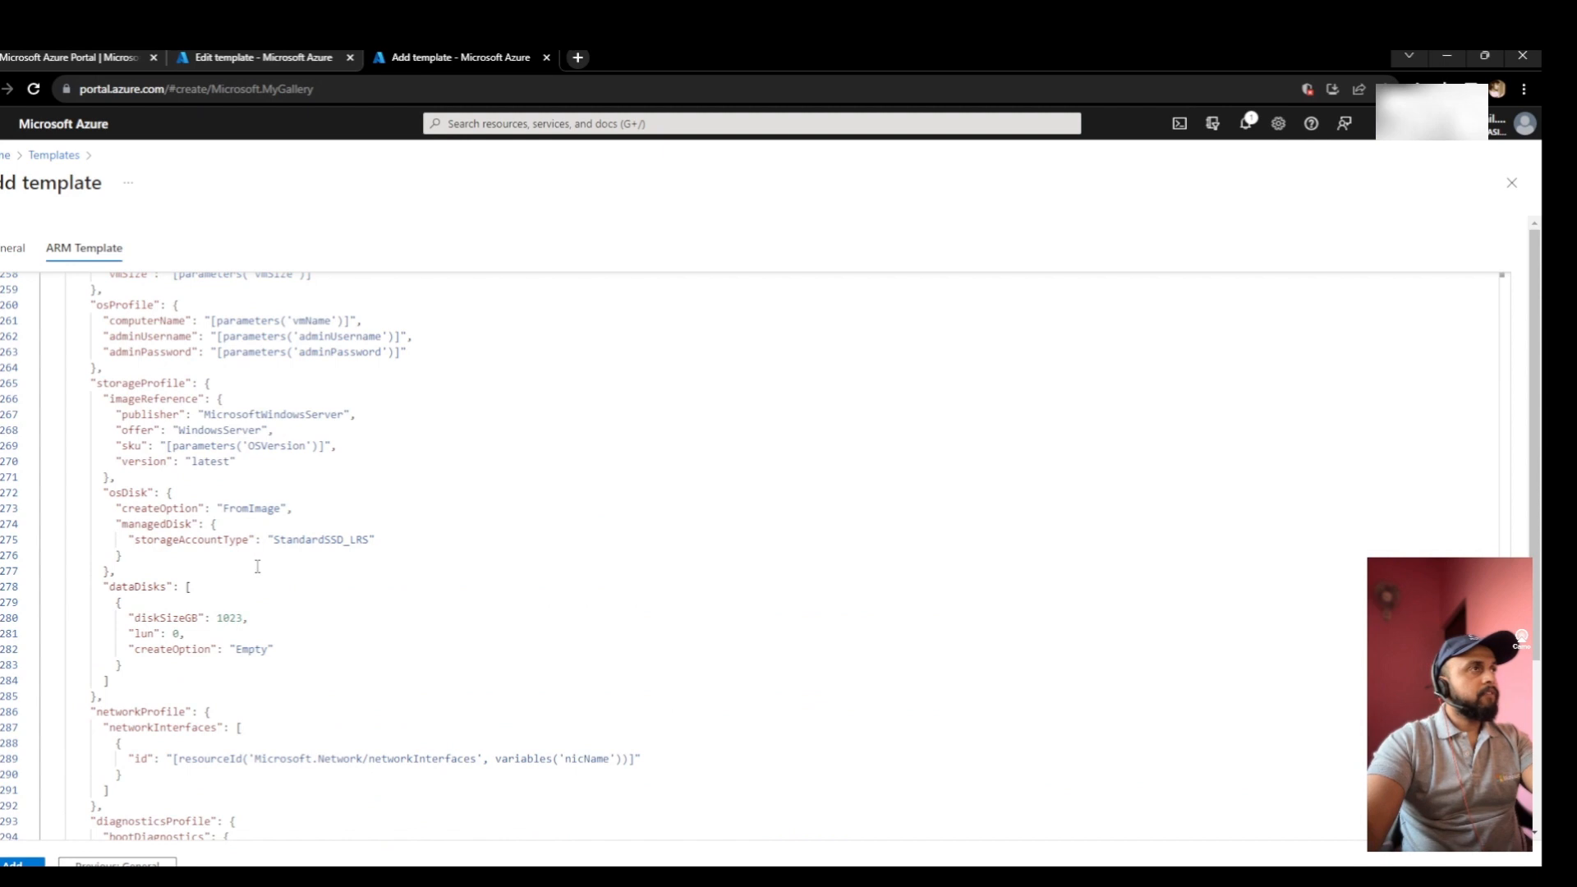
scroll(257, 566, "up", 5)
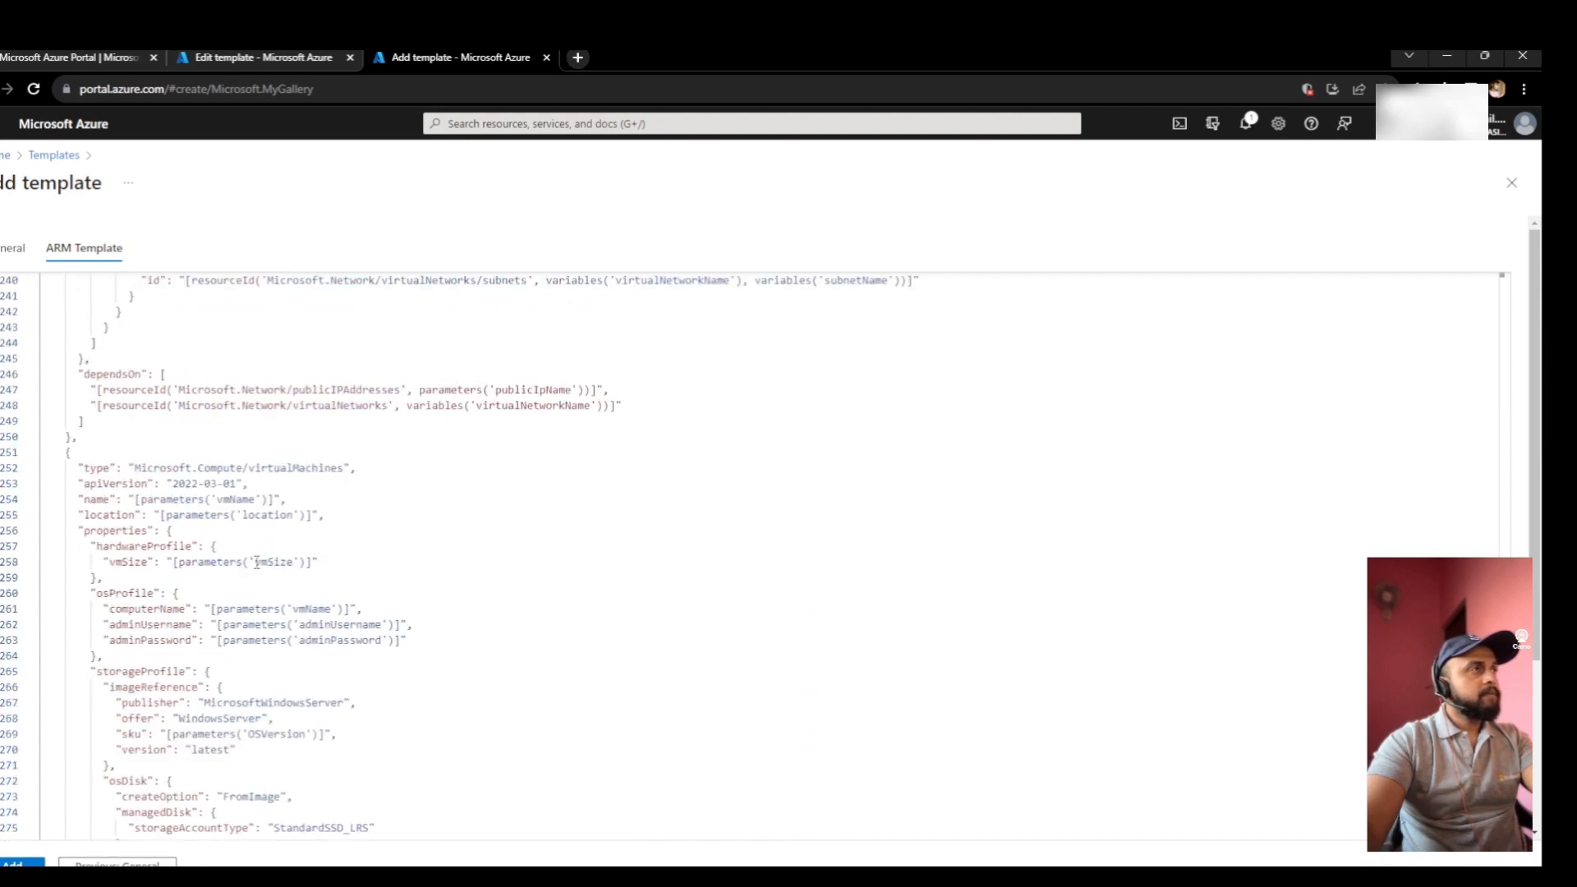
scroll(257, 563, "up", 9)
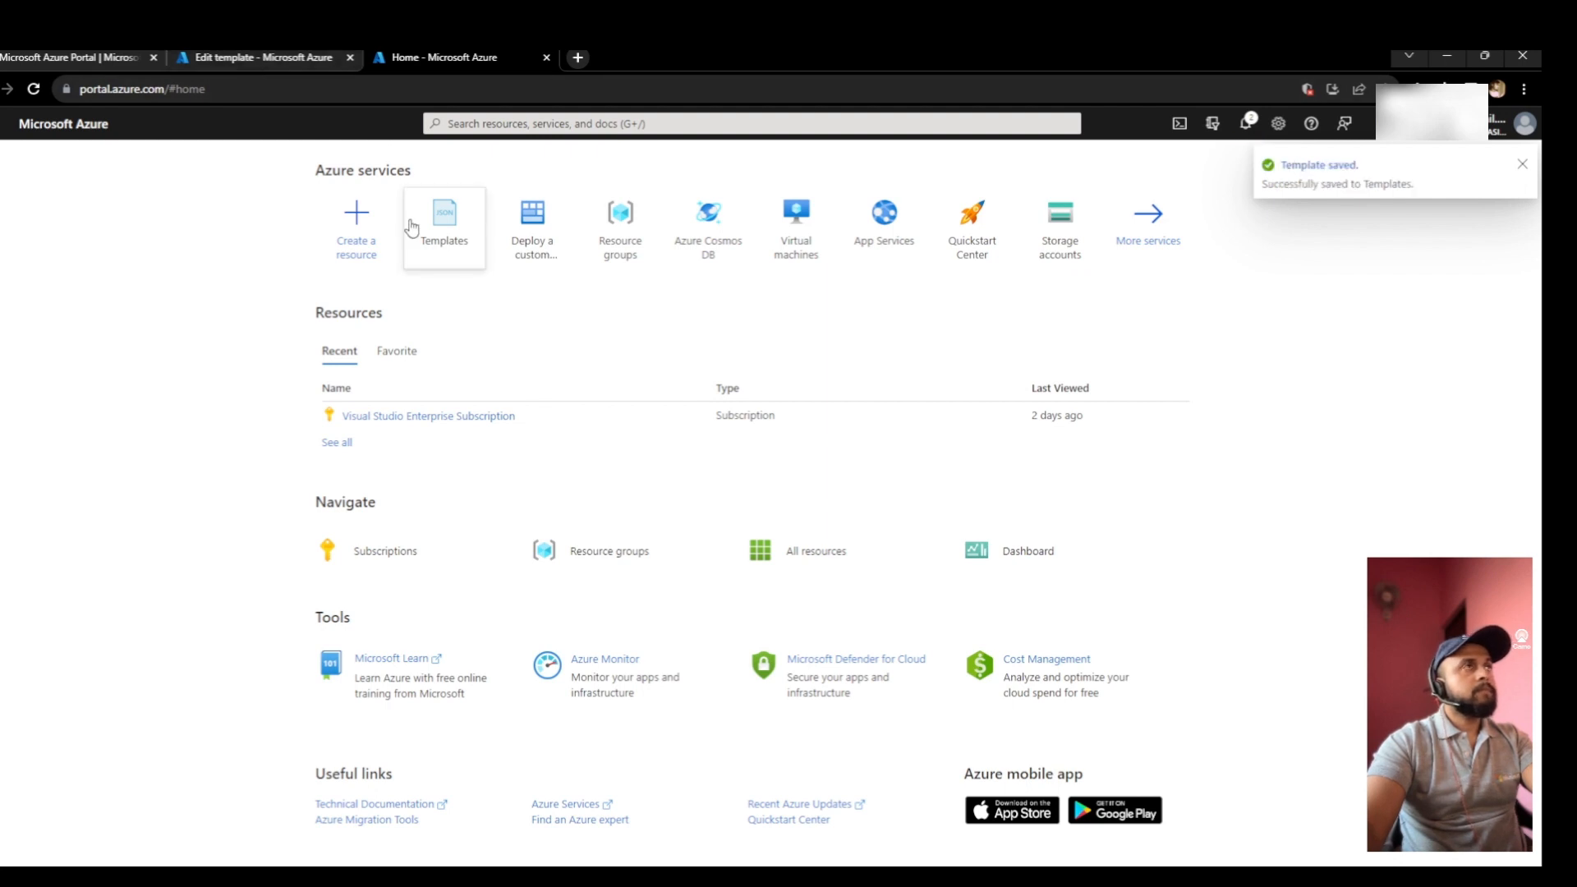
- Check the newly saved template in the Templates list, then return to the editor tab
left_click(447, 243)
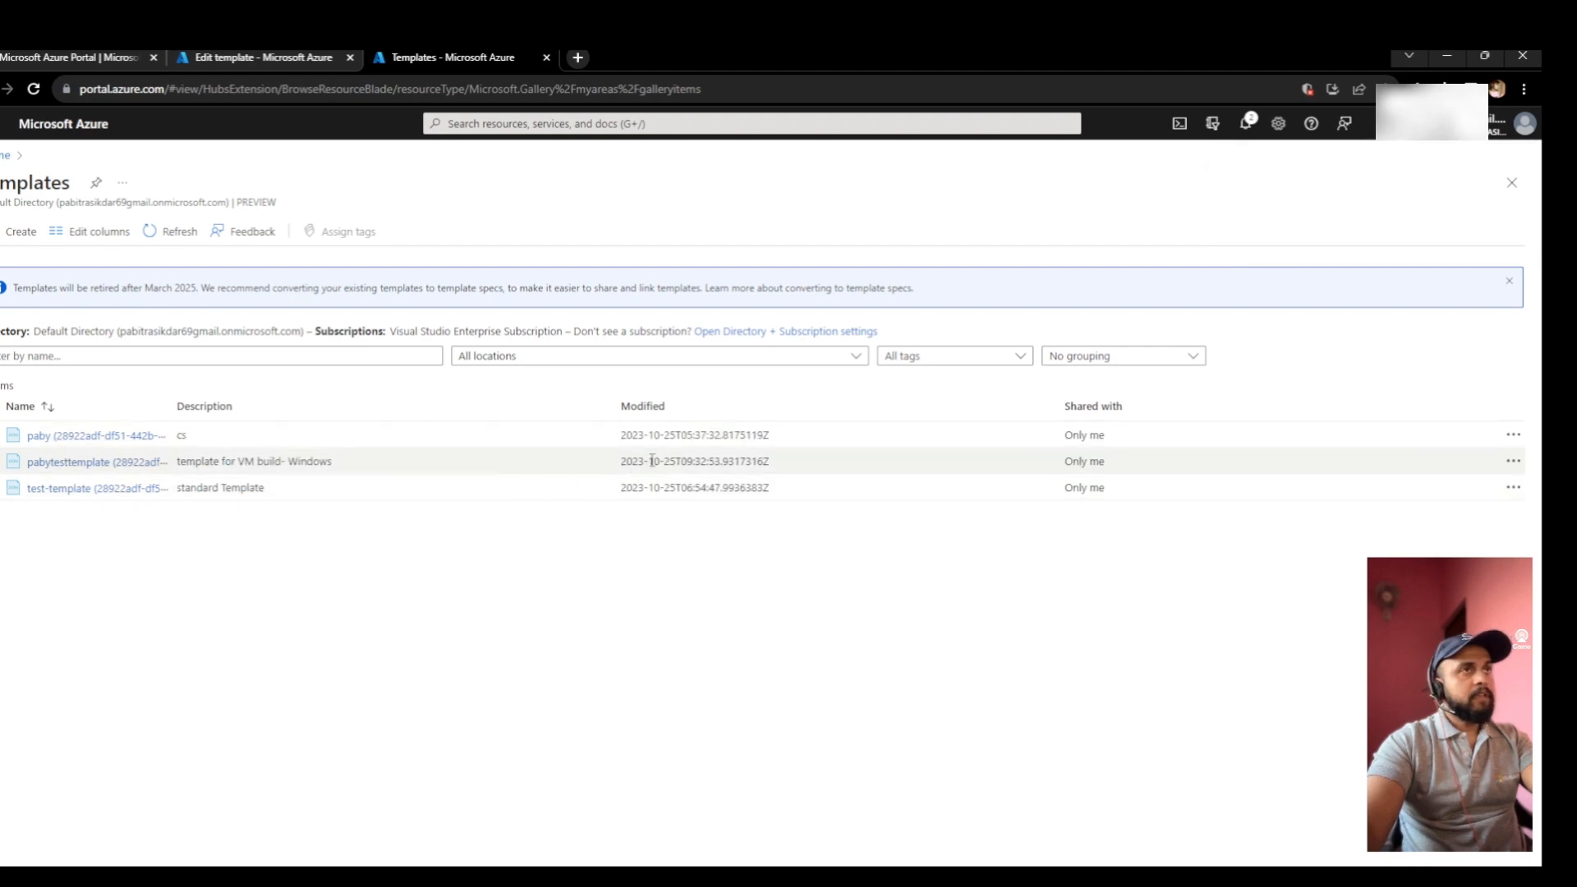
left_click(1512, 460)
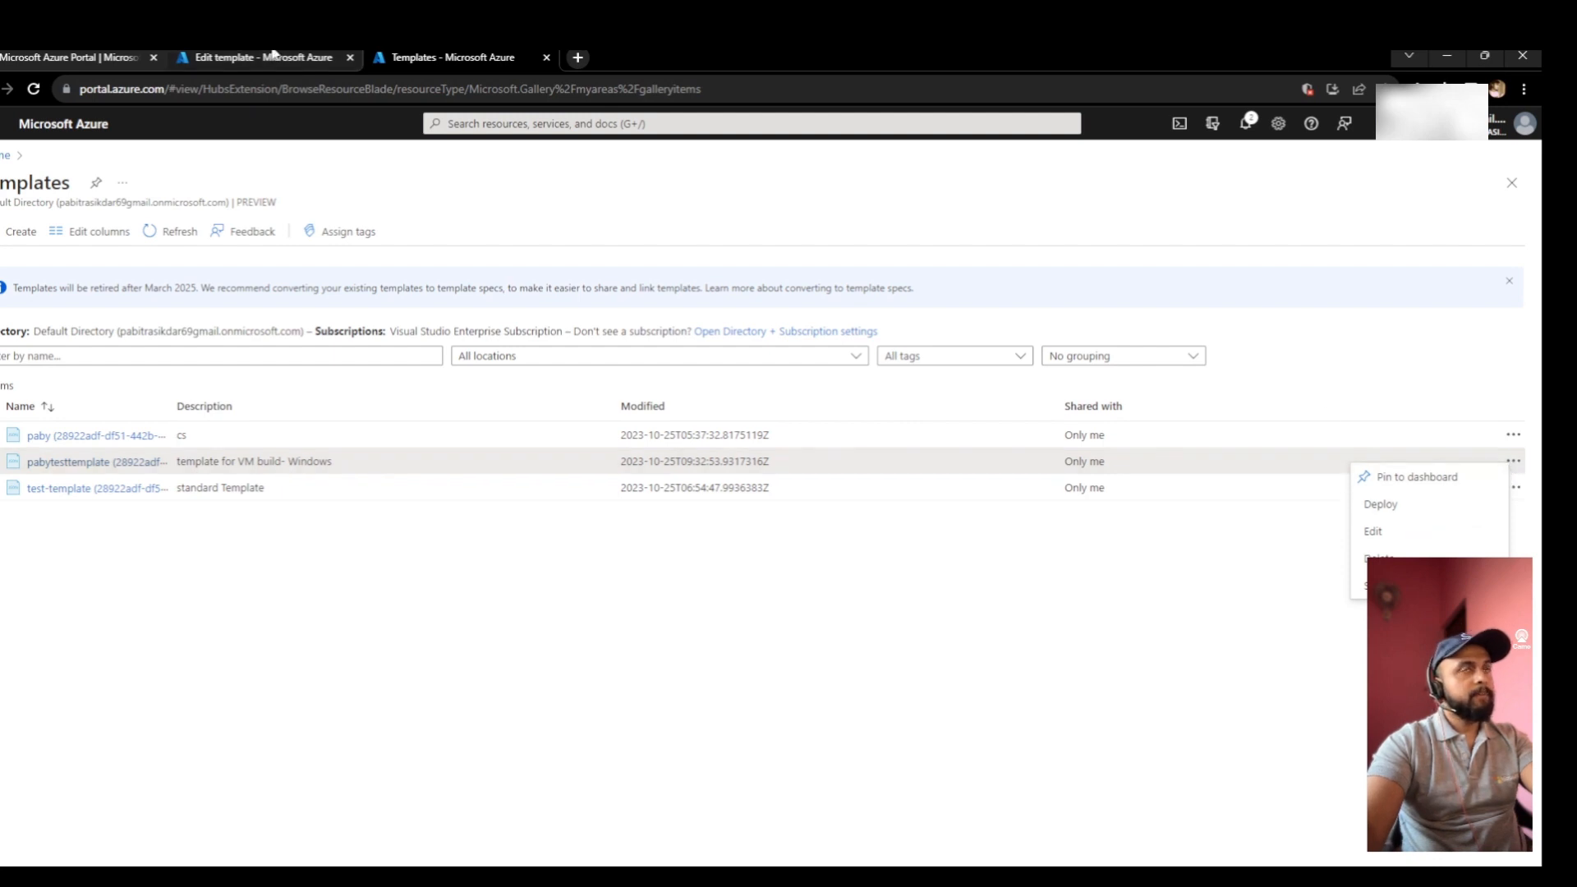
left_click(273, 54)
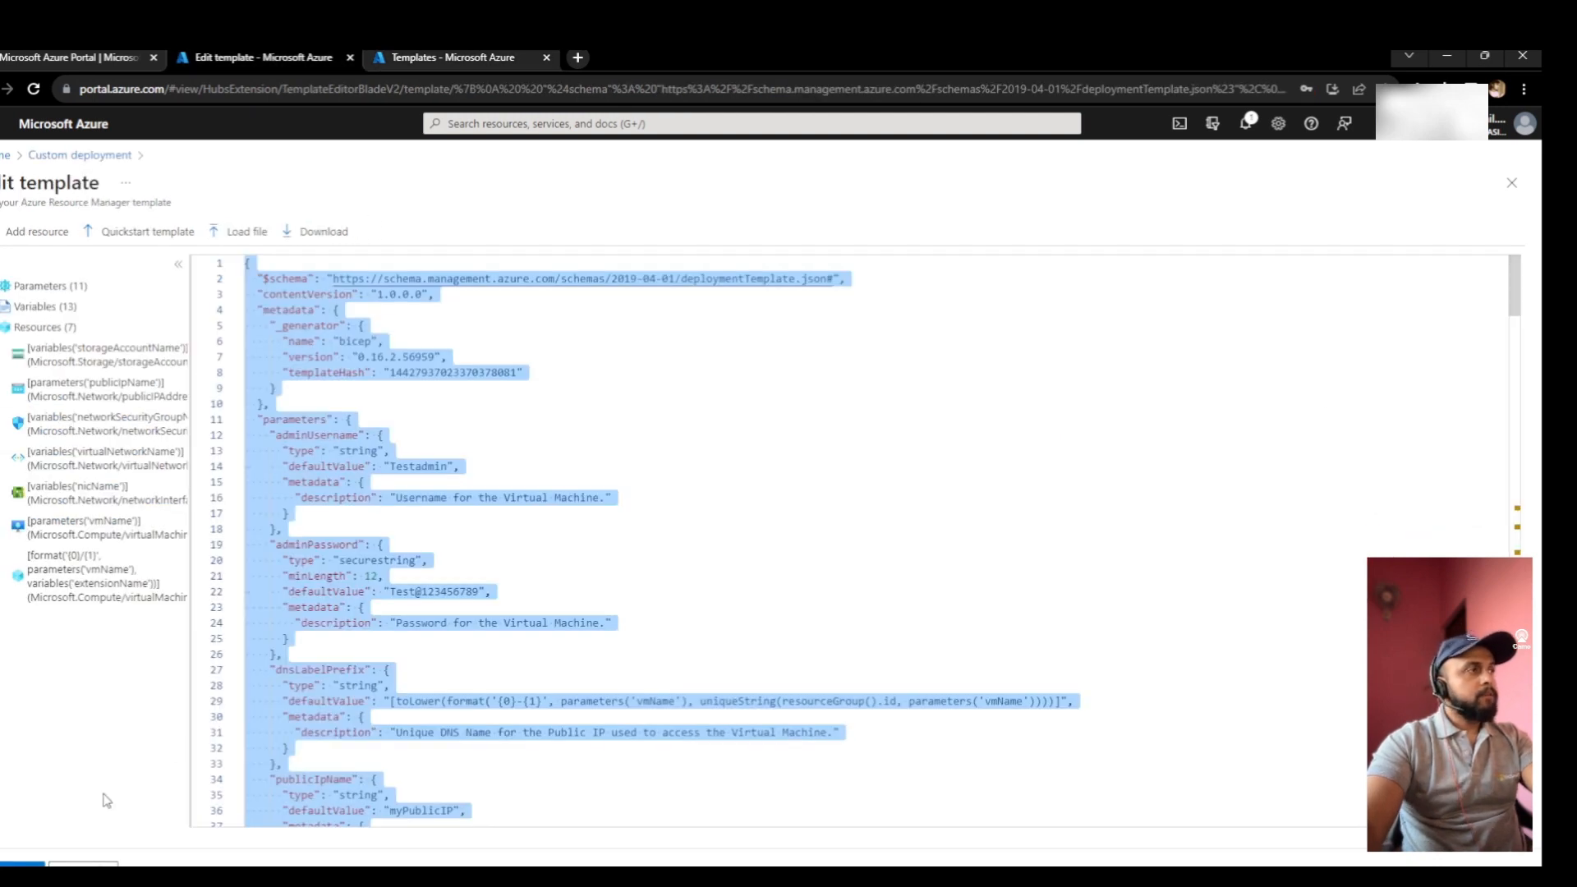
- Save the edited template and advance the custom deployment to Review + create
scroll(522, 649, "down", 4)
scroll(521, 649, "down", 1)
left_click(545, 609)
scroll(432, 465, "up", 5)
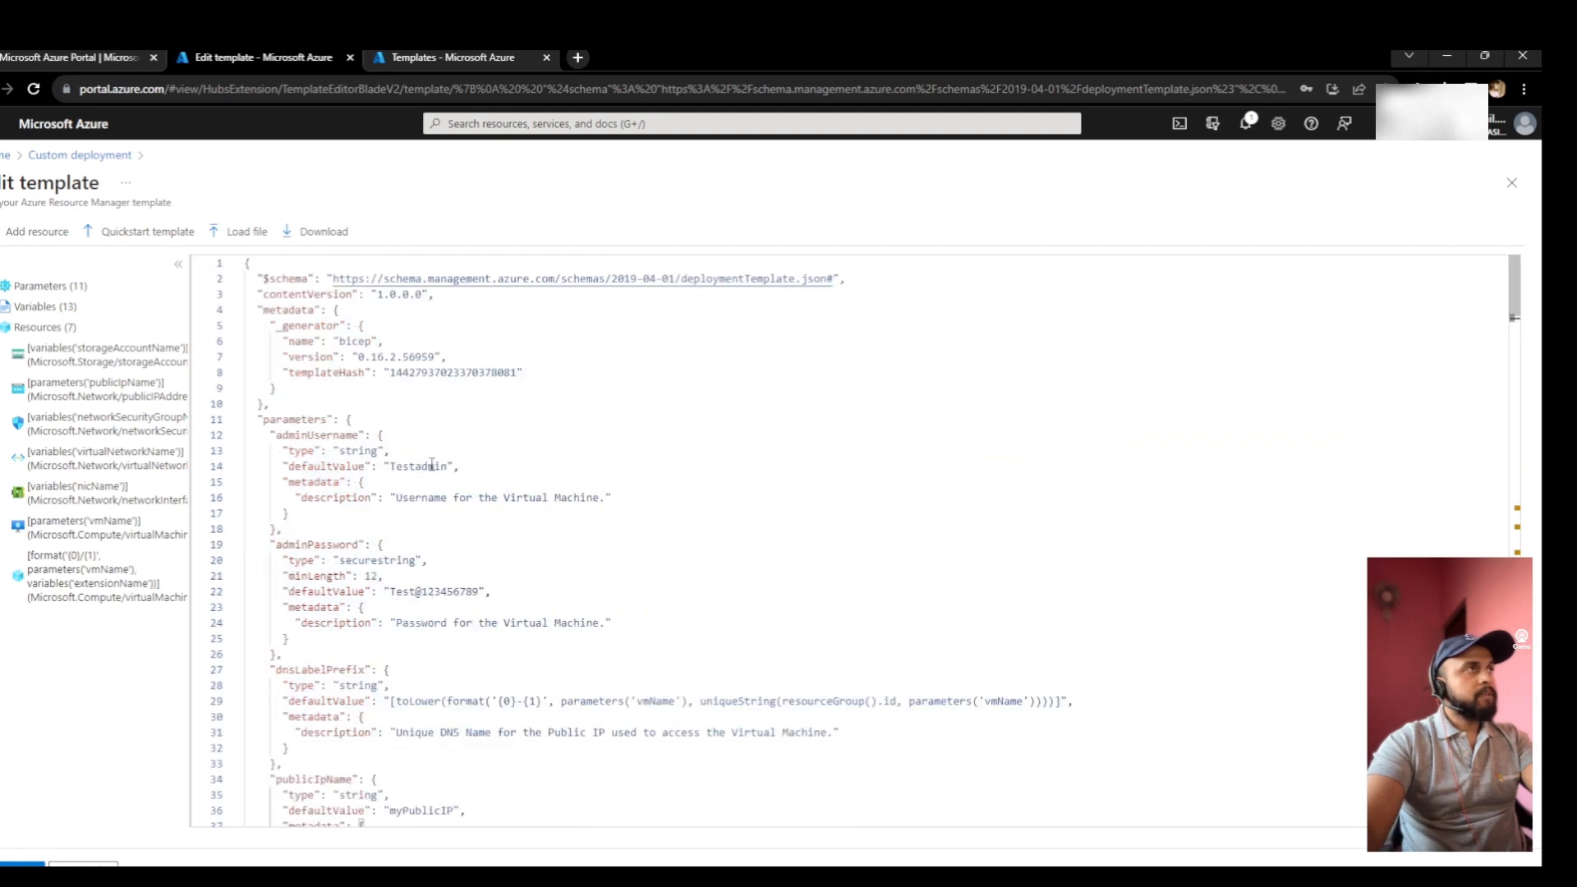
left_click(23, 865)
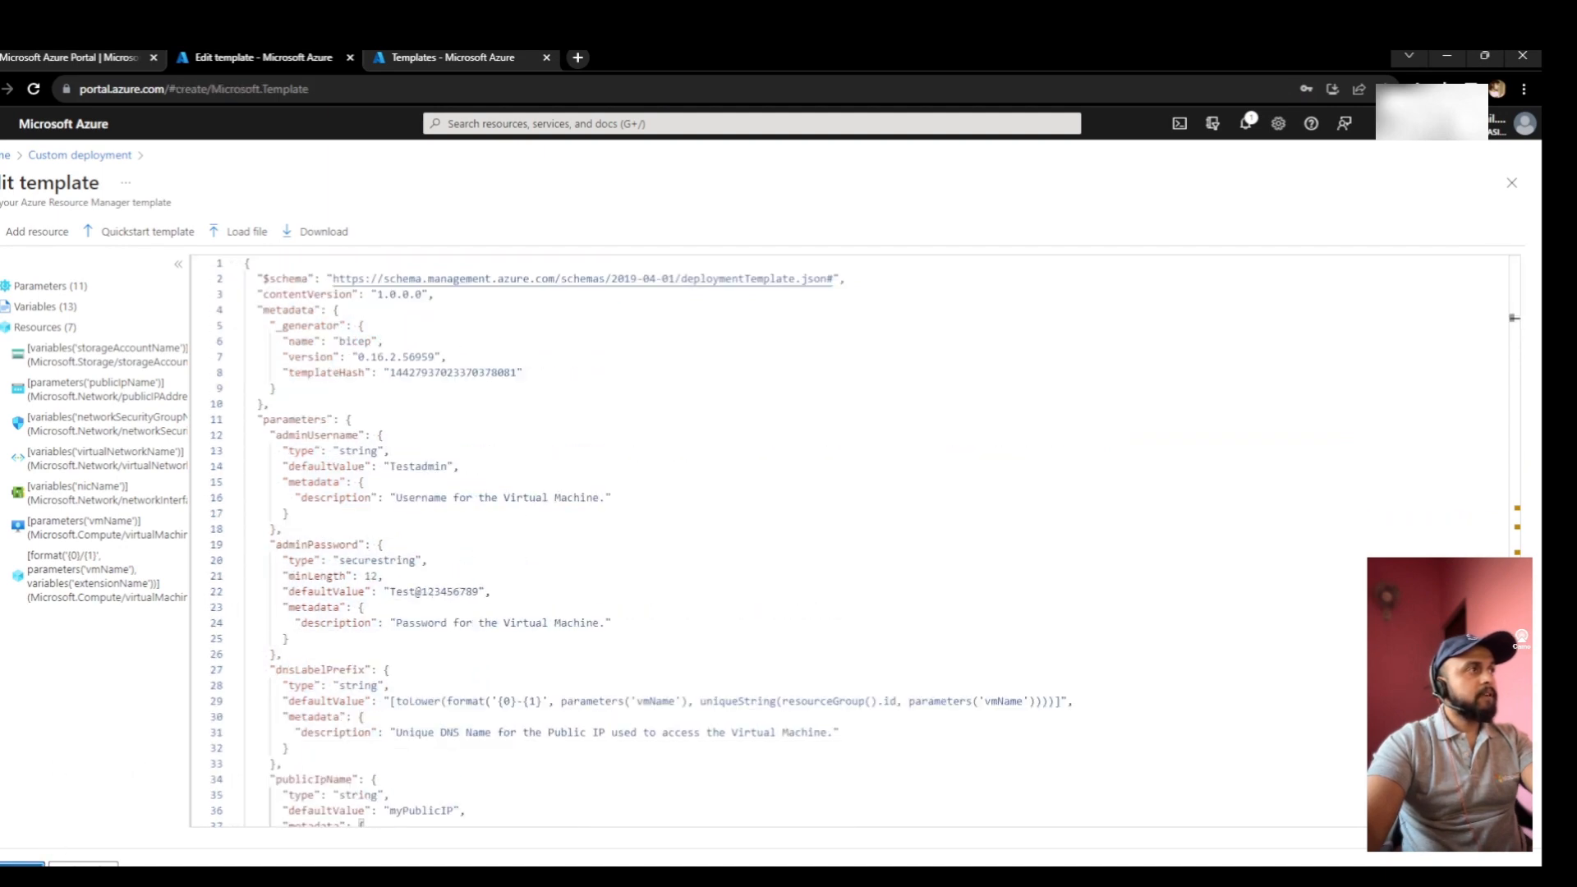
scroll(377, 648, "down", 3)
left_click(189, 862)
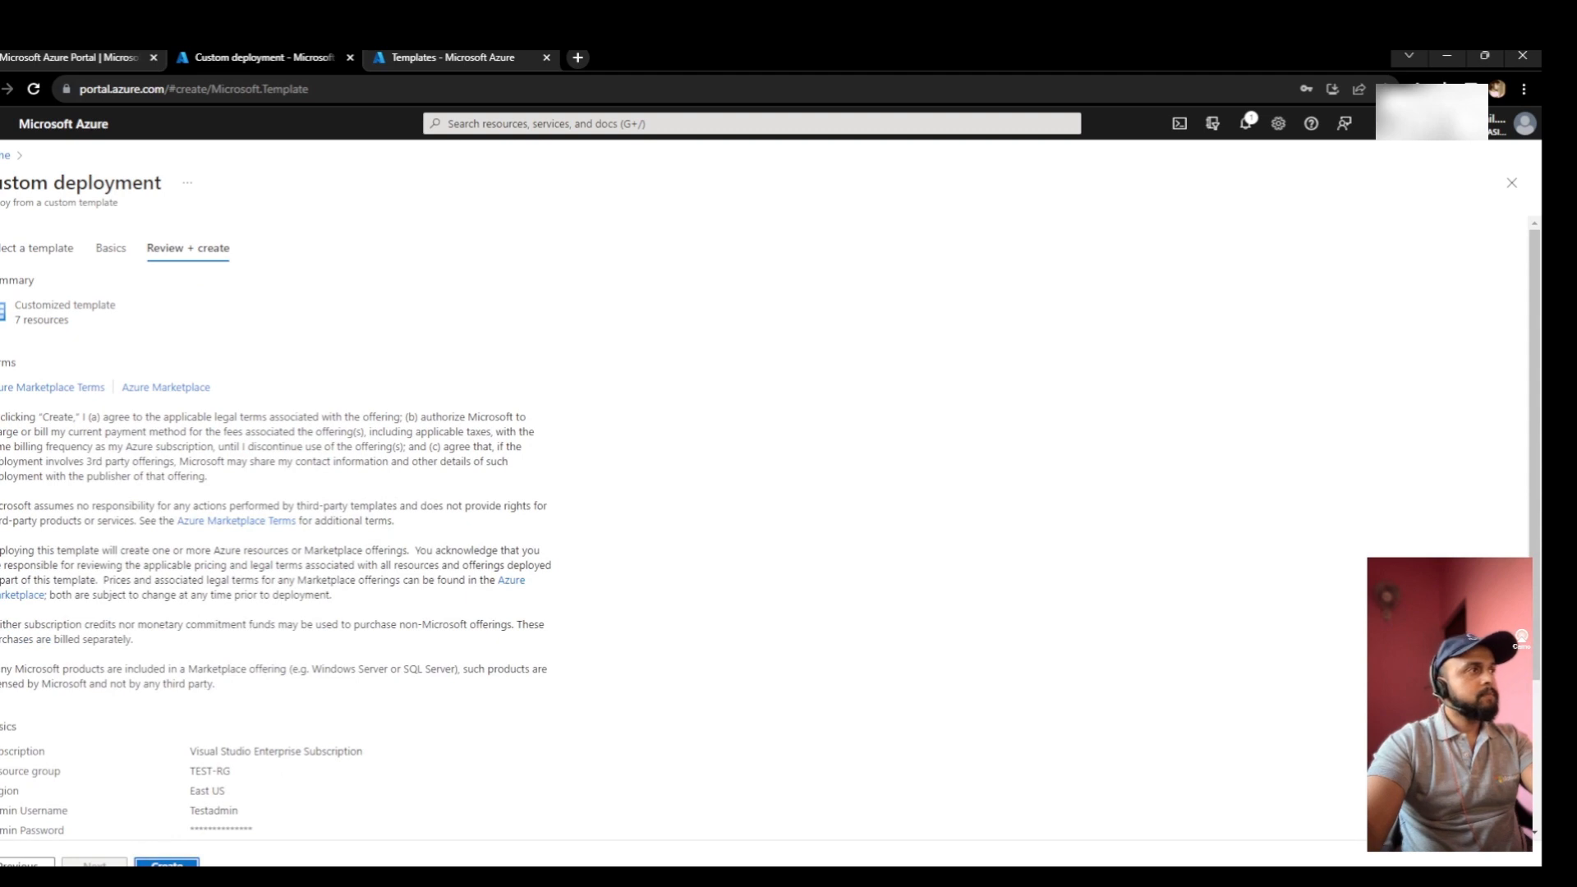
- Launch the deployment into TEST-RG and open its in-progress deployment details
left_click(168, 862)
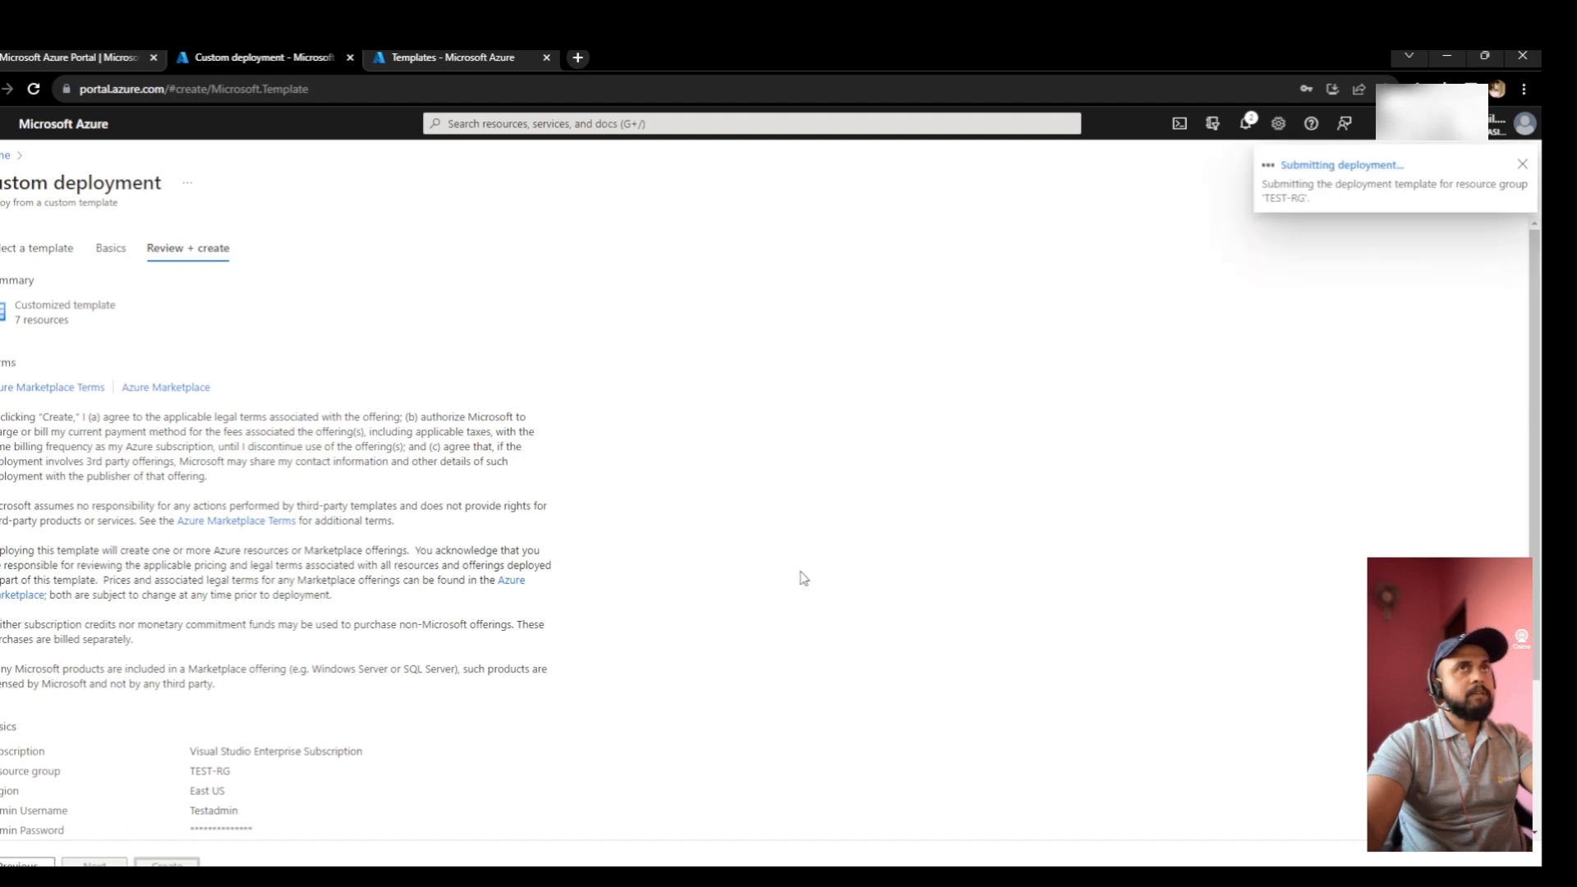
left_click(1324, 172)
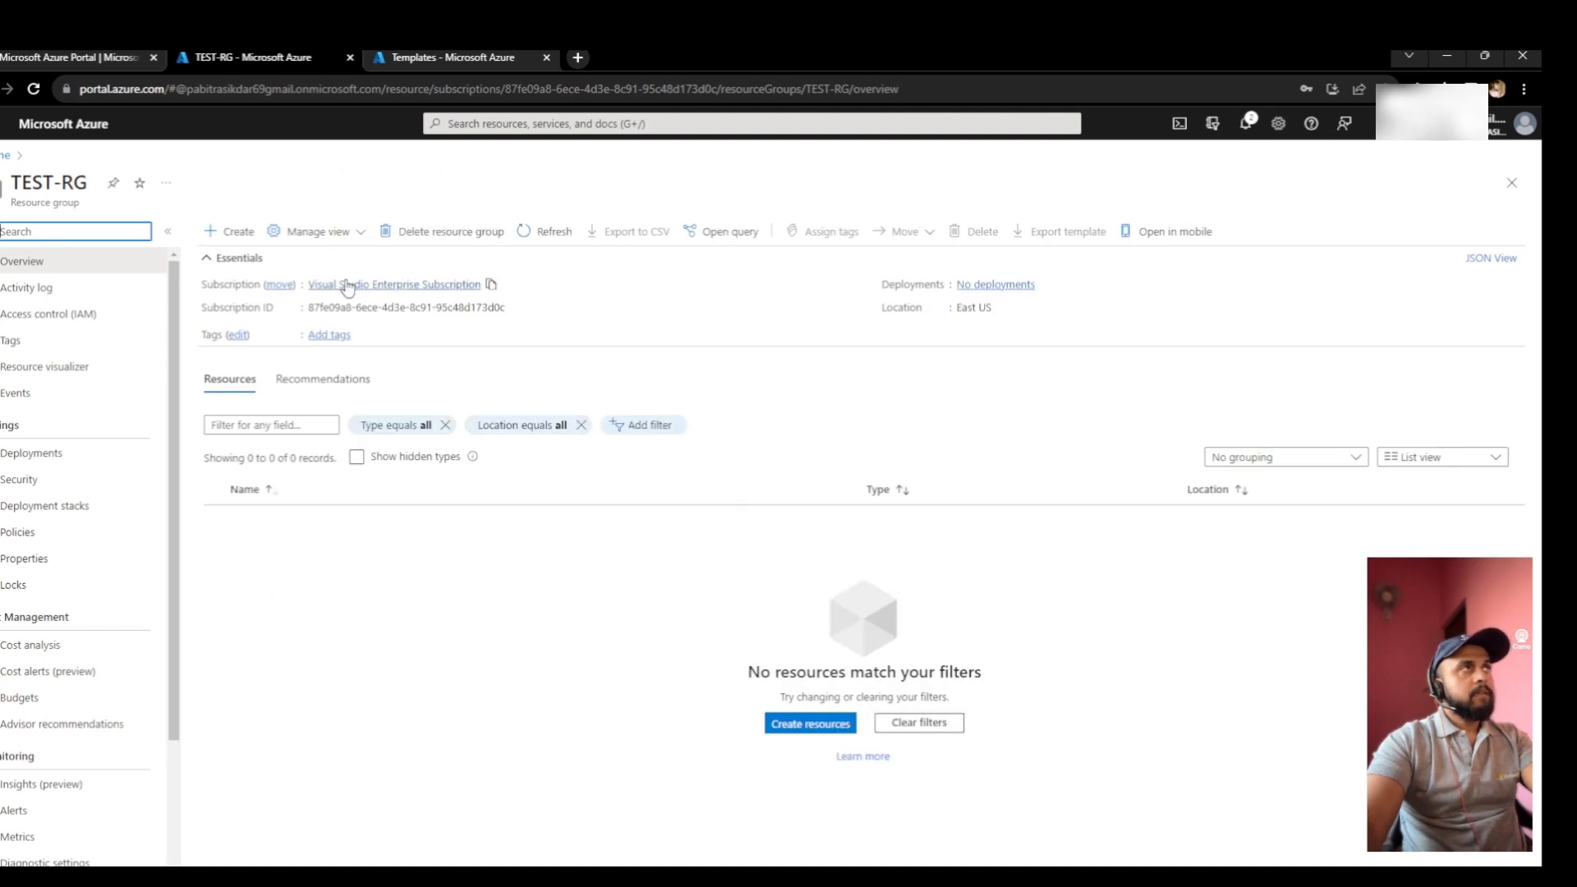
left_click(34, 89)
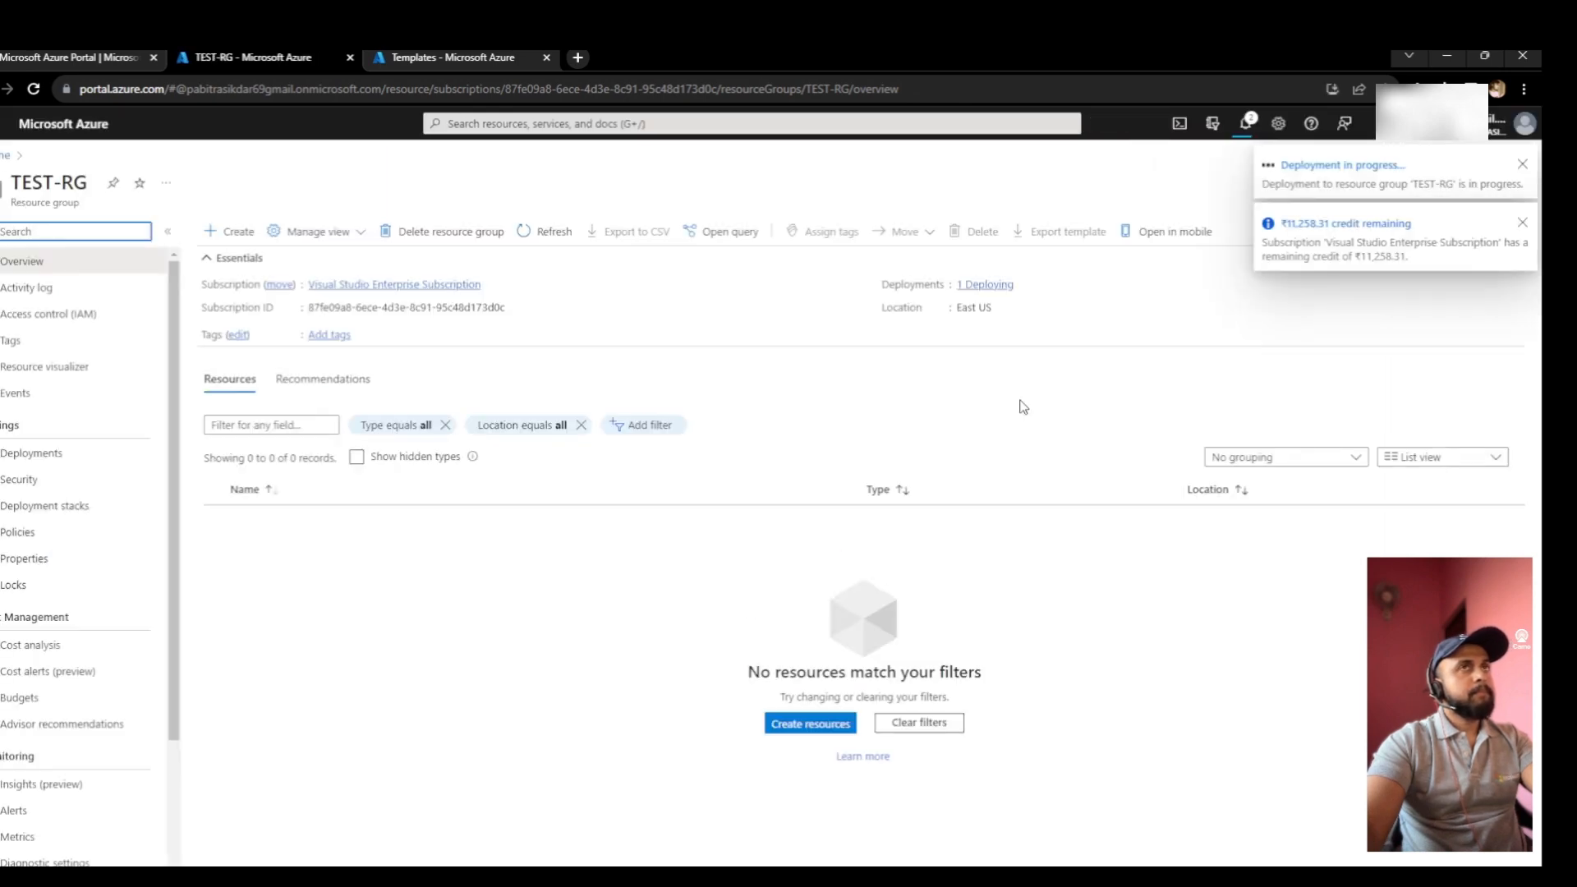
left_click(1327, 165)
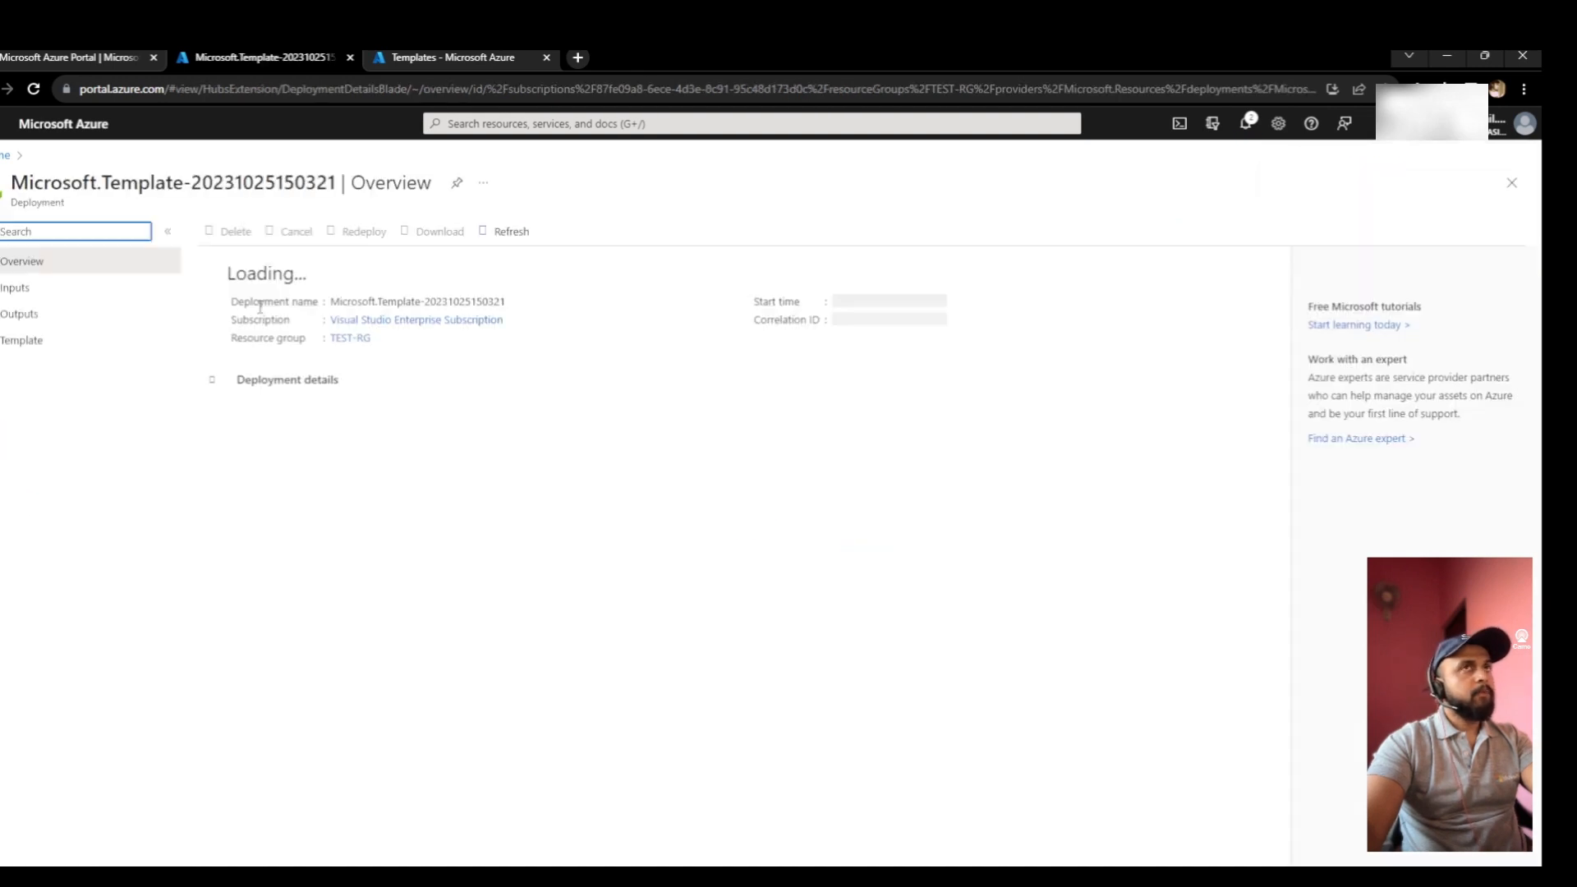
- Refresh deployment progress until VM APPBIZUATEUS01 appears, then go back to the Templates list
left_click(1250, 124)
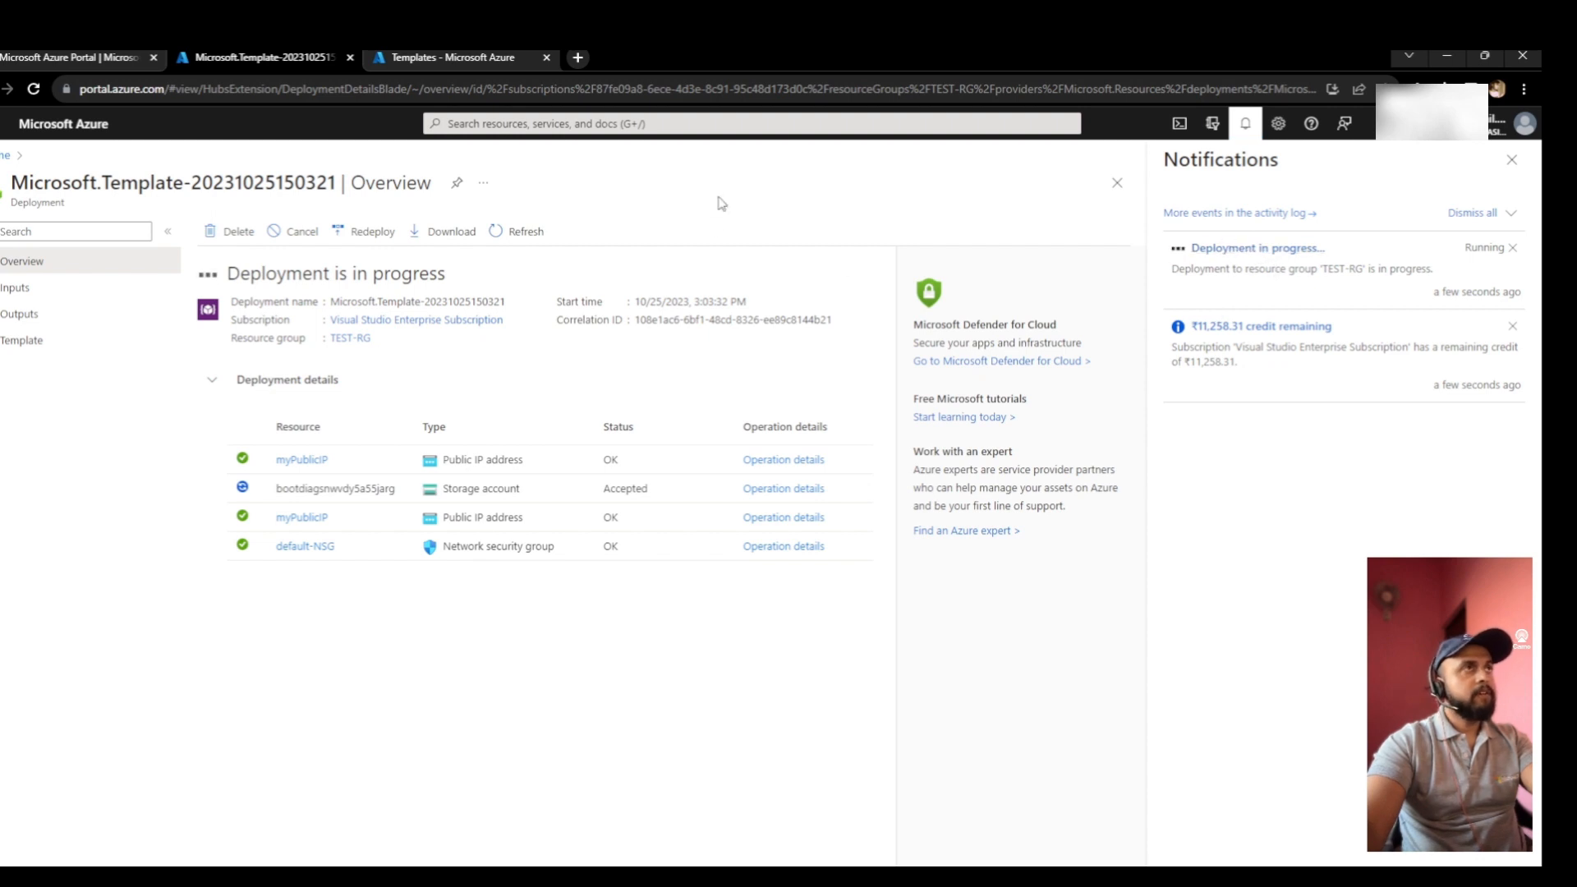
left_click(528, 236)
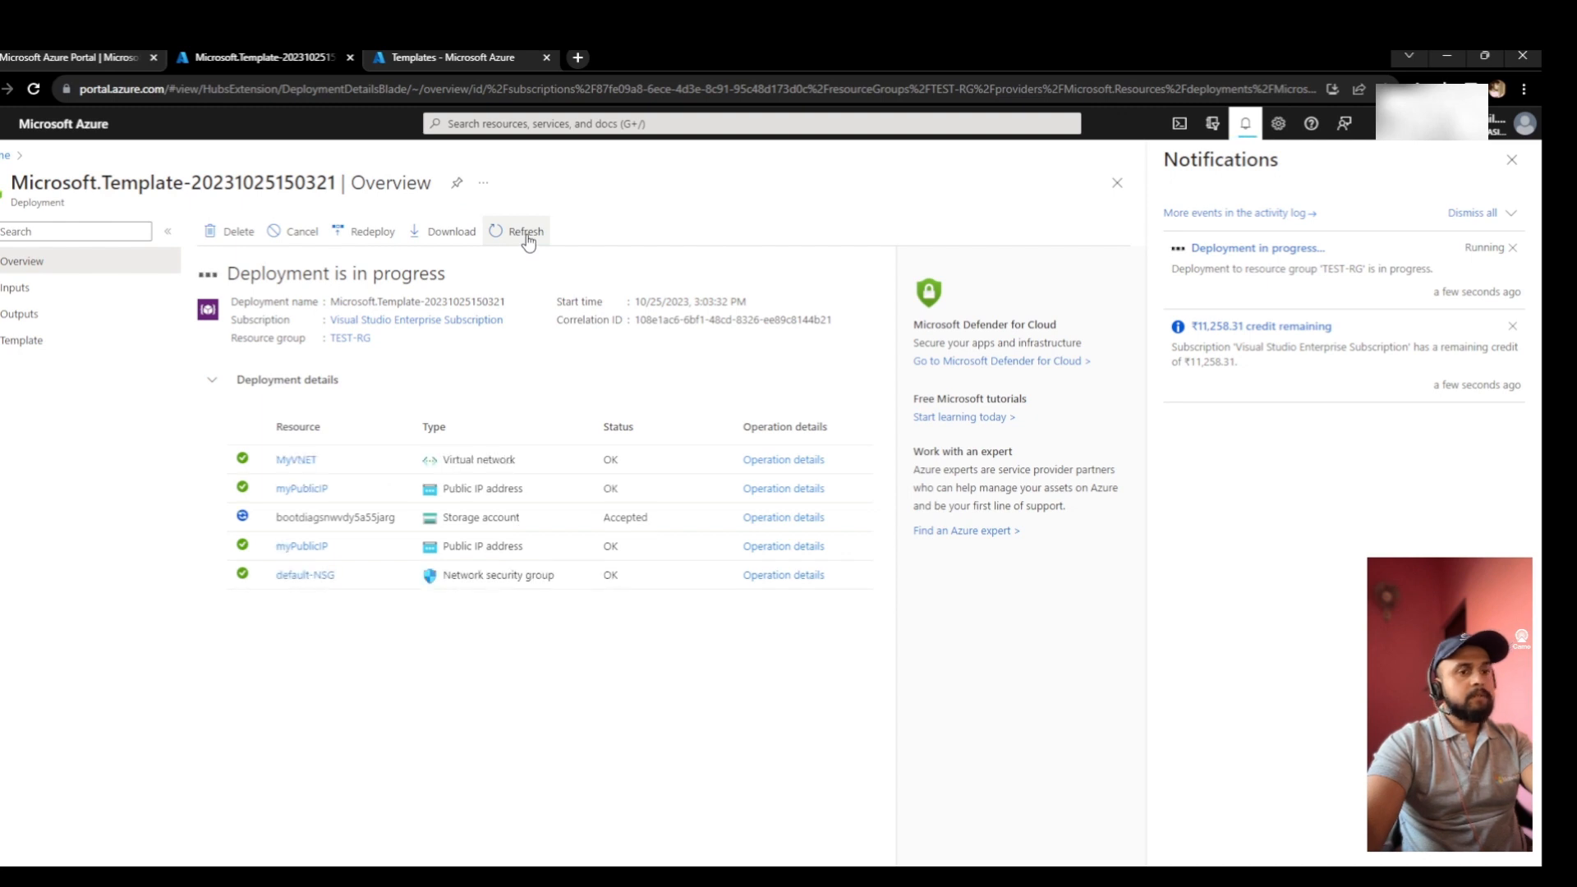
left_click(529, 237)
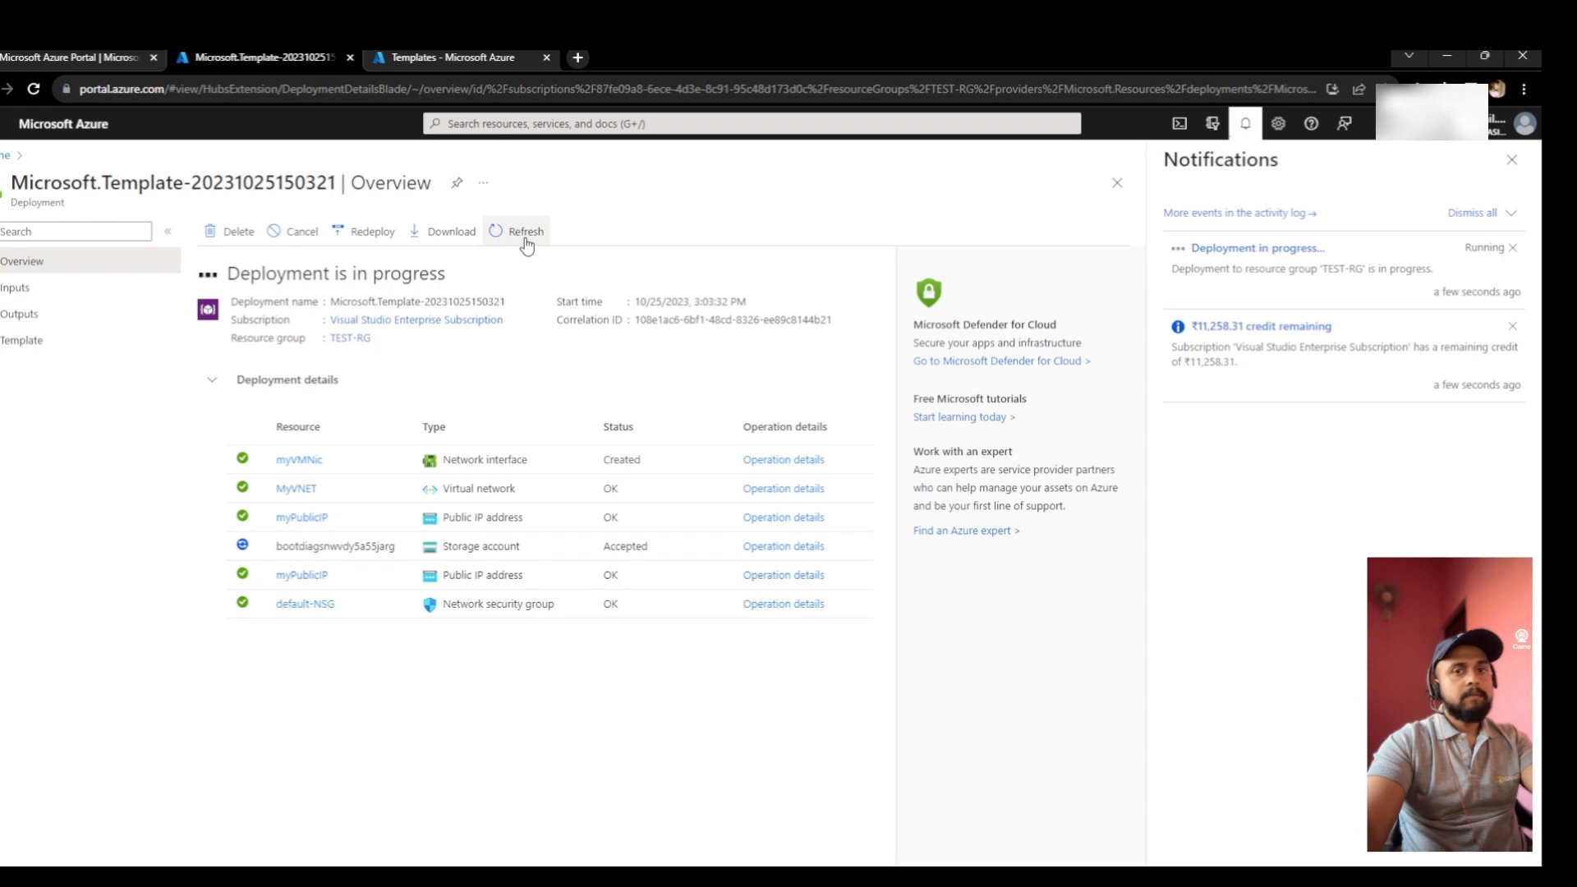
left_click(527, 236)
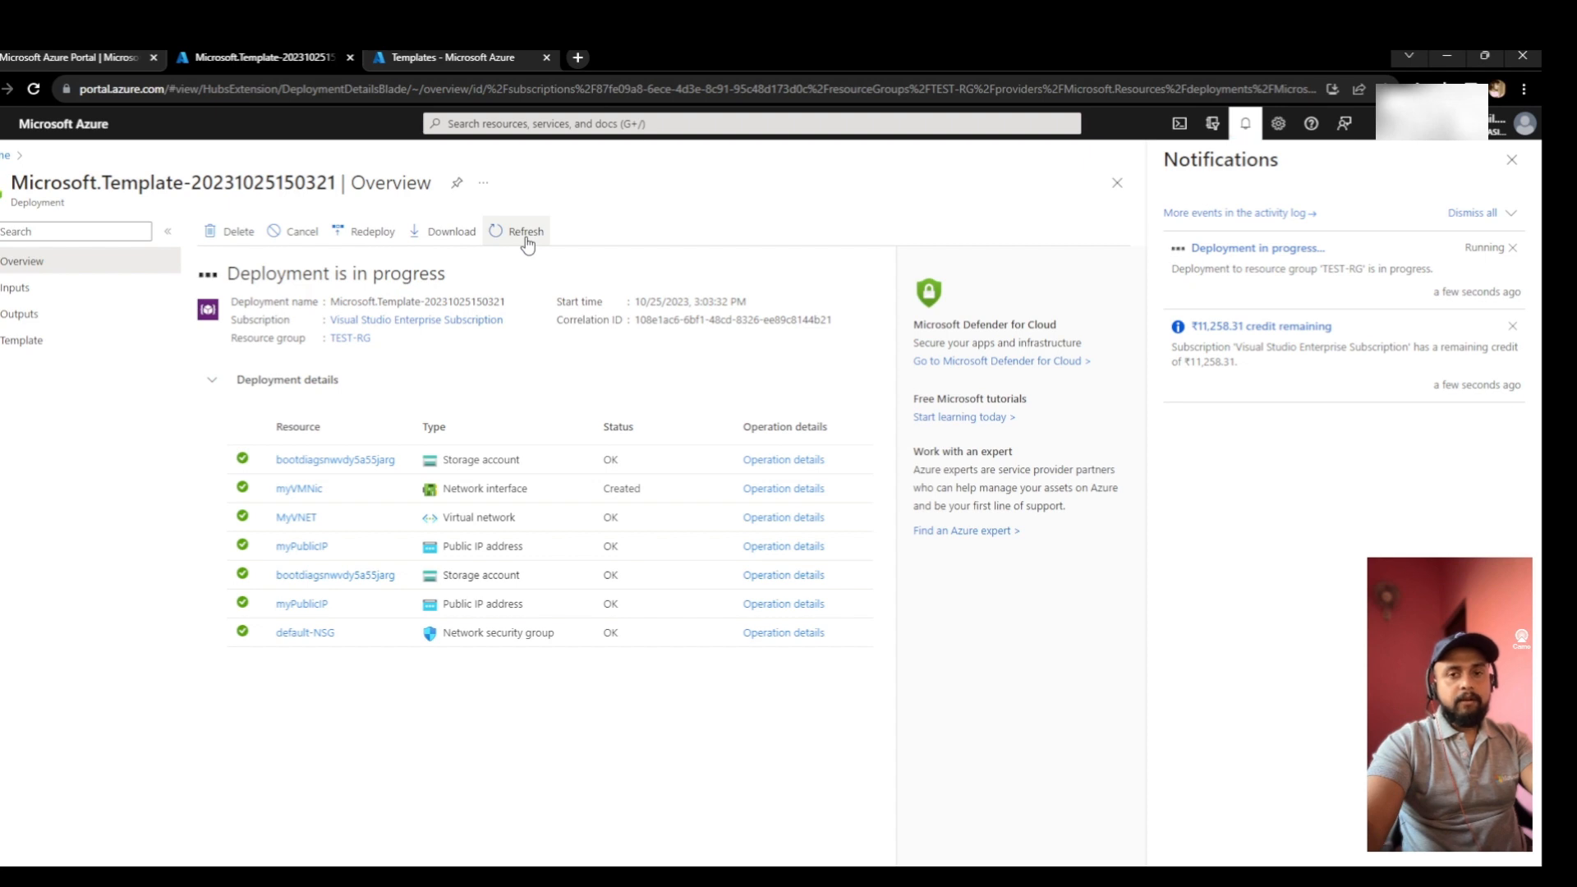
left_click(527, 236)
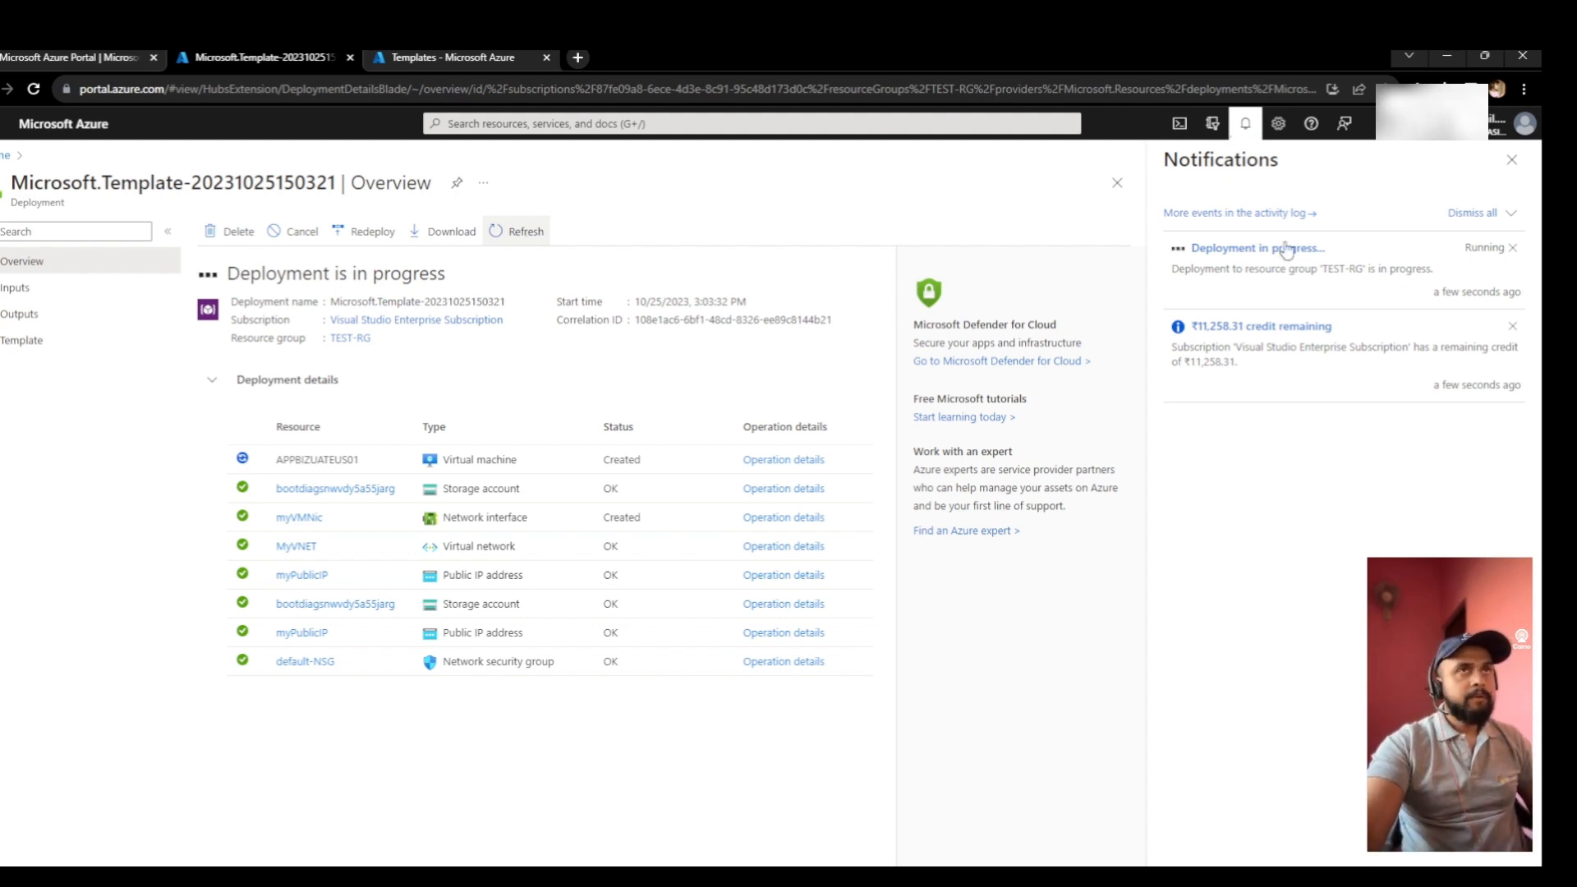
left_click(1511, 160)
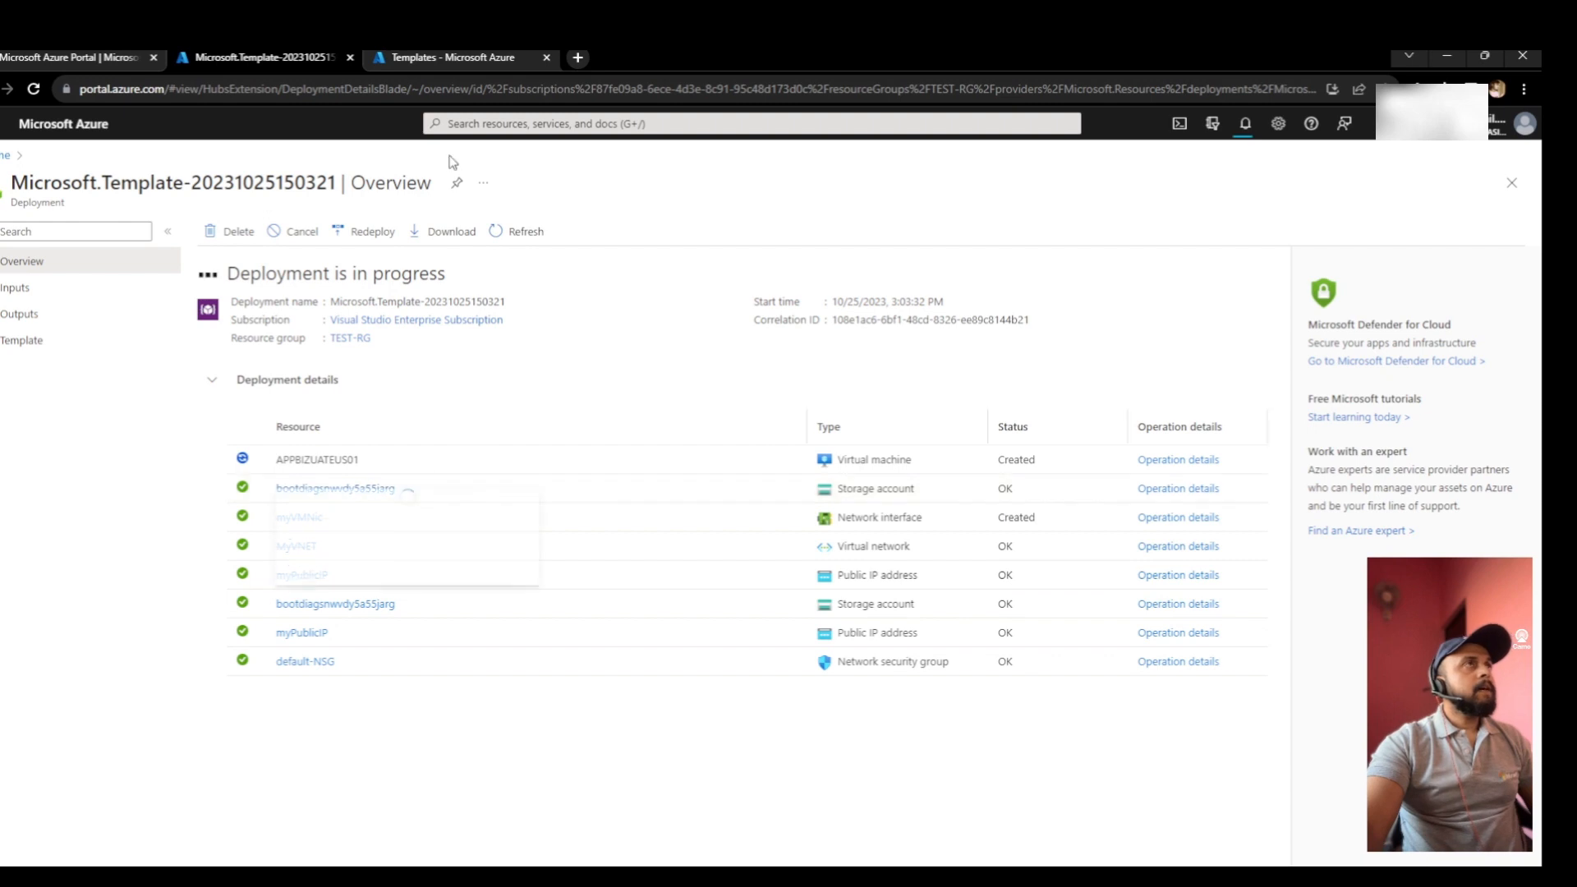
left_click(457, 59)
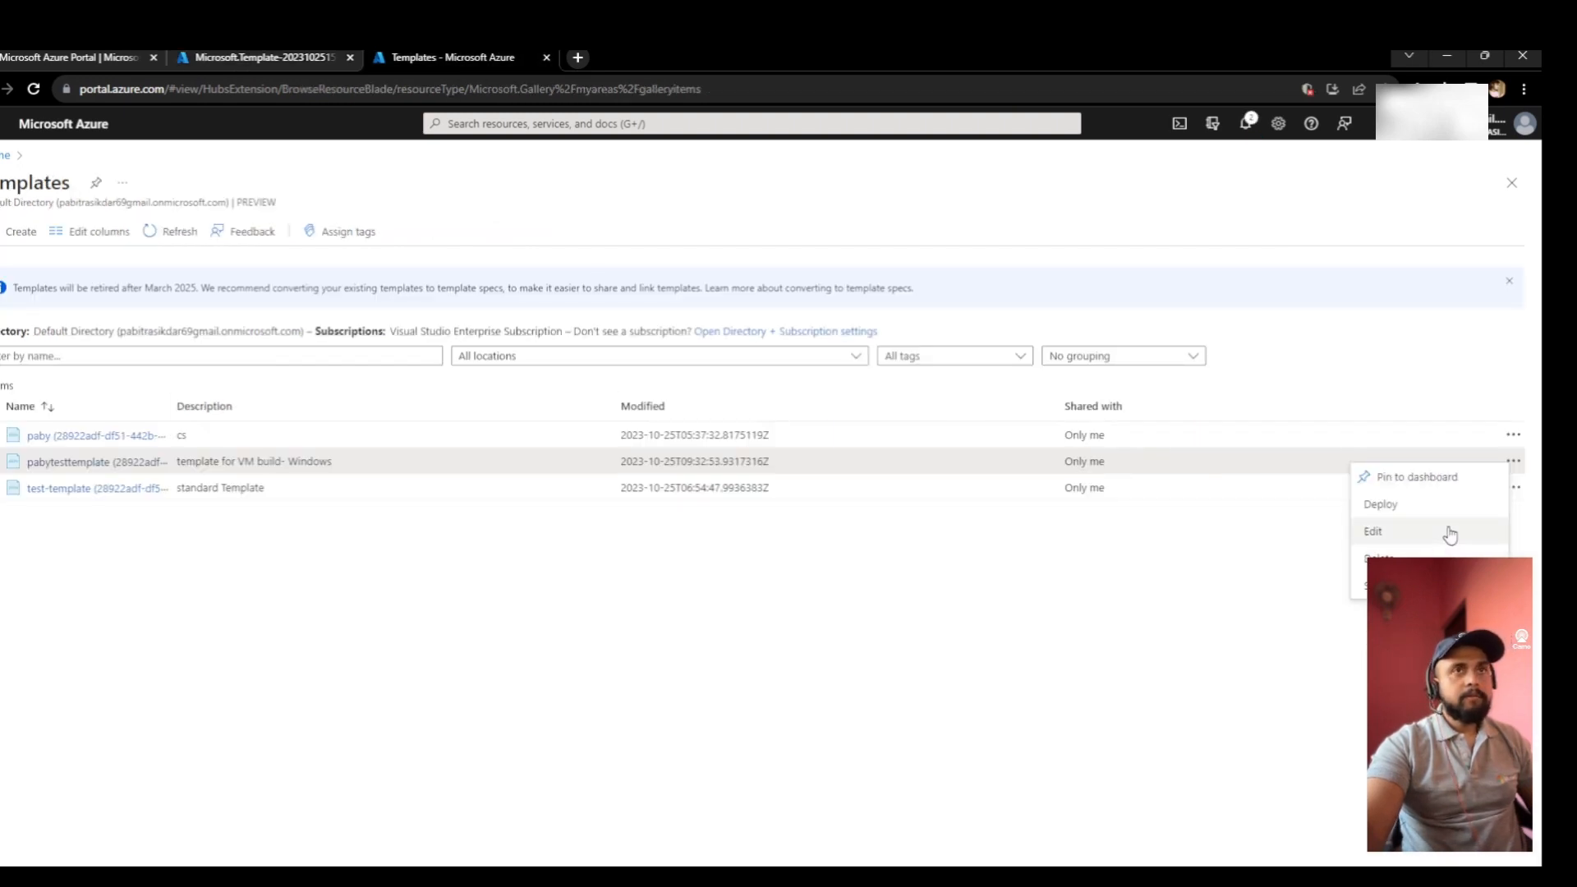
- Start a deployment from pabytesttemplate and rename the VM to APPBIZUATEUS02
left_click(1400, 504)
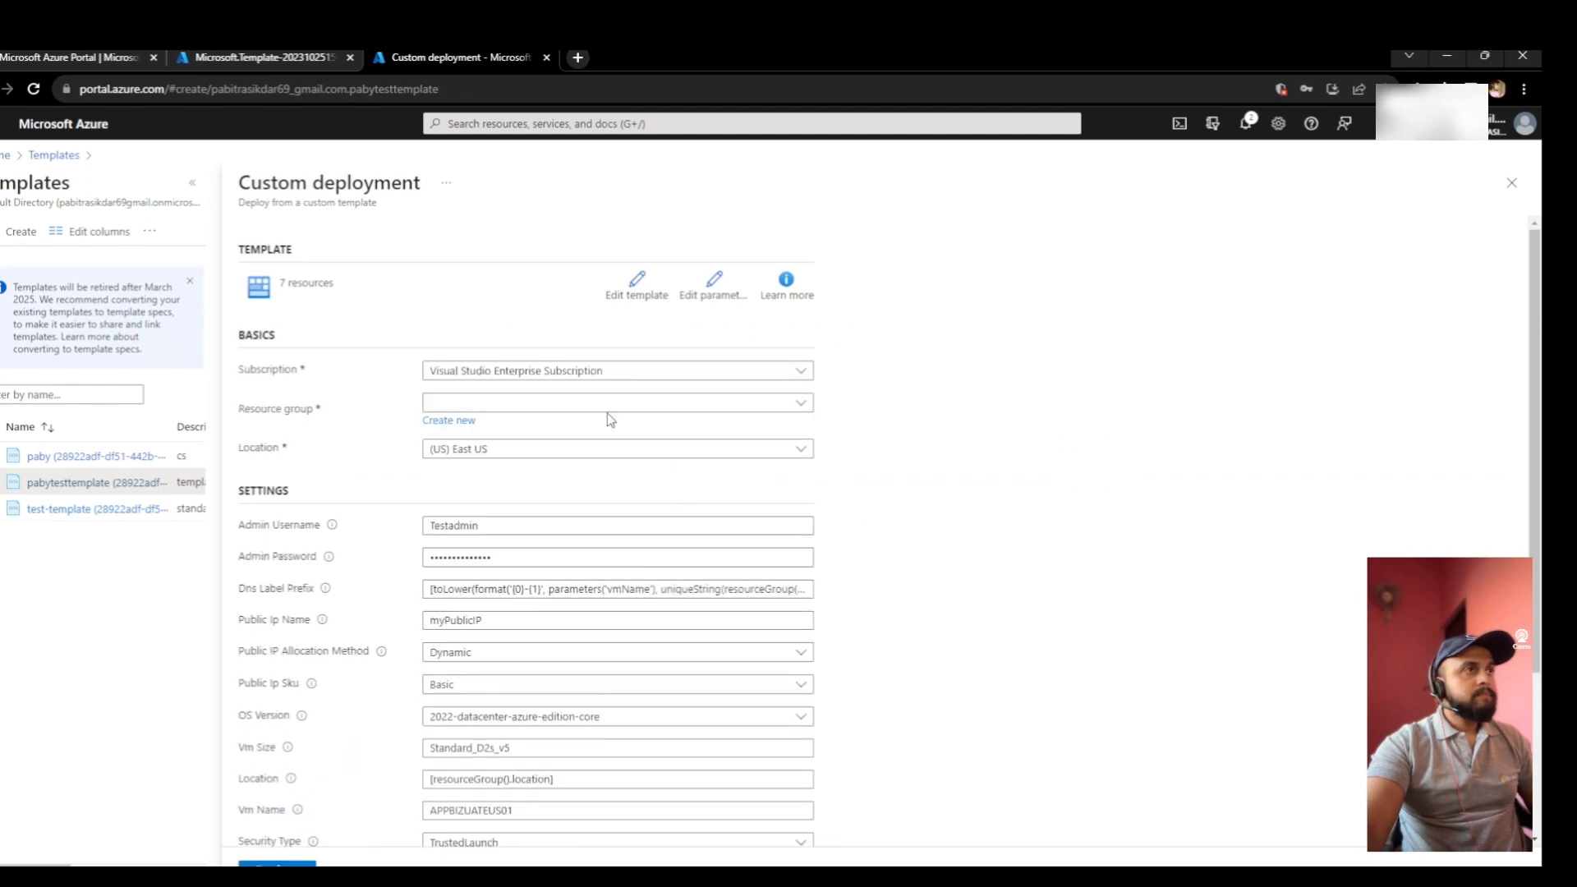
scroll(620, 435, "down", 3)
left_click(534, 582)
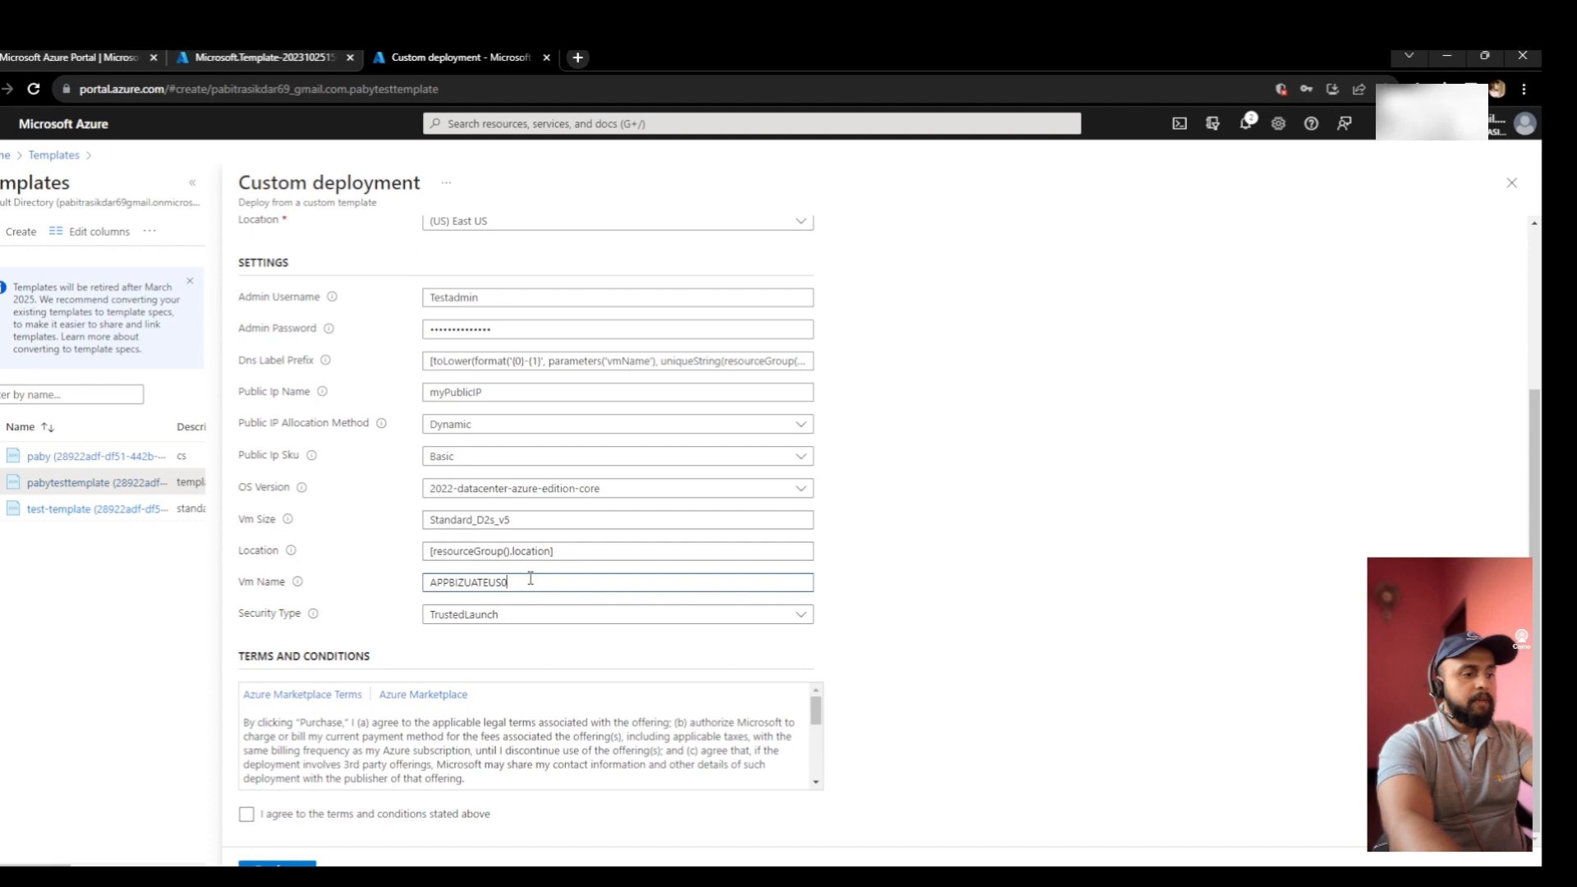
type("2")
scroll(496, 547, "up", 3)
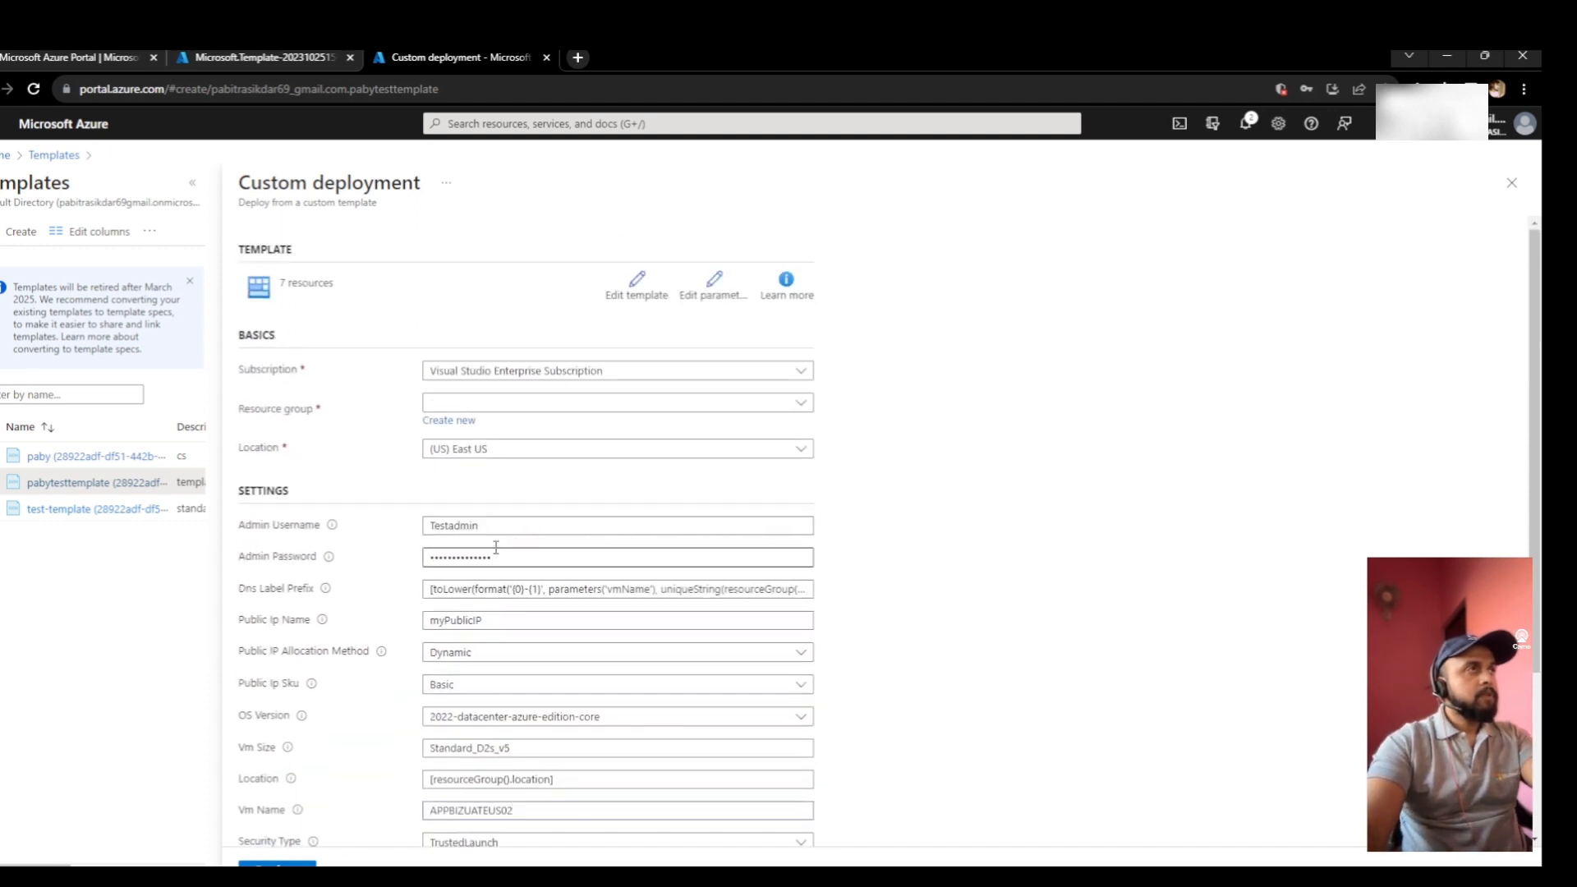
scroll(629, 496, "down", 1)
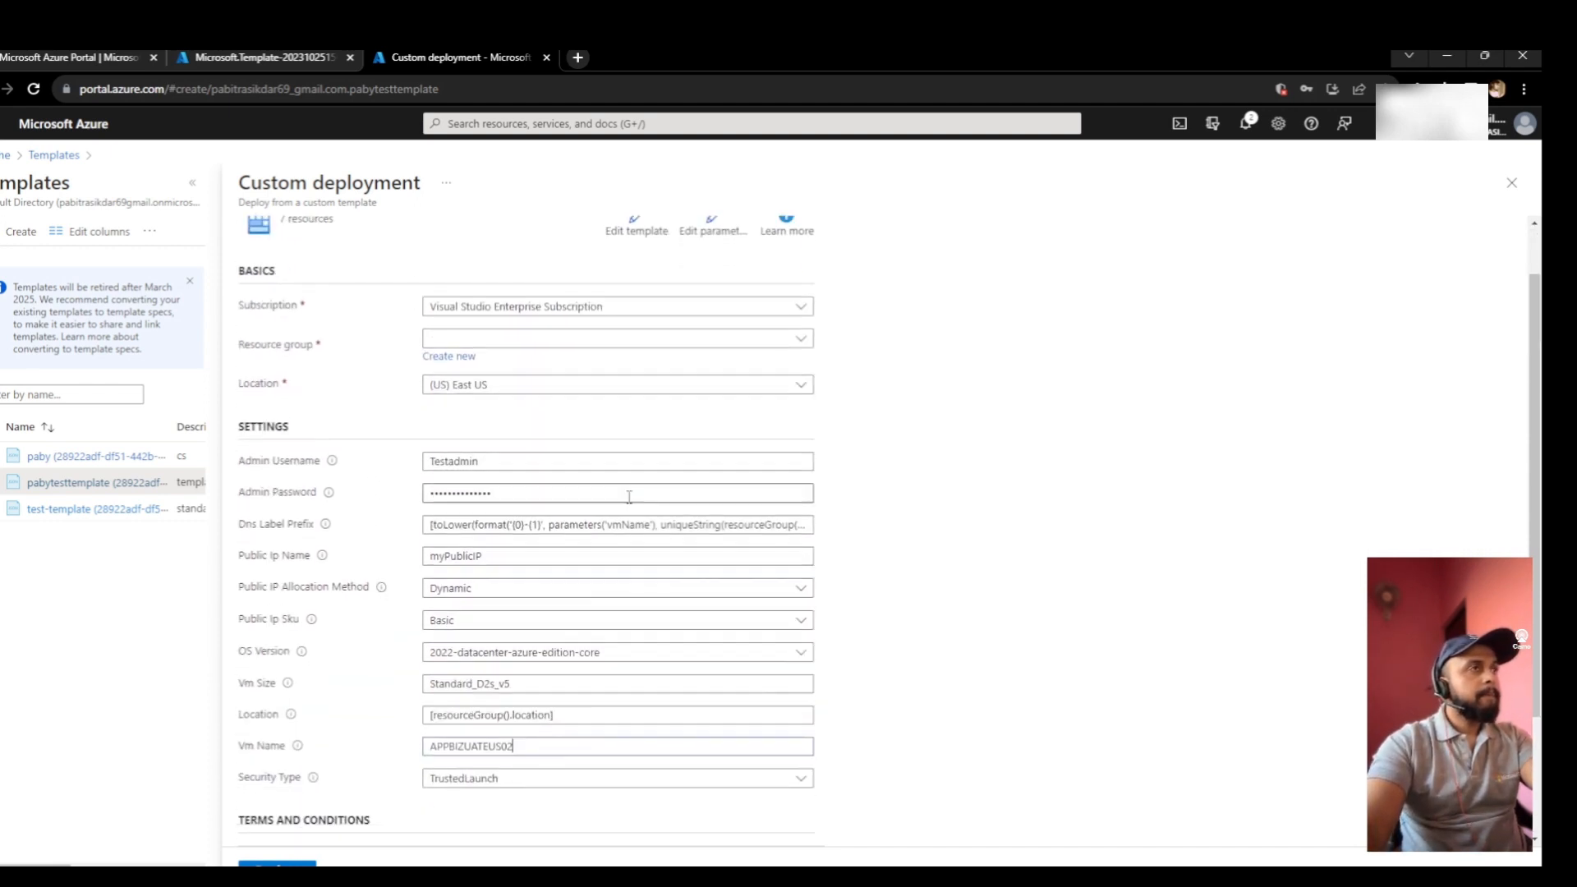
- Set Public Ip Name to myPublicIP1 and OS Version to 2019-datacenter-zhcn-g2
left_click(508, 543)
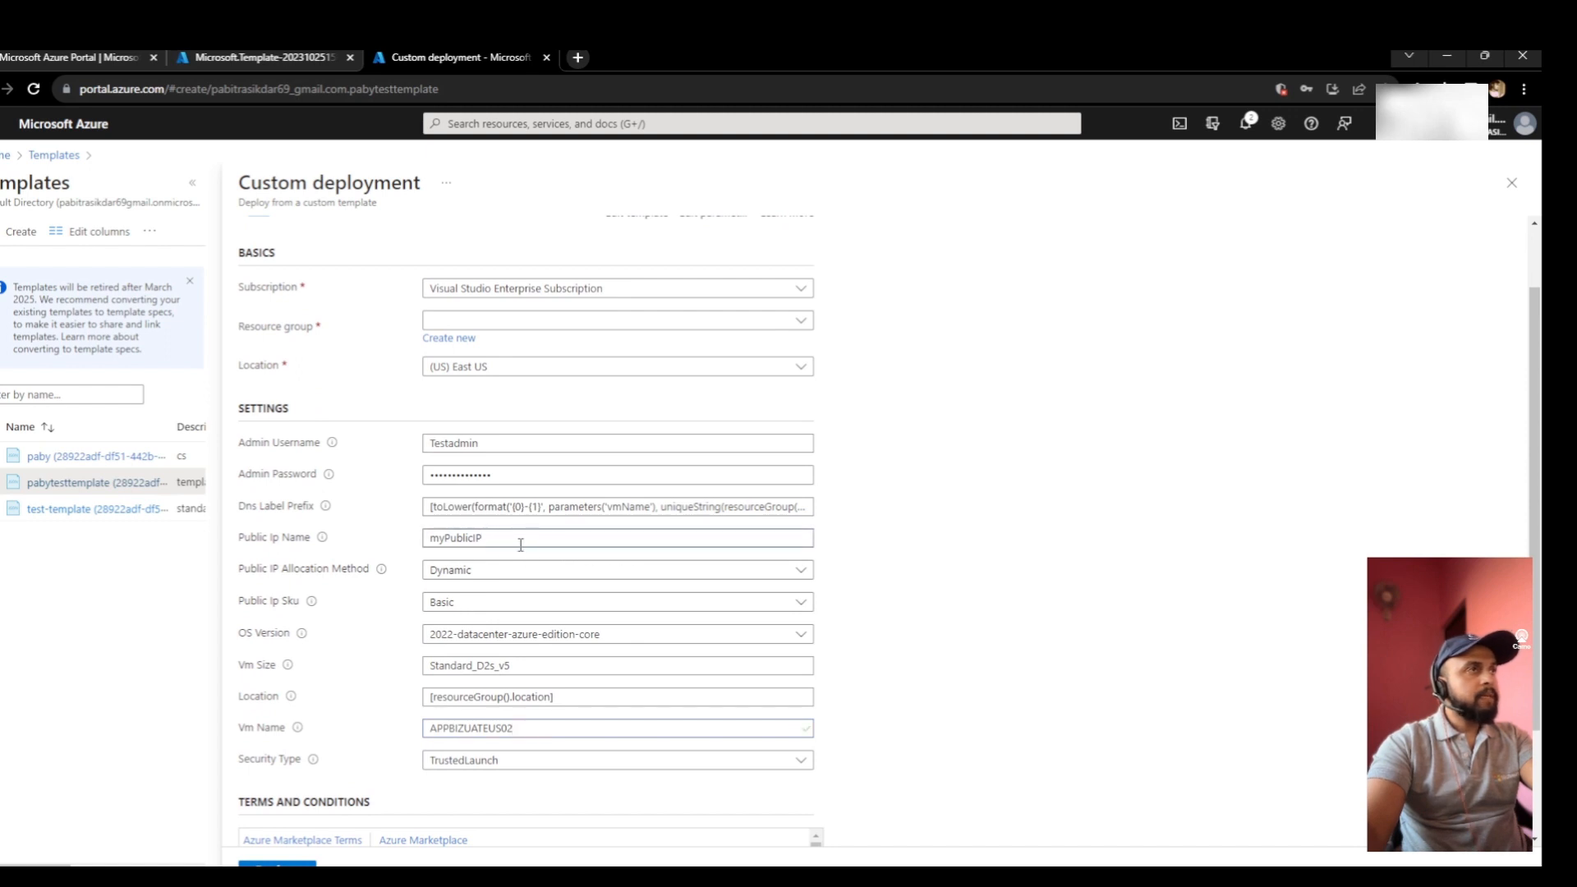
key("BackSpace")
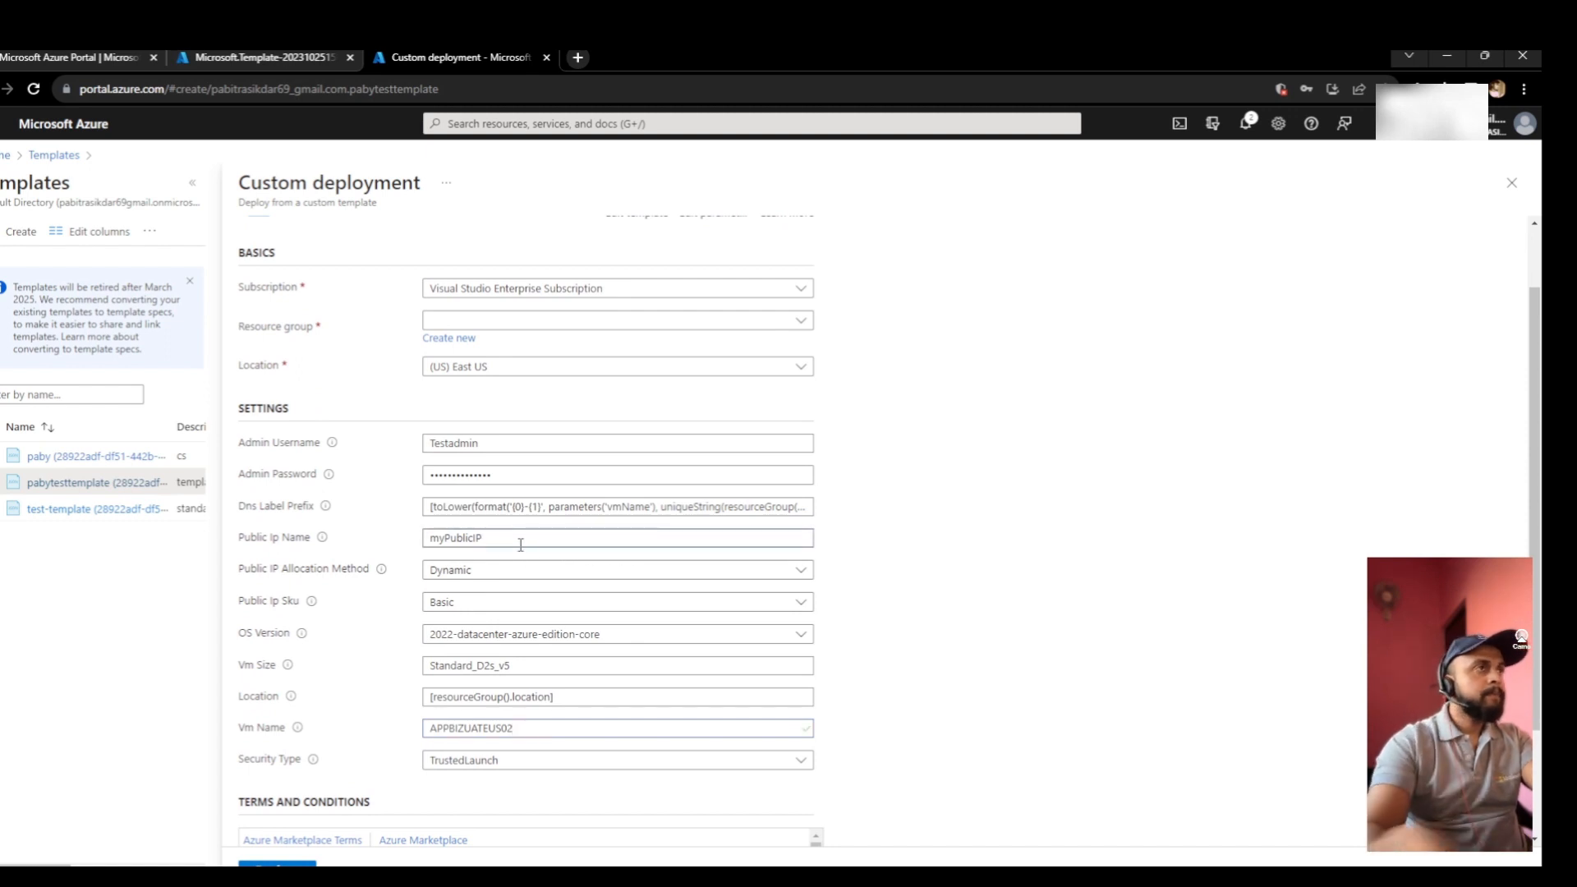
type("1")
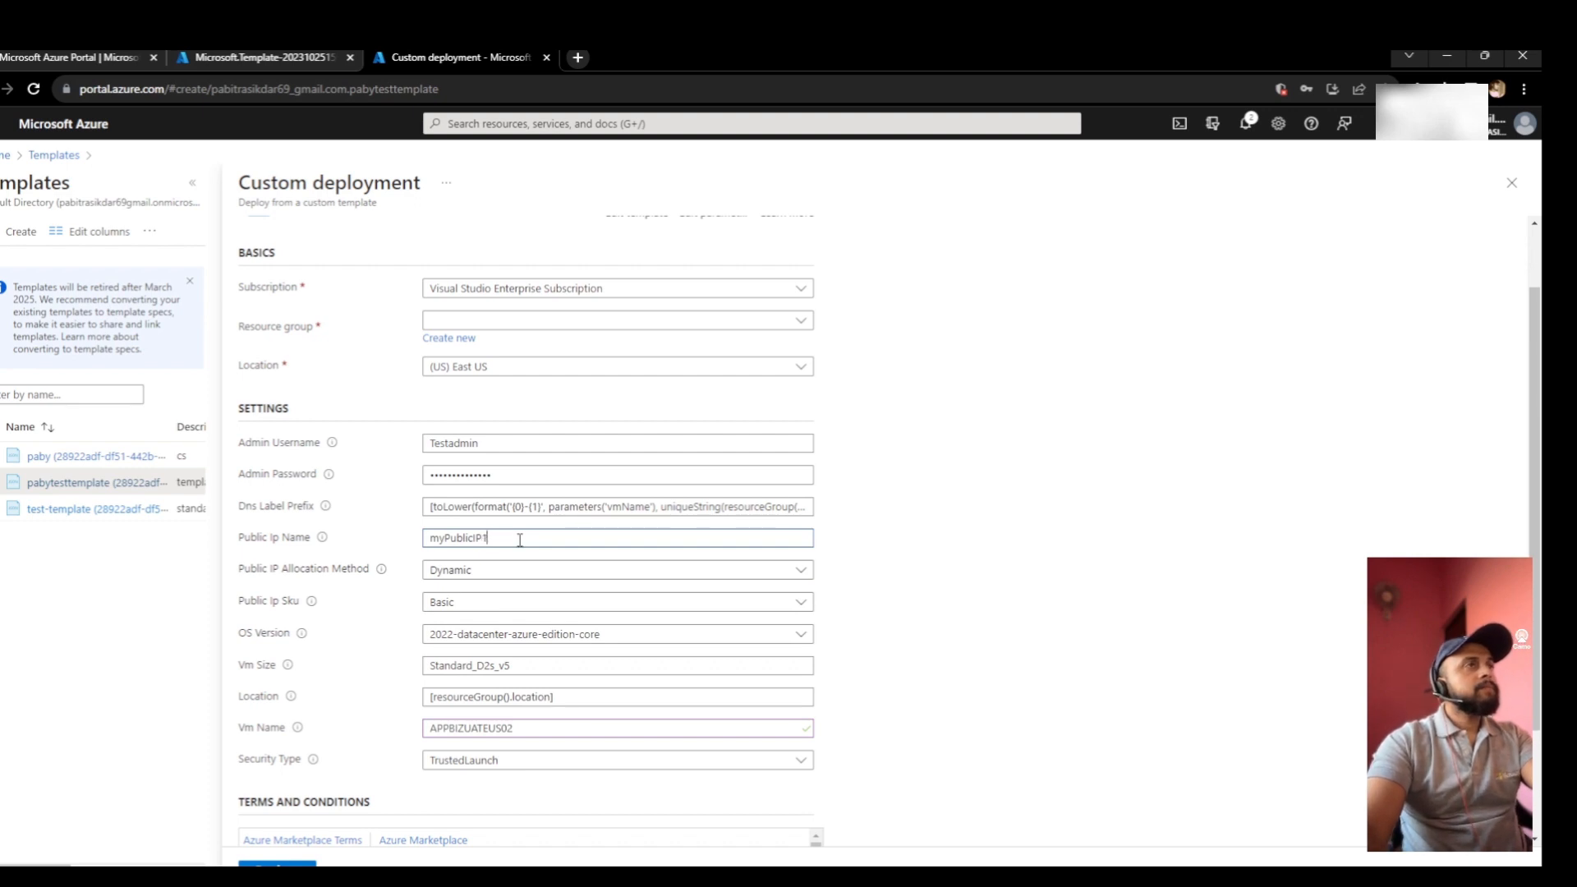
scroll(523, 334, "up", 1)
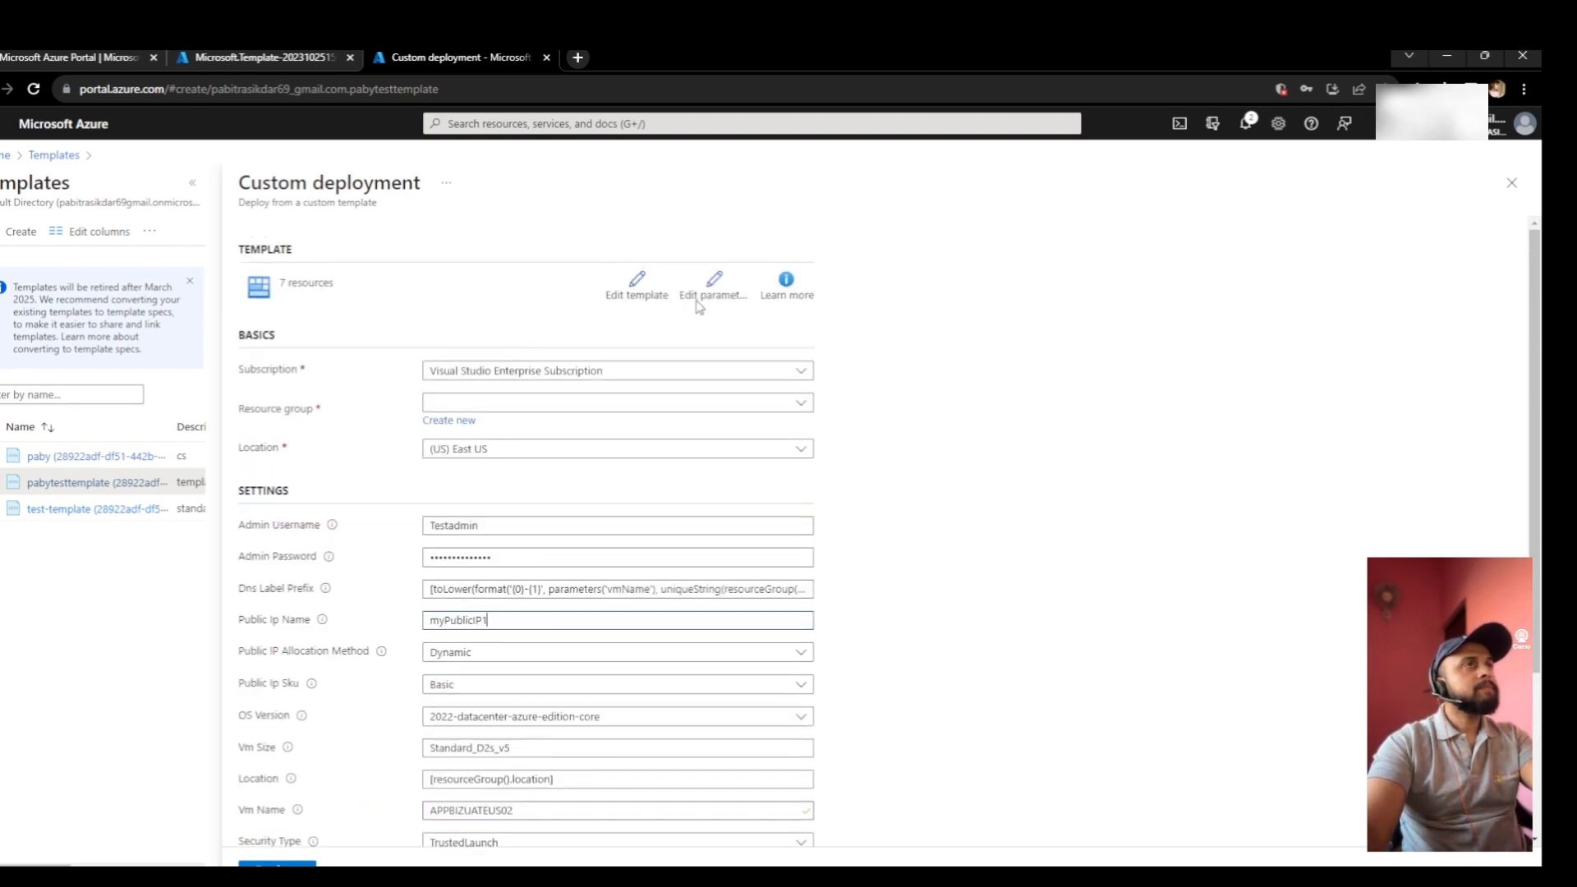
scroll(564, 625, "down", 3)
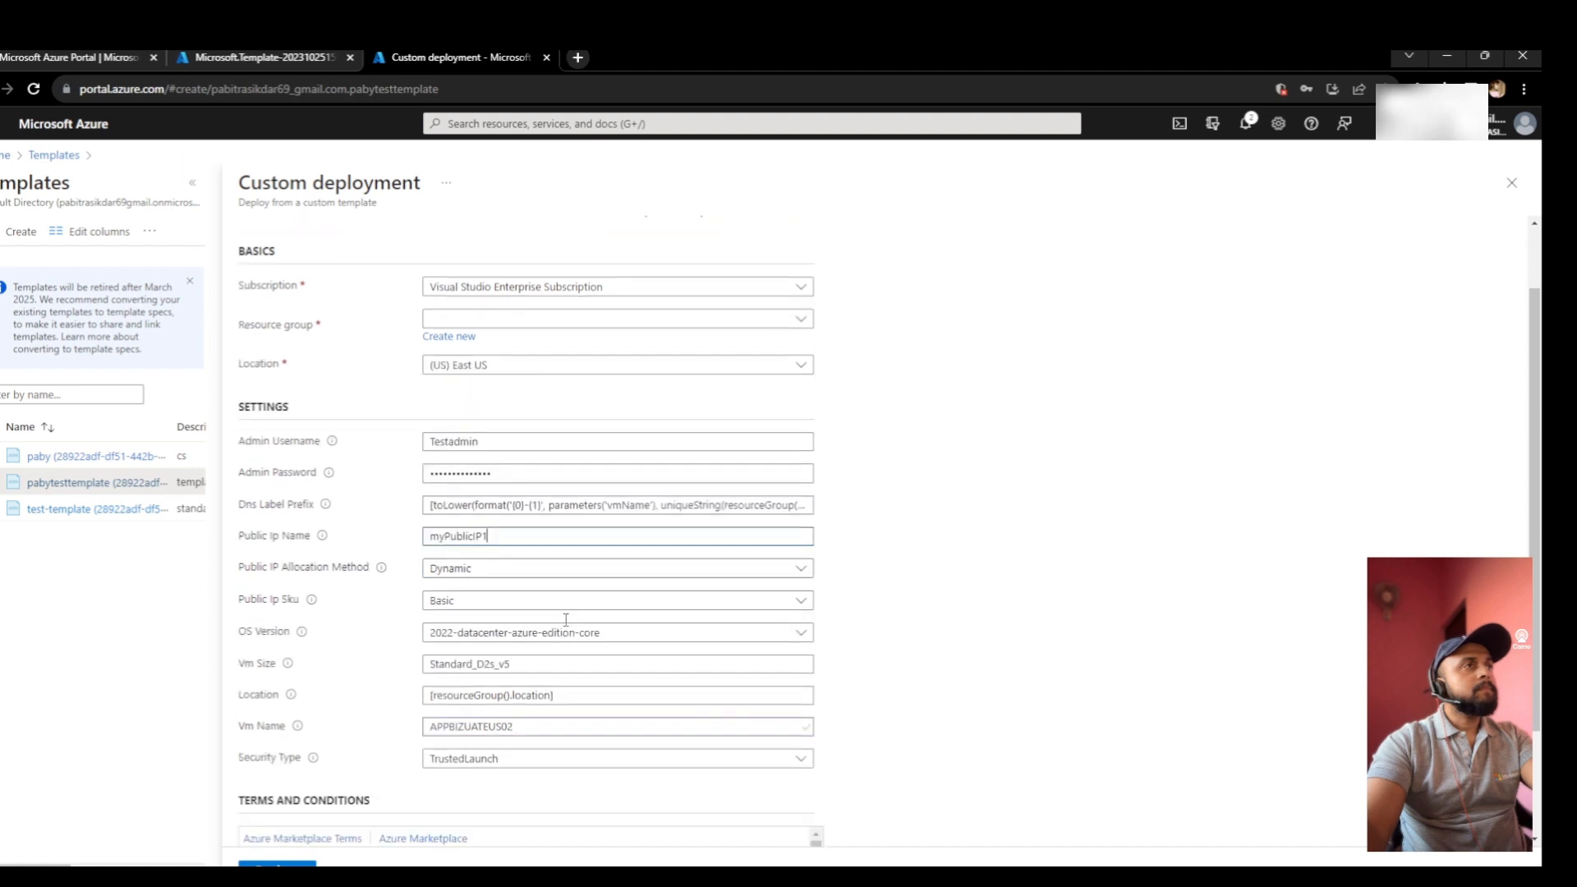
scroll(565, 618, "up", 3)
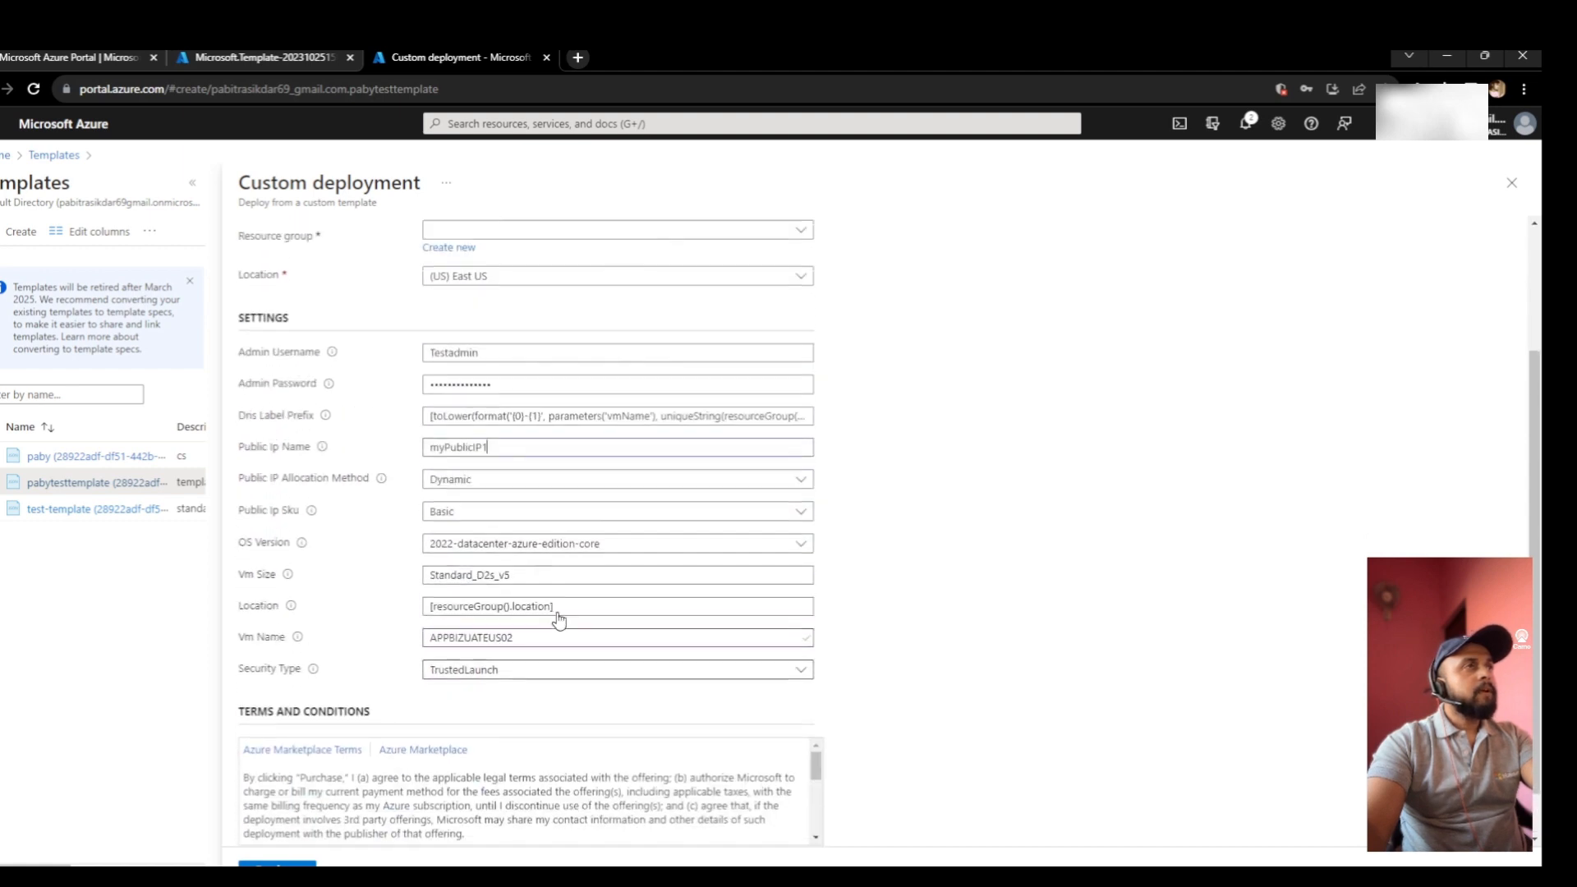
left_click(583, 715)
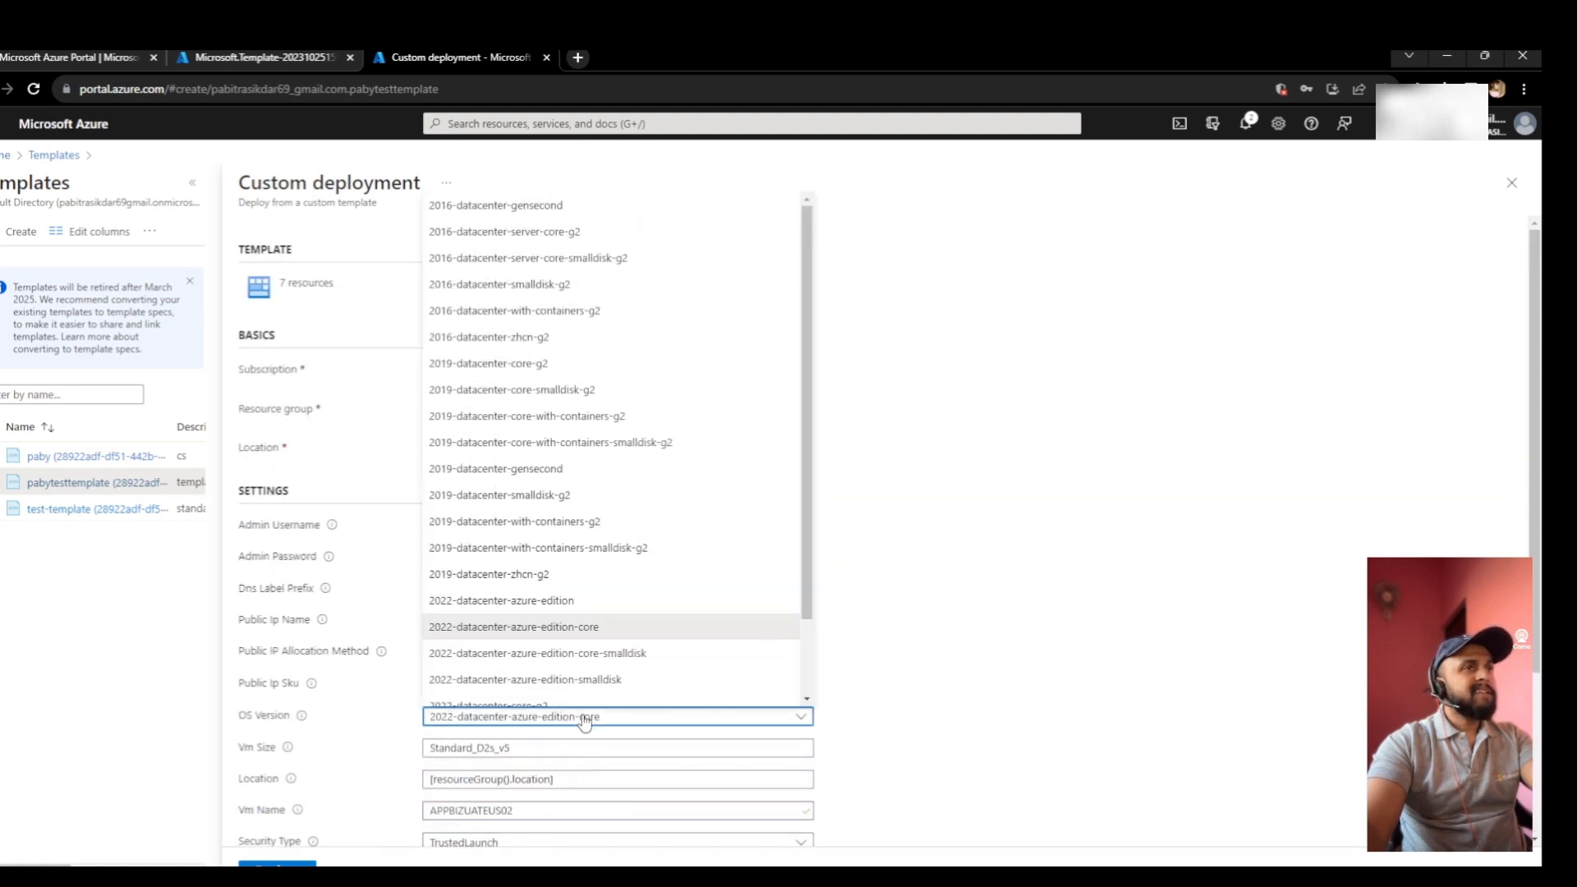
left_click(512, 577)
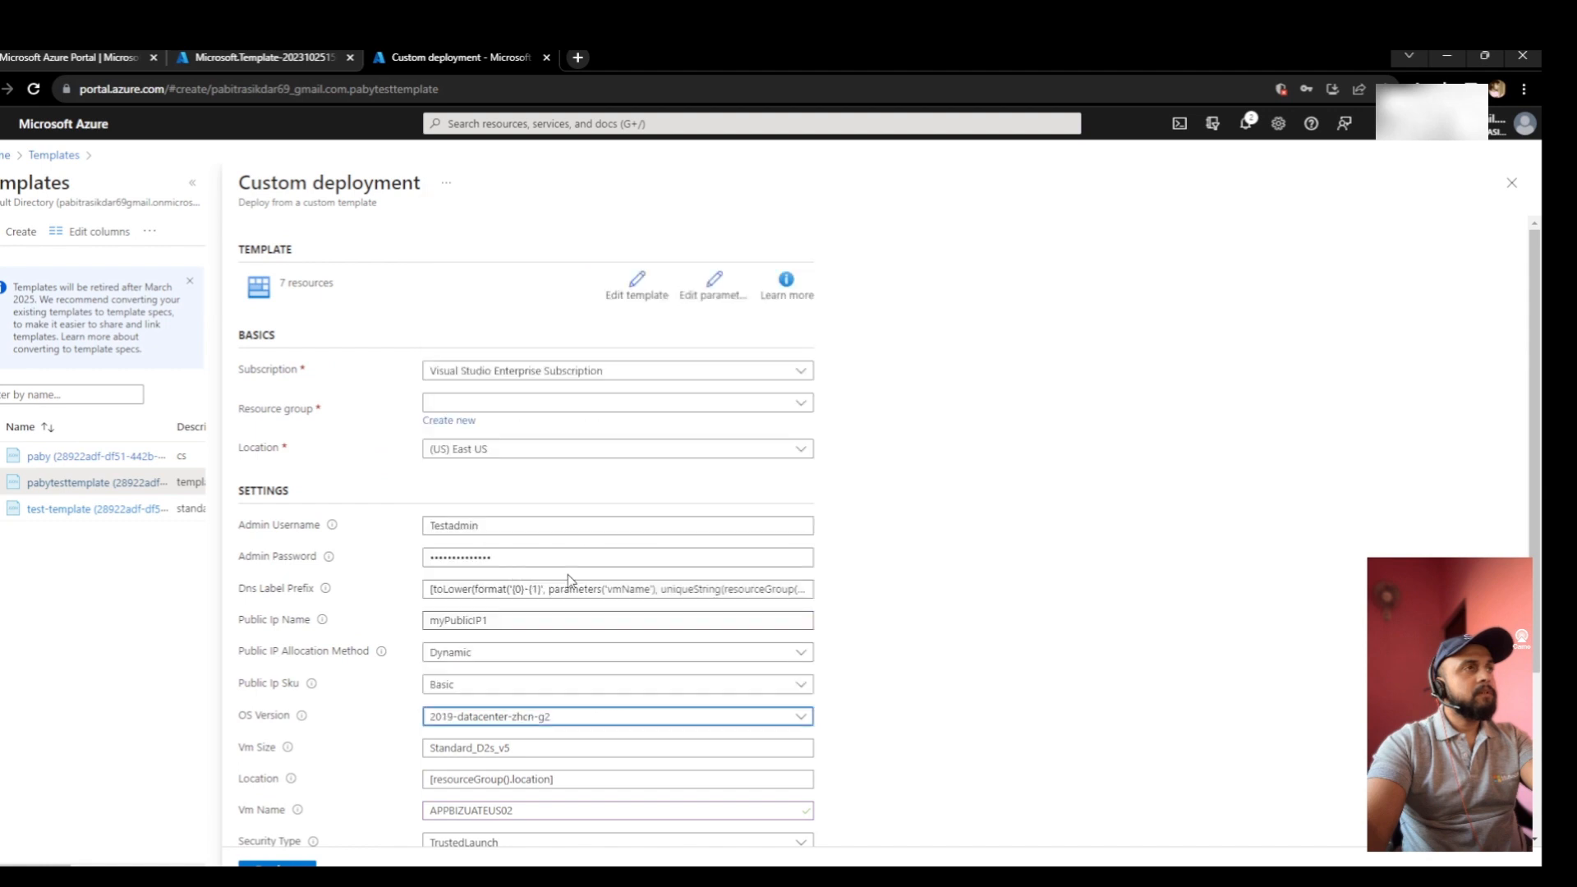
scroll(624, 579, "down", 3)
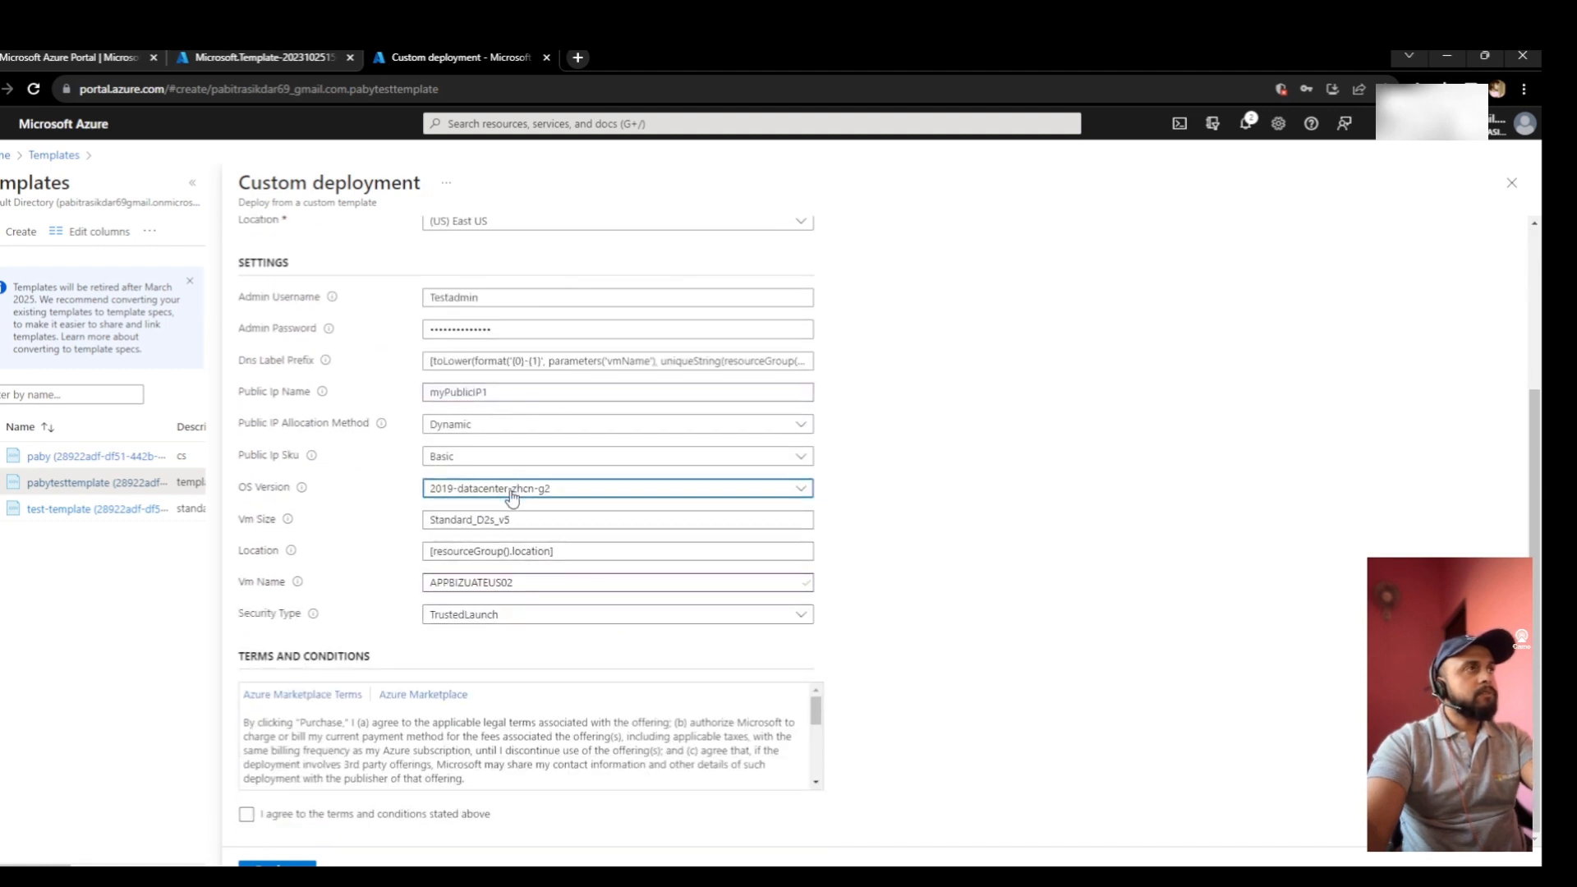
scroll(512, 493, "up", 1)
scroll(514, 498, "up", 2)
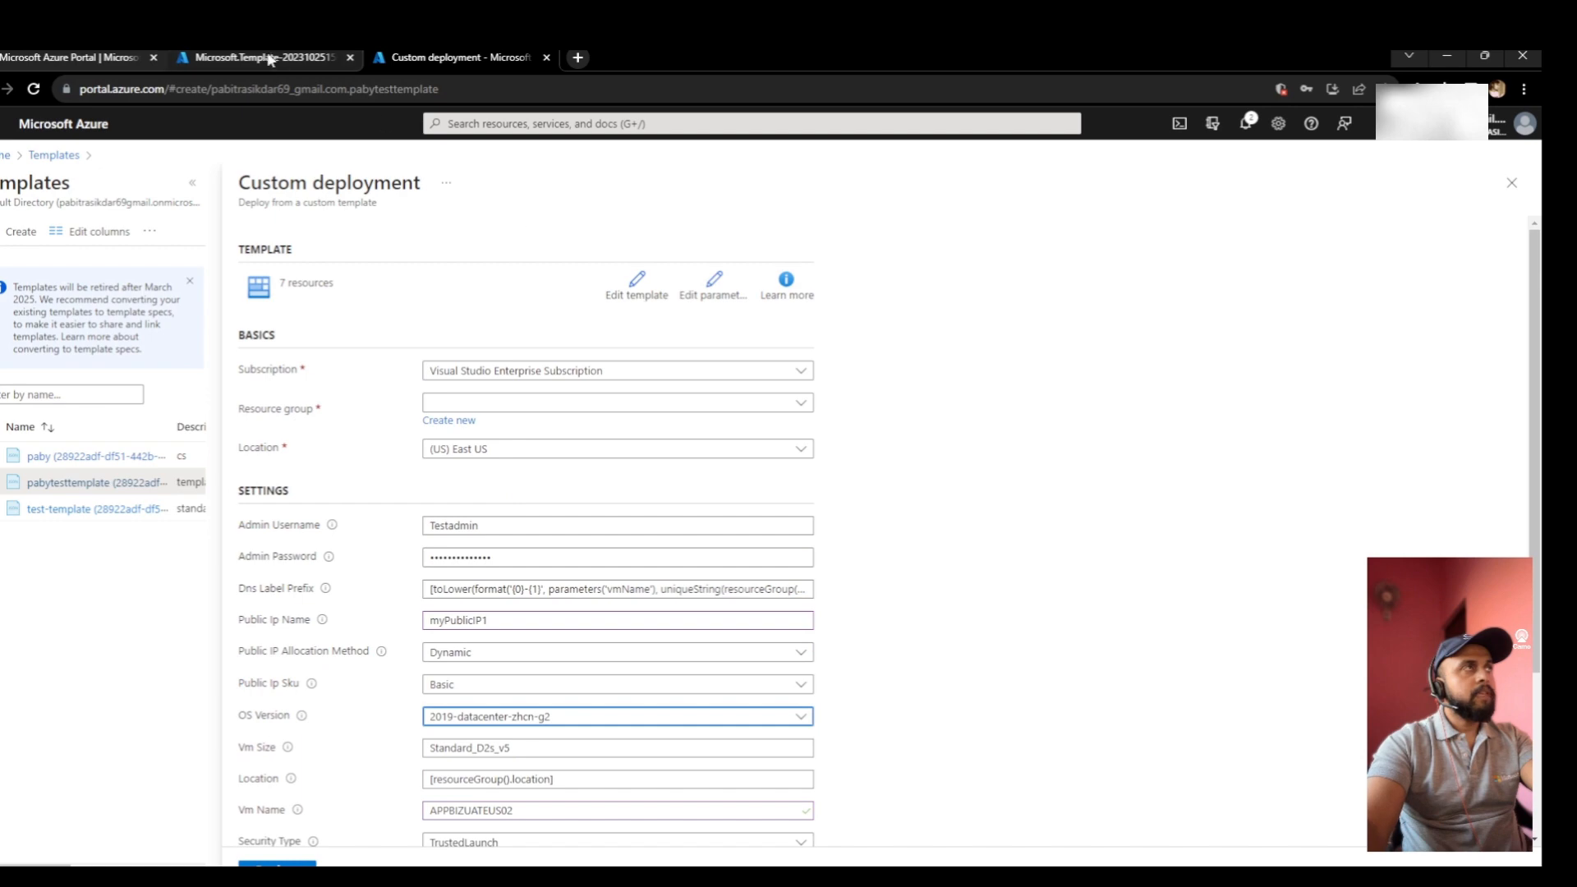
left_click(640, 290)
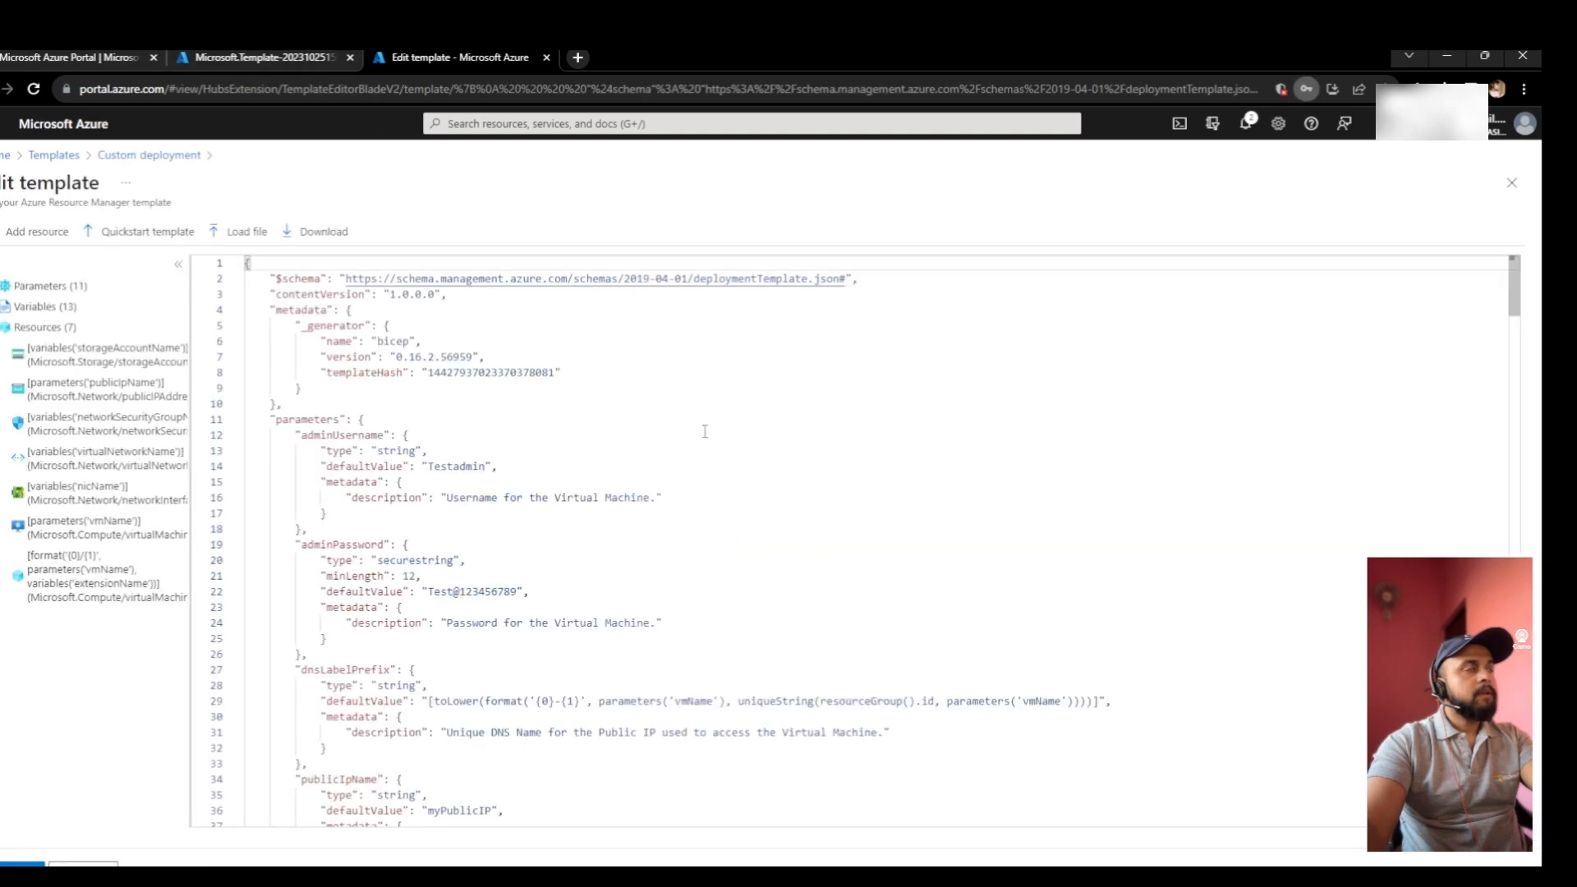
scroll(436, 612, "down", 12)
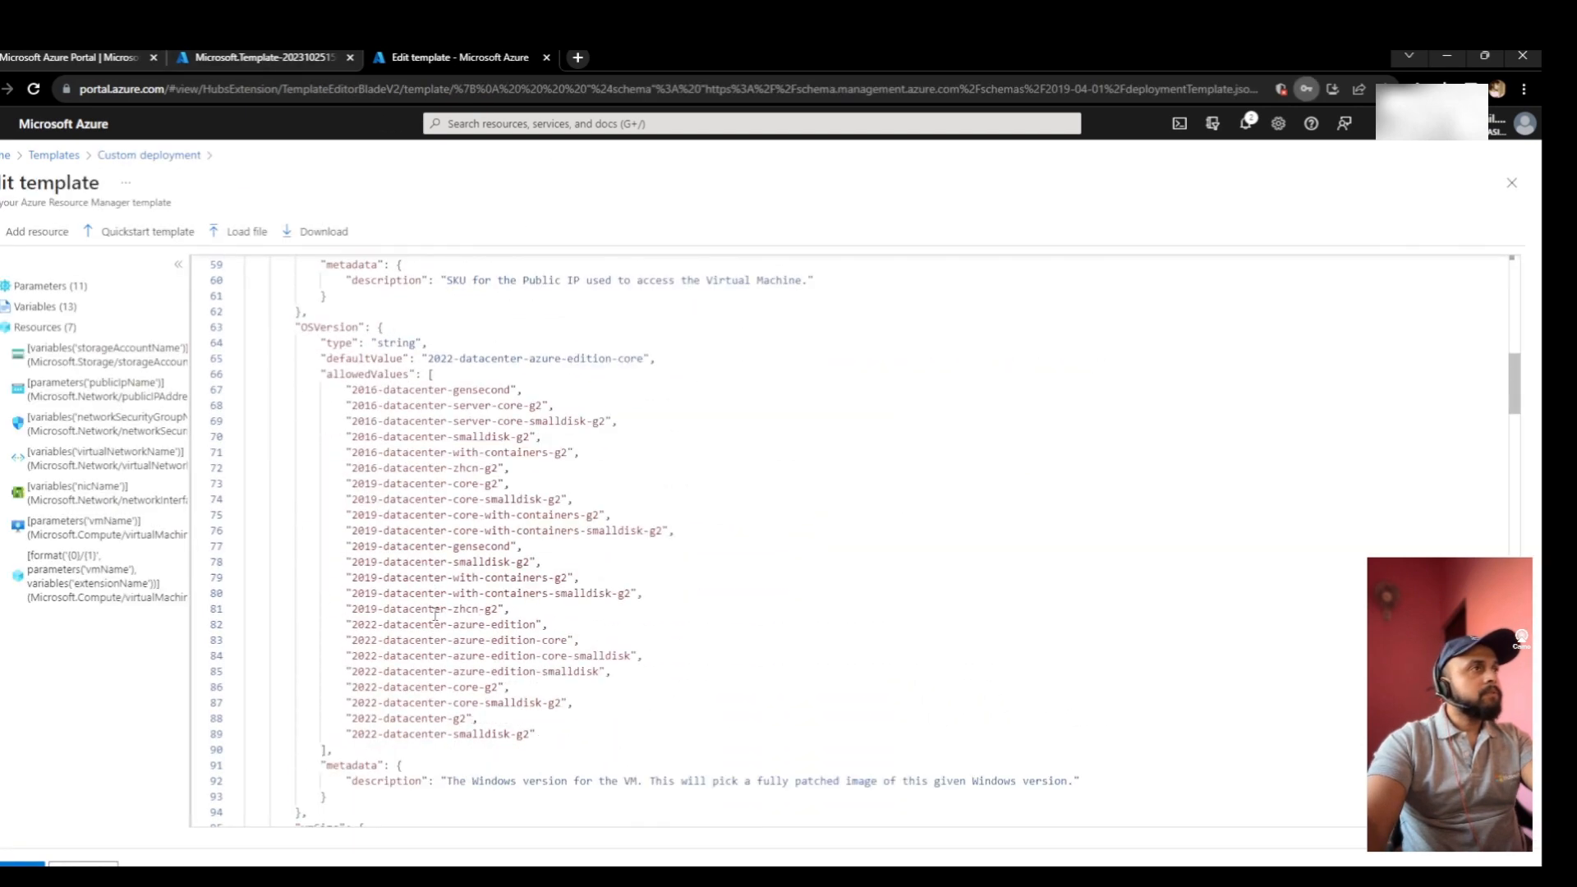
scroll(458, 621, "down", 2)
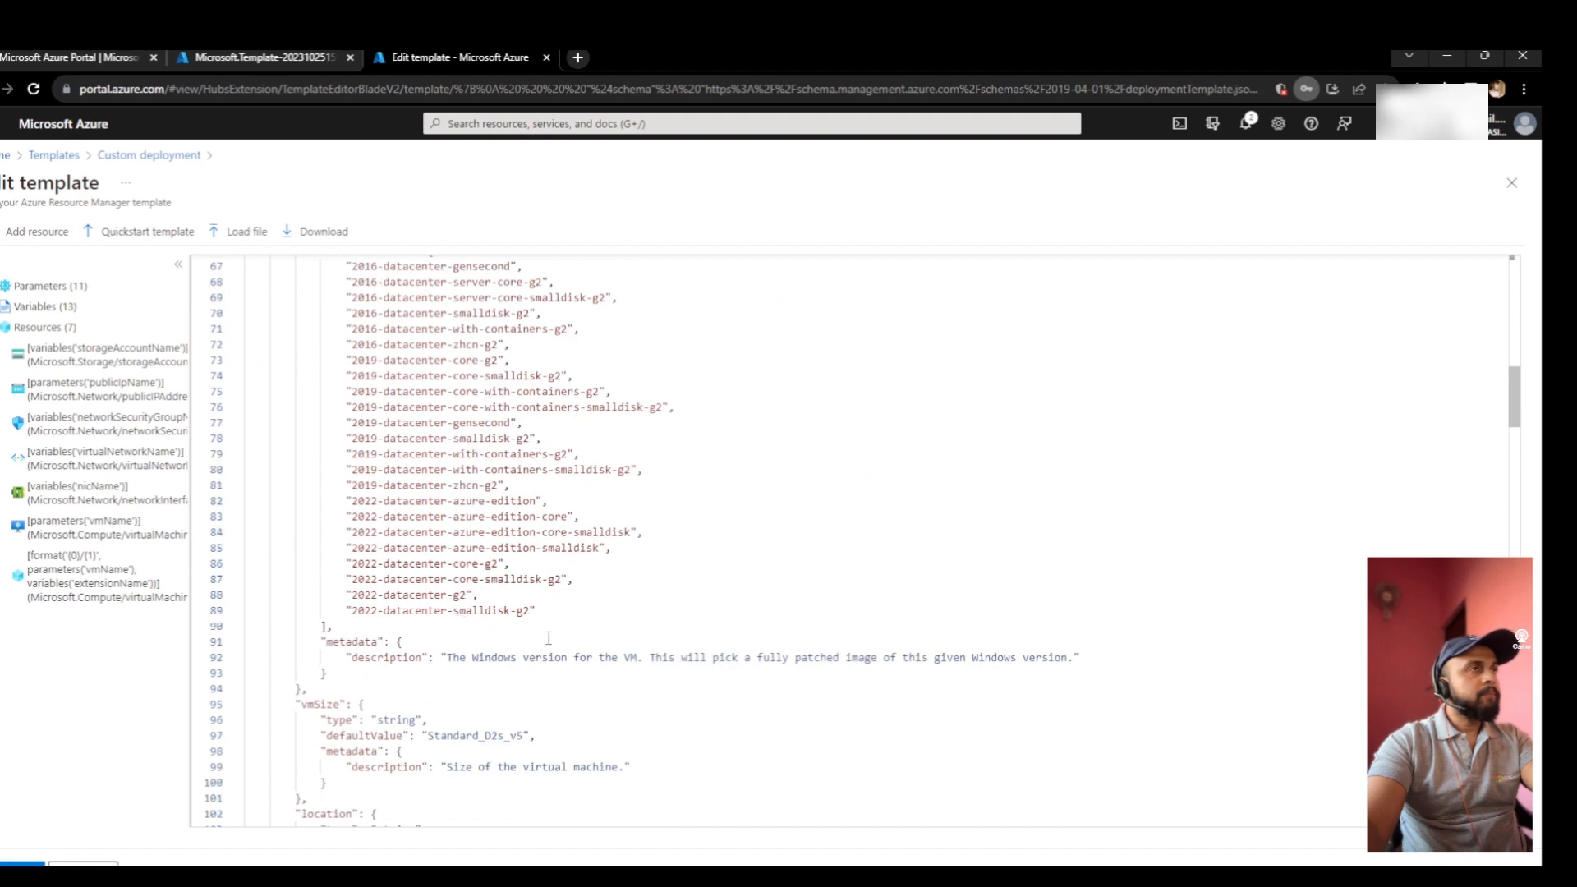
scroll(549, 638, "down", 4)
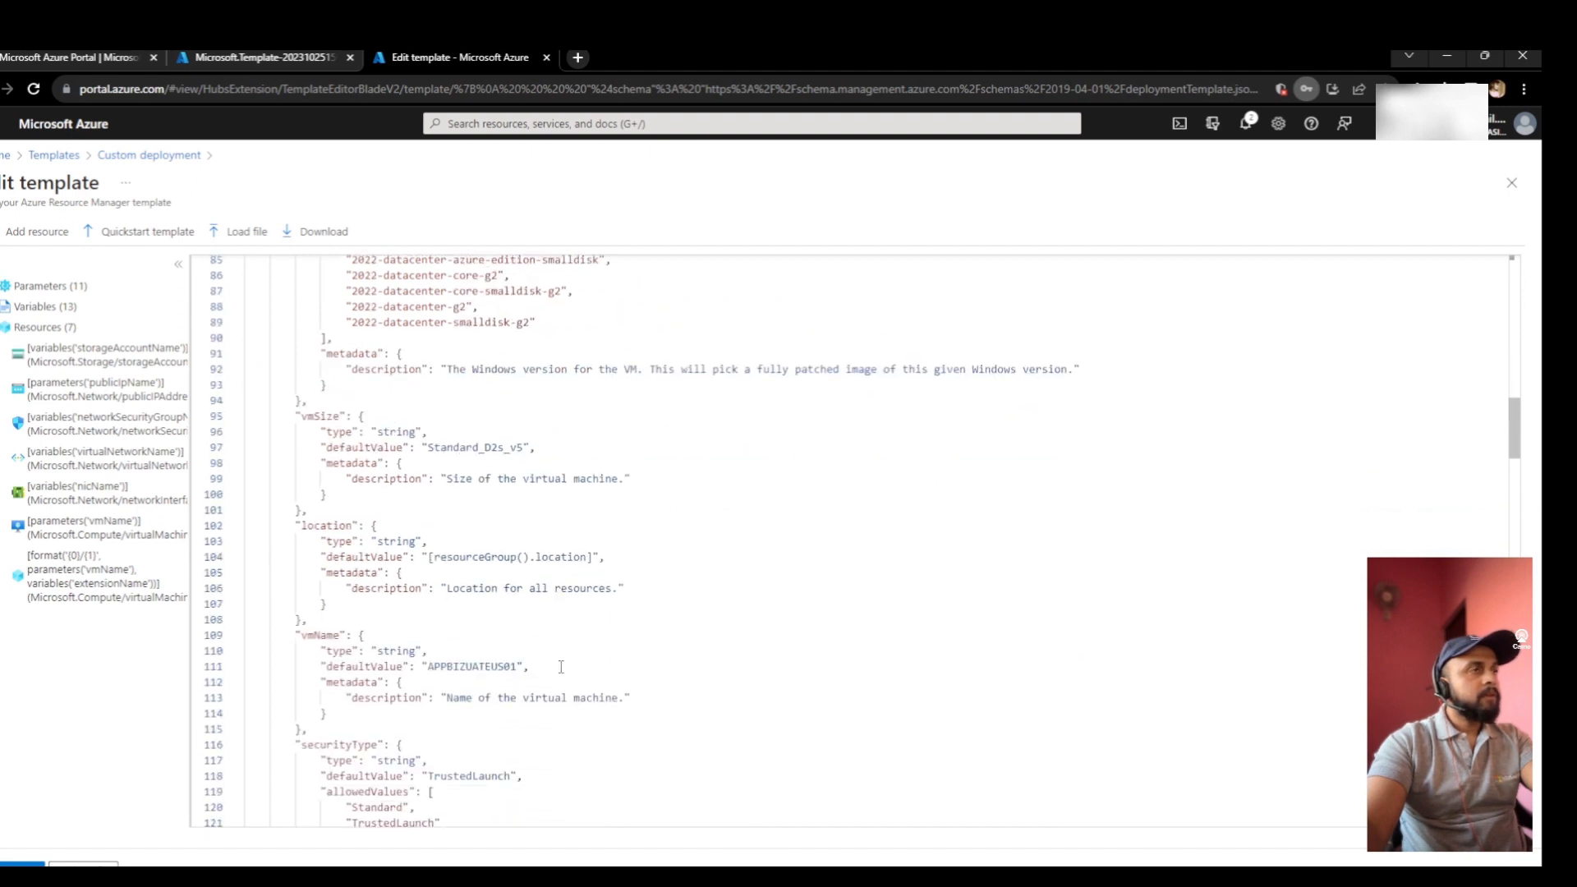
scroll(561, 666, "down", 4)
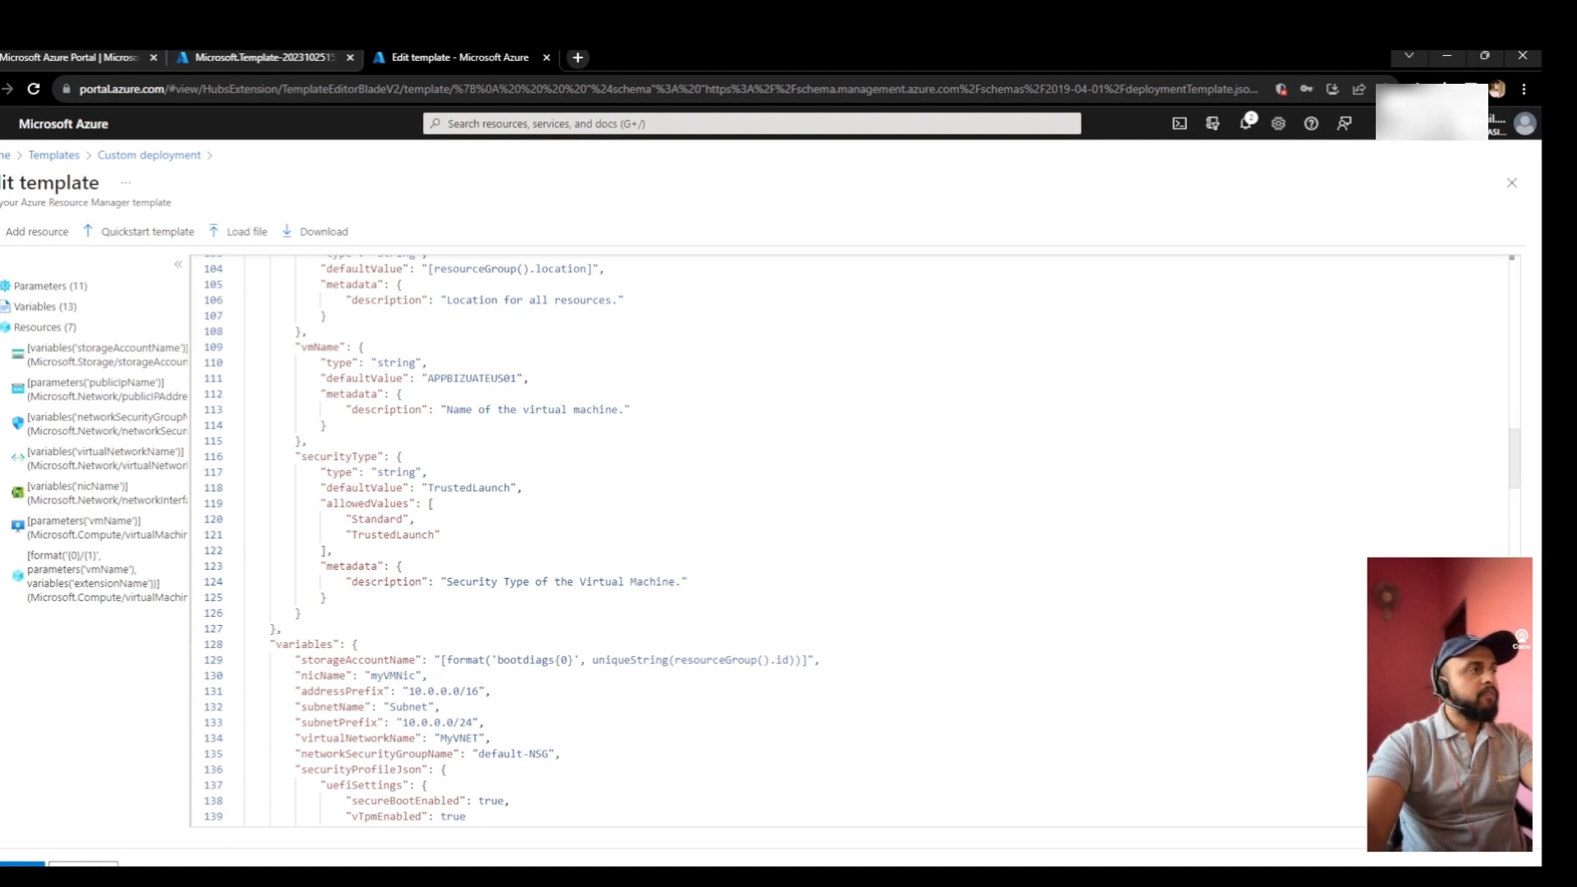
- Save the template and assign a new resource group named TEST-RG2 to the deployment
left_click(22, 864)
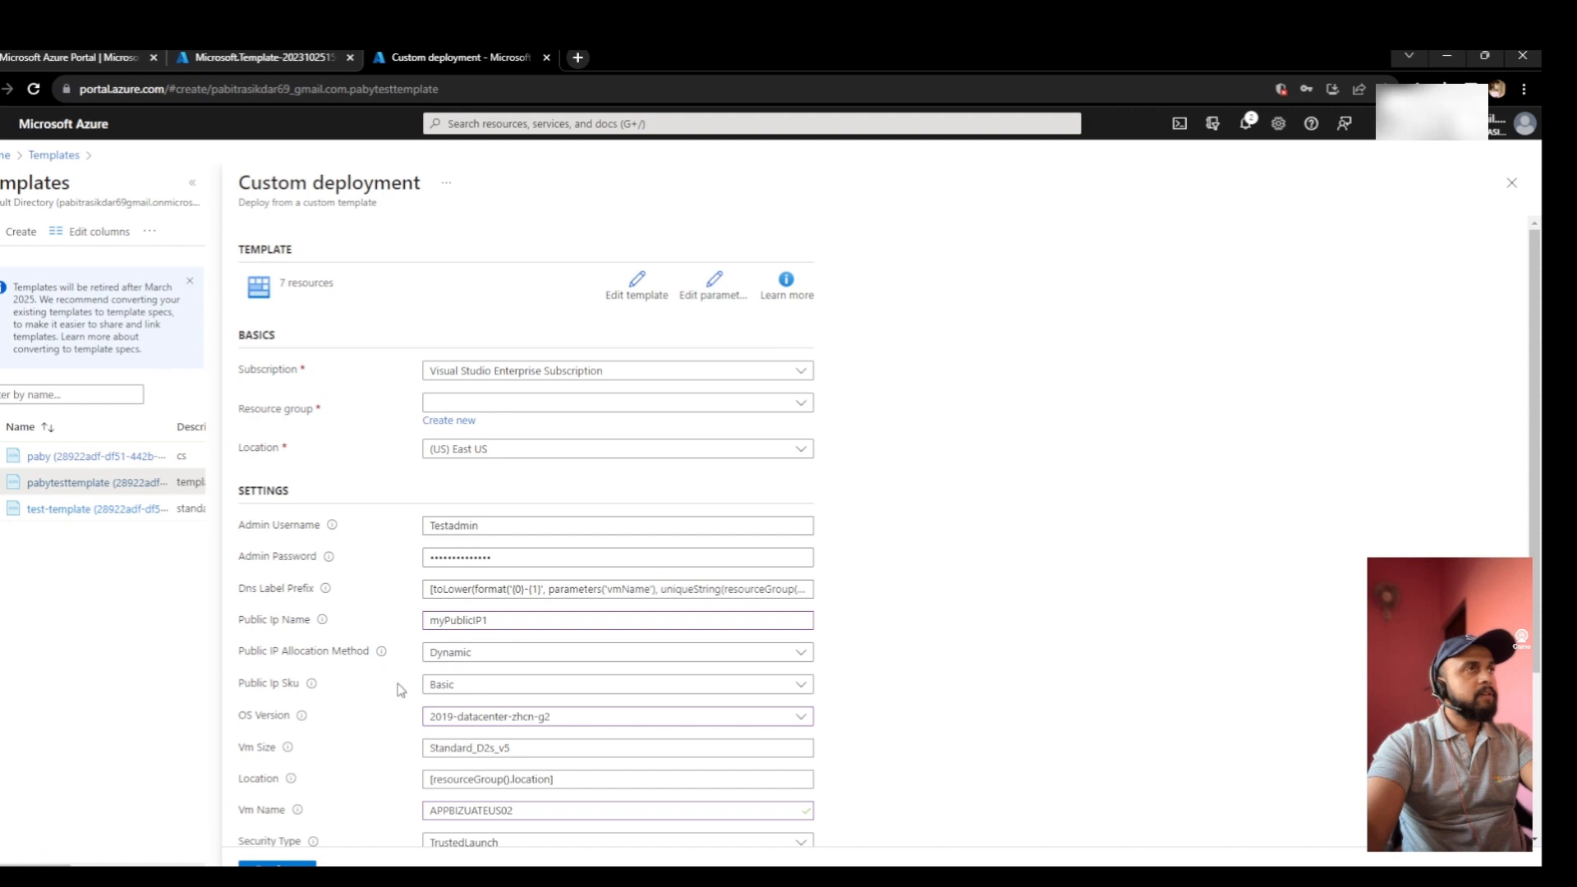
left_click(462, 423)
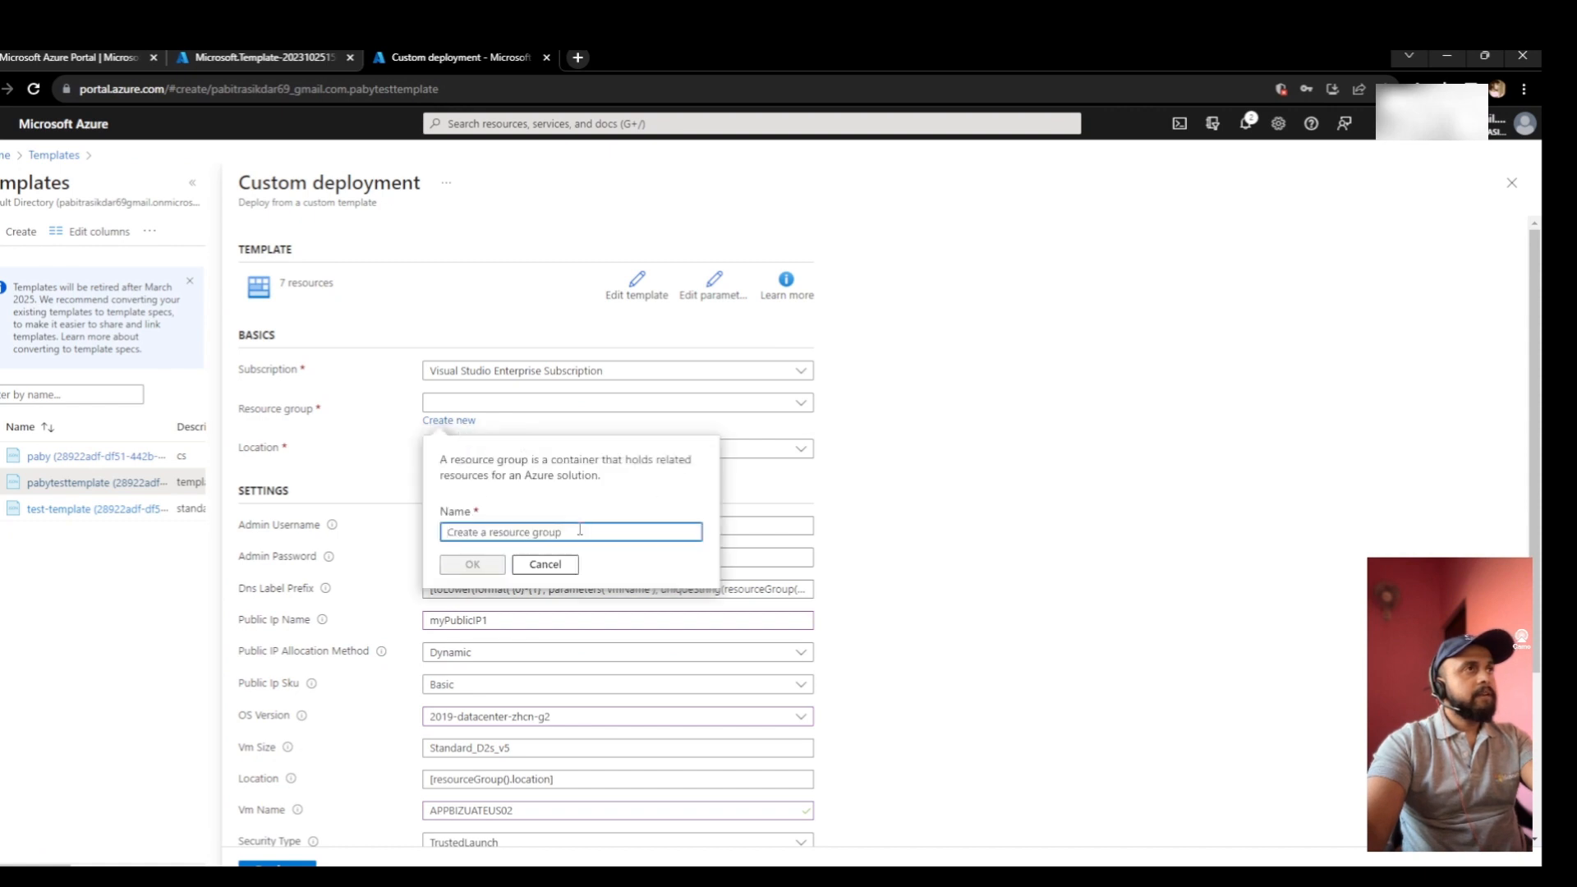
type("T")
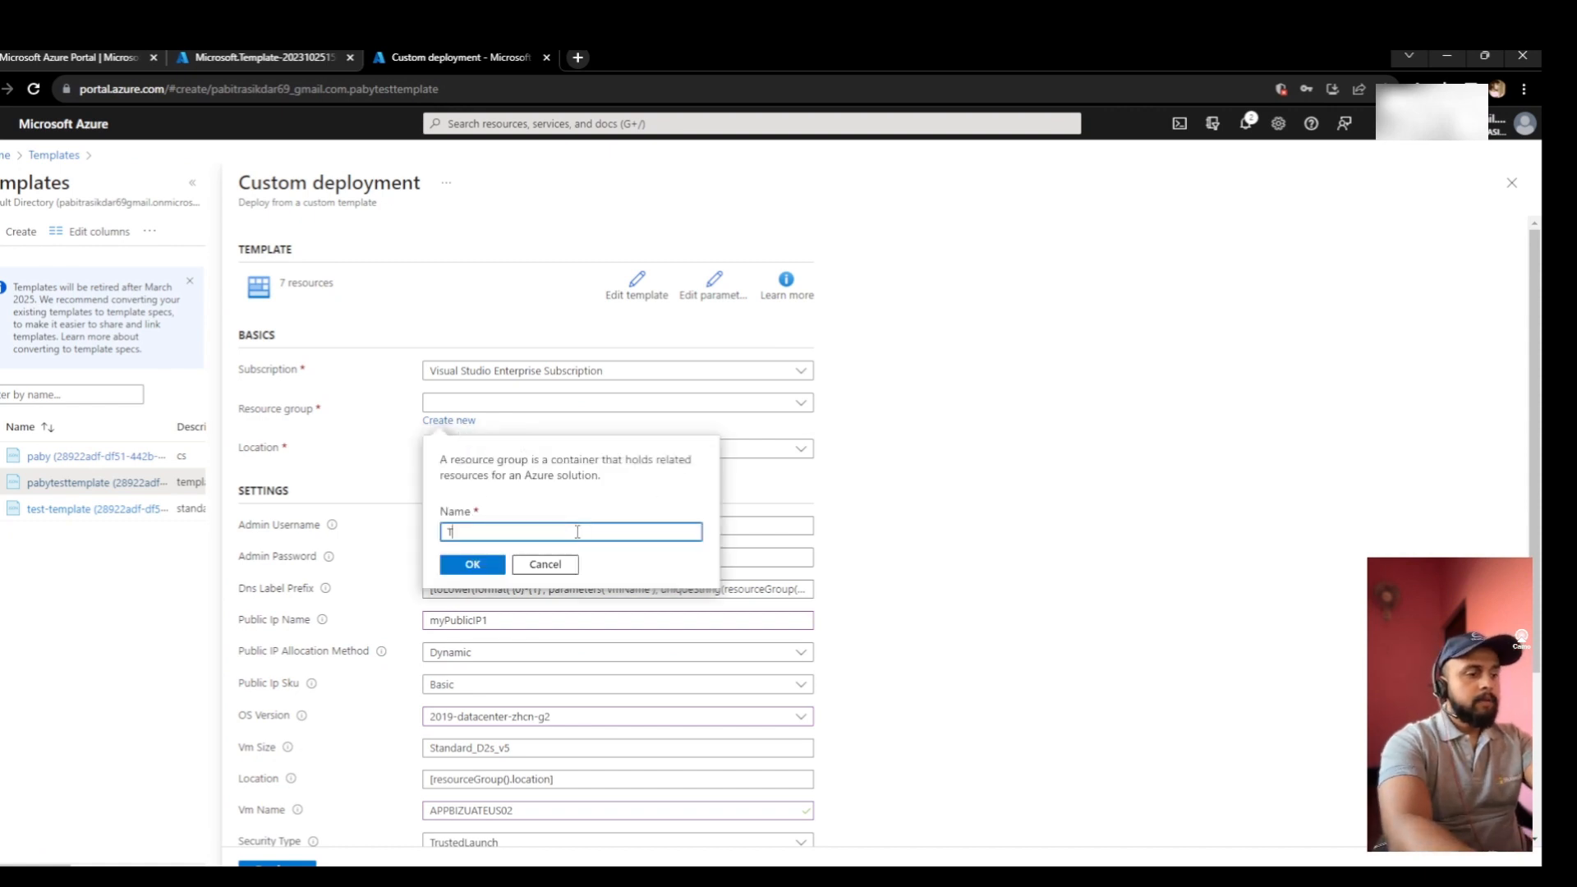
type("EST-R")
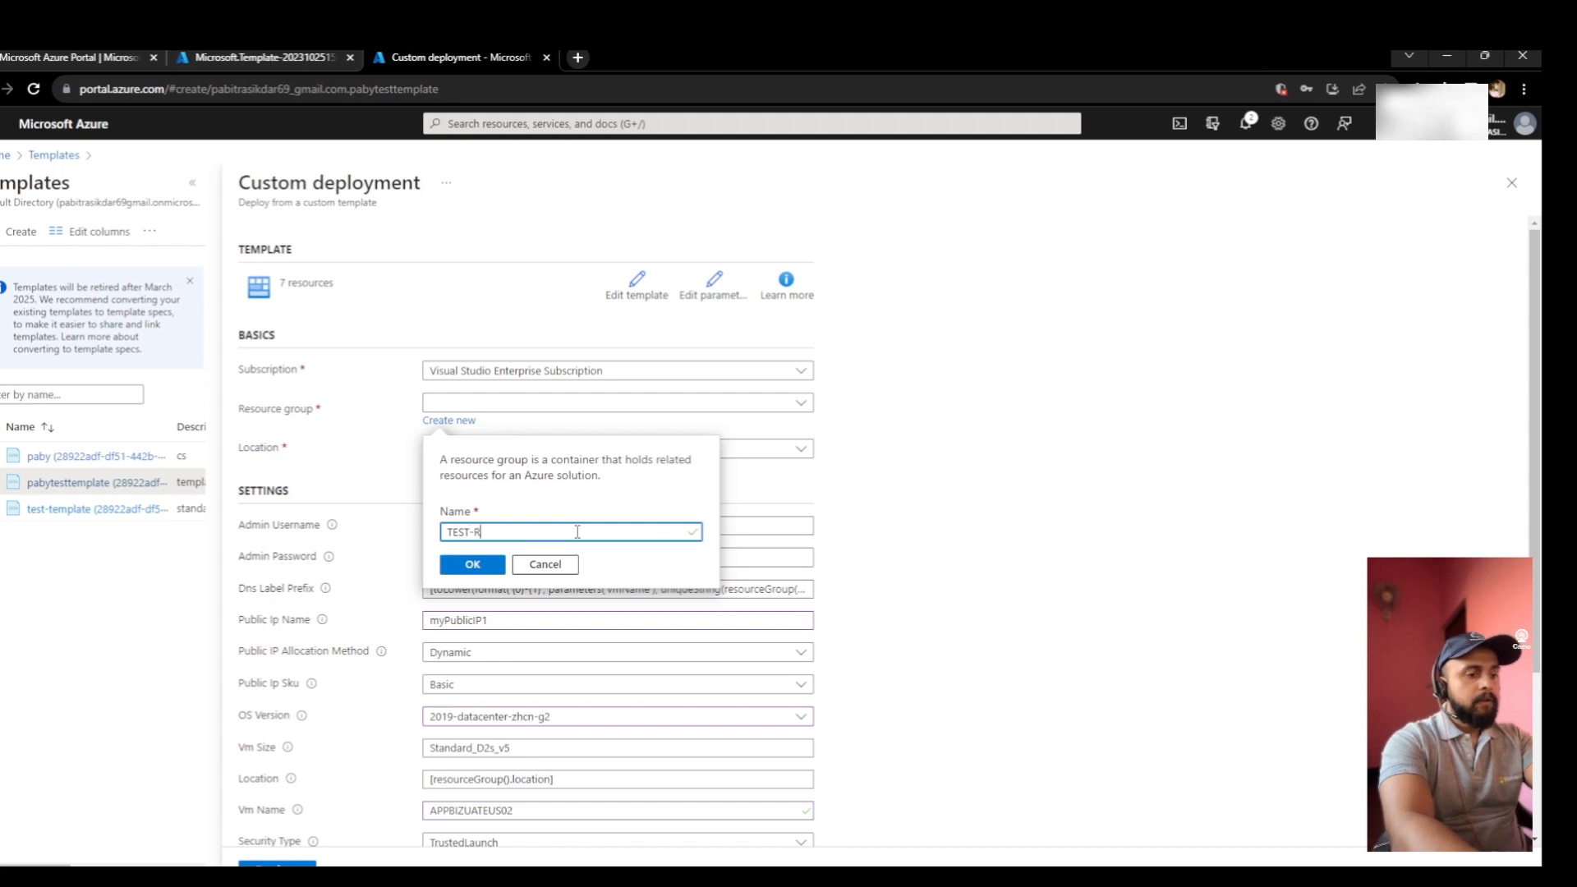
type("G2")
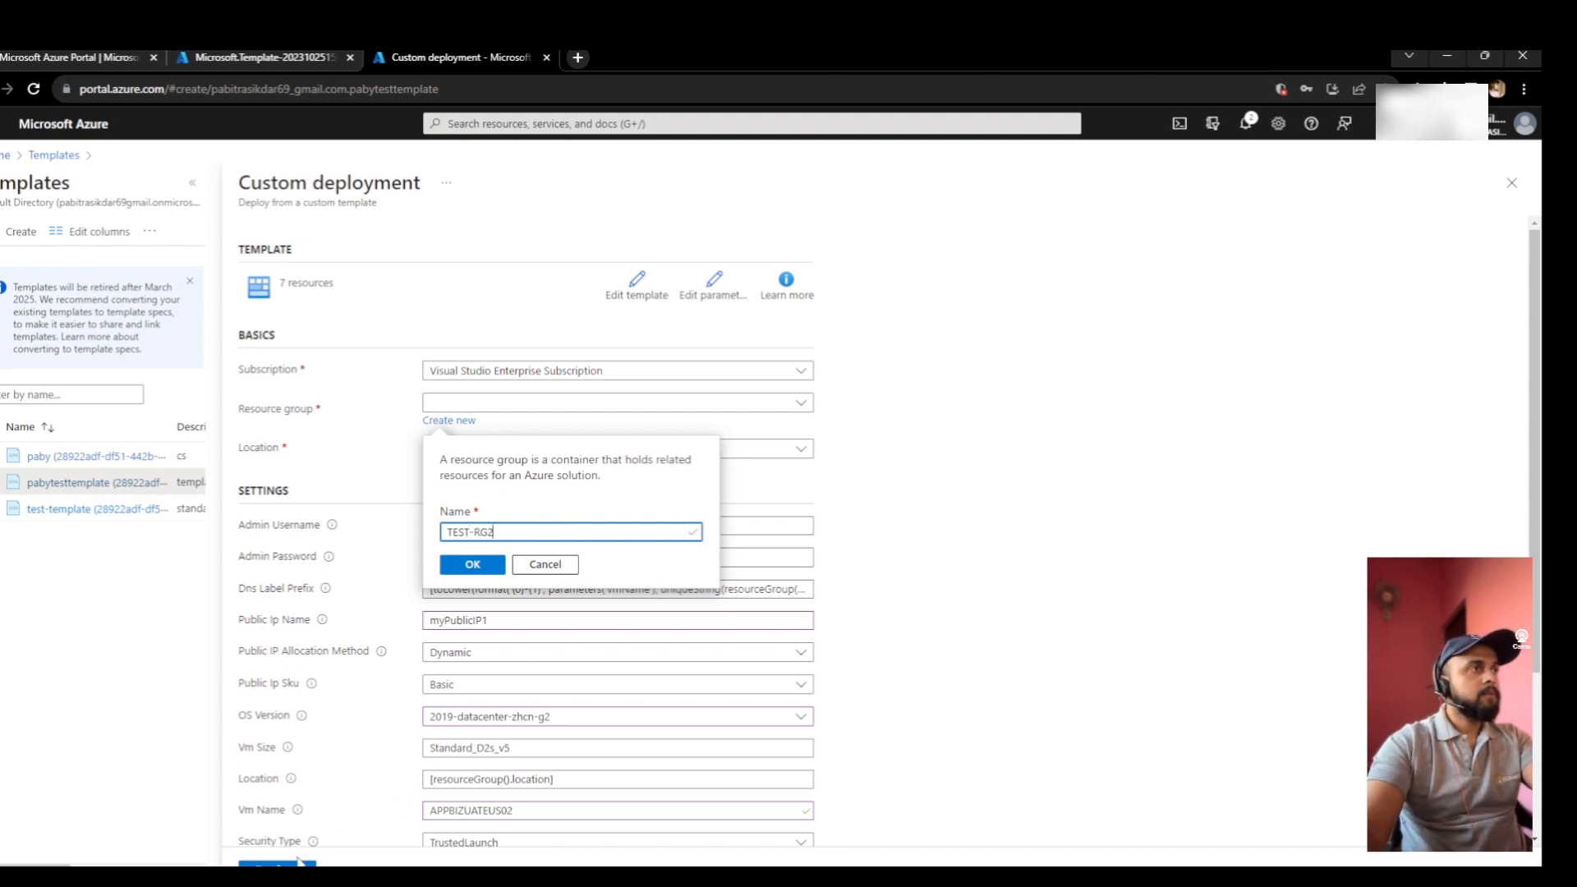
left_click(301, 863)
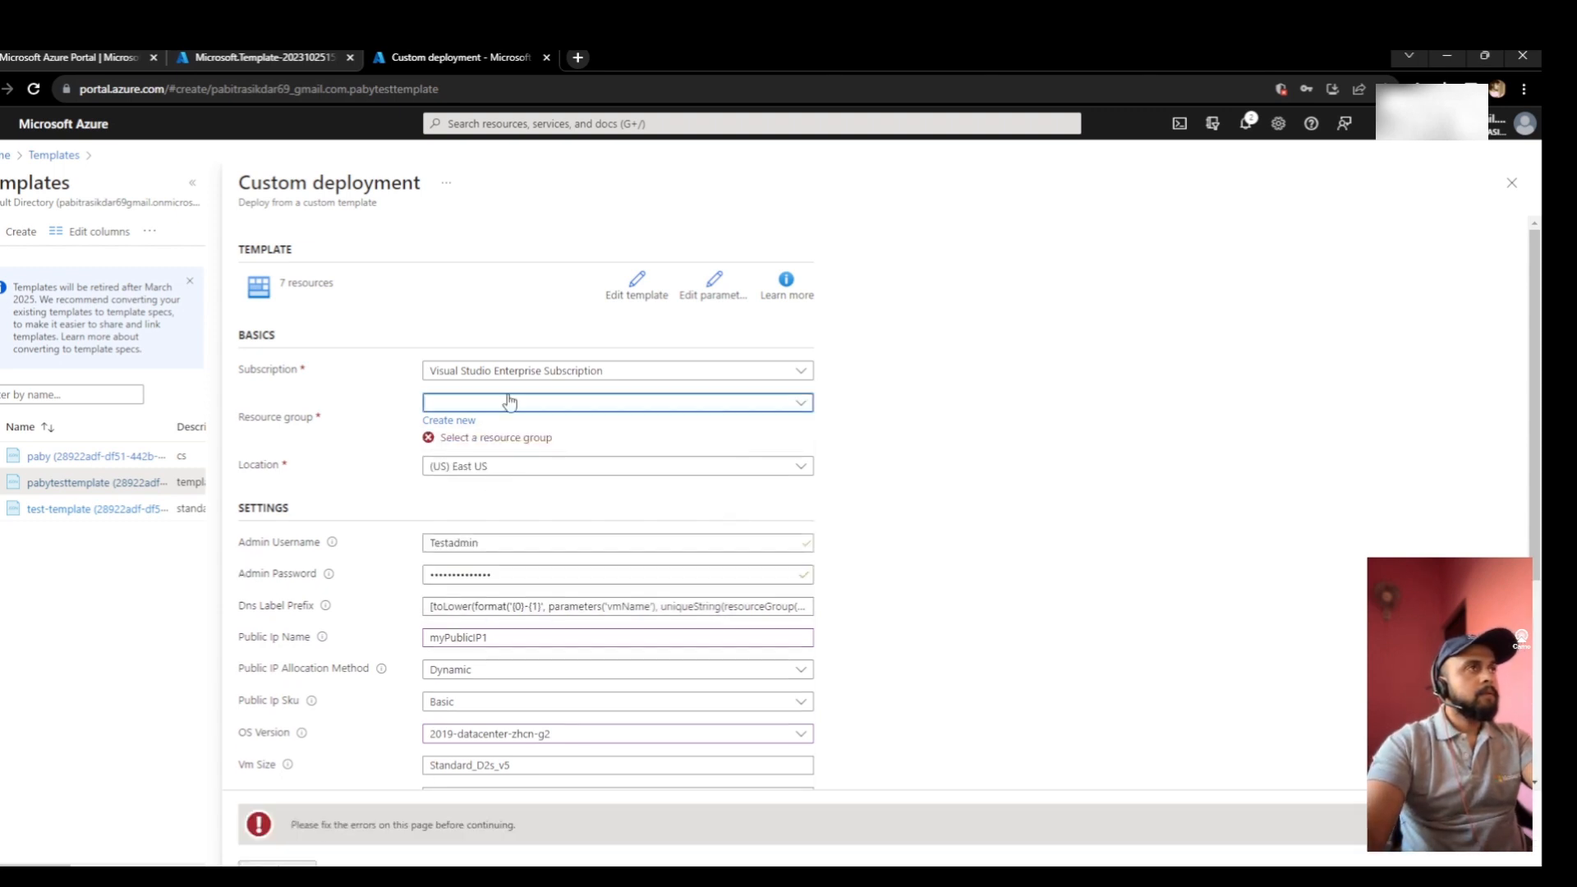
left_click(480, 420)
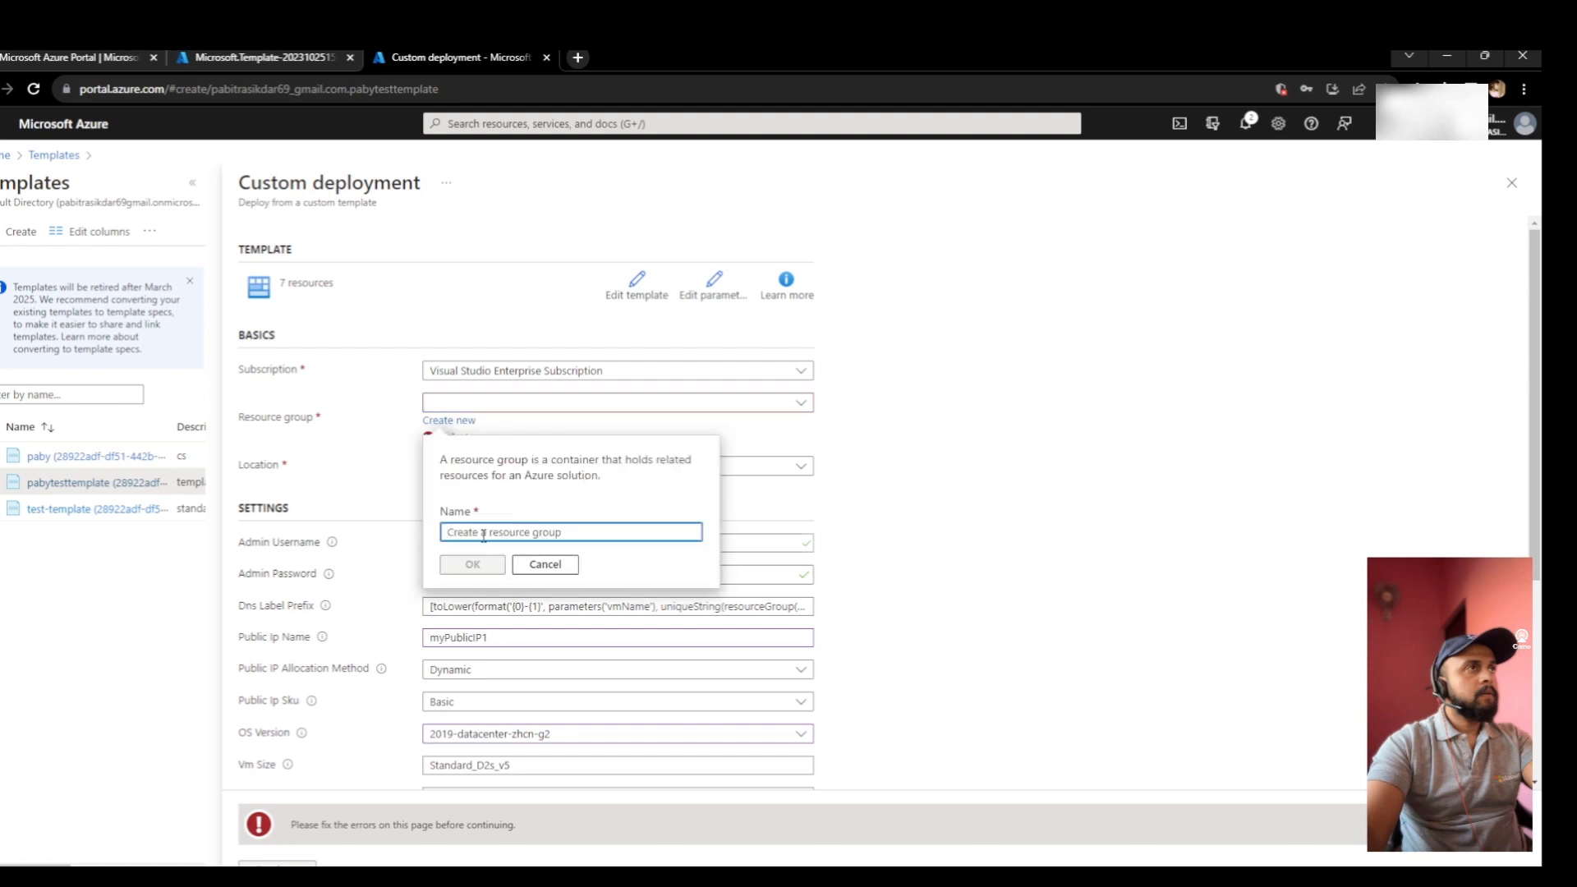
type("TEST-")
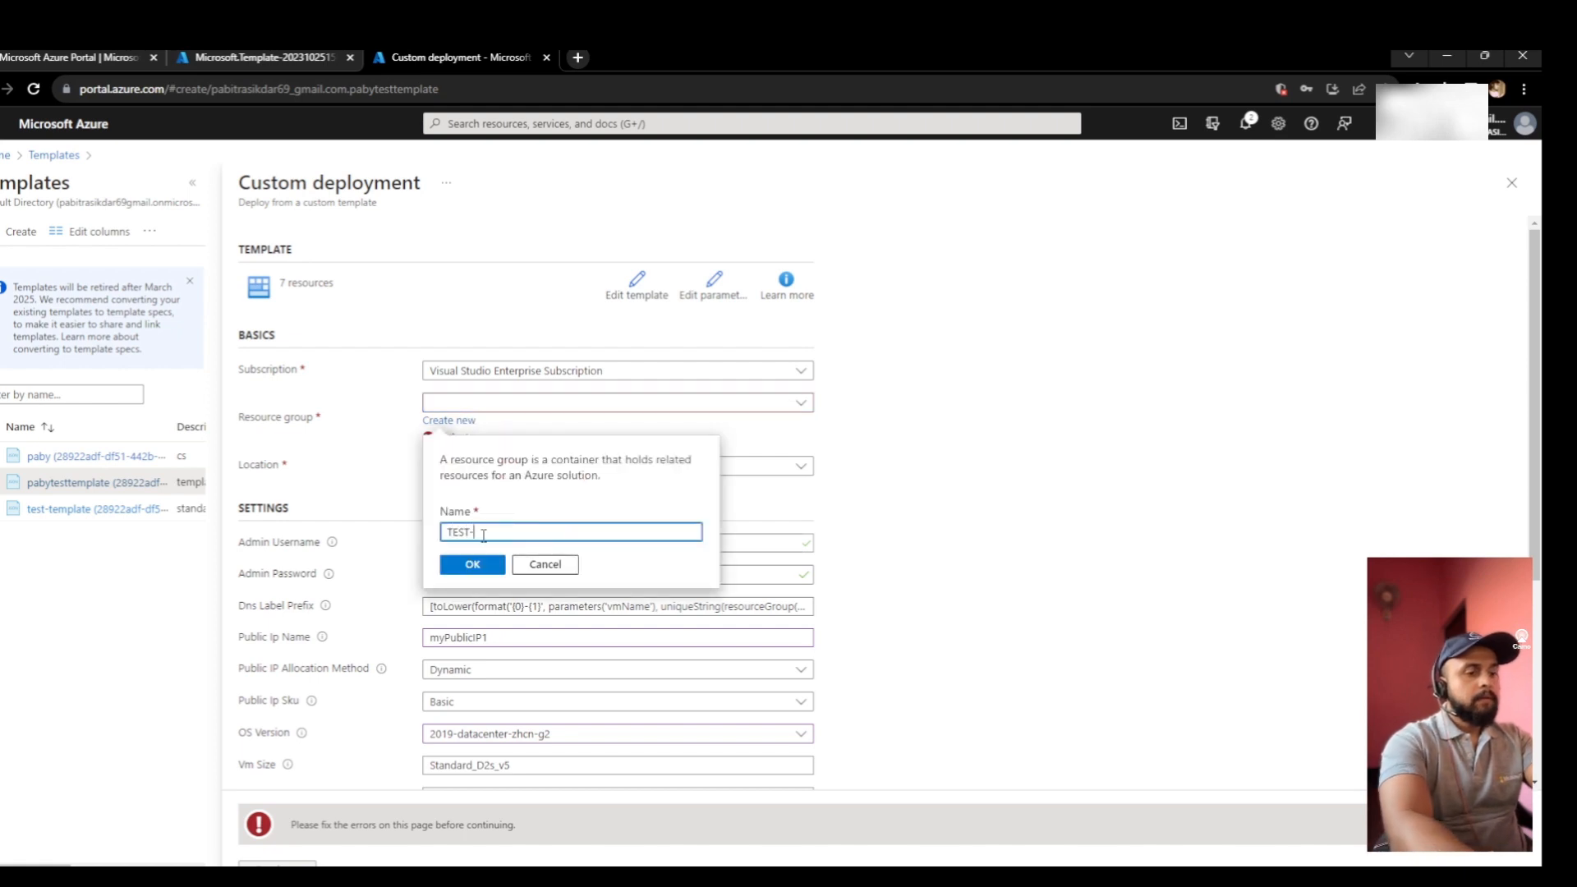
type("RG2")
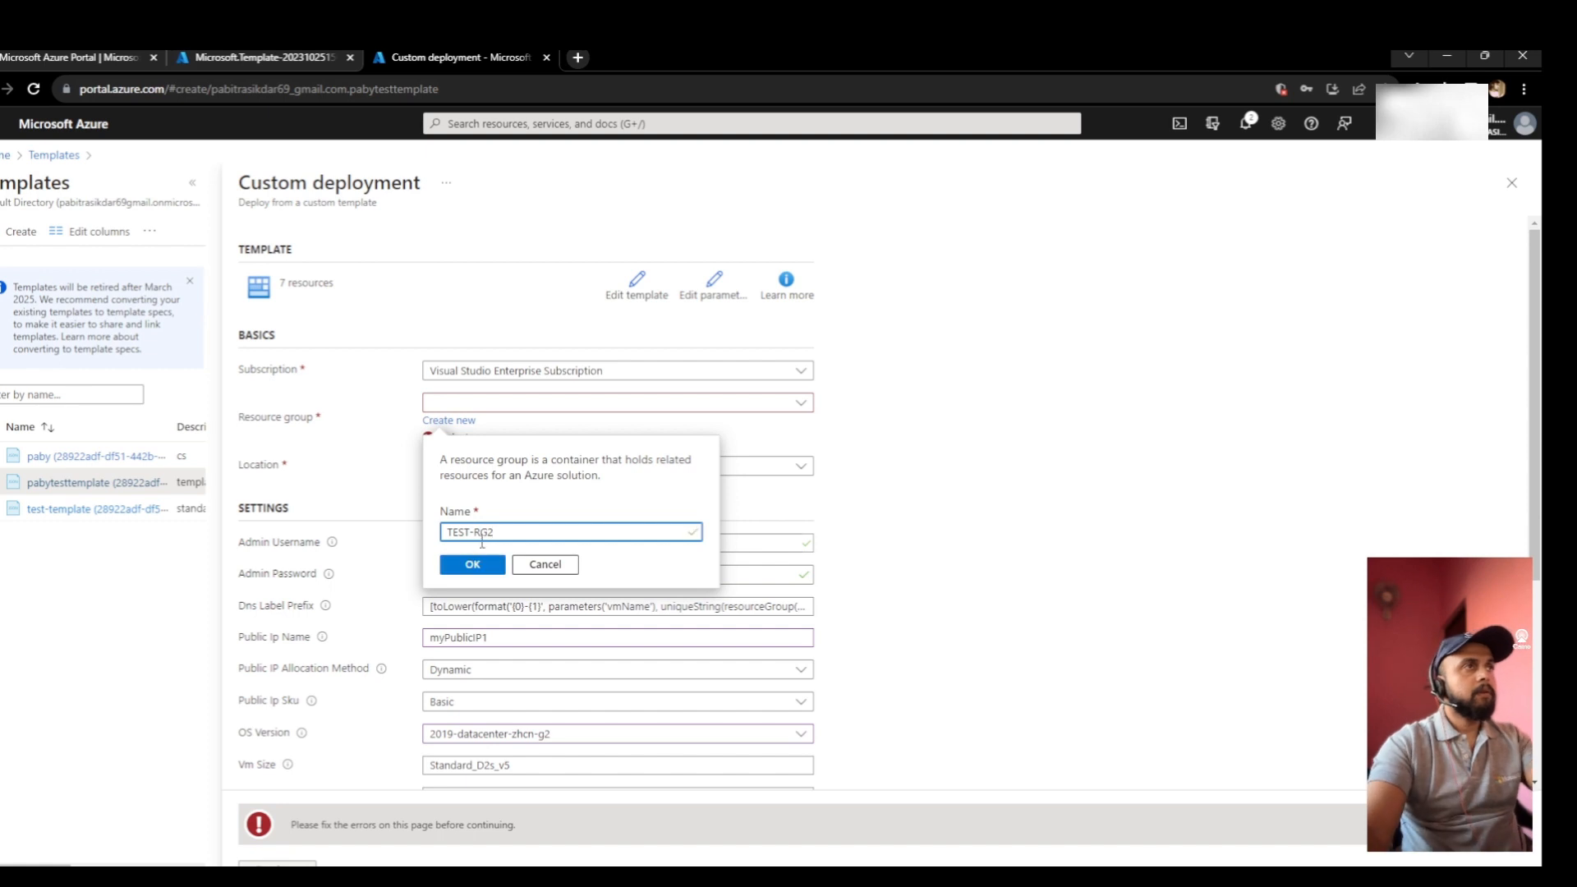
left_click(471, 564)
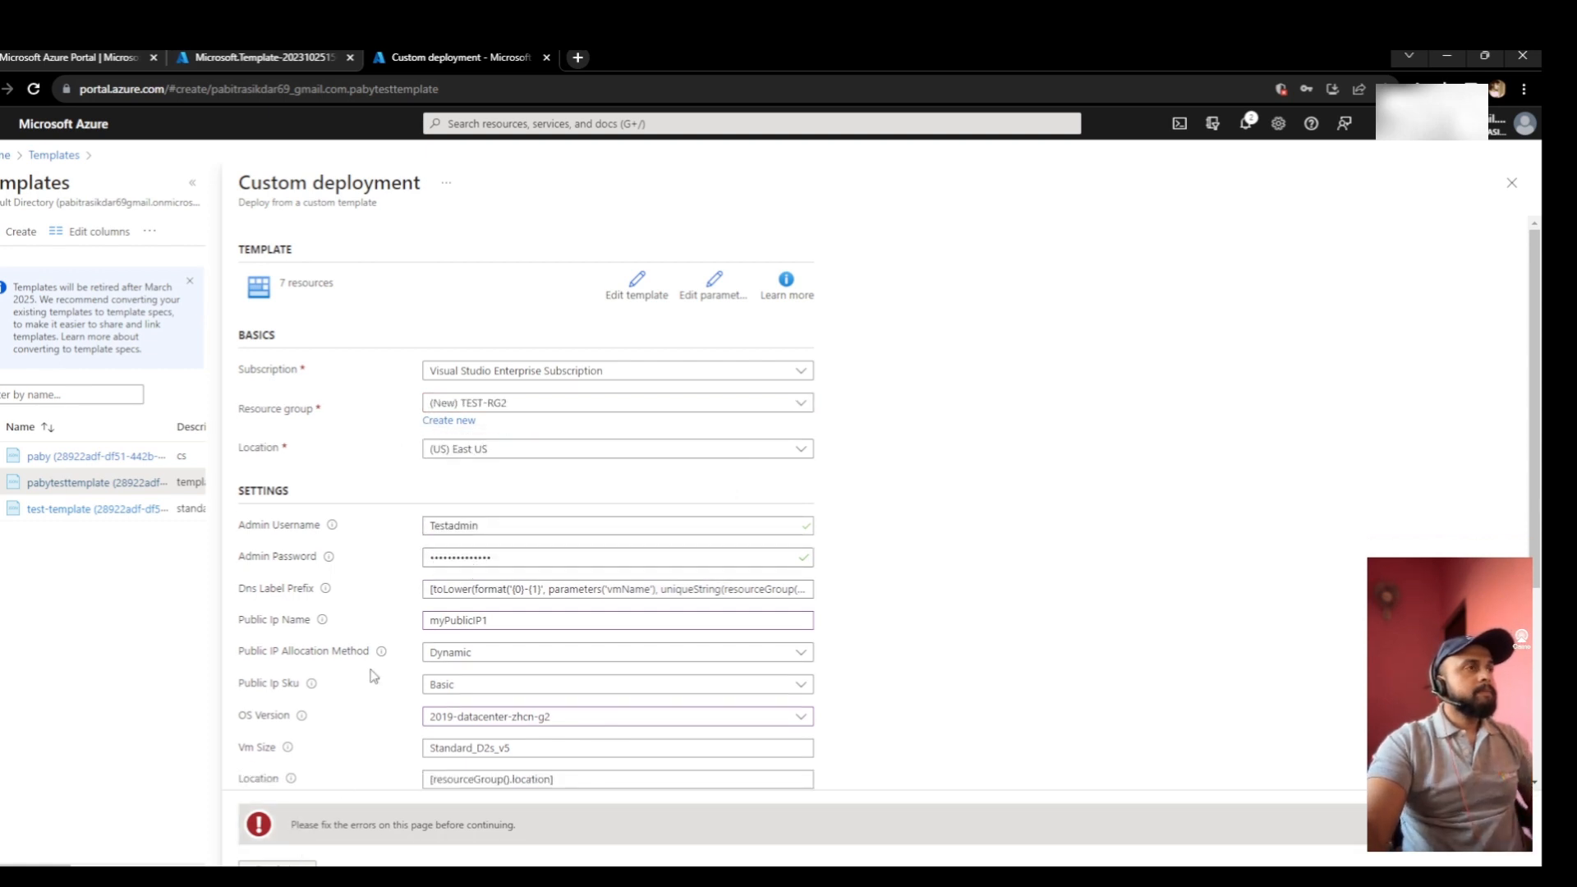
- Accept the terms and conditions and launch the deployment
scroll(373, 676, "down", 4)
left_click(246, 745)
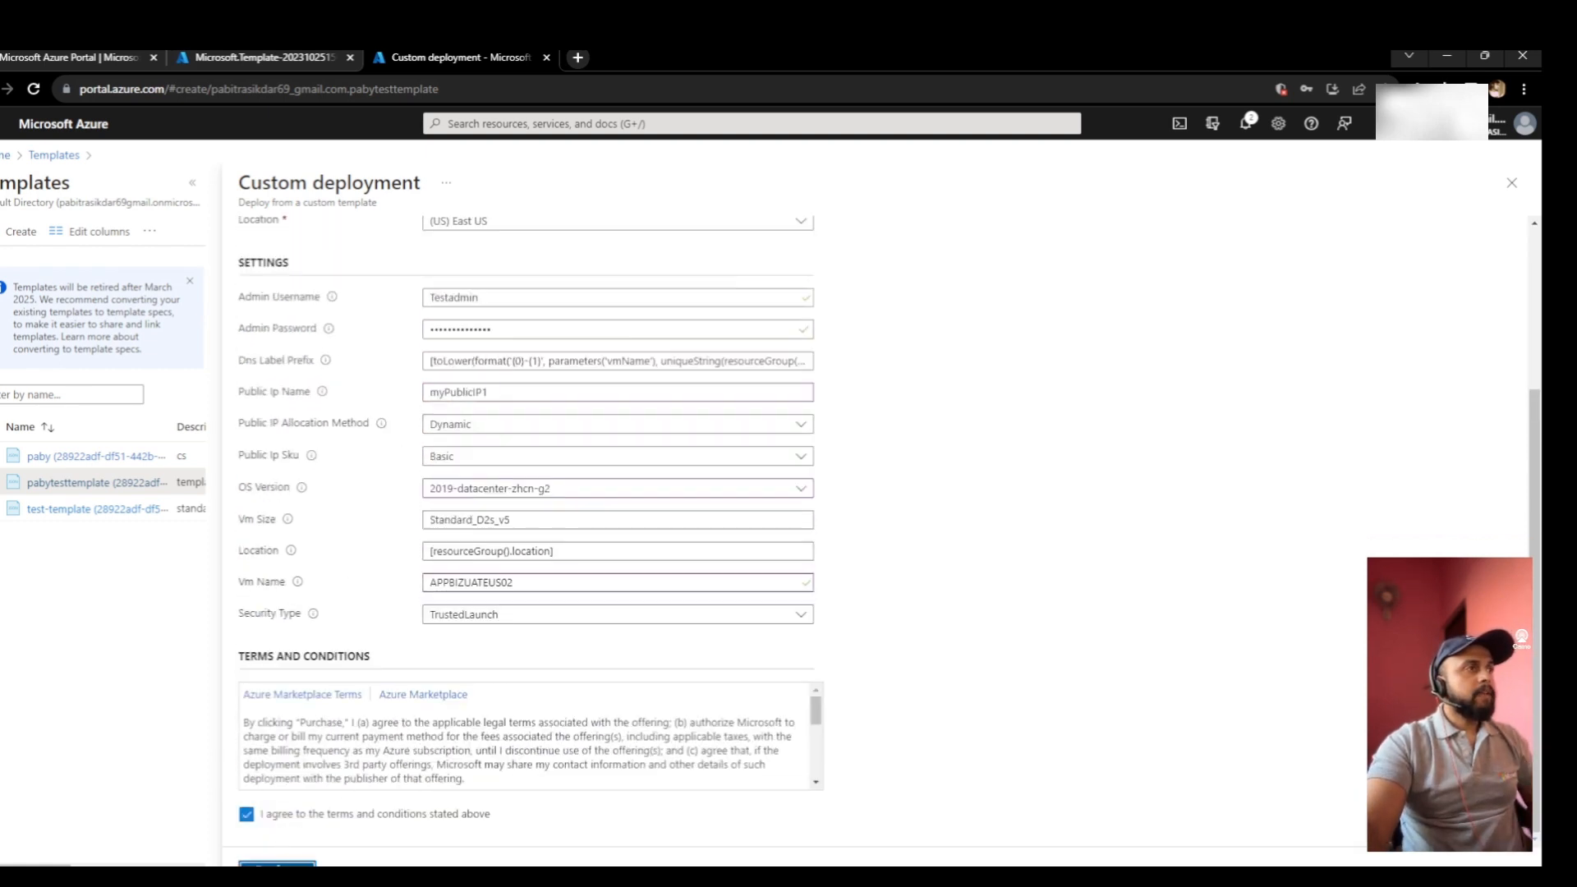
left_click(276, 862)
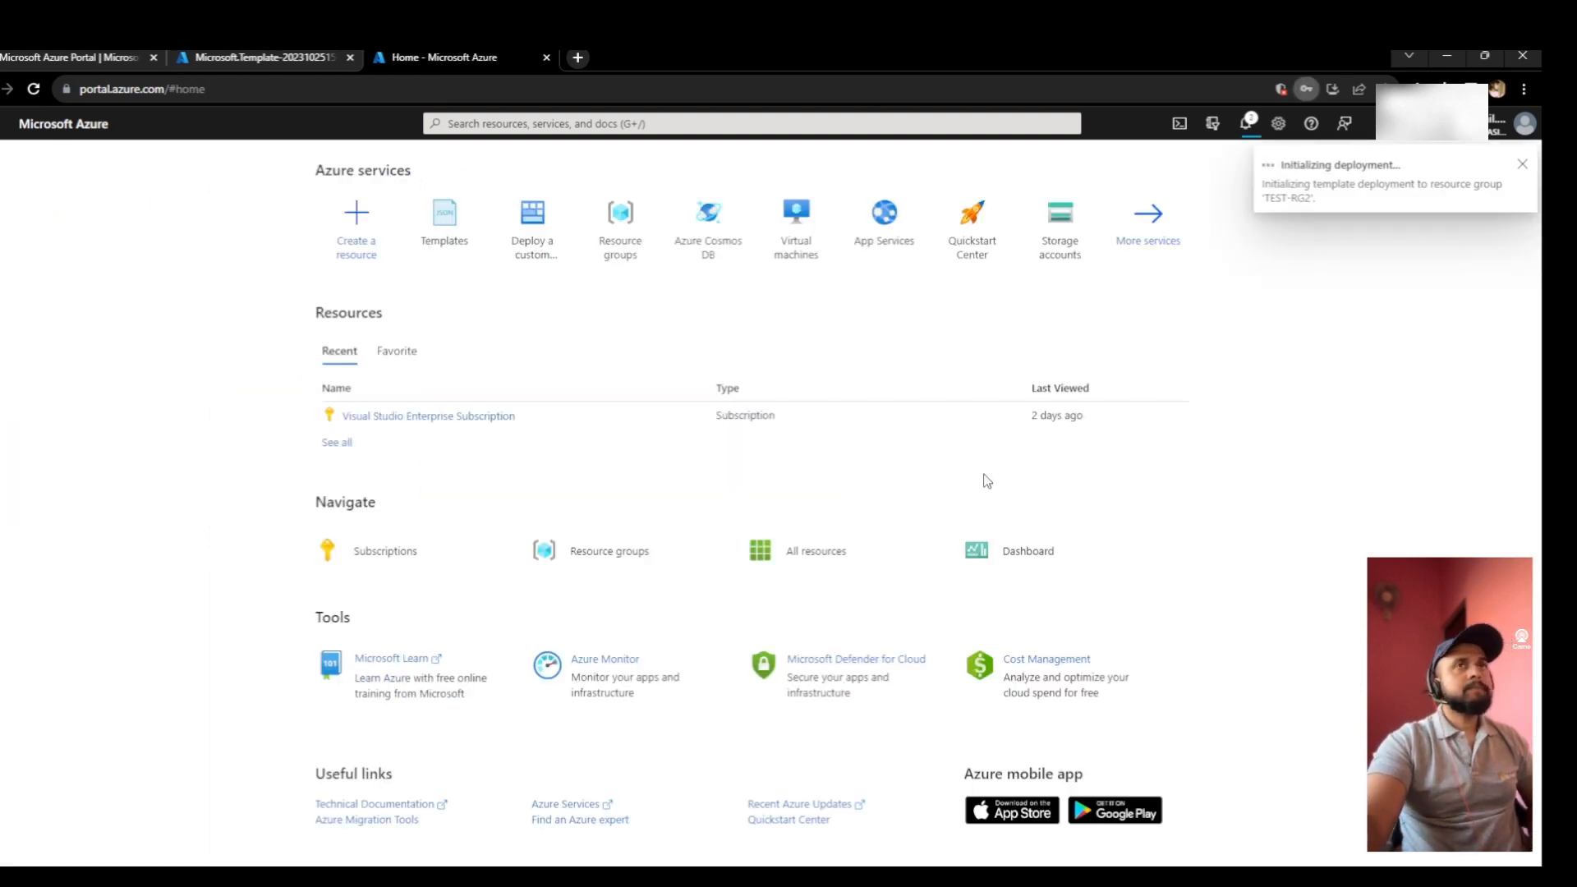
- Open the TEST-RG2 resource group from notifications, refresh it, and open the running deployment's overview
left_click(1245, 123)
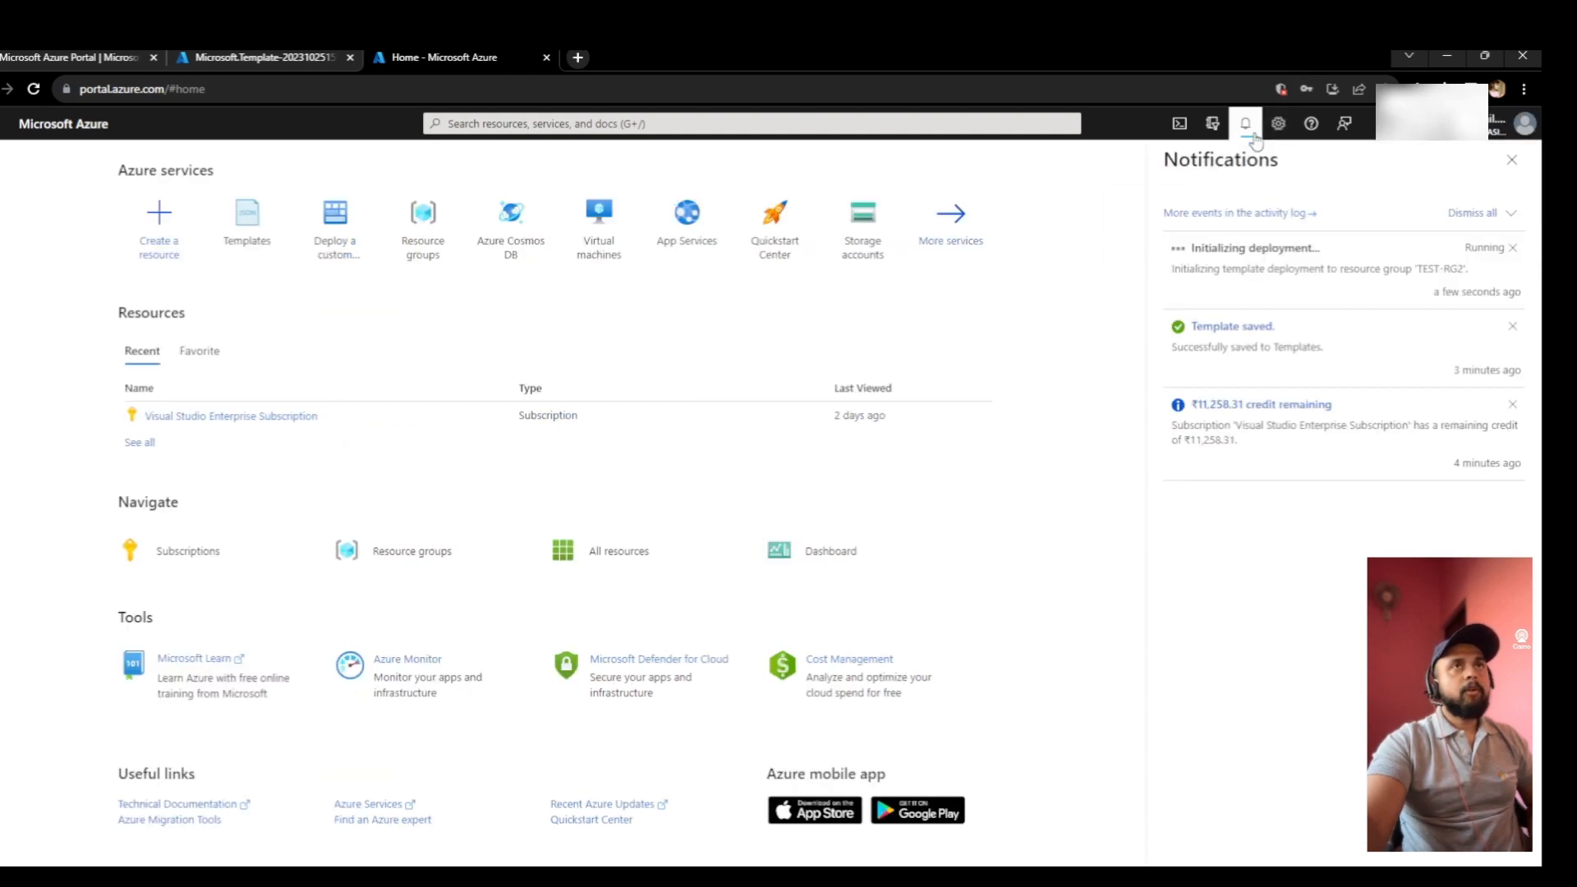
left_click(1259, 250)
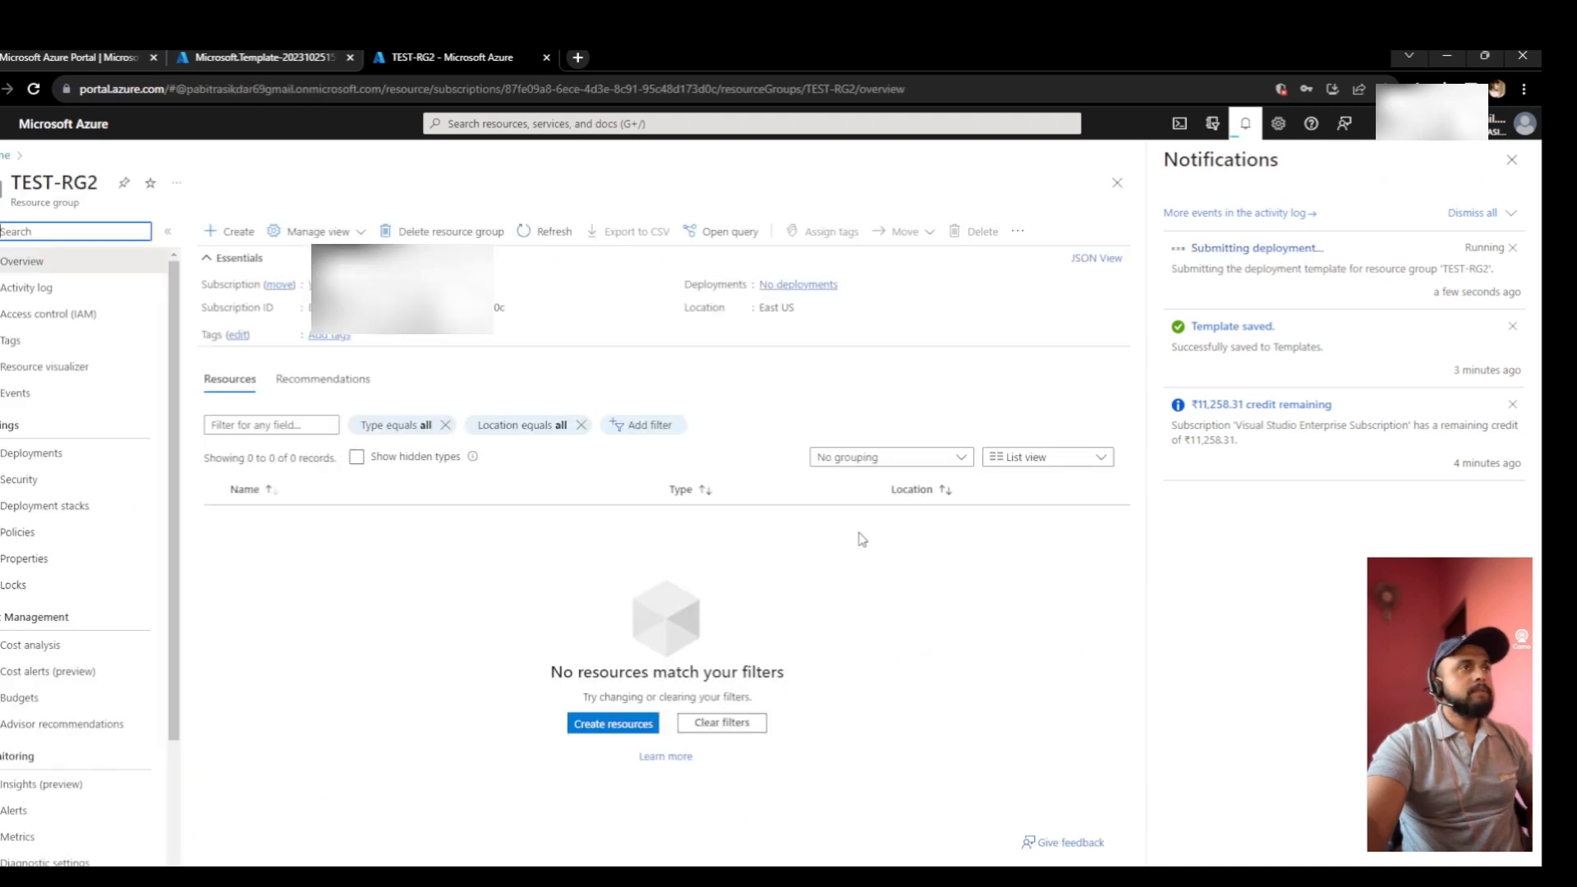
left_click(551, 236)
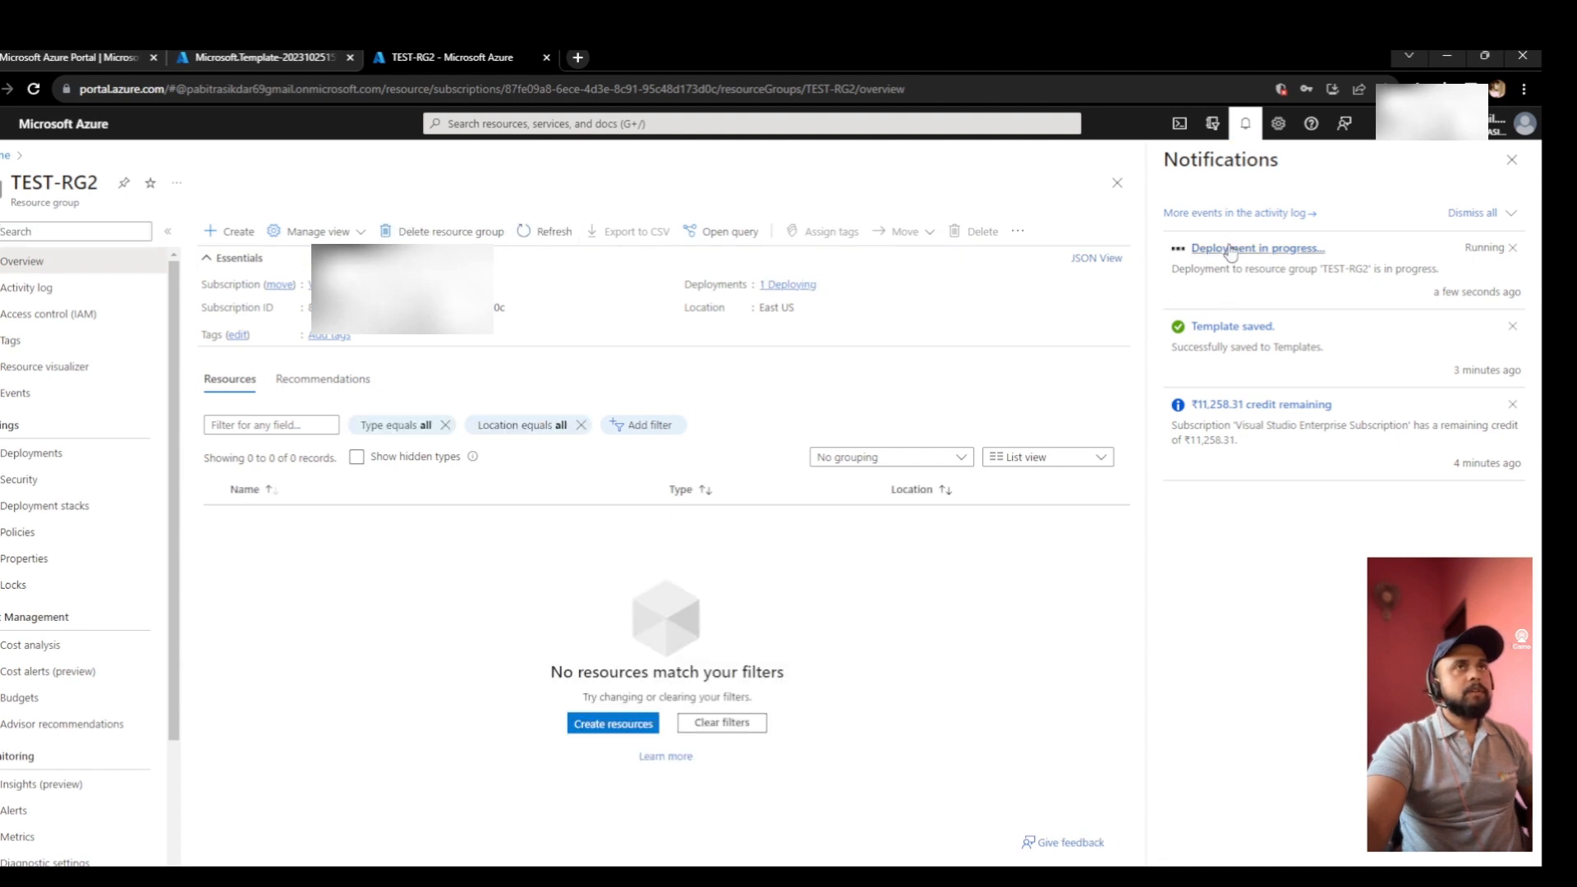
left_click(1229, 248)
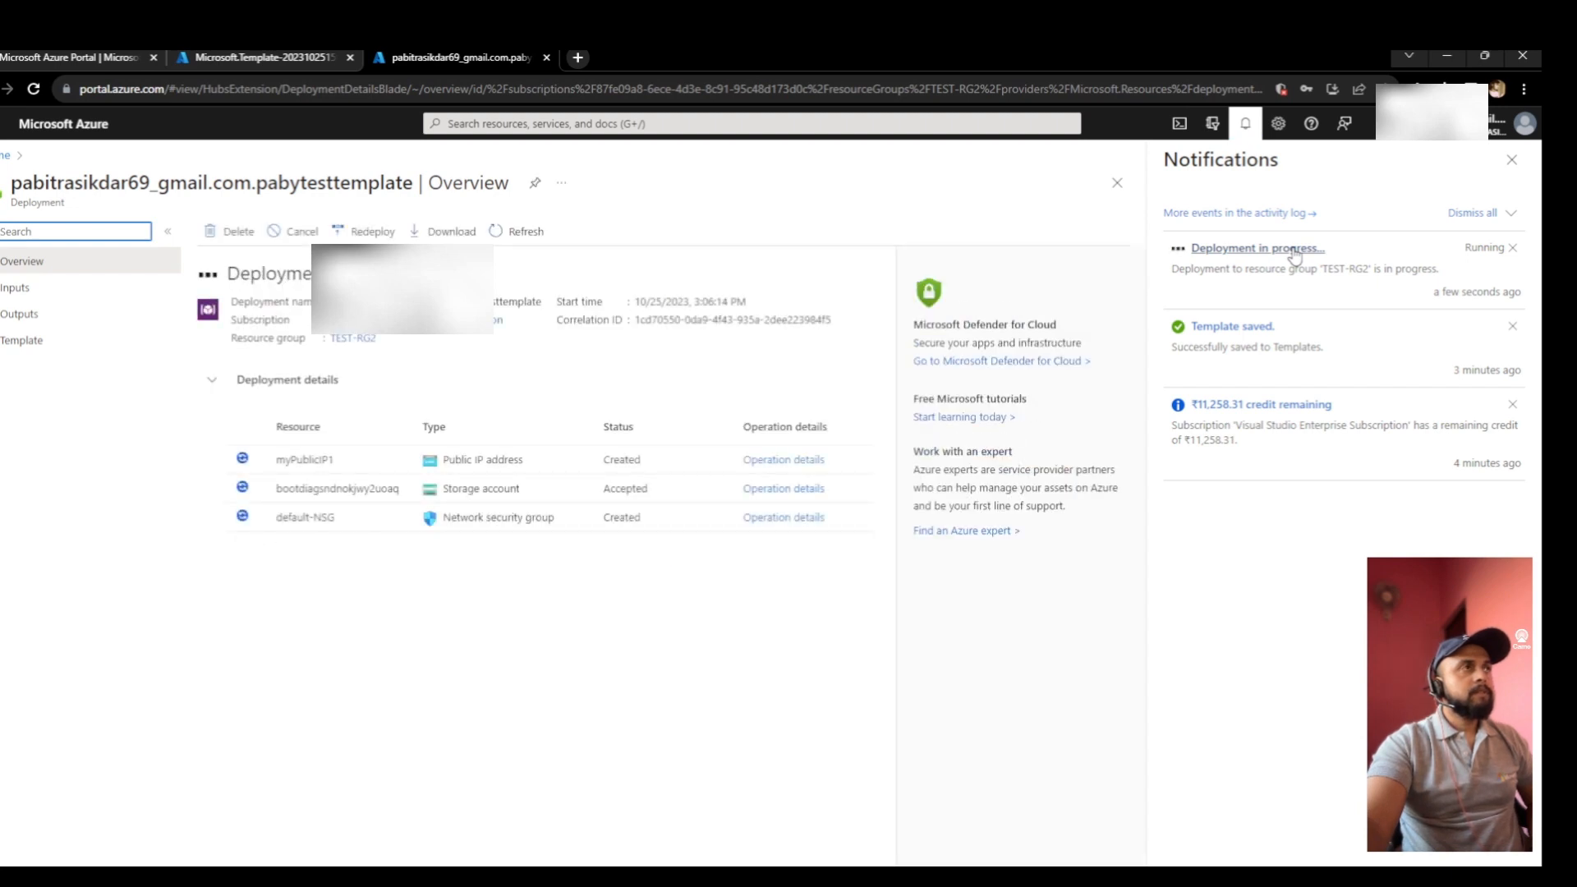
- Dismiss notifications and refresh the TEST-RG2 deployment until APPBIZUATEUS02 appears among eight resources
left_click(1511, 159)
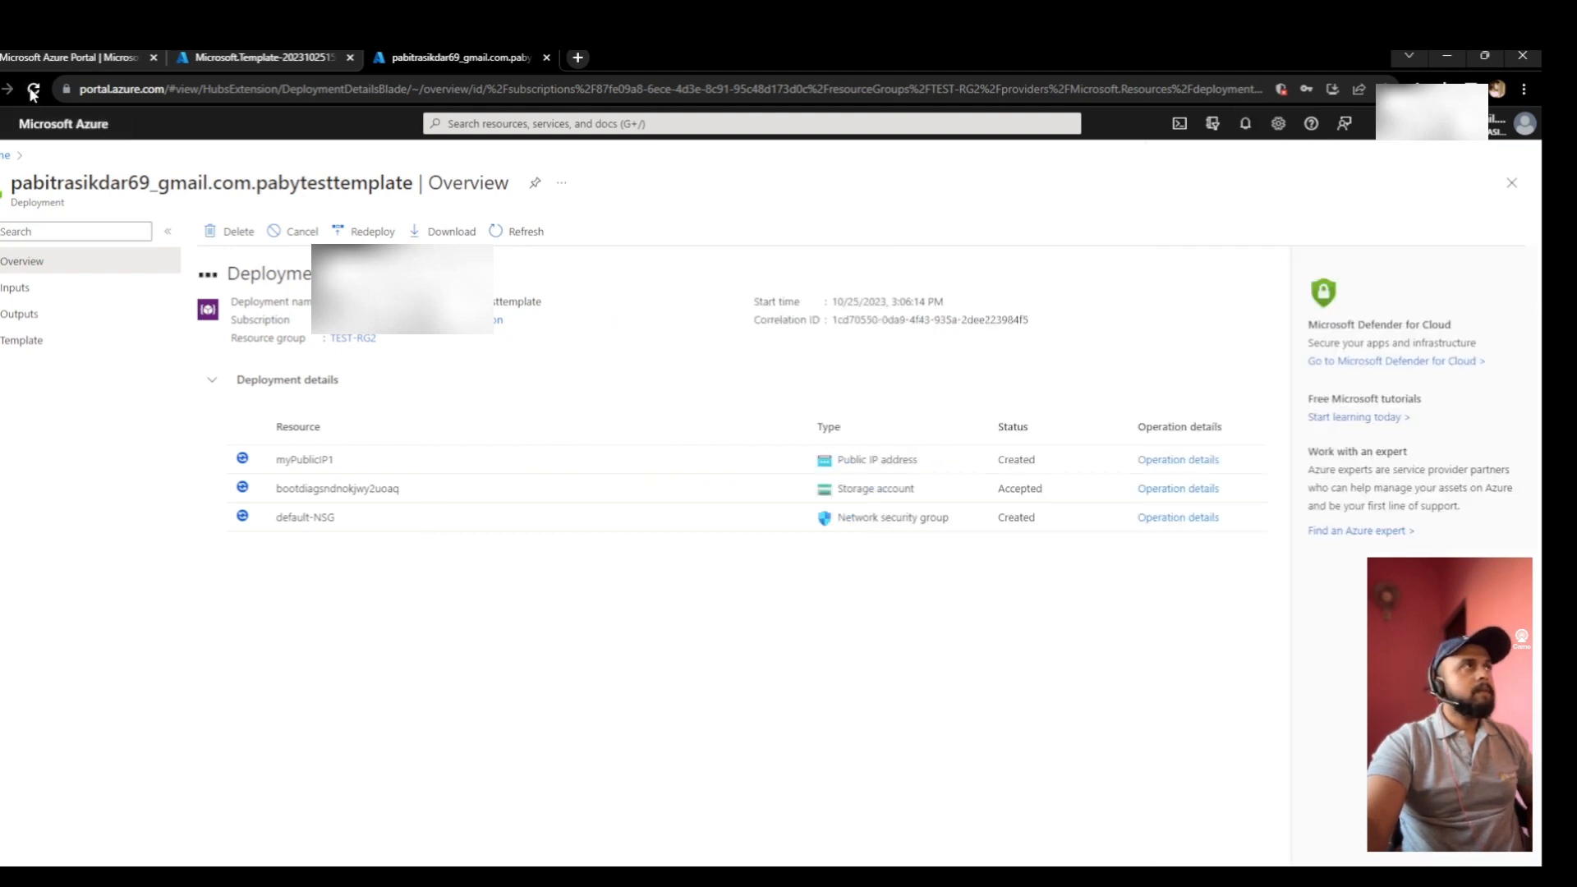
left_click(522, 230)
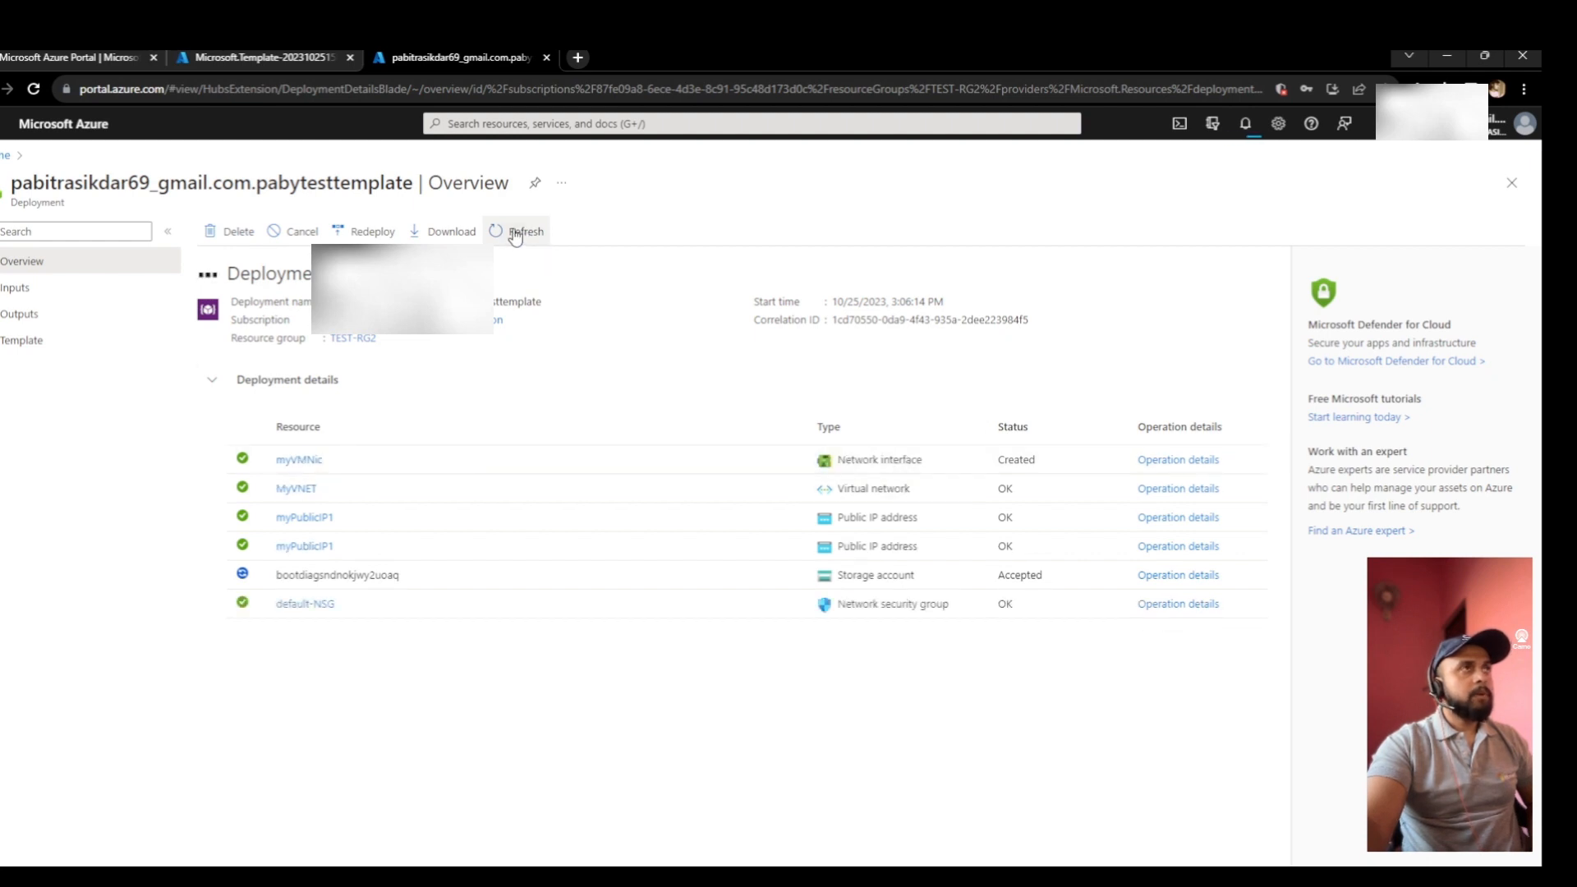
left_click(516, 234)
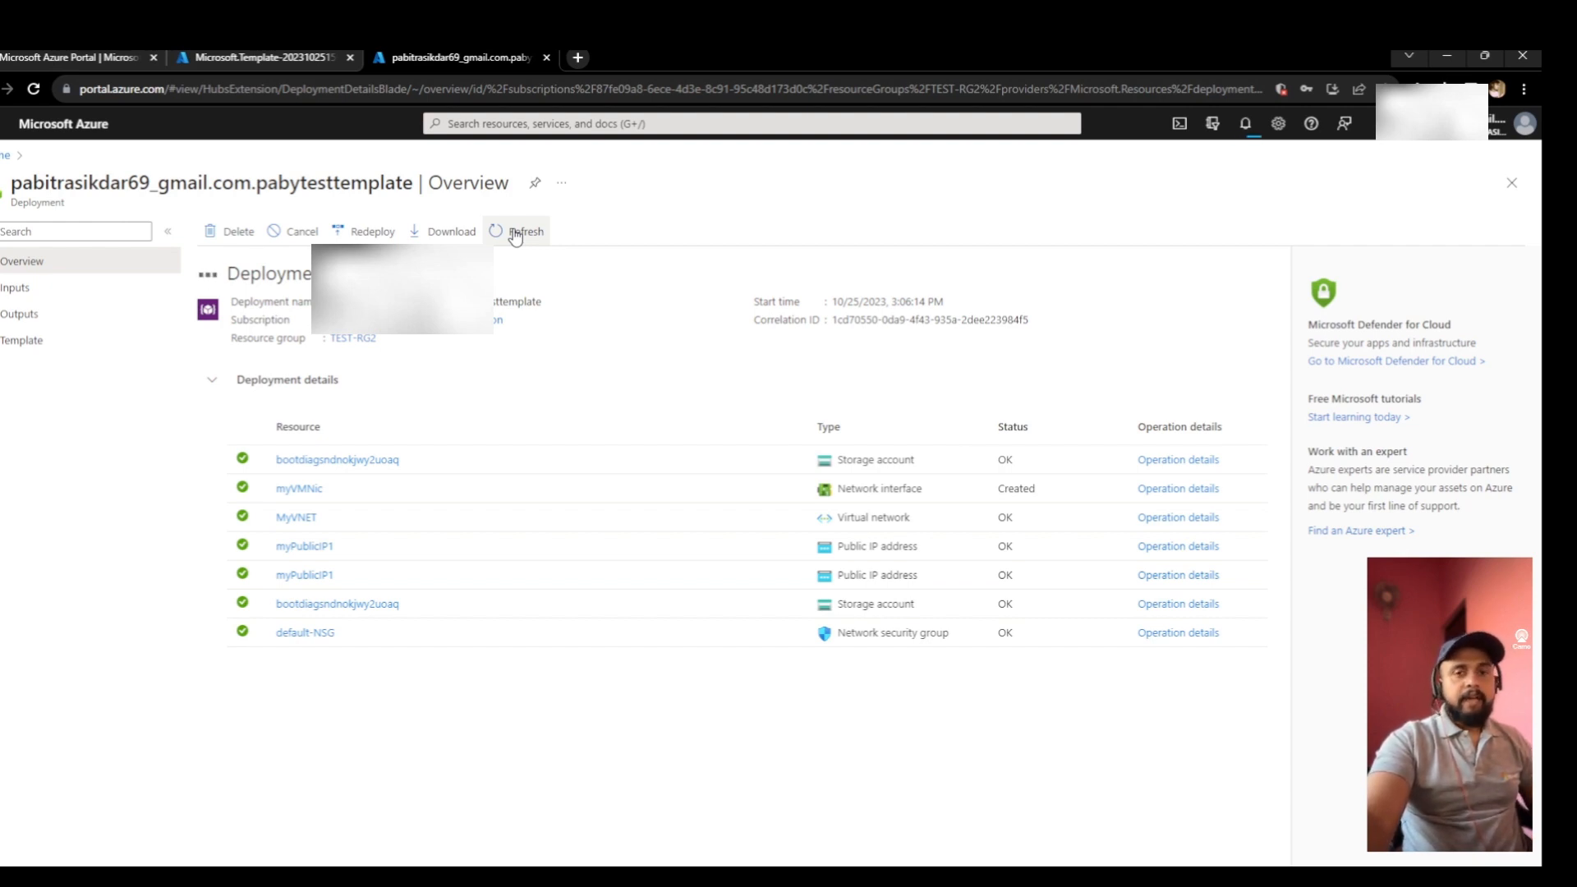
left_click(514, 237)
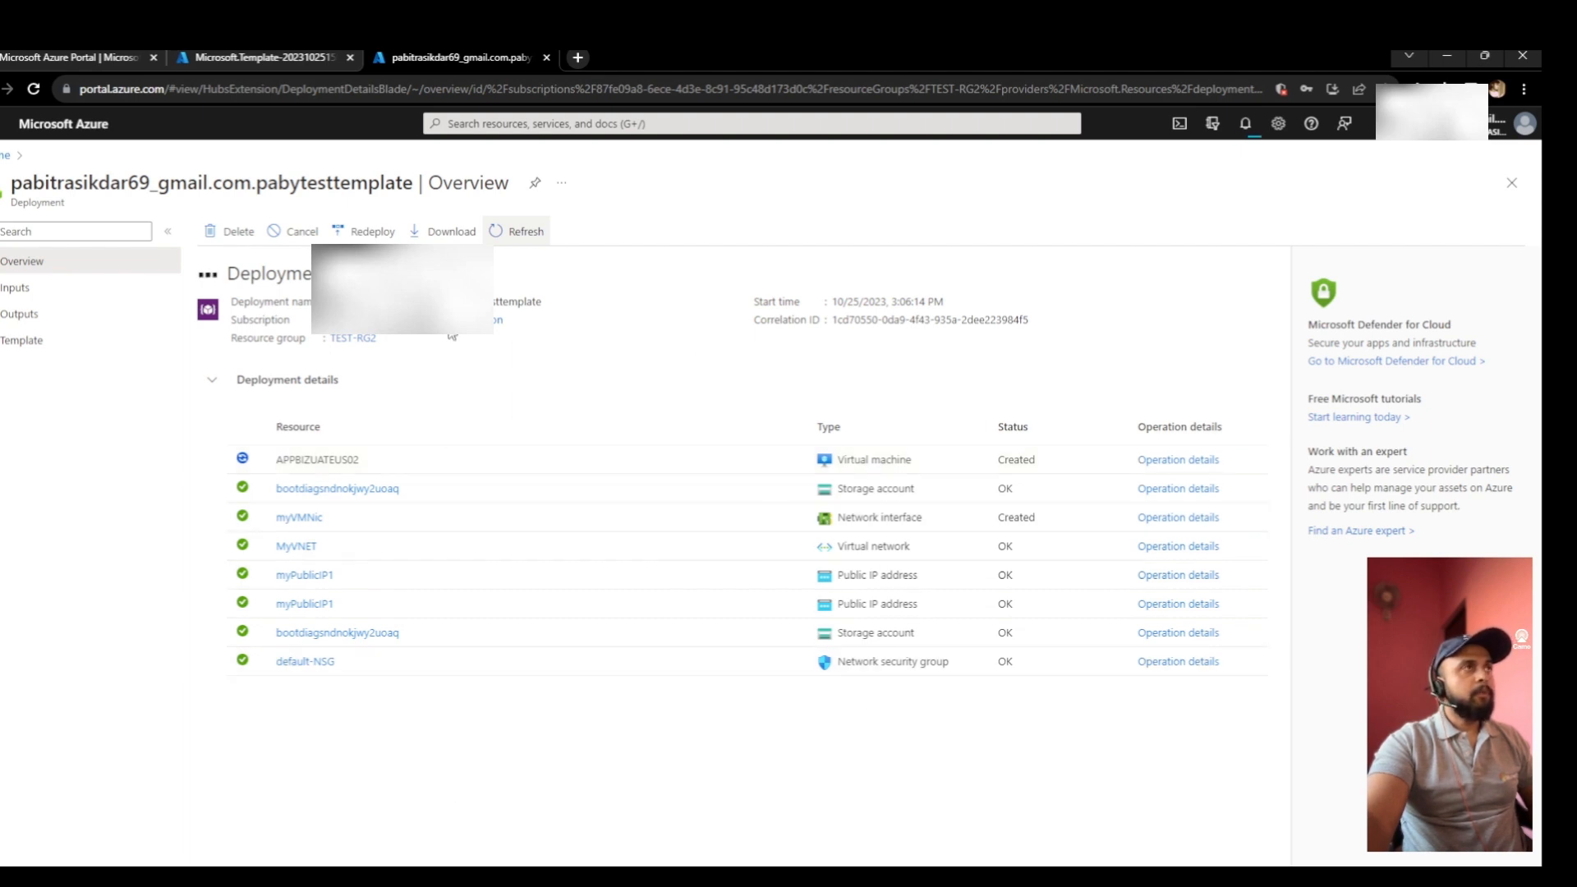
- From the second tab, launch 'Deploy a custom template' and choose Build your own template
left_click(262, 59)
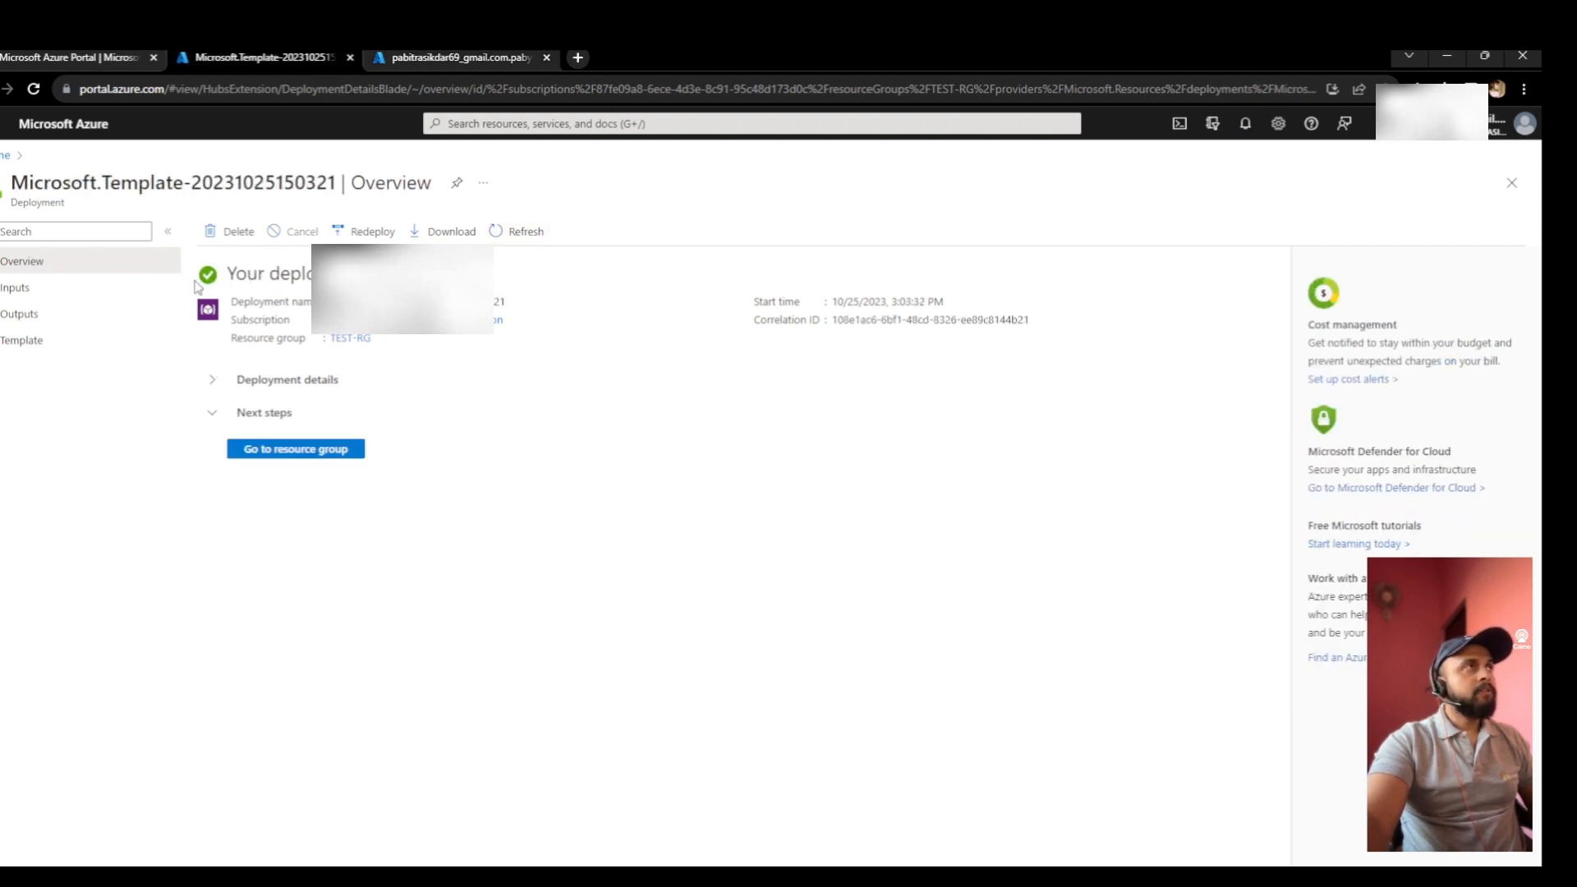
left_click(638, 122)
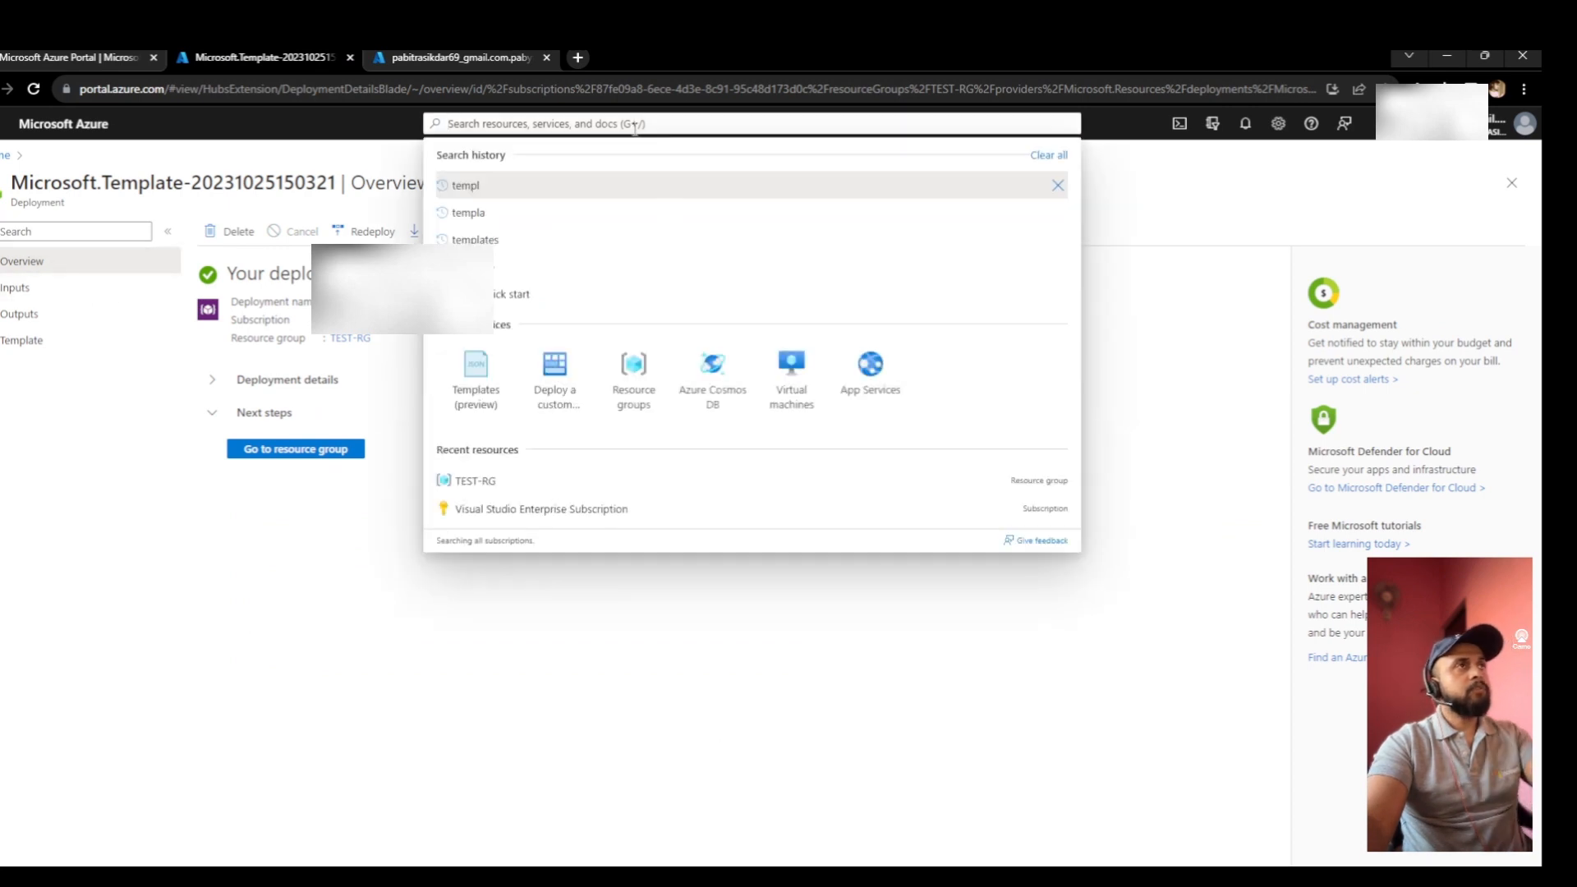
left_click(566, 395)
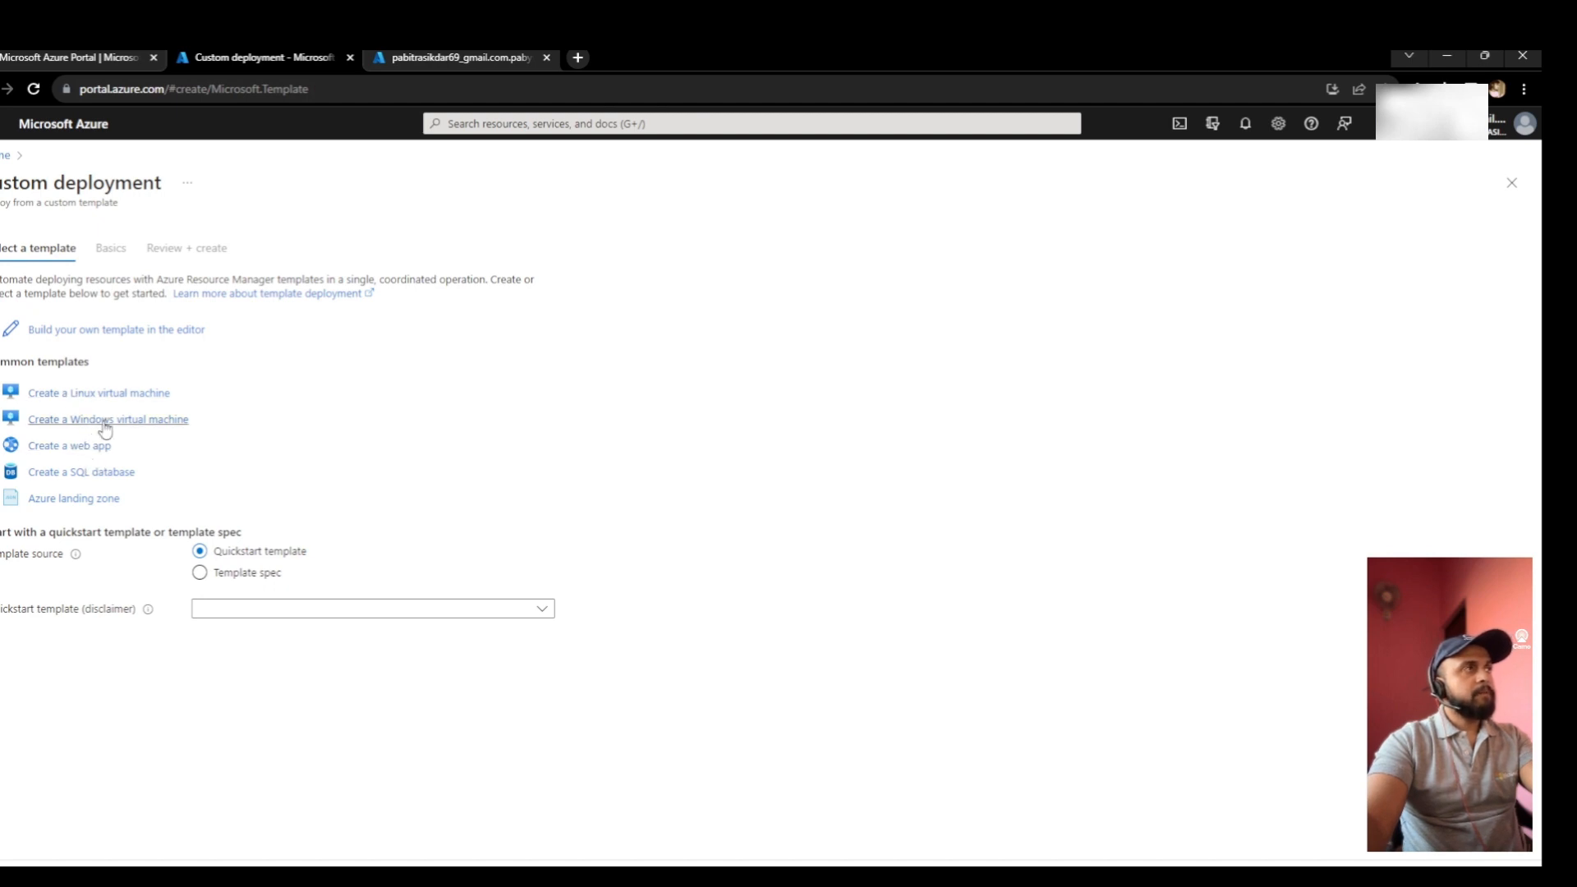
left_click(106, 330)
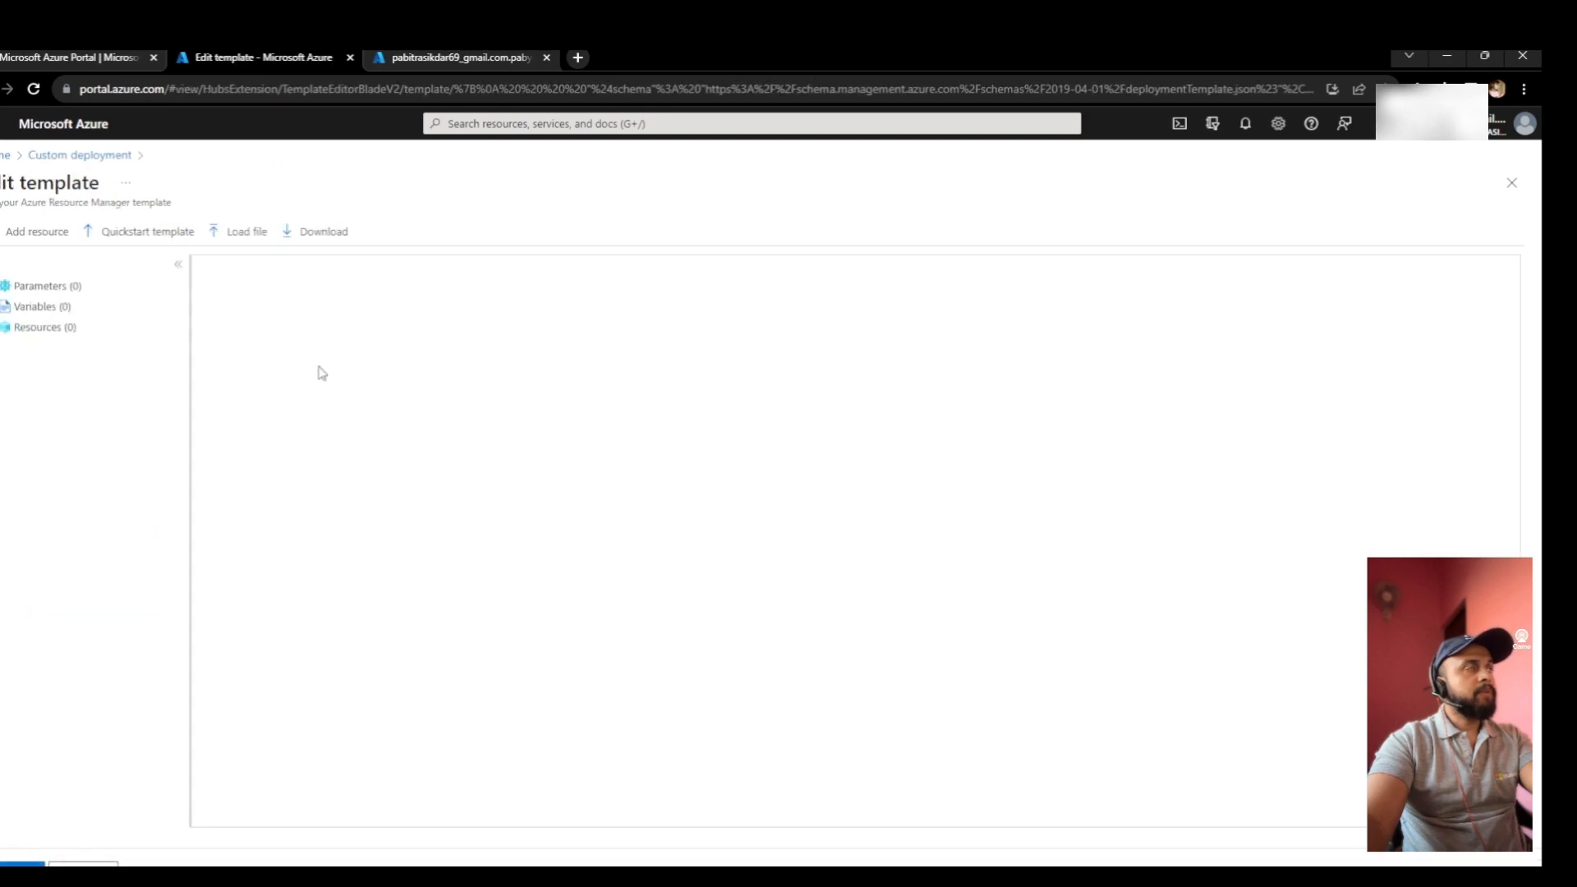